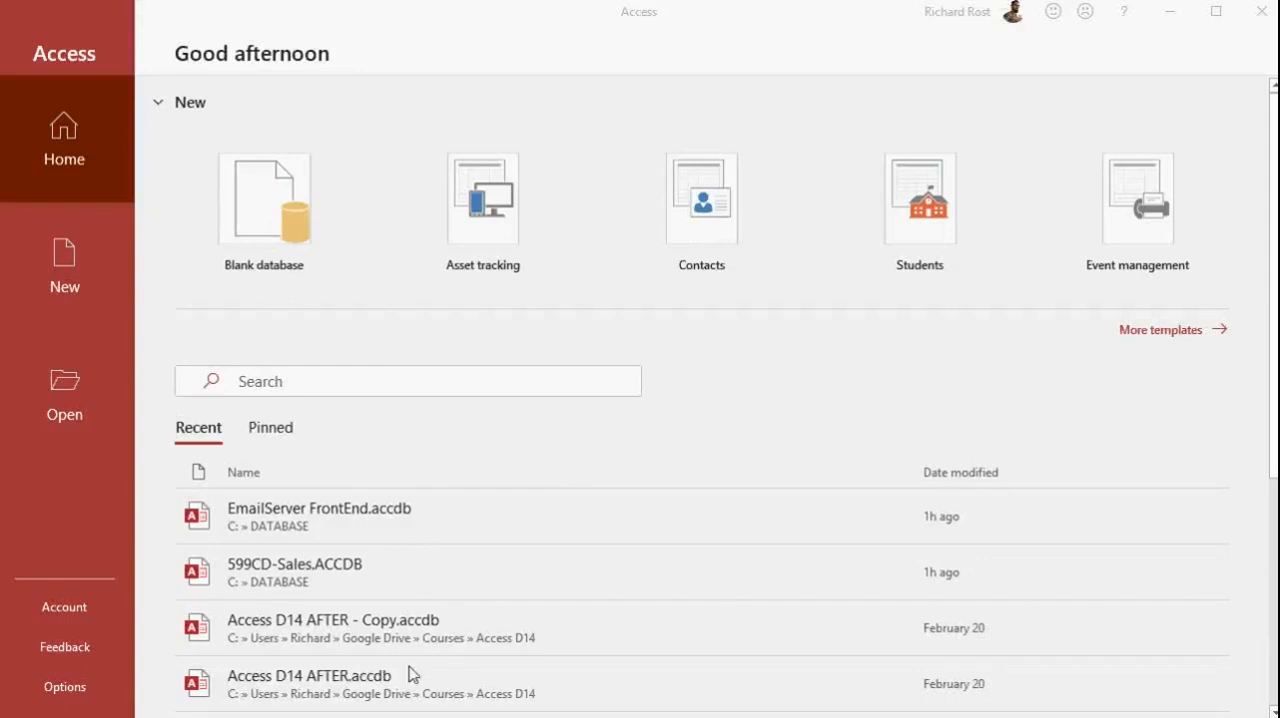
Create a blank database with the file name Ricks Database
{"action": "left_click", "coordinate": [272, 203]}
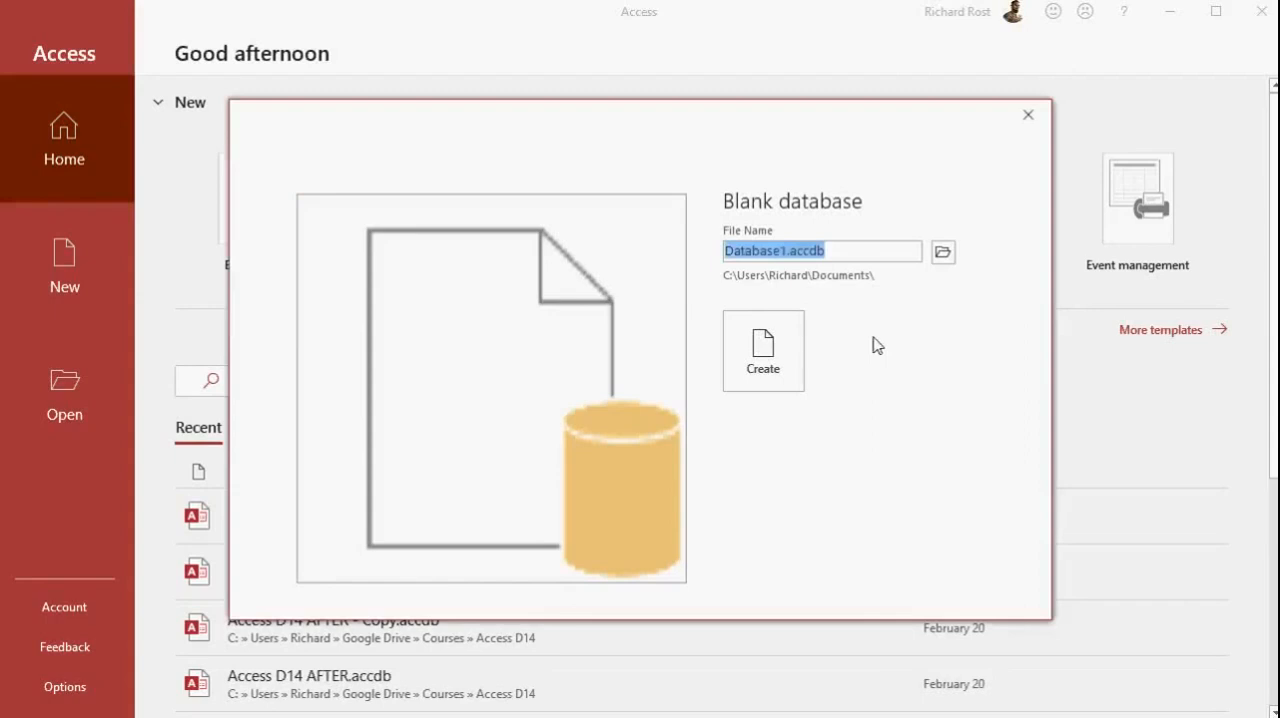
{"action": "type", "text": "Ricks Database"}
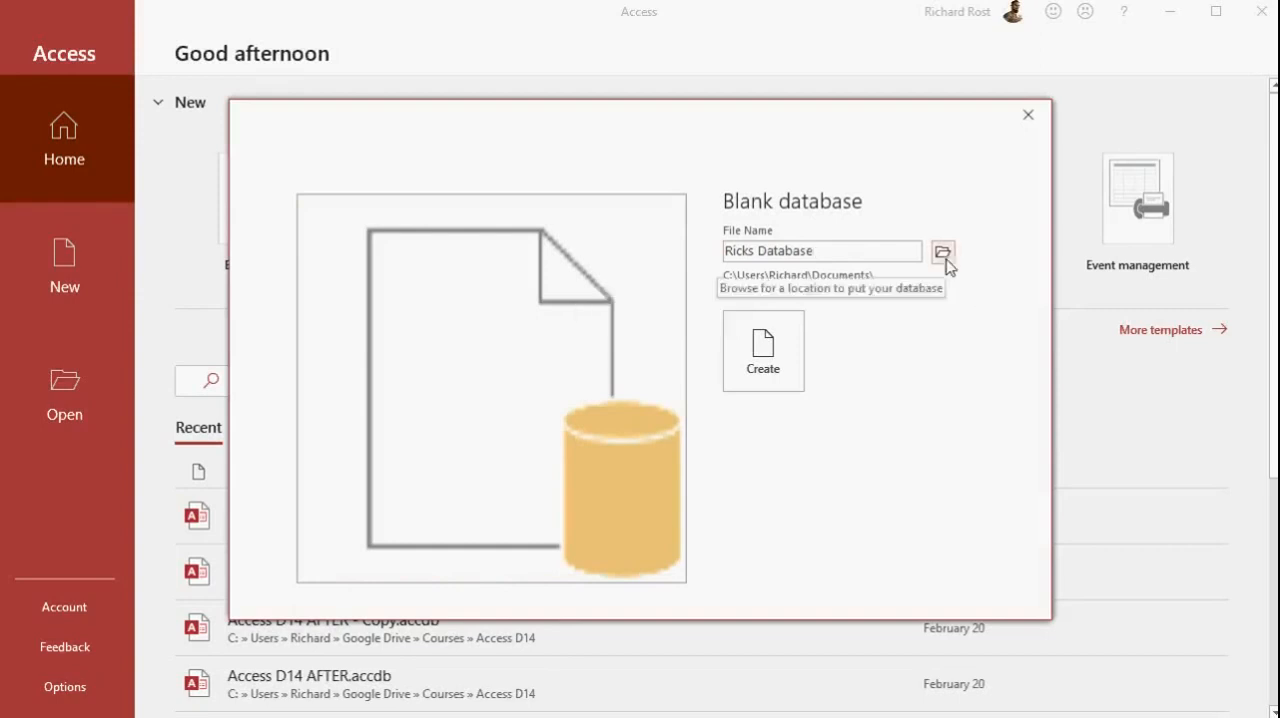
{"action": "left_click", "coordinate": [763, 350]}
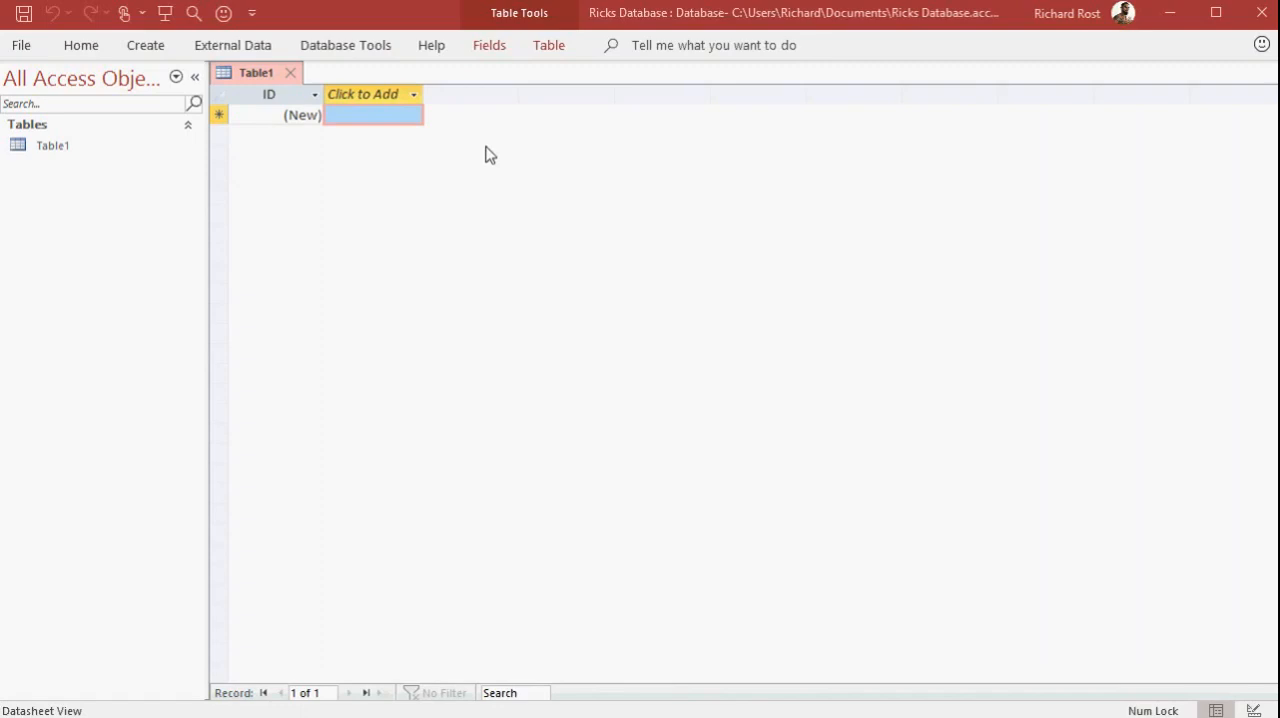
Add a Short Text field named FirstName after the ID field of the new table
{"action": "left_click", "coordinate": [379, 98]}
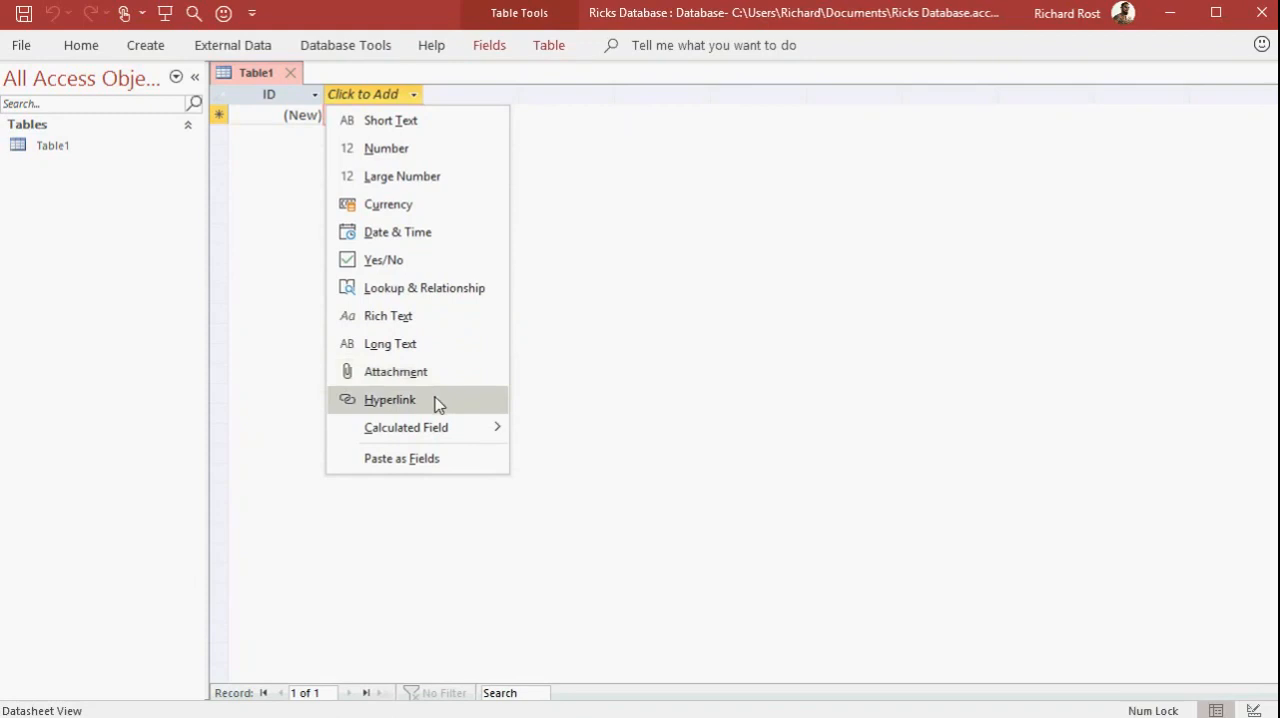
{"action": "mouse_move", "coordinate": [446, 431]}
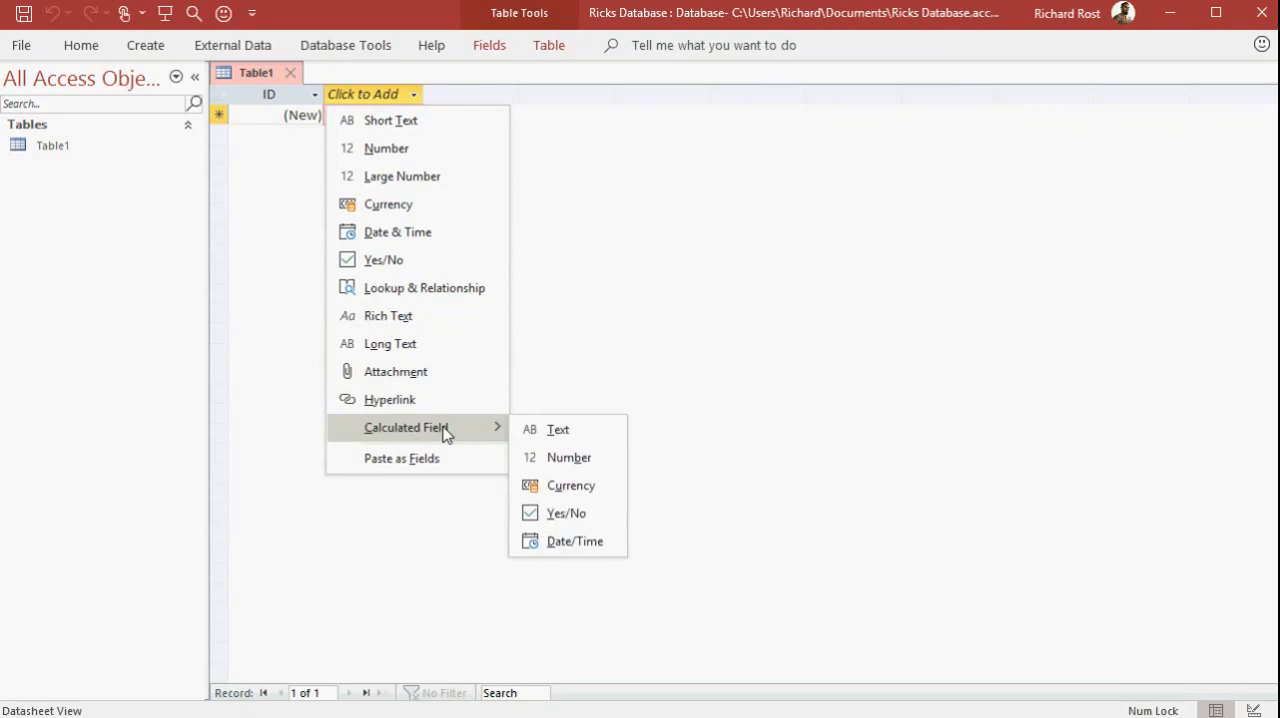
{"action": "left_click", "coordinate": [437, 124]}
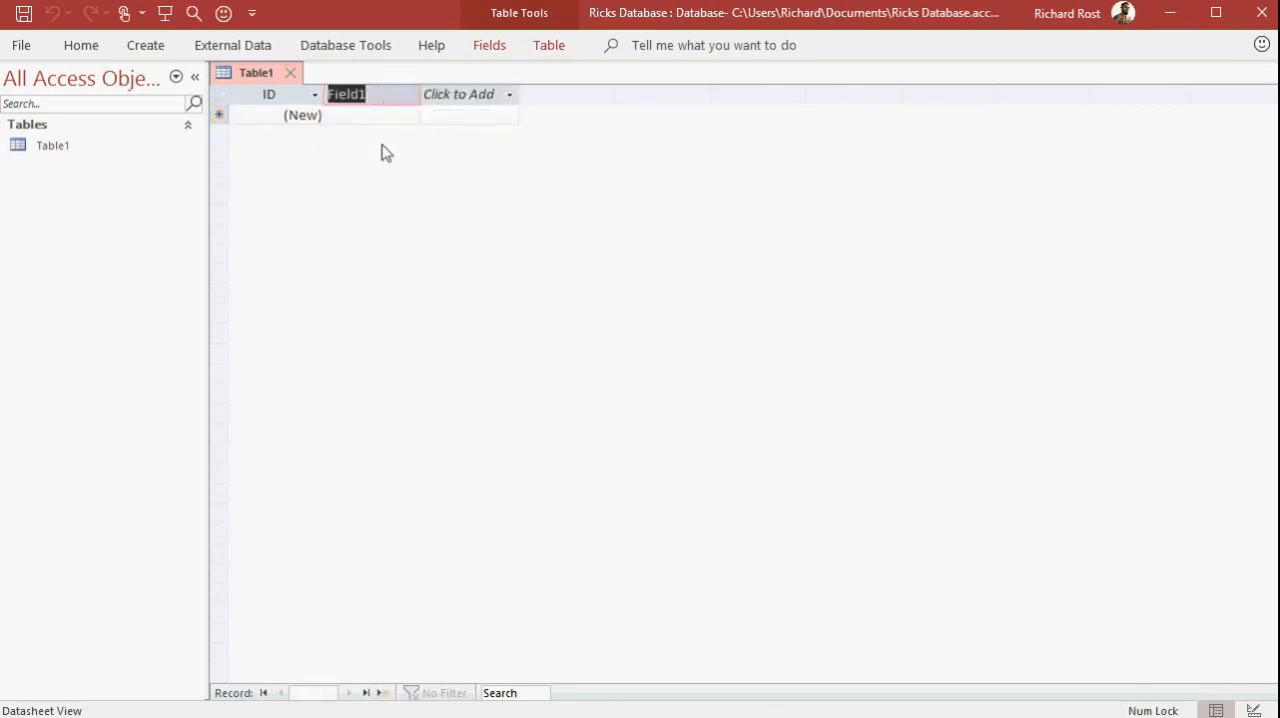
{"action": "type", "text": "FirstName"}
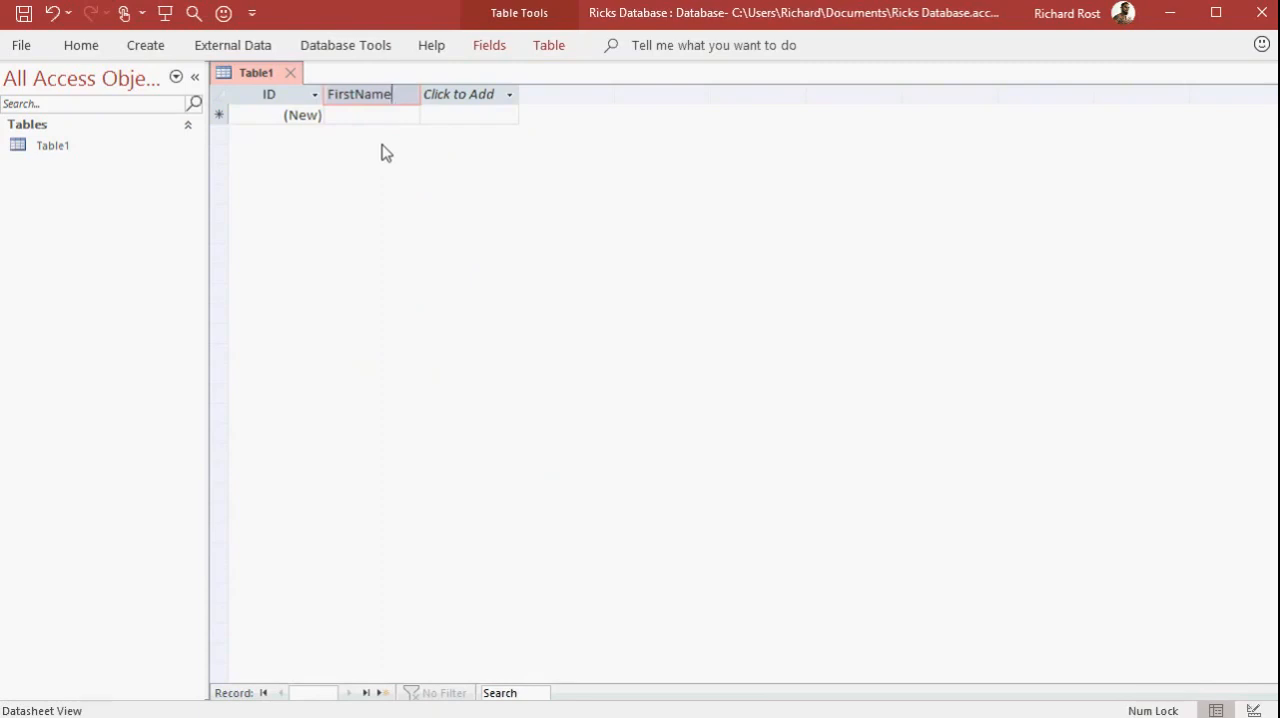
{"action": "key", "text": "Tab"}
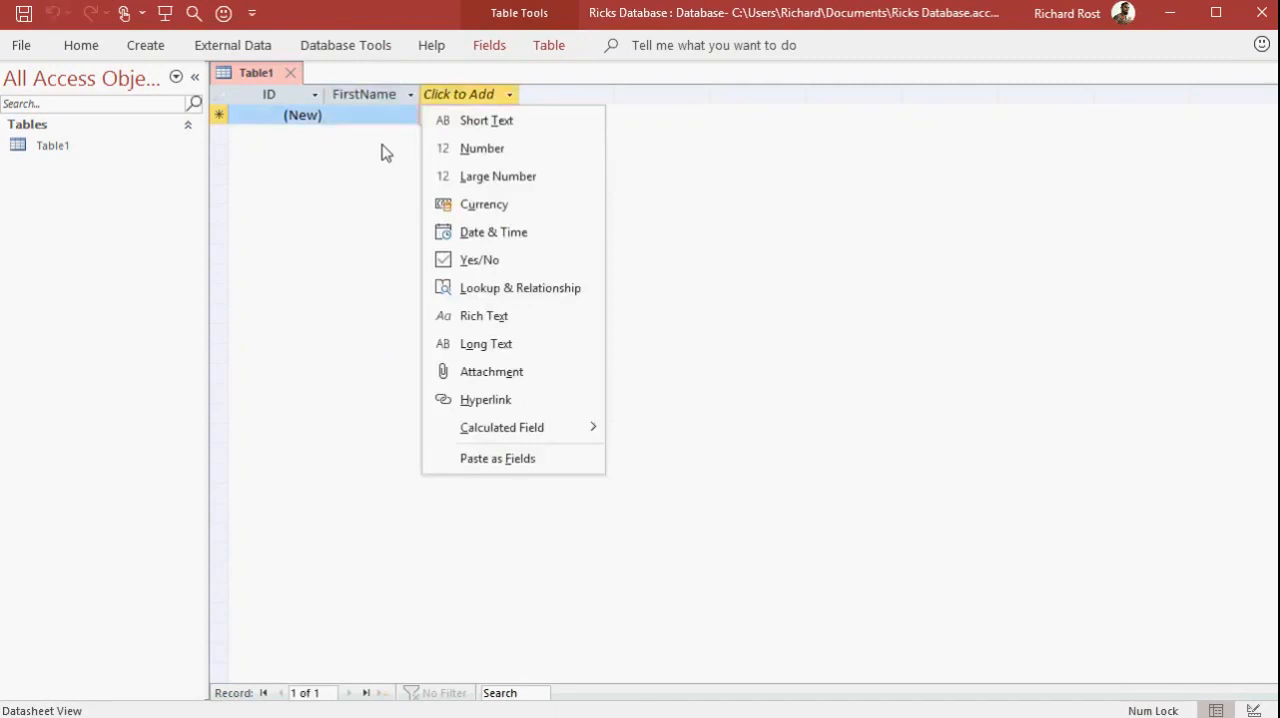
Add two more Short Text fields named LastName and CompanyName after FirstName
{"action": "left_click", "coordinate": [522, 130]}
{"action": "type", "text": "LastName"}
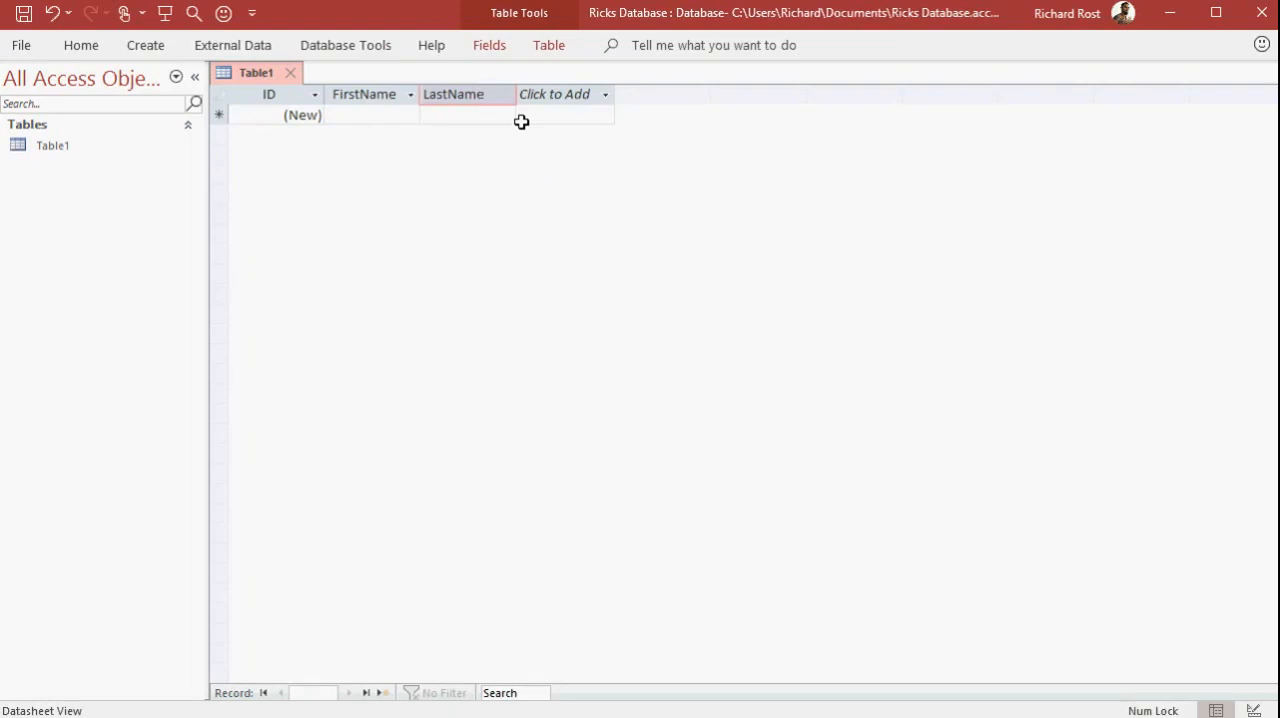
{"action": "key", "text": "Tab"}
{"action": "left_click", "coordinate": [580, 94]}
{"action": "left_click", "coordinate": [582, 96]}
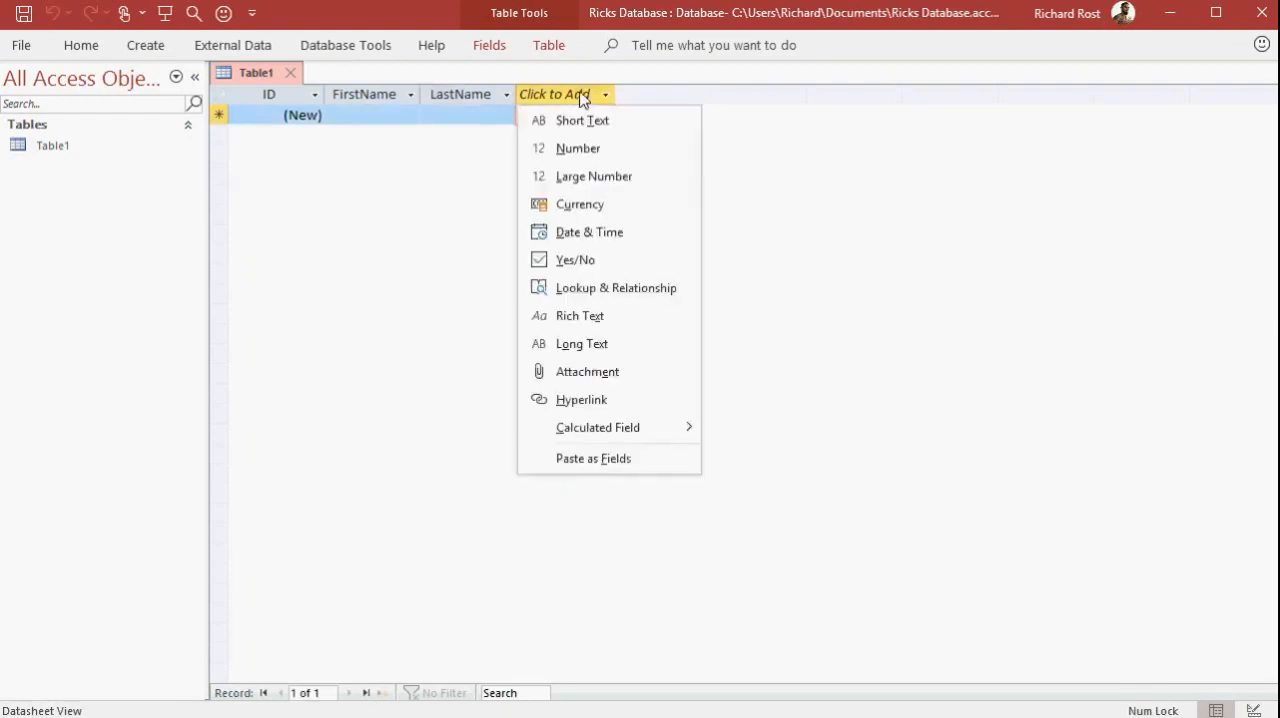
{"action": "left_click", "coordinate": [590, 120]}
{"action": "type", "text": "CompanyName"}
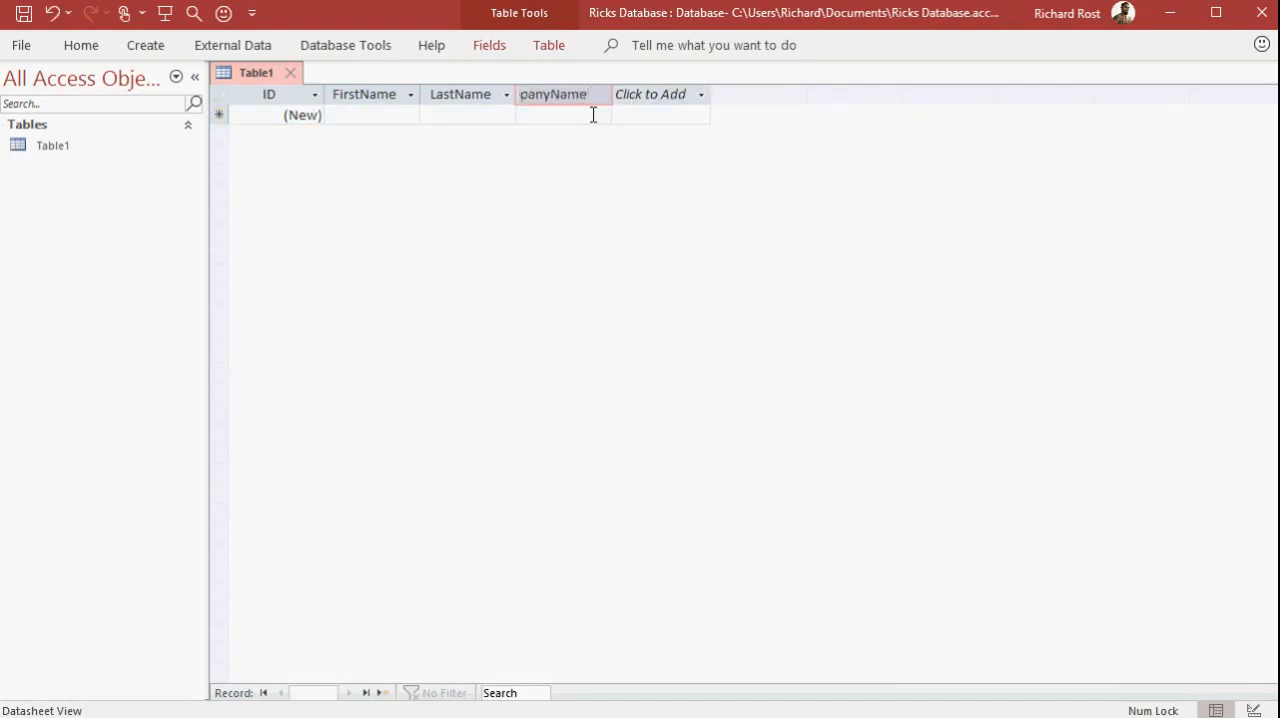
{"action": "key", "text": "Tab"}
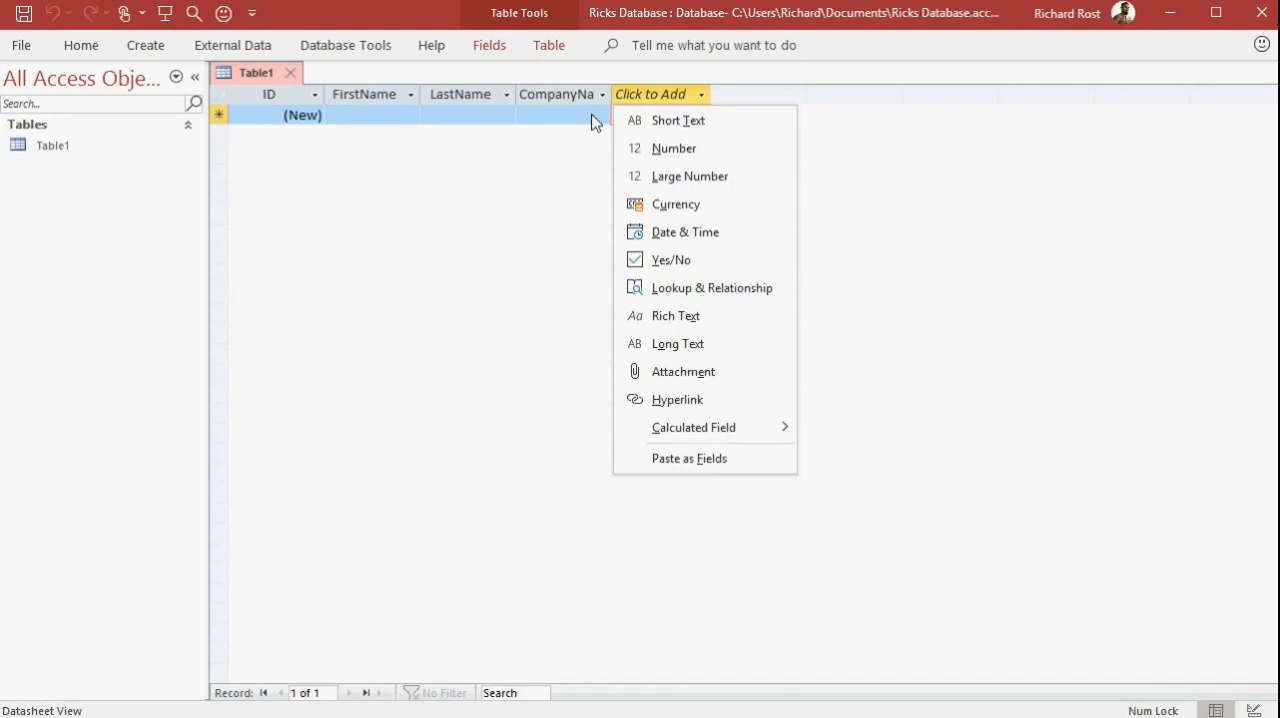
Add a Number field named Employees after the CompanyName field
{"action": "key", "text": "Escape"}
{"action": "left_click", "coordinate": [697, 95]}
{"action": "left_click", "coordinate": [695, 160]}
{"action": "type", "text": "Employees"}
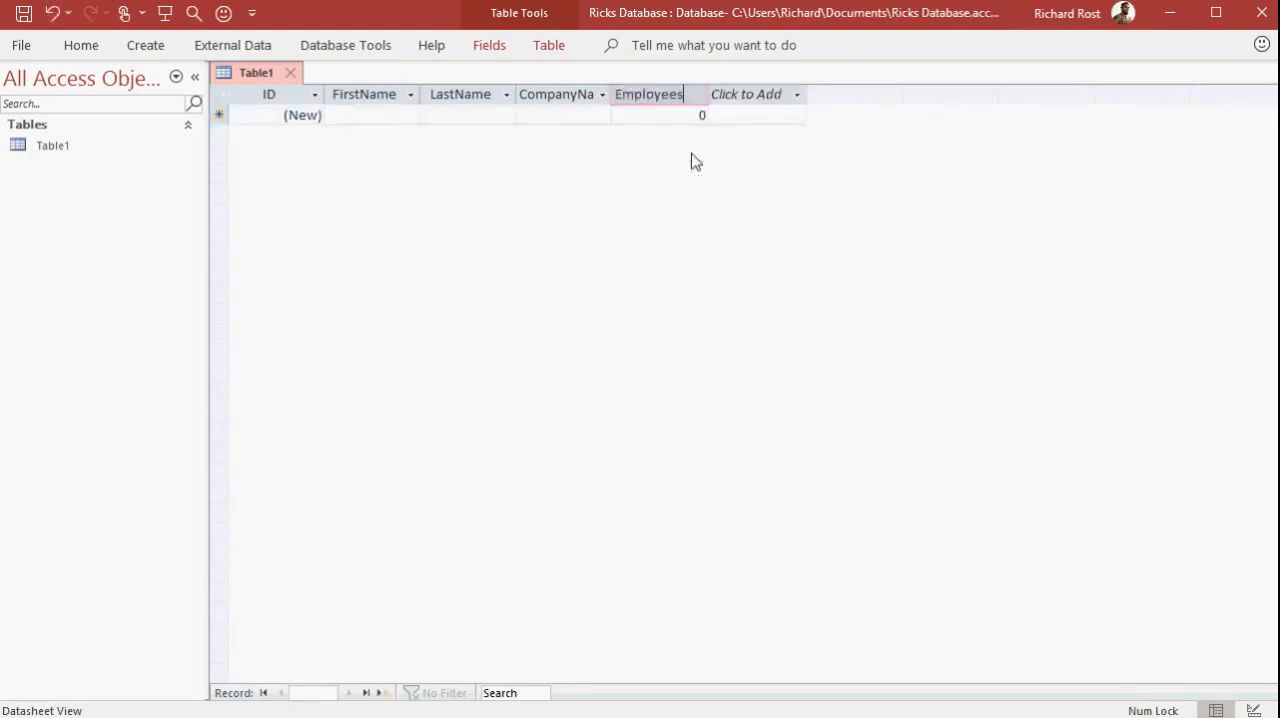
{"action": "key", "text": "Tab"}
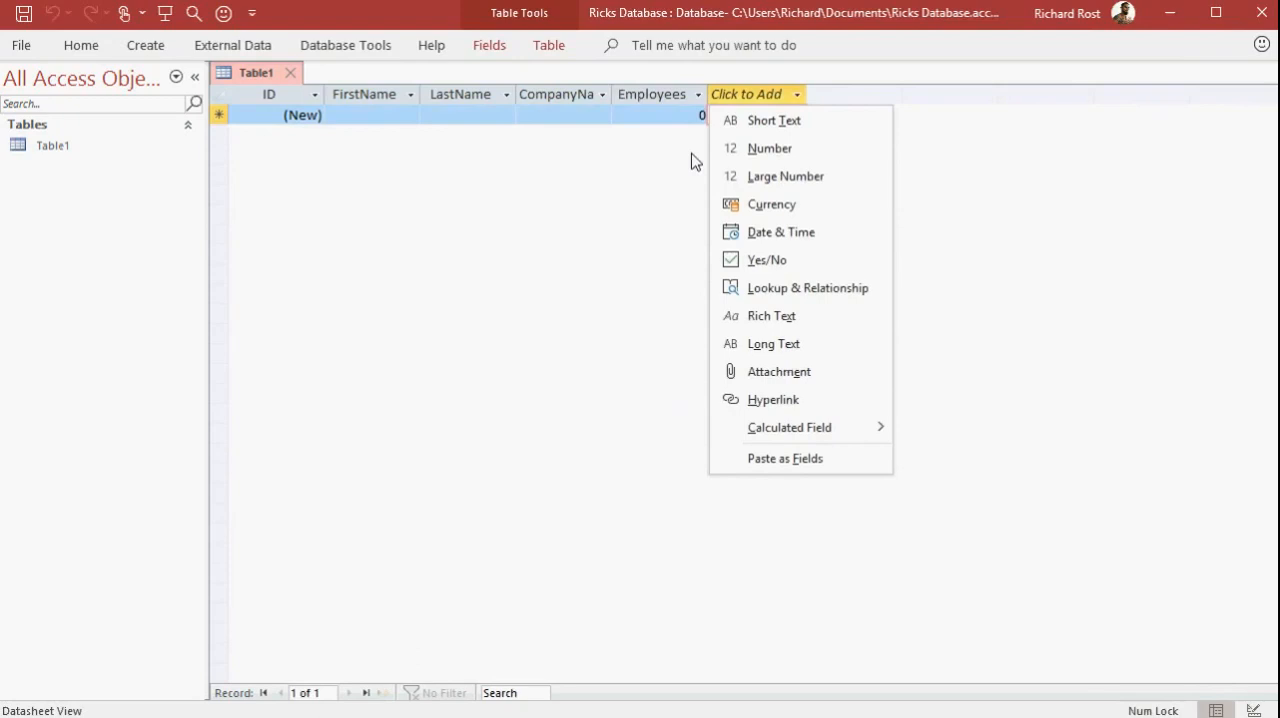
Add a Currency field named CreditLimit after the Employees field
{"action": "left_click", "coordinate": [797, 96]}
{"action": "left_click", "coordinate": [790, 98]}
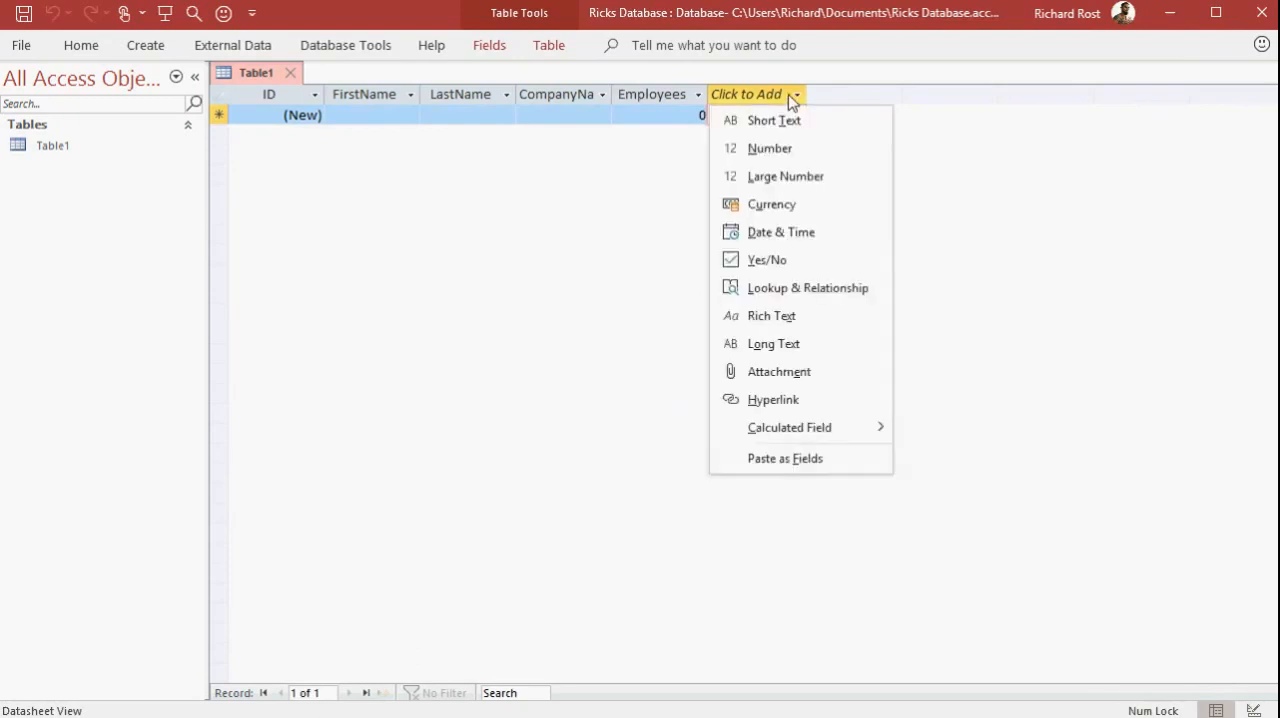
{"action": "left_click", "coordinate": [770, 206]}
{"action": "type", "text": "CreditLimit"}
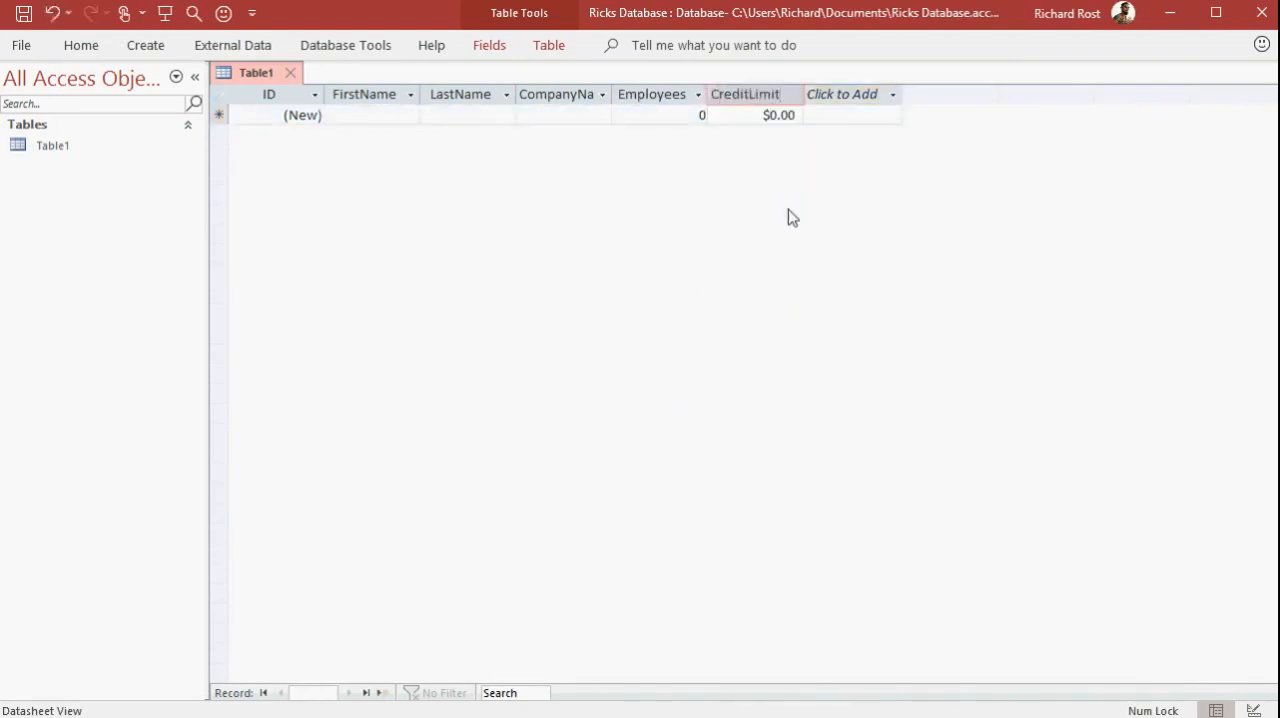
{"action": "key", "text": "Tab"}
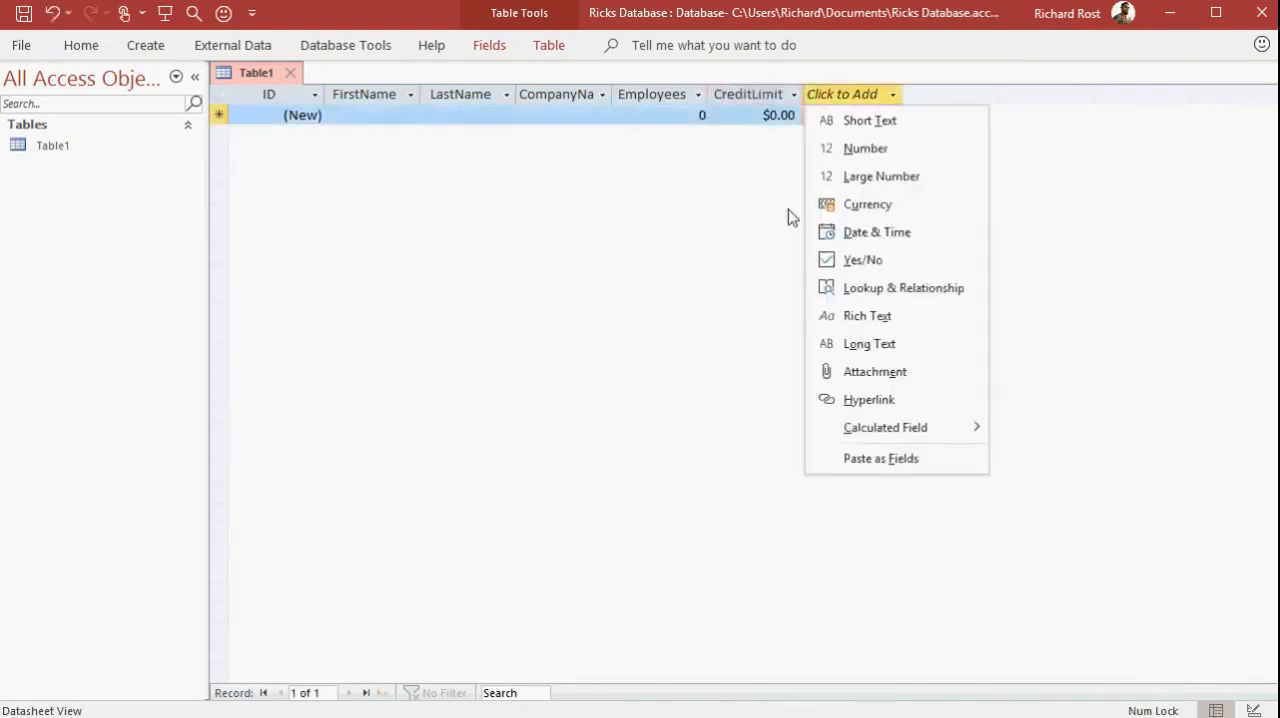
Add a Date & Time field named CustomerSince after the CreditLimit field
{"action": "left_click", "coordinate": [866, 96]}
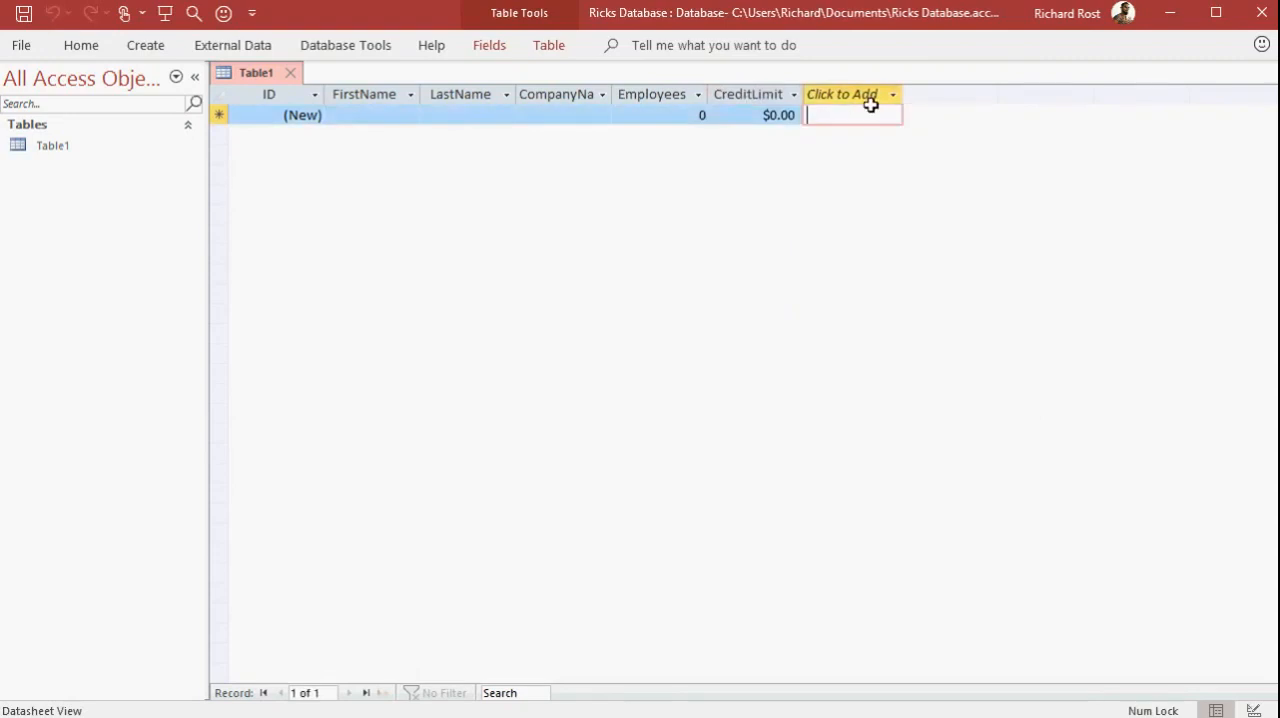
{"action": "left_click", "coordinate": [871, 96]}
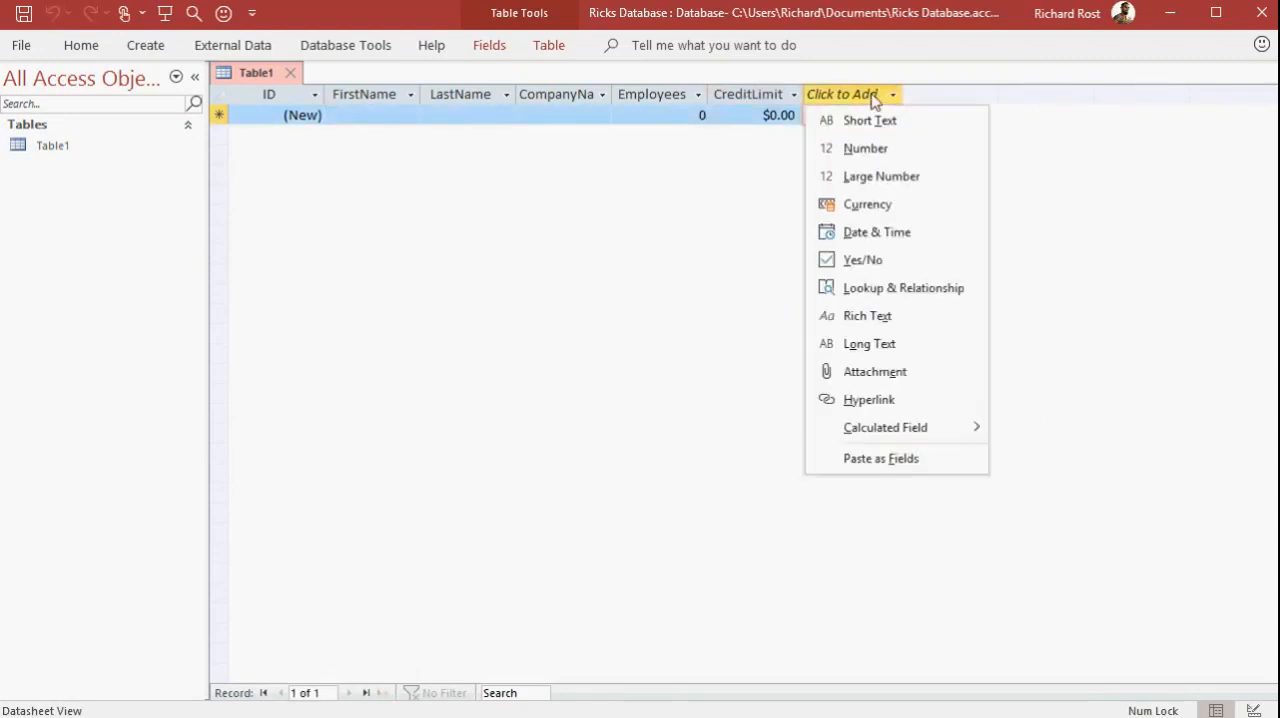
{"action": "left_click", "coordinate": [908, 238]}
{"action": "type", "text": "CustomerSince"}
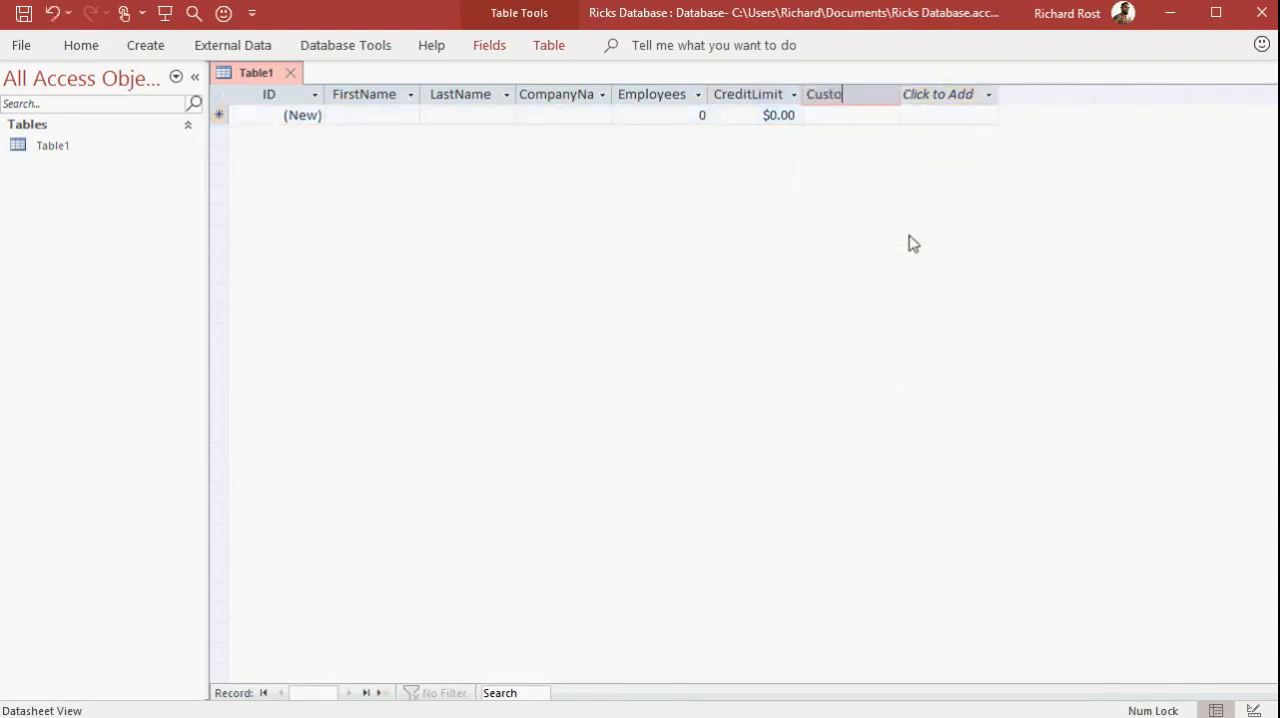
{"action": "key", "text": "Tab"}
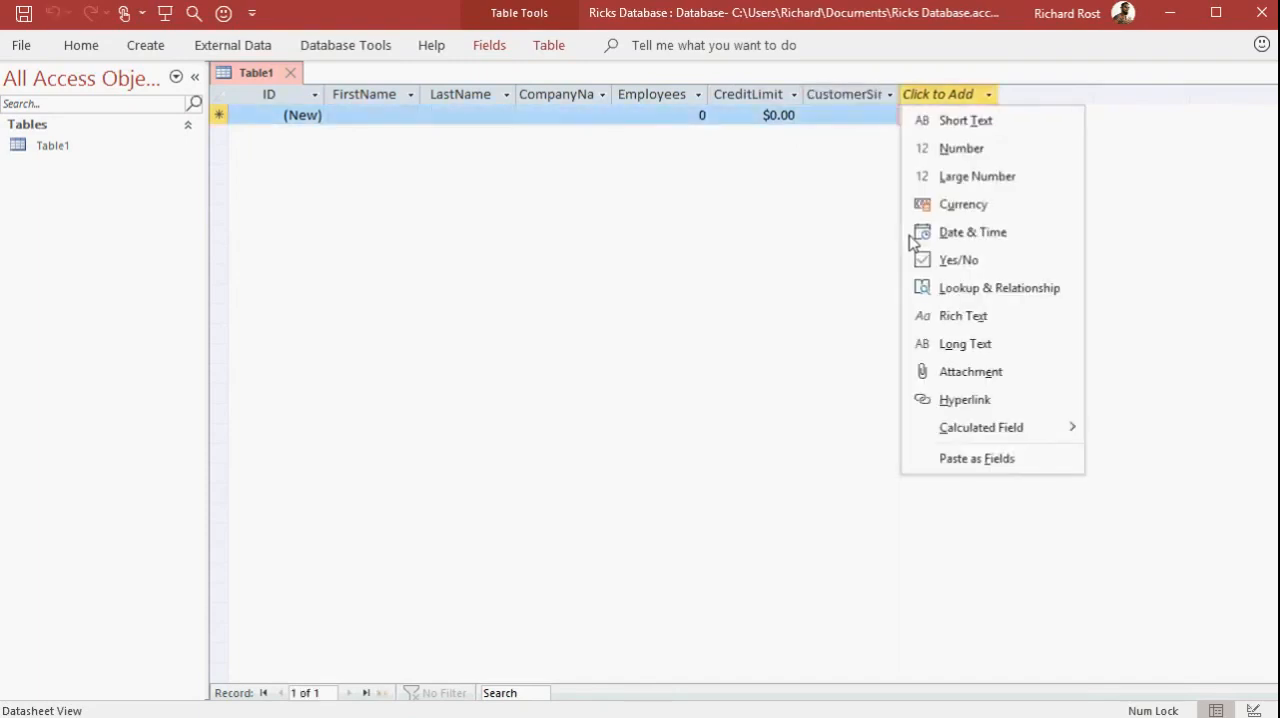
Widen the CompanyName and CustomerSince columns so their full field names fit
{"action": "left_click", "coordinate": [615, 161]}
{"action": "left_click_drag", "start_coordinate": [616, 92], "coordinate": [643, 92]}
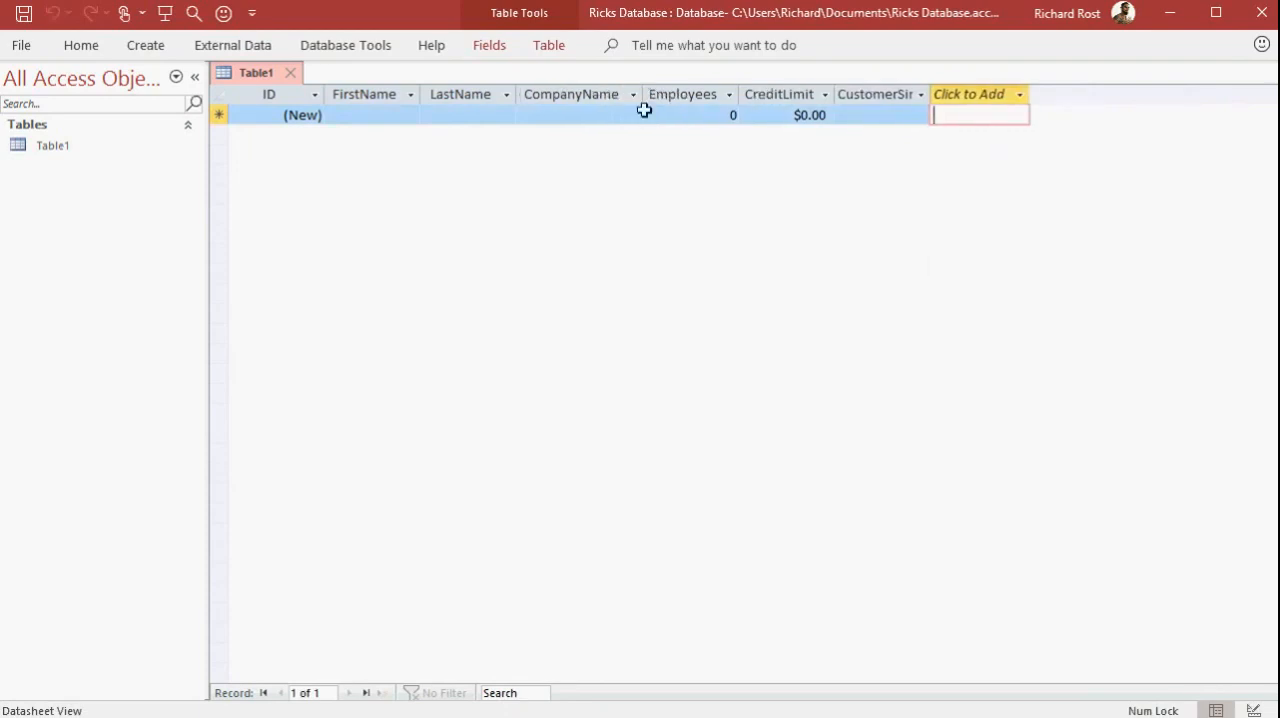
{"action": "left_click_drag", "start_coordinate": [939, 88], "coordinate": [962, 87]}
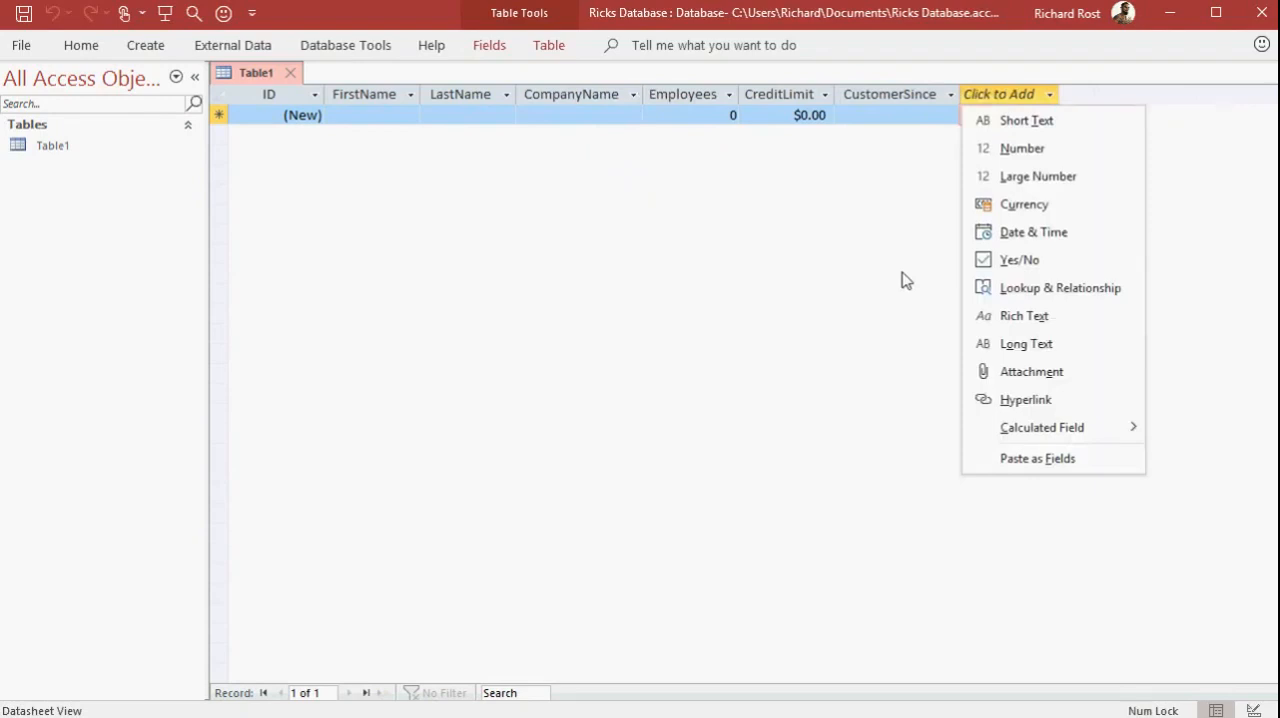
{"action": "left_click", "coordinate": [905, 280]}
Add a Yes/No field after CustomerSince and rename it IsActive
{"action": "left_click", "coordinate": [1051, 96]}
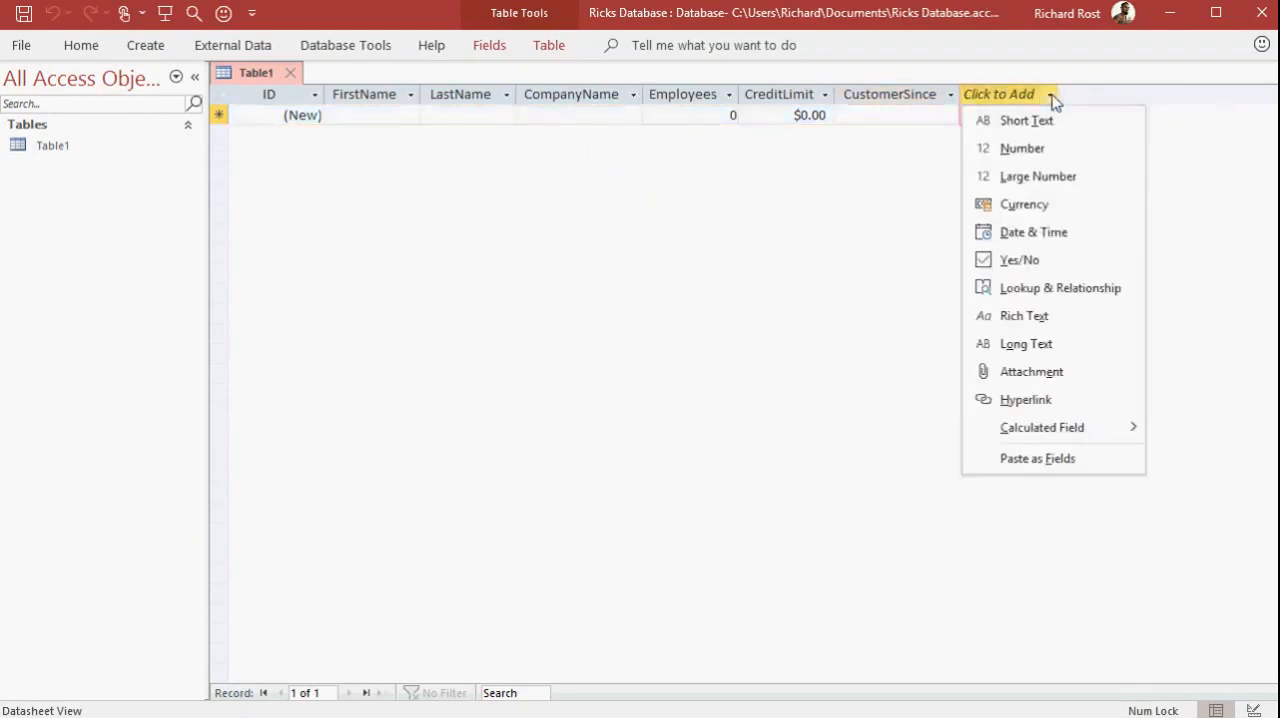
{"action": "left_click", "coordinate": [1031, 260]}
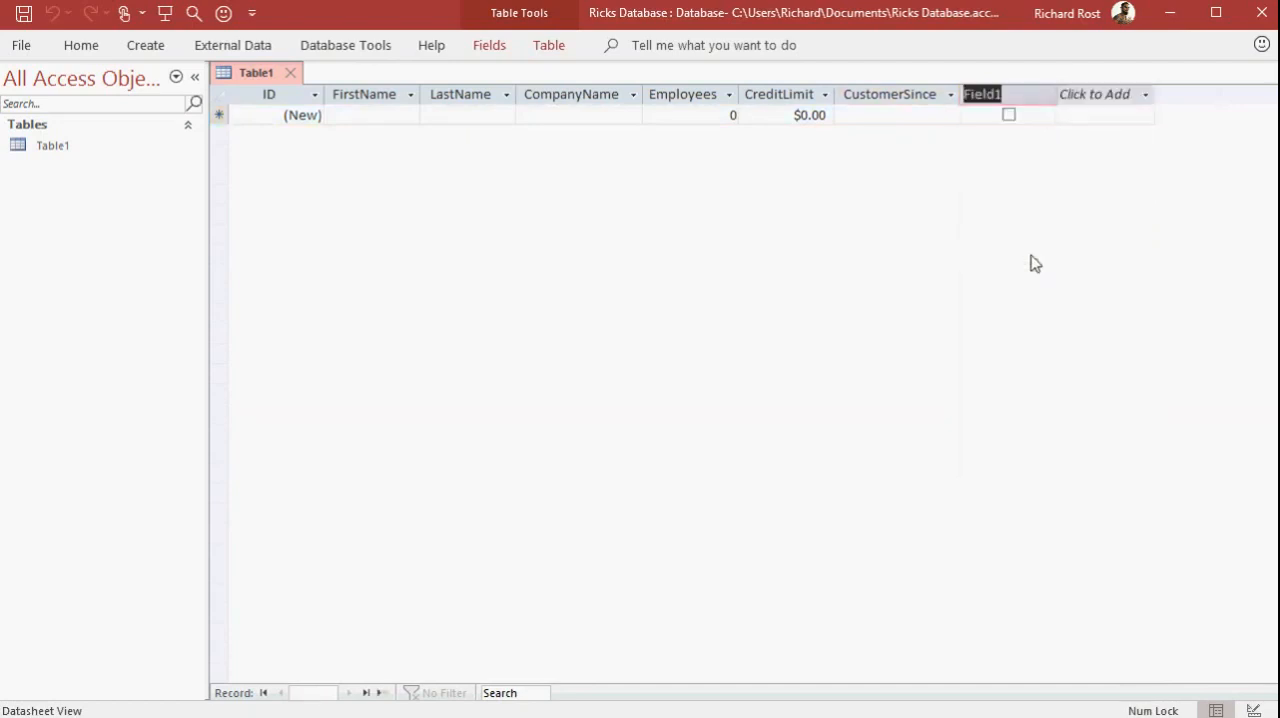
{"action": "left_click", "coordinate": [930, 118]}
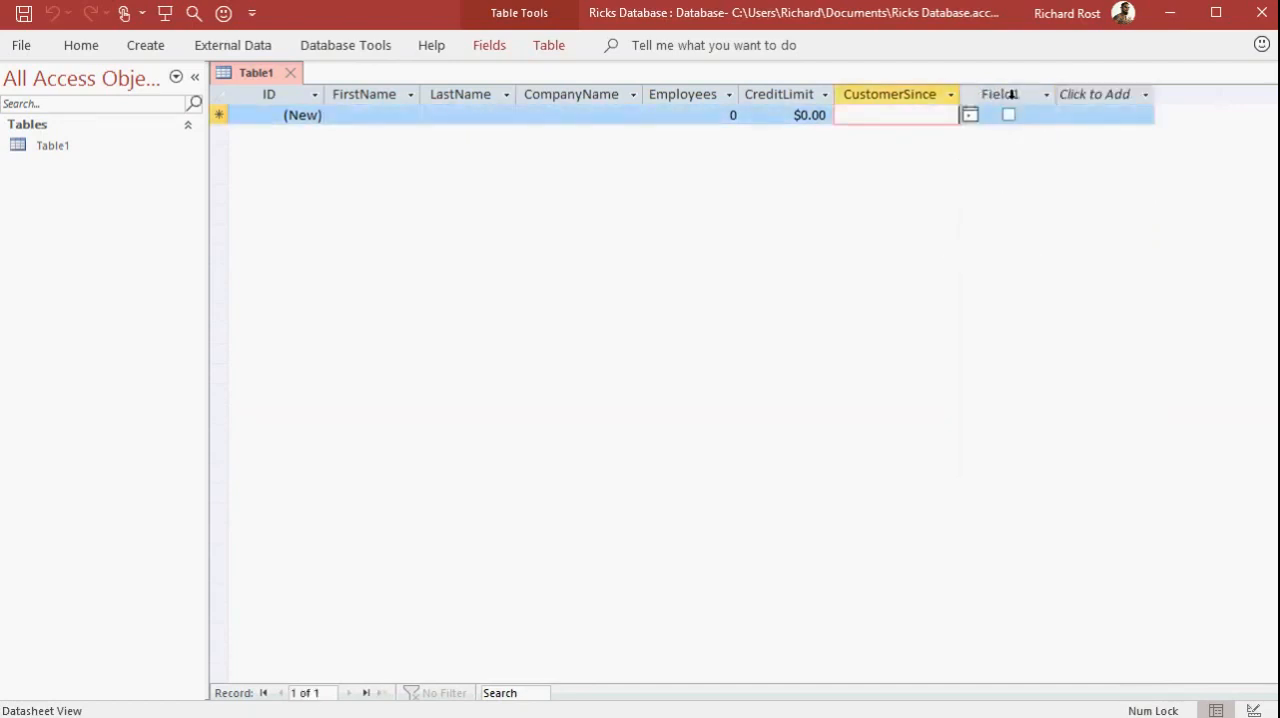
{"action": "left_click", "coordinate": [1012, 94]}
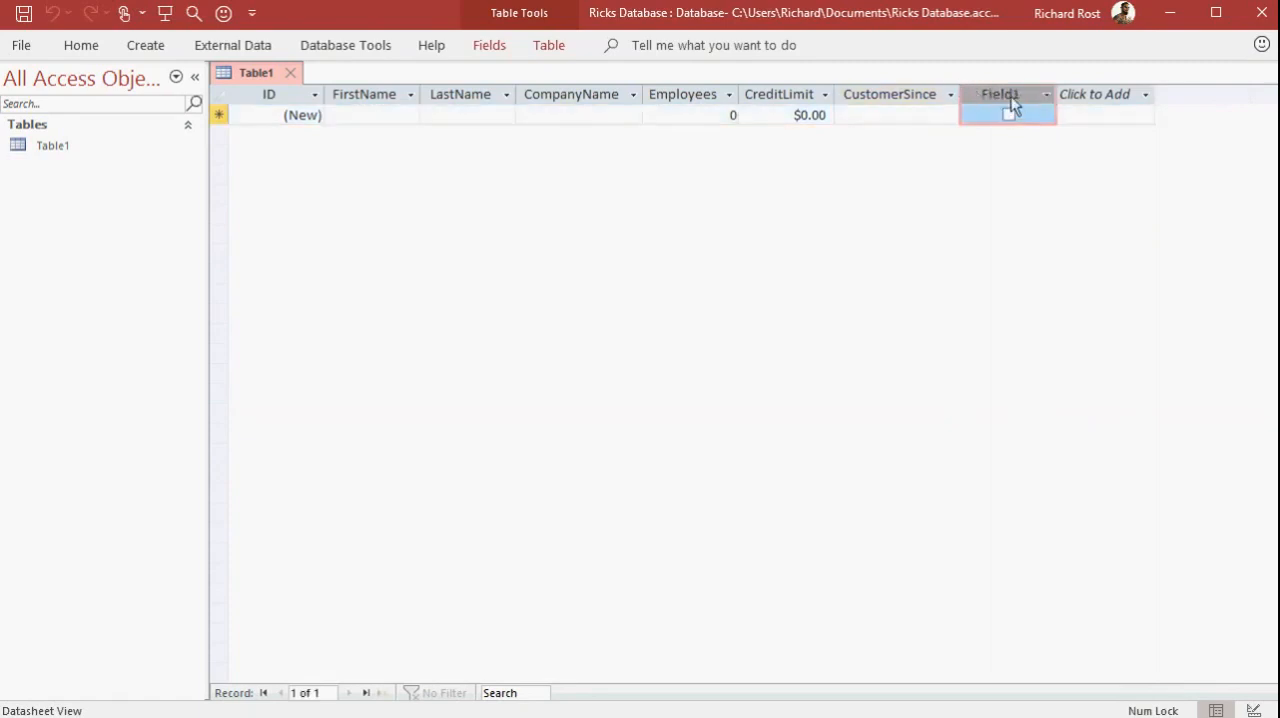
{"action": "right_click", "coordinate": [1006, 93]}
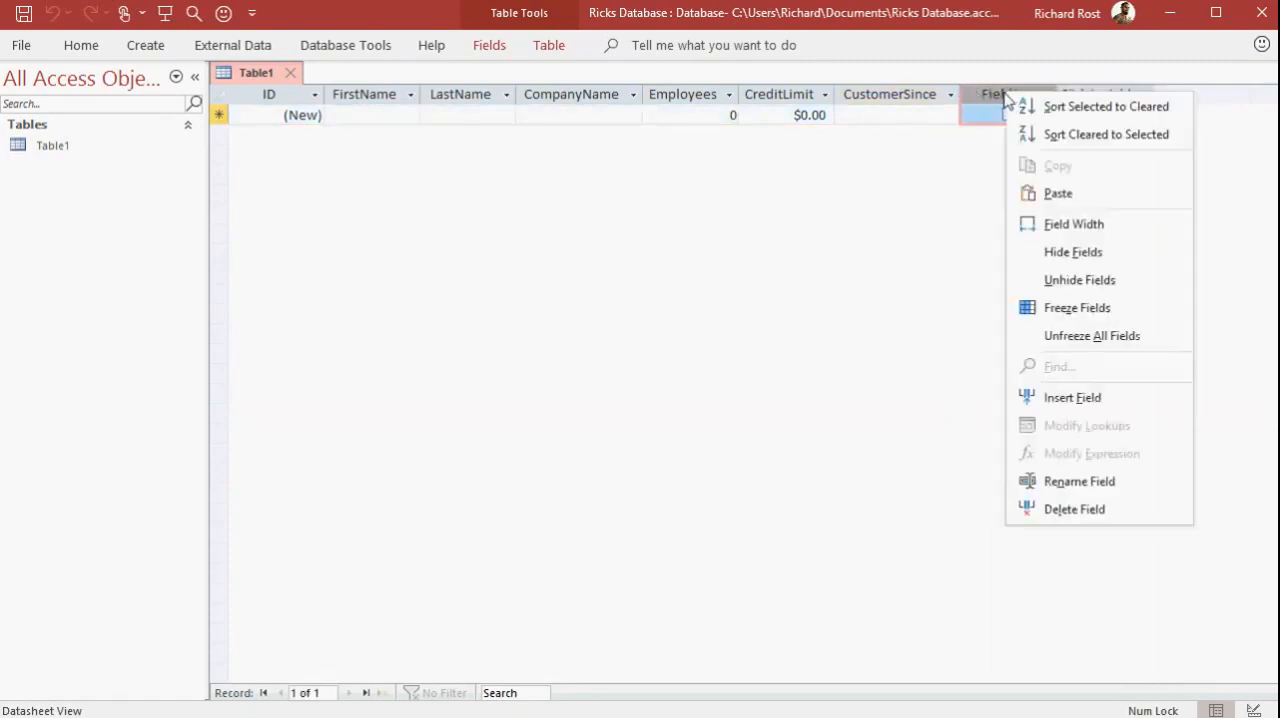
{"action": "left_click", "coordinate": [1076, 482]}
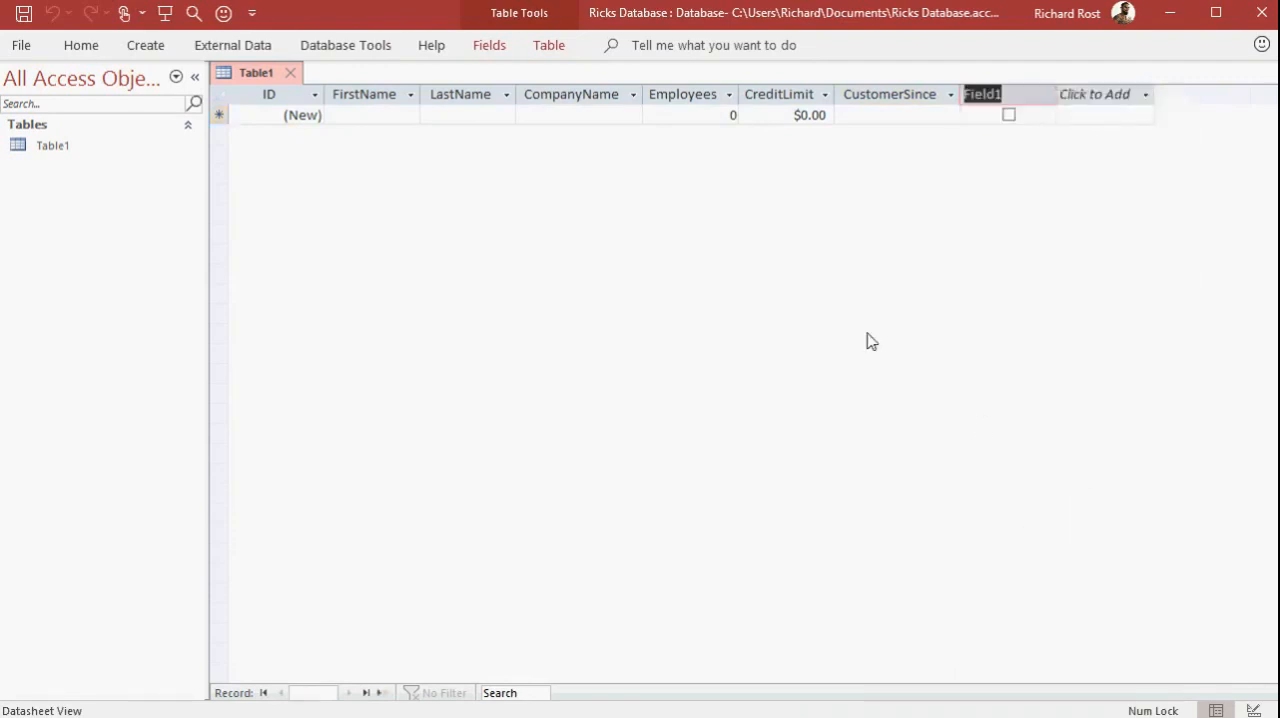
{"action": "type", "text": "IsActive"}
{"action": "key", "text": "Return"}
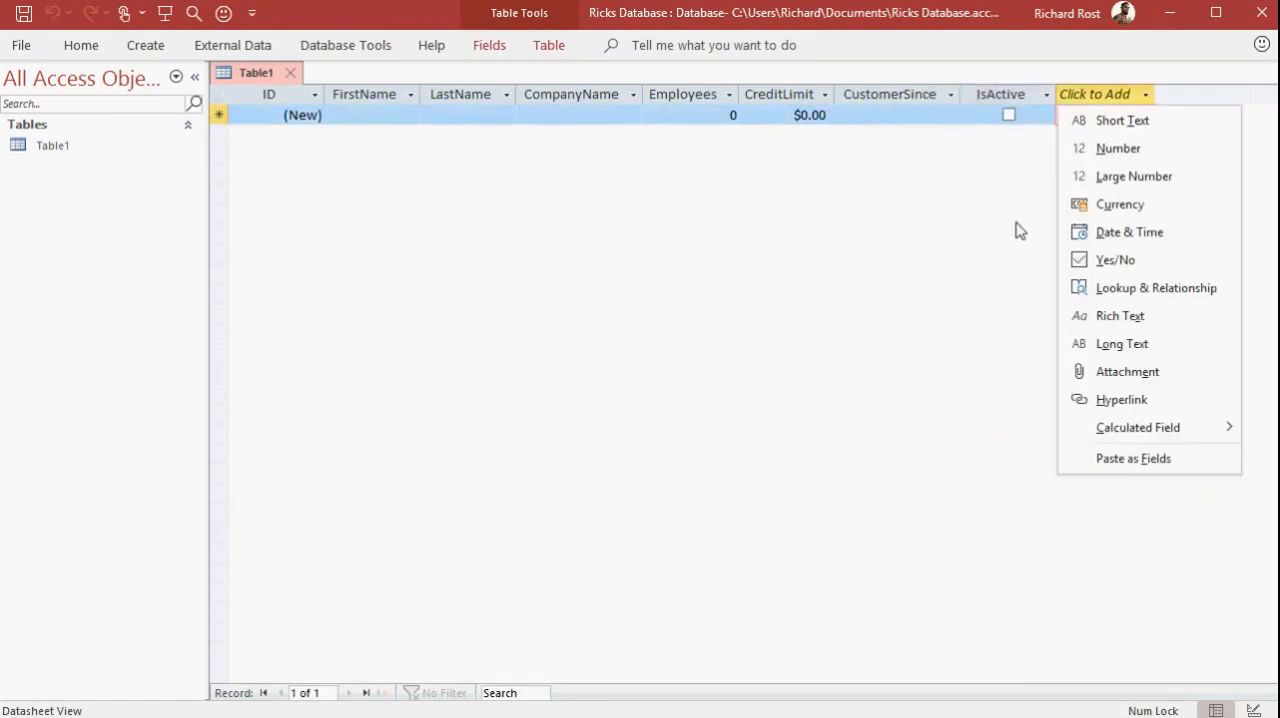
{"action": "key", "text": "Escape"}
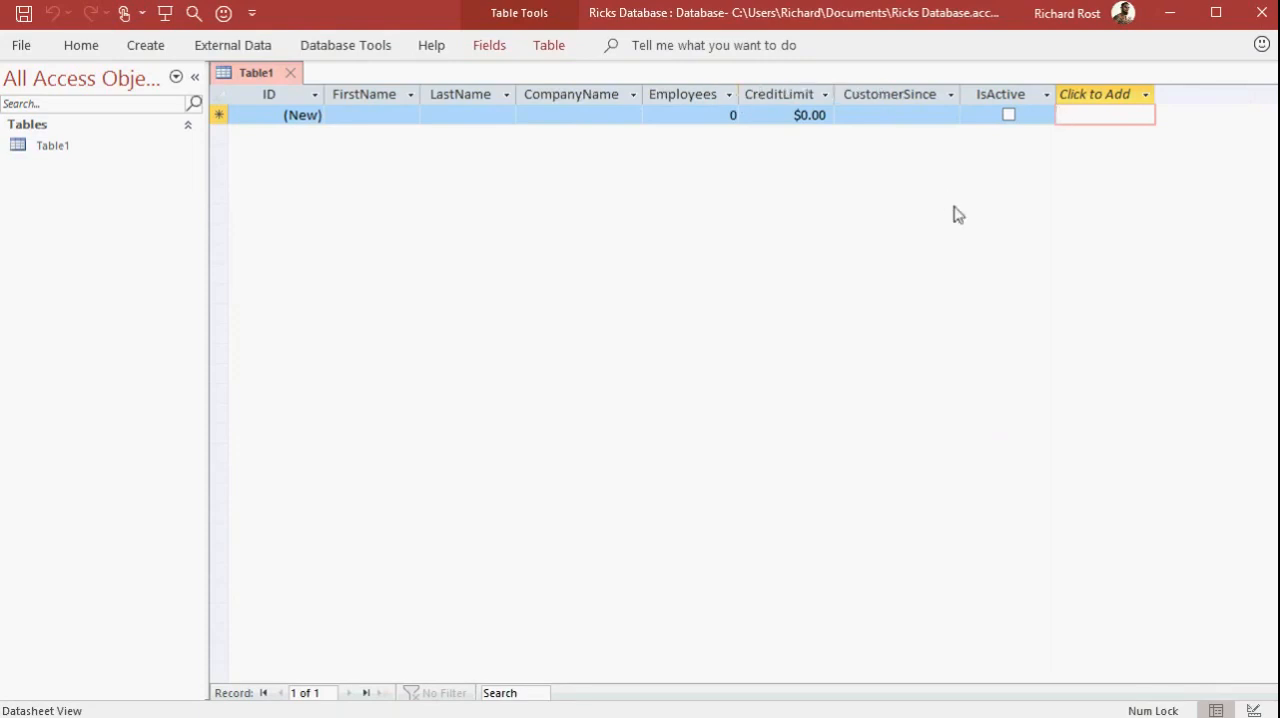
Add a Short Text field named State after the IsActive field
{"action": "left_click", "coordinate": [1146, 95]}
{"action": "left_click", "coordinate": [1137, 120]}
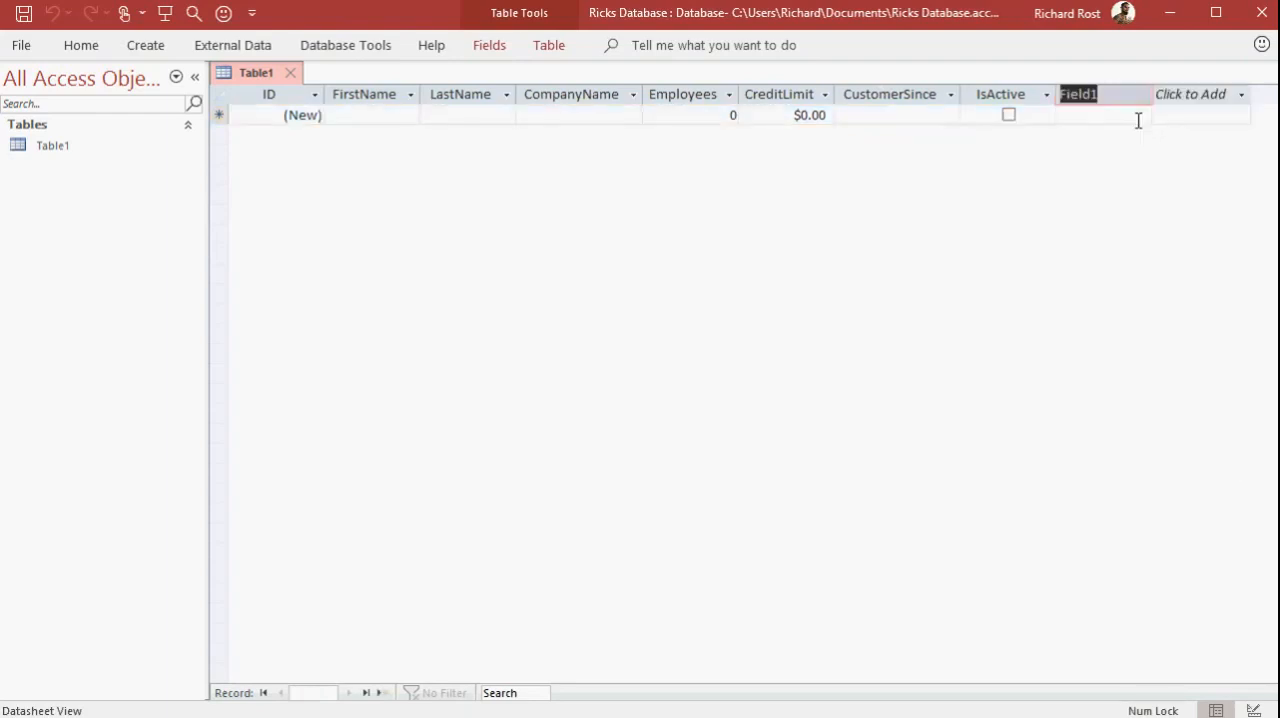
{"action": "type", "text": "State"}
{"action": "key", "text": "Return"}
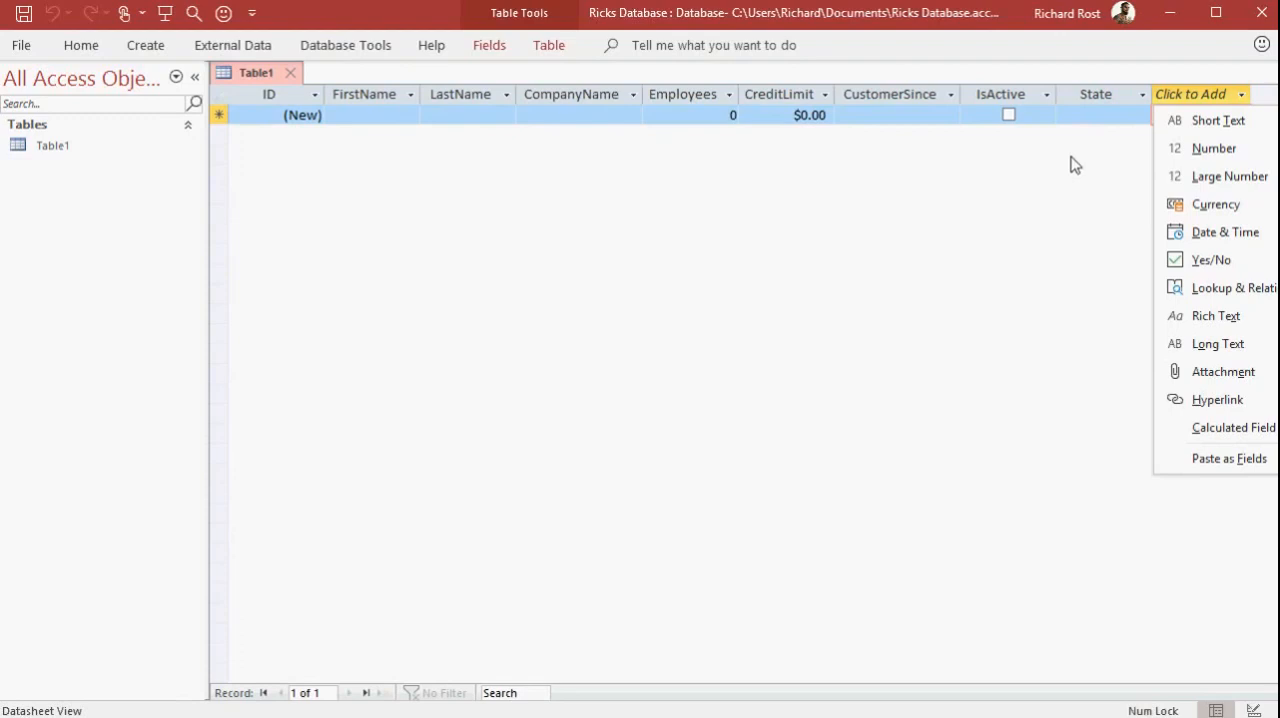
{"action": "left_click", "coordinate": [1071, 157]}
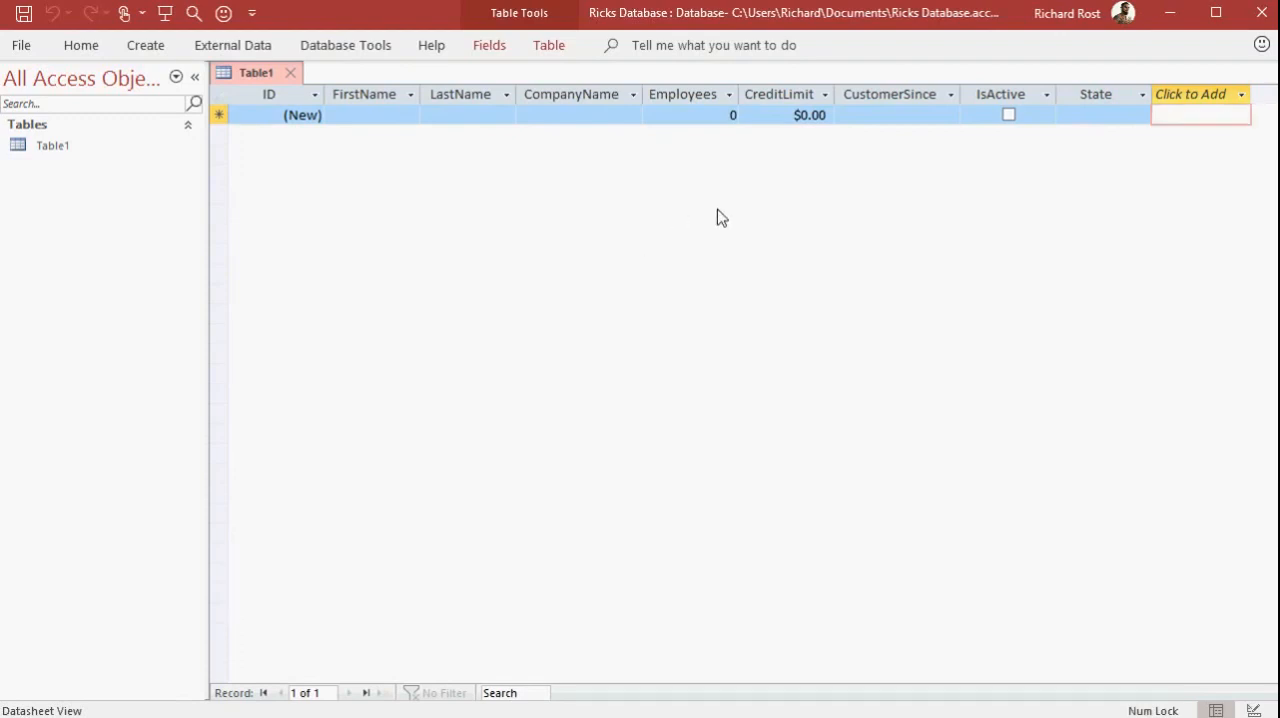
Enter the first customer's first and last name, with company name Amicron and 2 employees, in the new record
{"action": "left_click", "coordinate": [378, 116]}
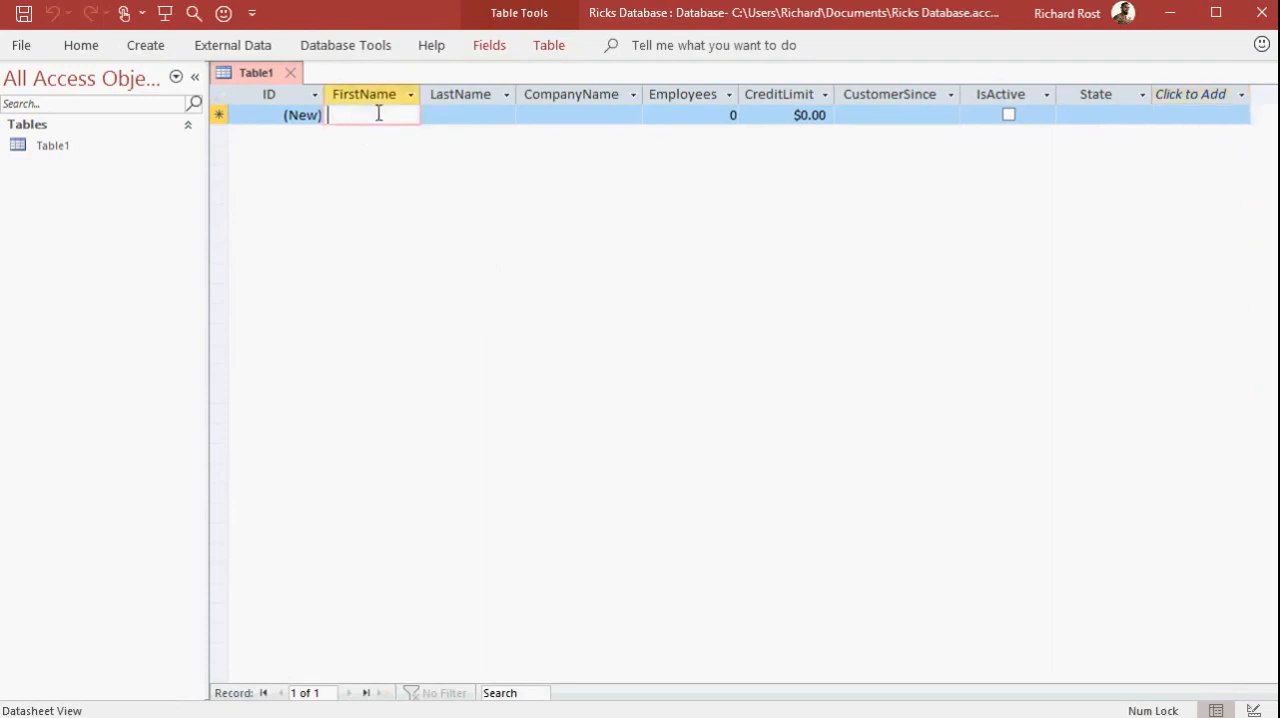
{"action": "type", "text": "Richard"}
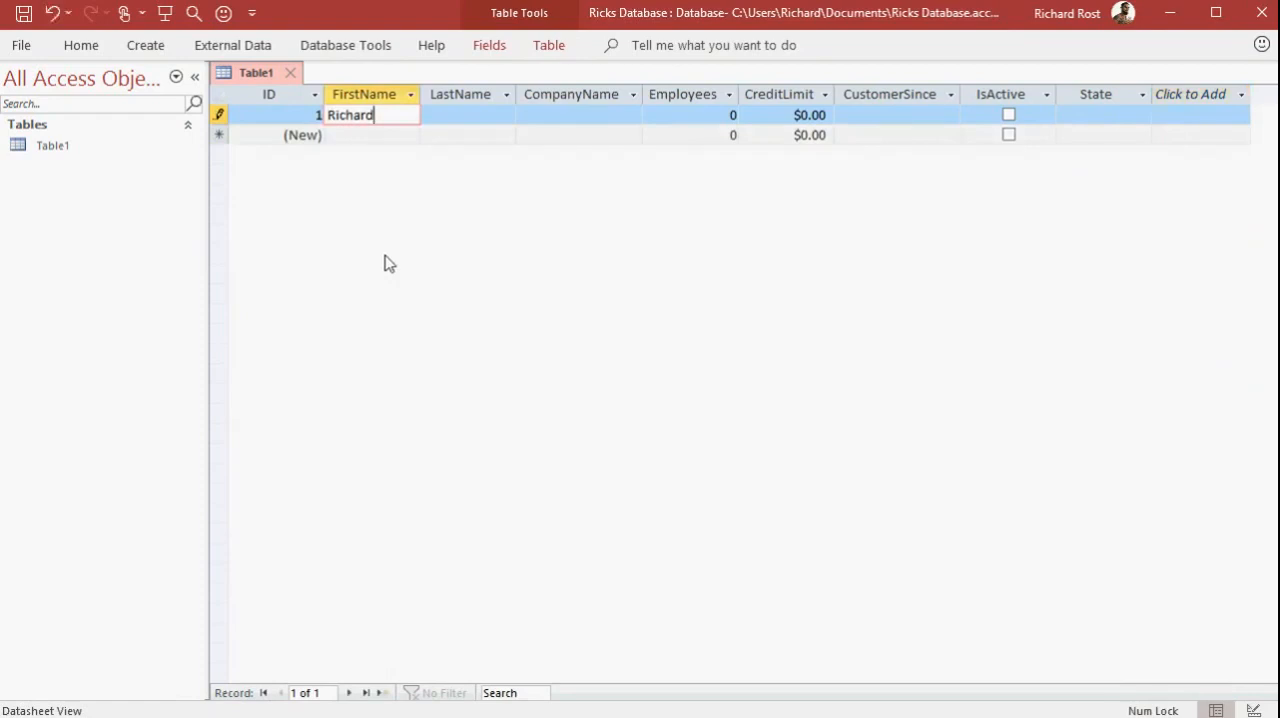
{"action": "key", "text": "Tab"}
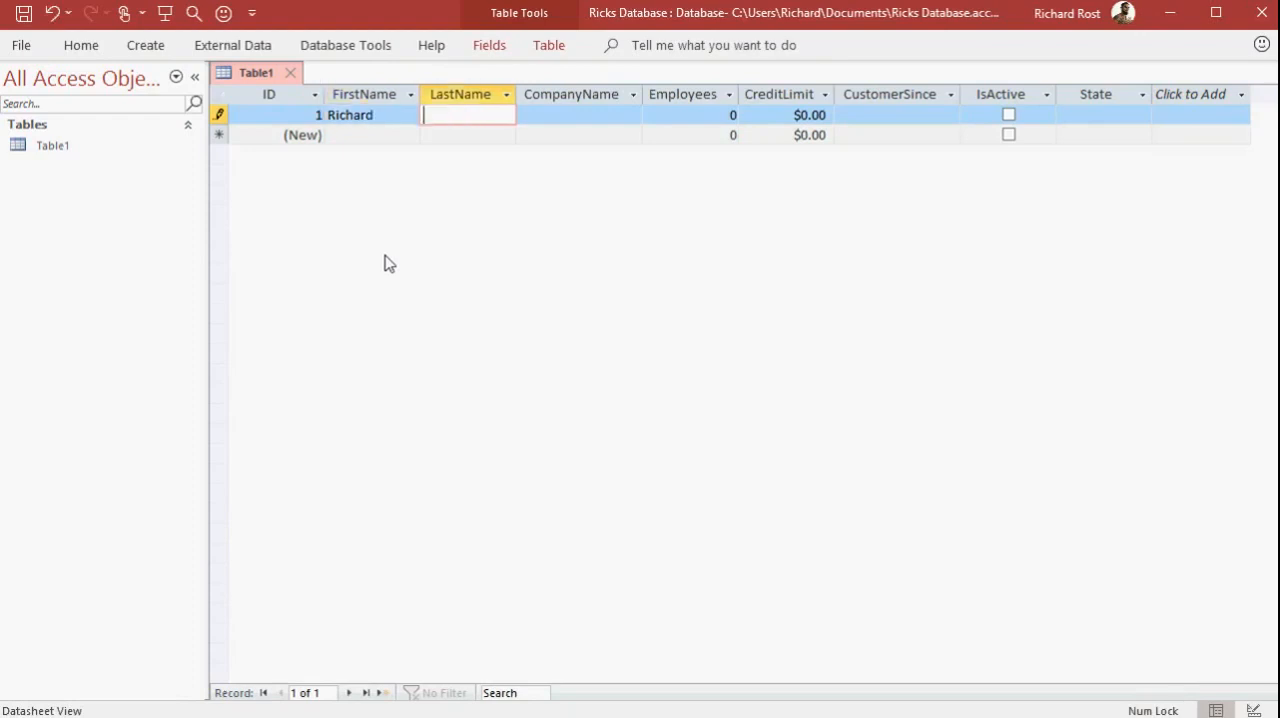
{"action": "type", "text": "Rost"}
{"action": "key", "text": "Tab"}
{"action": "type", "text": "Amicron"}
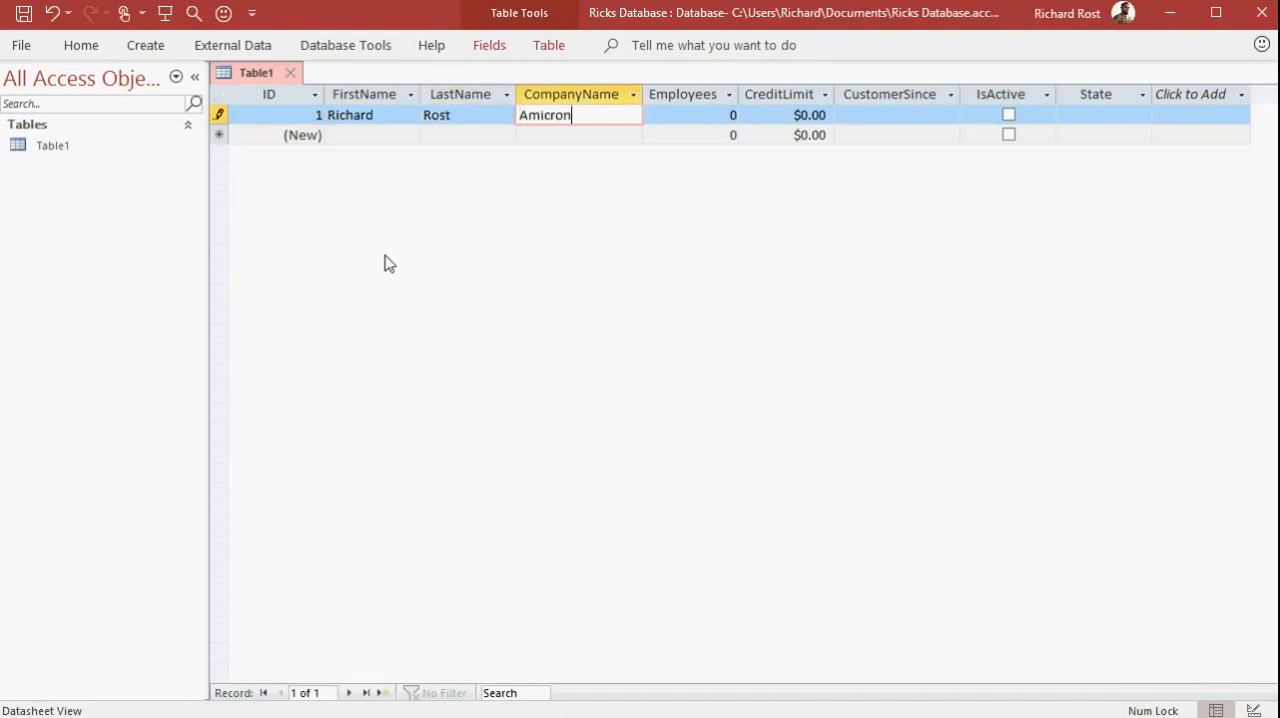
{"action": "key", "text": "Tab"}
{"action": "type", "text": "2"}
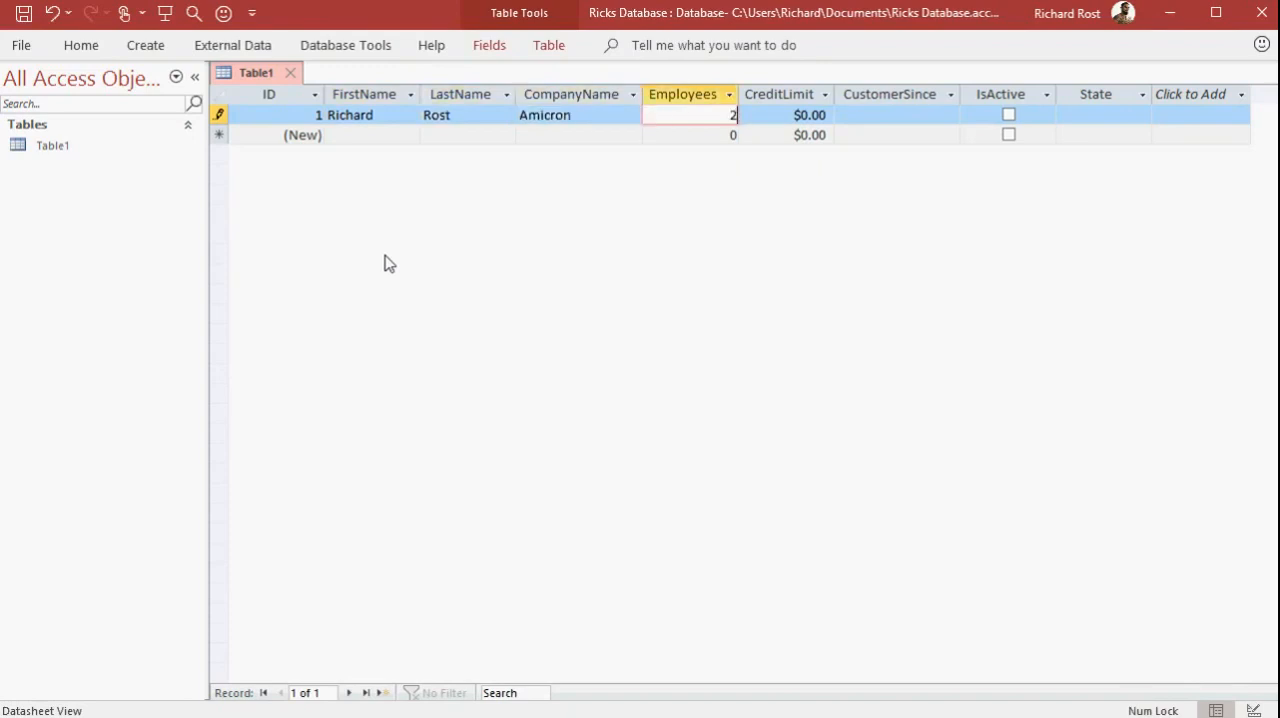
Set the first customer's CreditLimit to 10,000 and CustomerSince to 1/1/94
{"action": "key", "text": "Tab"}
{"action": "type", "text": "10,"}
{"action": "type", "text": "0000"}
{"action": "key", "text": "Tab"}
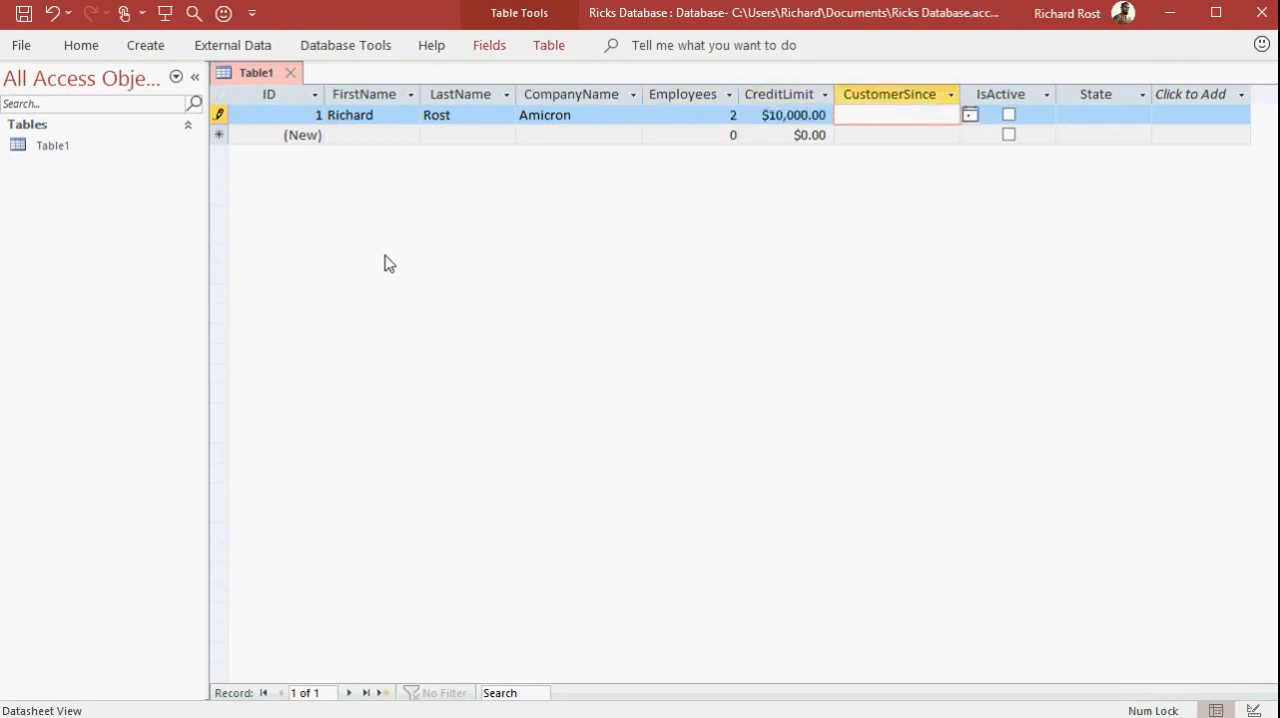
{"action": "type", "text": "1/1/94"}
{"action": "key", "text": "Tab"}
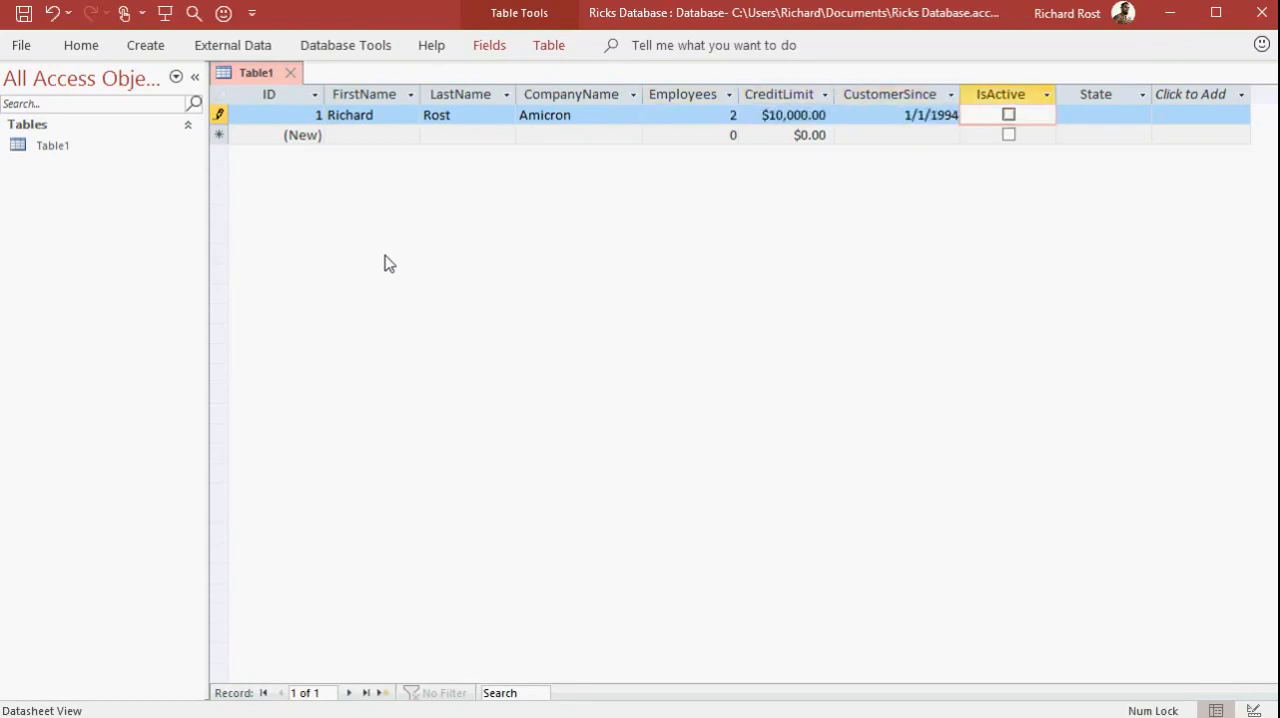
Mark the first customer as active, enter NY as the State, and finish the record
{"action": "key", "text": "space"}
{"action": "key", "text": "space"}
{"action": "key", "text": "space"}
{"action": "left_click", "coordinate": [1008, 115]}
{"action": "left_click", "coordinate": [1008, 115]}
{"action": "key", "text": "Tab"}
{"action": "type", "text": "NY"}
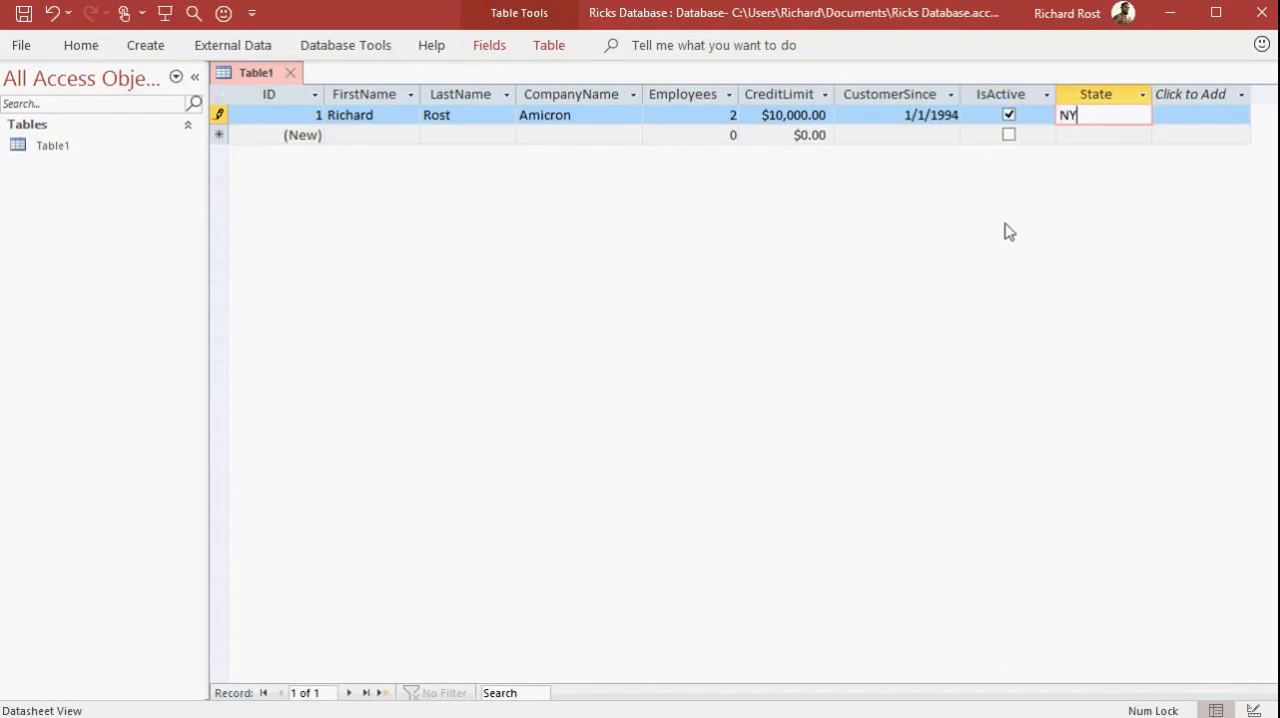
{"action": "key", "text": "Tab"}
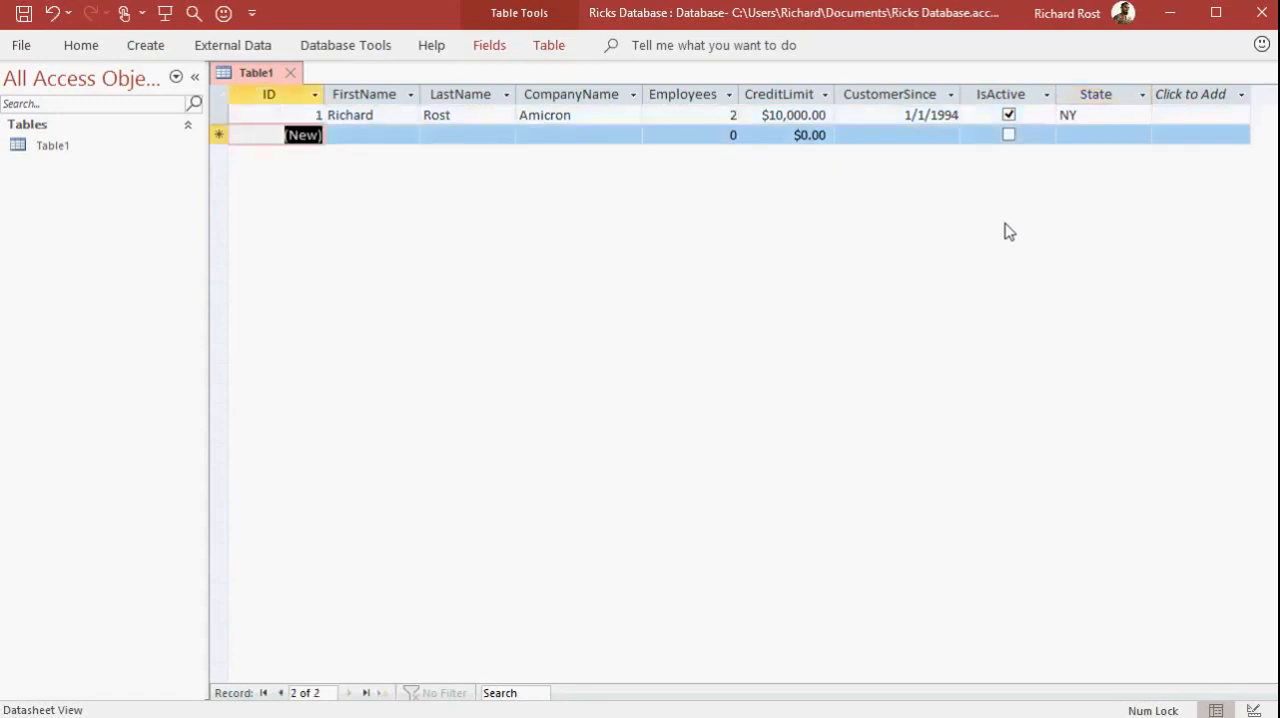
Enter the second customer's first and last name in a new record, leaving the CompanyName field blank
{"action": "key", "text": "Tab"}
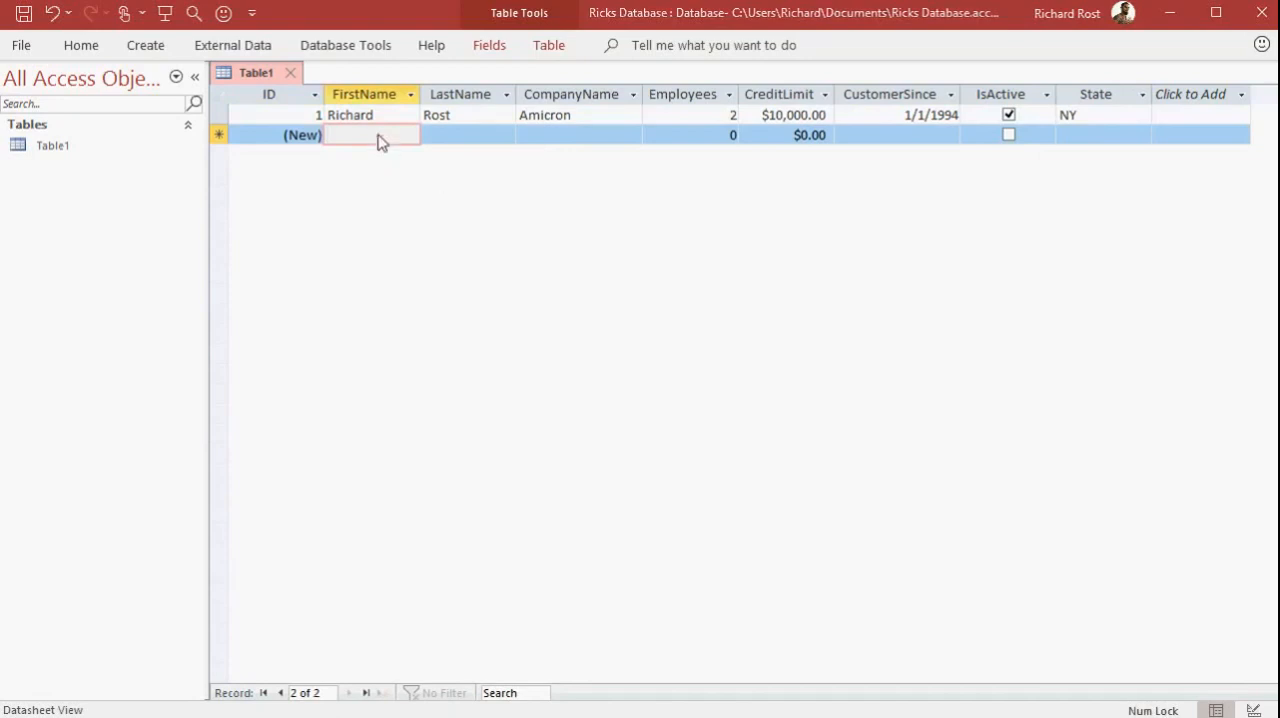
{"action": "type", "text": "Joe"}
{"action": "key", "text": "Tab"}
{"action": "type", "text": "Smith"}
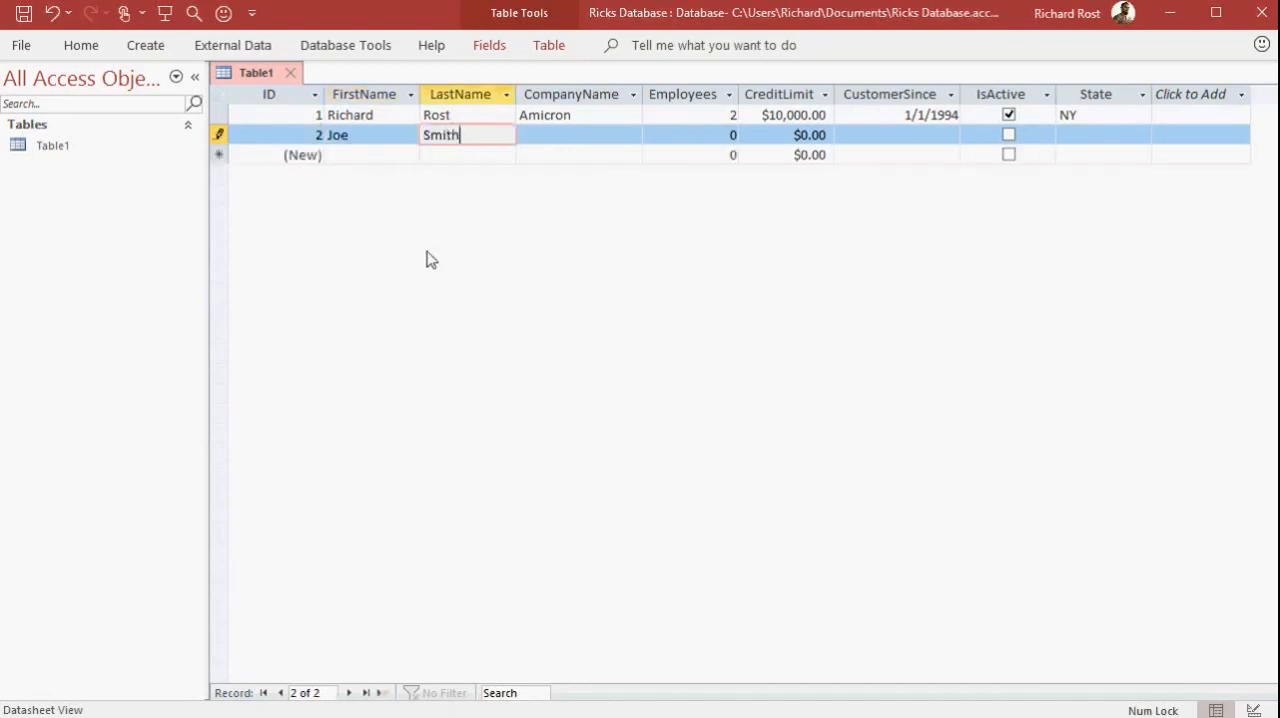
{"action": "key", "text": "Tab"}
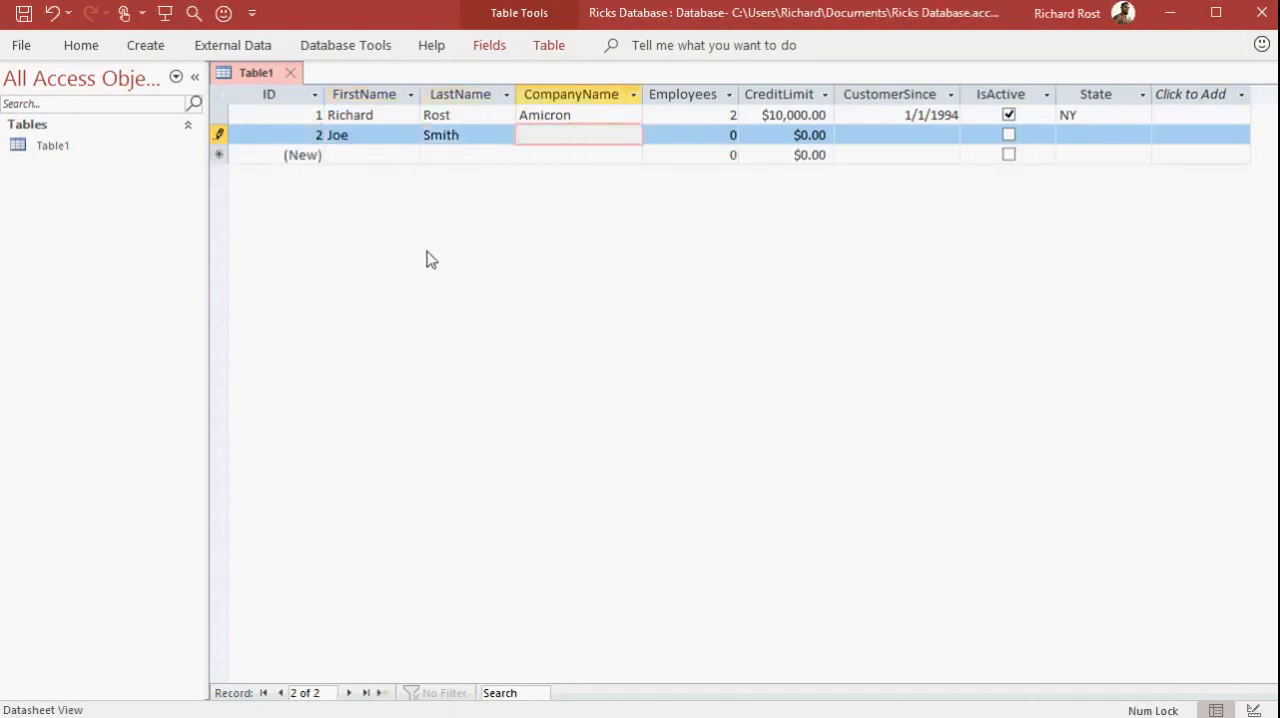
{"action": "key", "text": "Tab"}
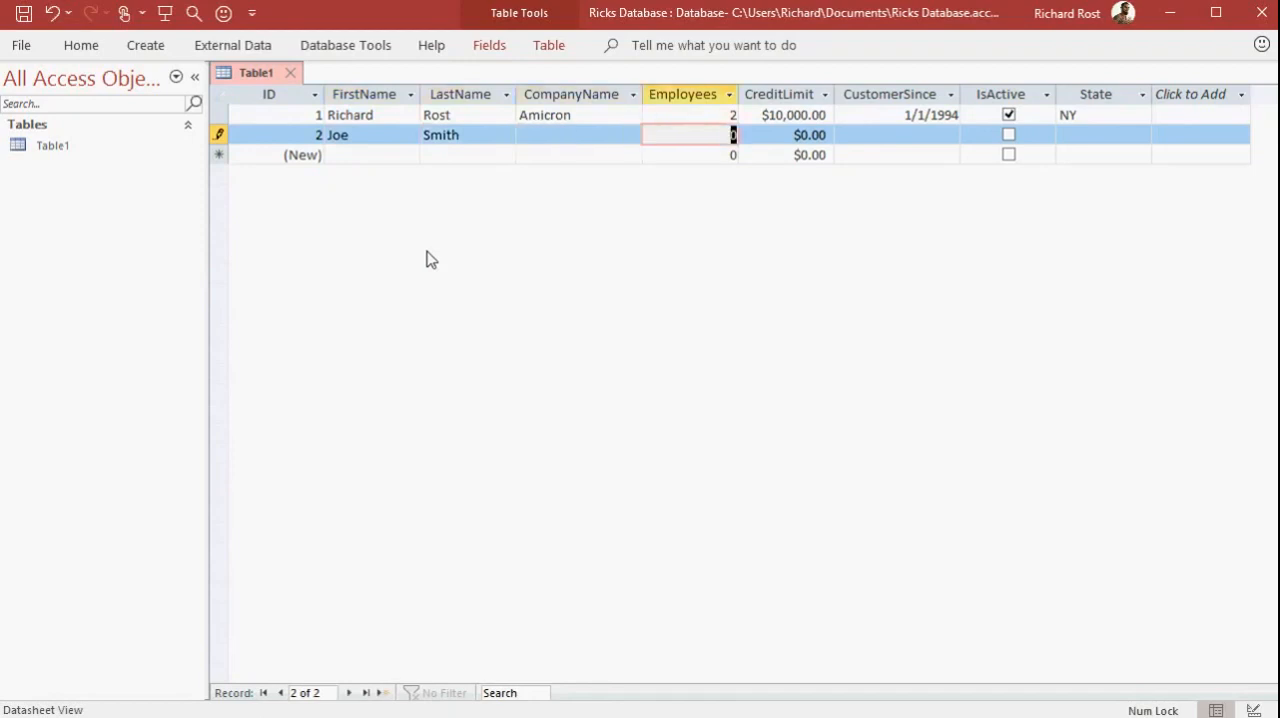
Keep the second customer's default Employees value, and set CreditLimit to 2000 and CustomerSince to 1/1/2010
{"action": "key", "text": "Tab"}
{"action": "type", "text": "2000"}
{"action": "key", "text": "Tab"}
{"action": "type", "text": "1/1/2000"}
Mark the second customer as active, enter PA as the State, and go on to a new record
{"action": "key", "text": "Tab"}
{"action": "key", "text": "space"}
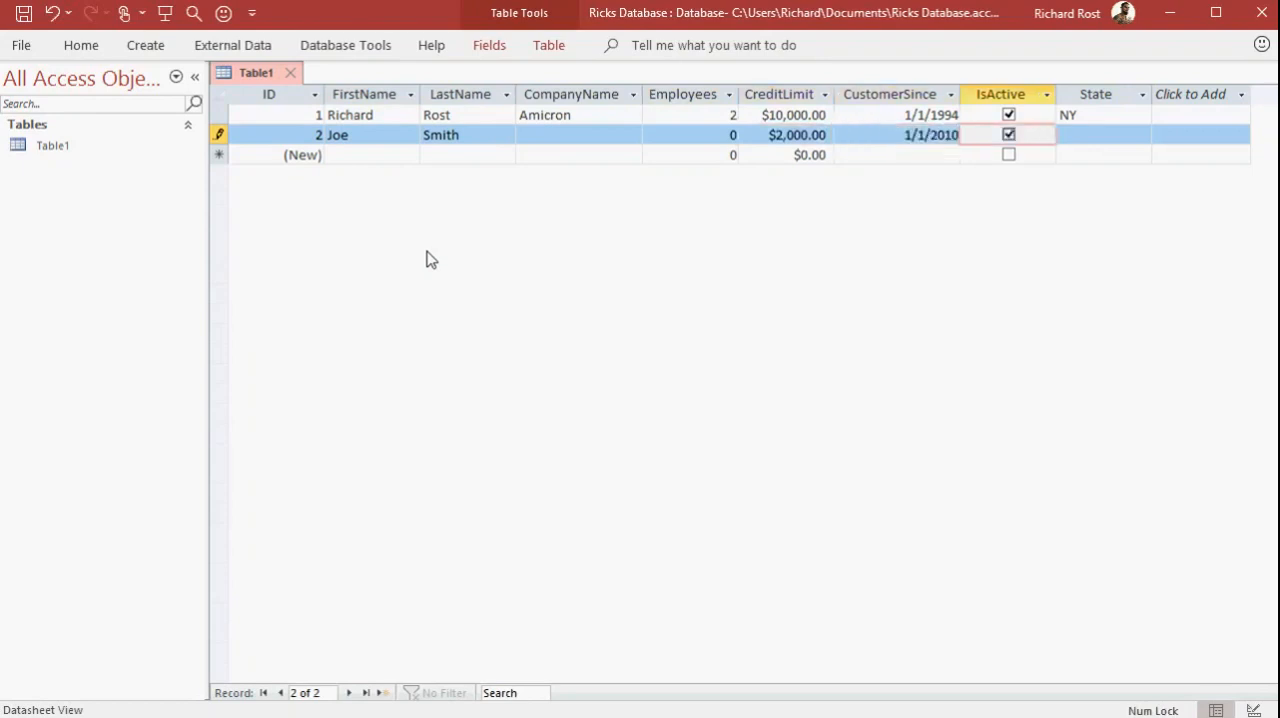
{"action": "key", "text": "Tab"}
{"action": "type", "text": "PA"}
{"action": "key", "text": "Tab"}
Enter the third customer's first and last name, with company name XYZ Corp. and 15 employees
{"action": "key", "text": "Tab"}
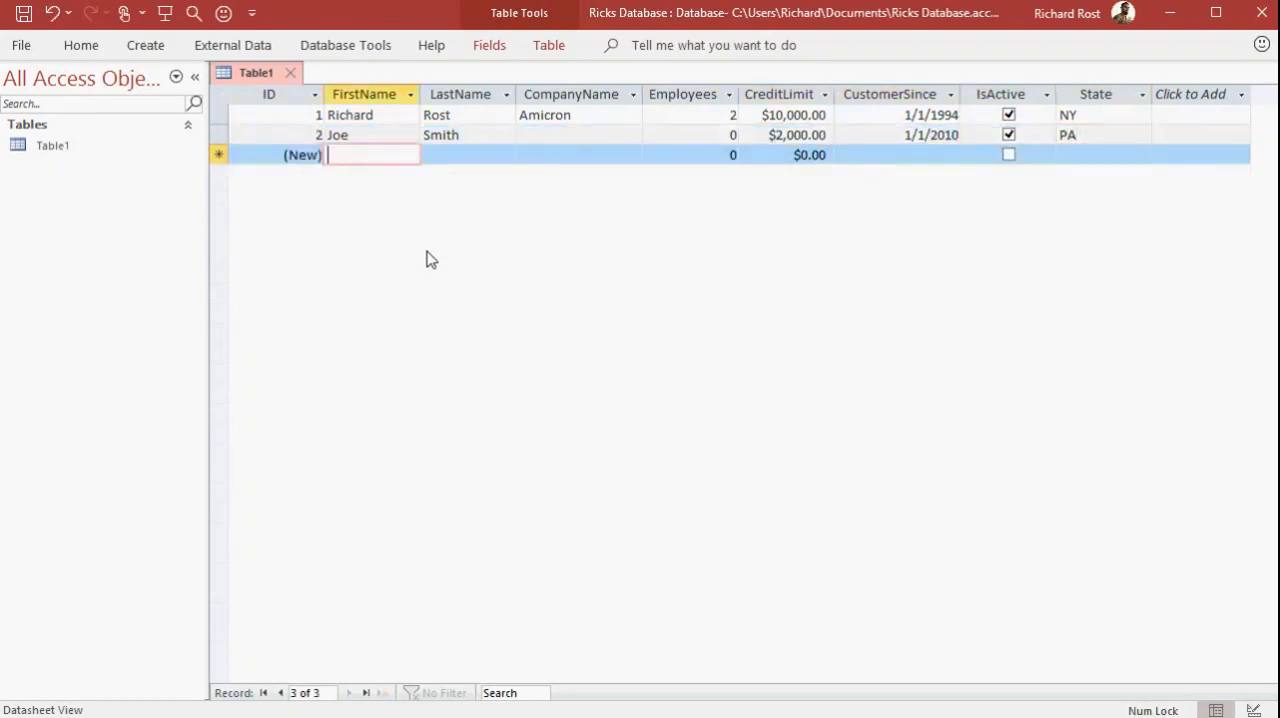
{"action": "type", "text": "Sue"}
{"action": "key", "text": "Tab"}
{"action": "type", "text": "Jones"}
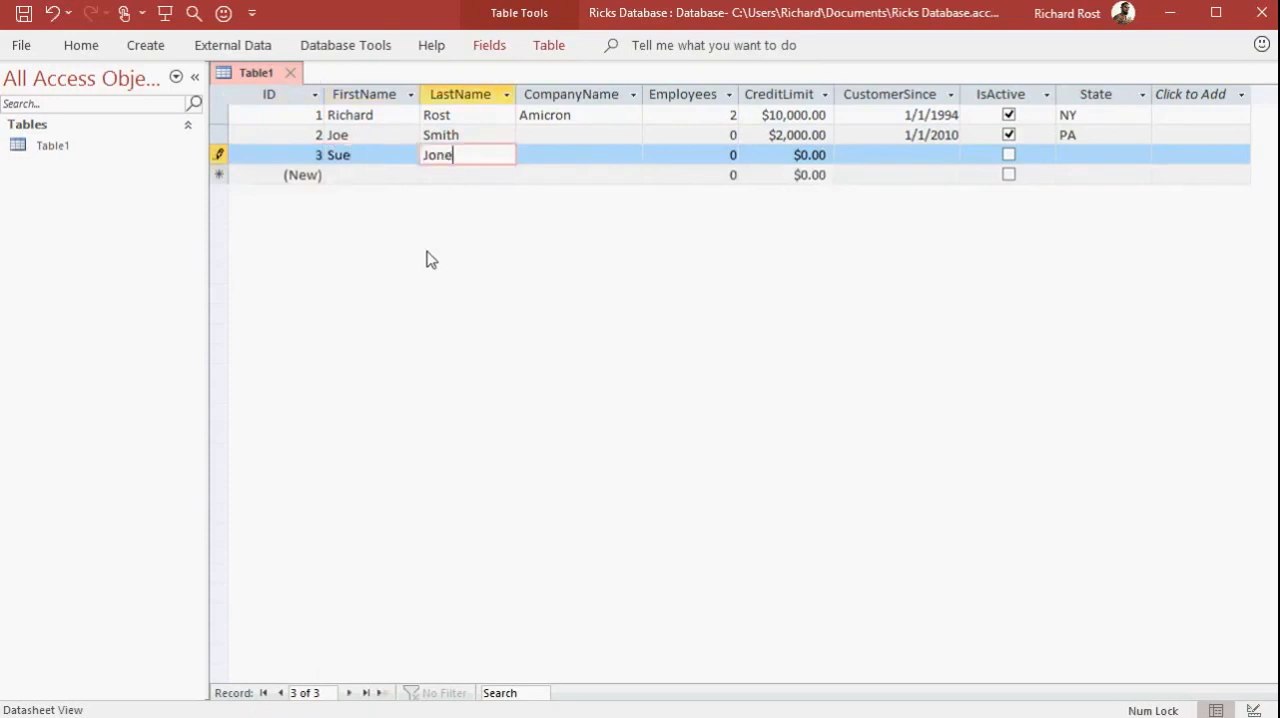
{"action": "key", "text": "Tab"}
{"action": "type", "text": "XYZ Corp."}
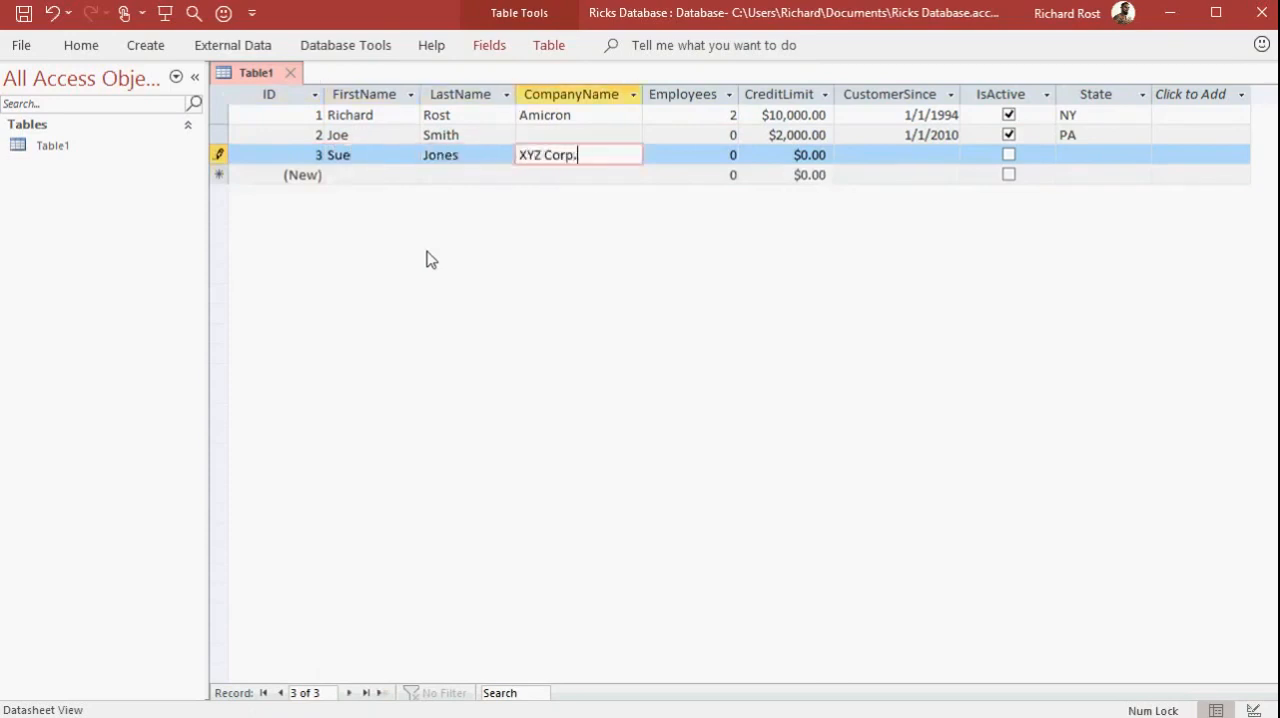
{"action": "key", "text": "Tab"}
{"action": "type", "text": "15"}
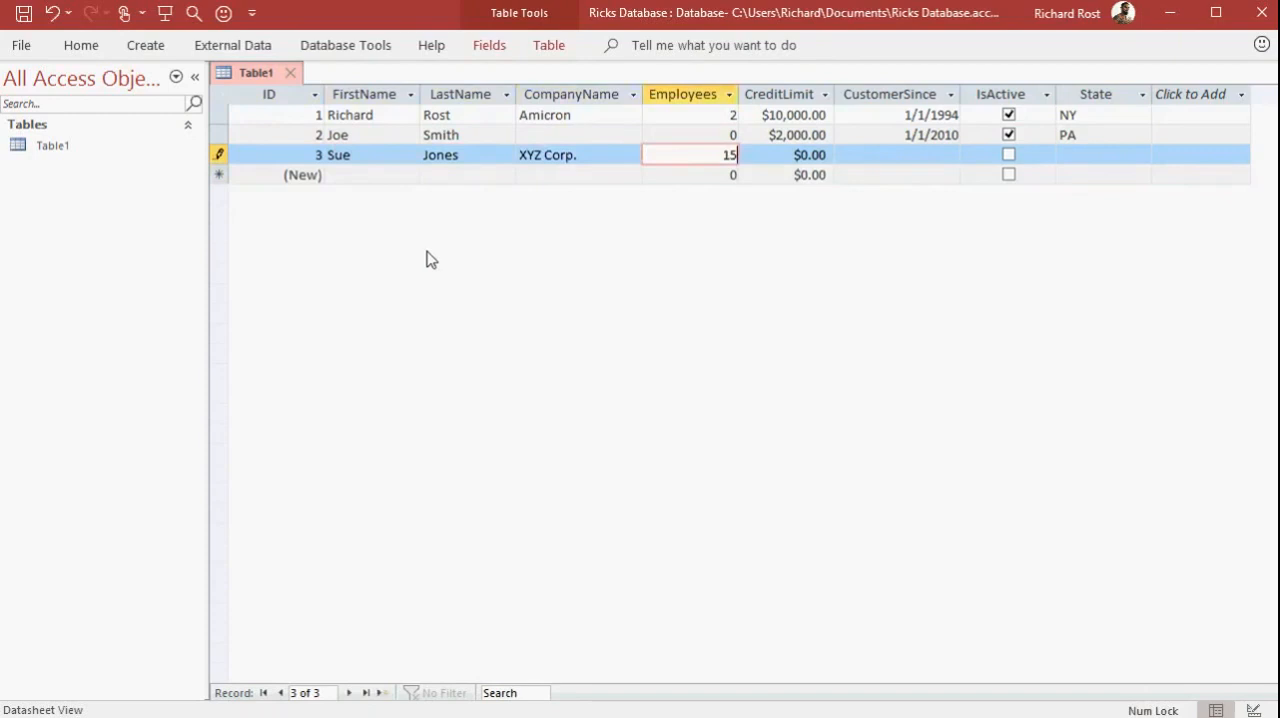
Set the third customer's CreditLimit to 15,000 and CustomerSince to 1/1/18
{"action": "key", "text": "Tab"}
{"action": "type", "text": "15,000"}
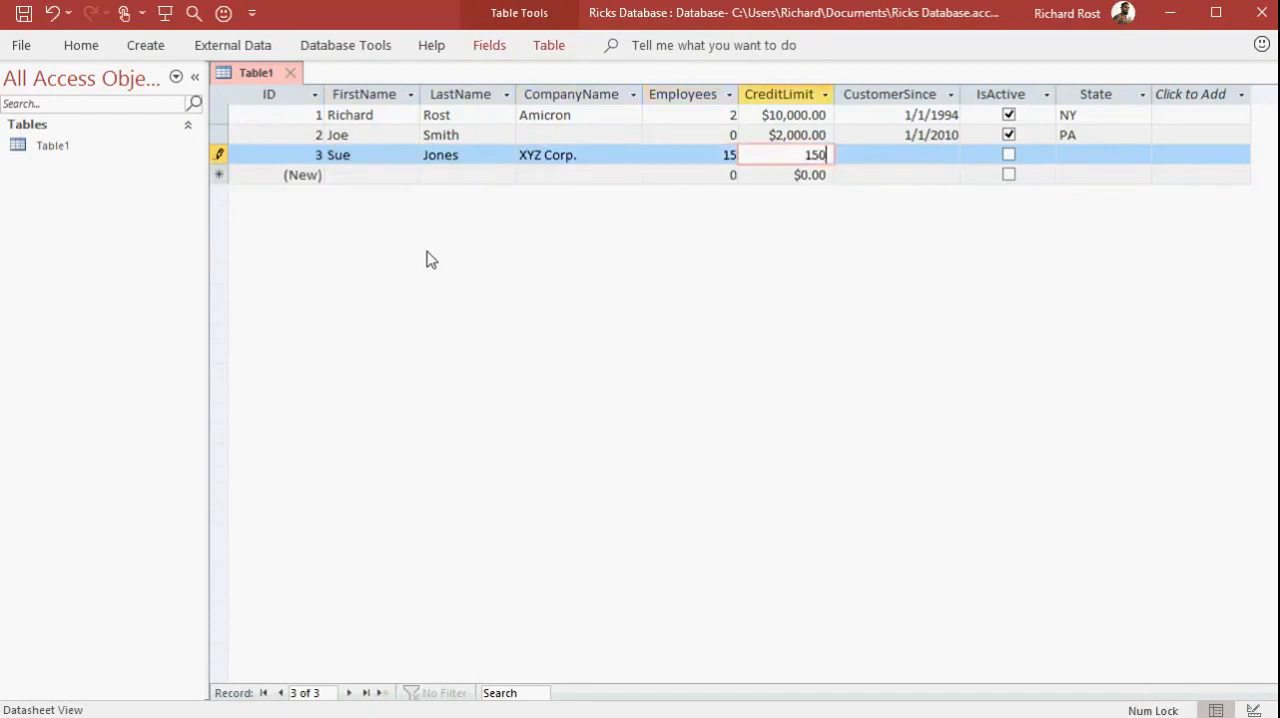
{"action": "key", "text": "Tab"}
{"action": "type", "text": "1/1/18"}
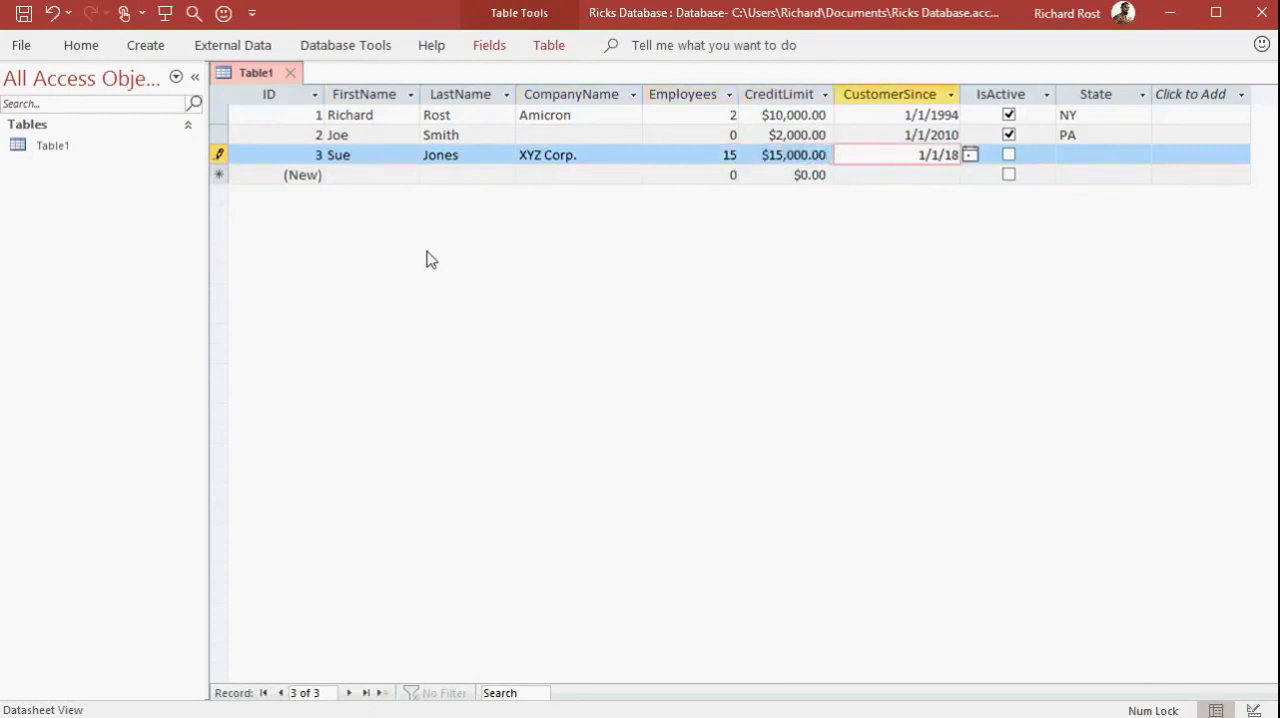
Leave the third customer inactive, enter TX as the State, and finish the record
{"action": "key", "text": "Tab"}
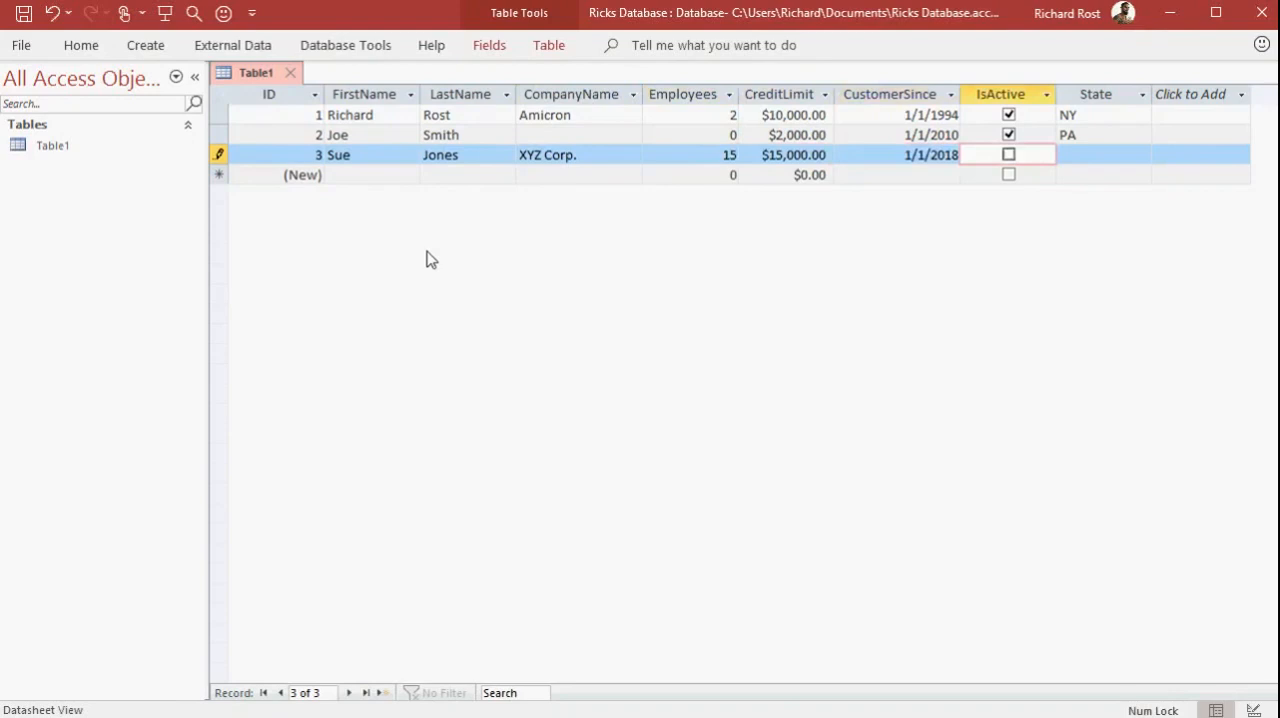
{"action": "key", "text": "Tab"}
{"action": "type", "text": "TX"}
{"action": "key", "text": "Tab"}
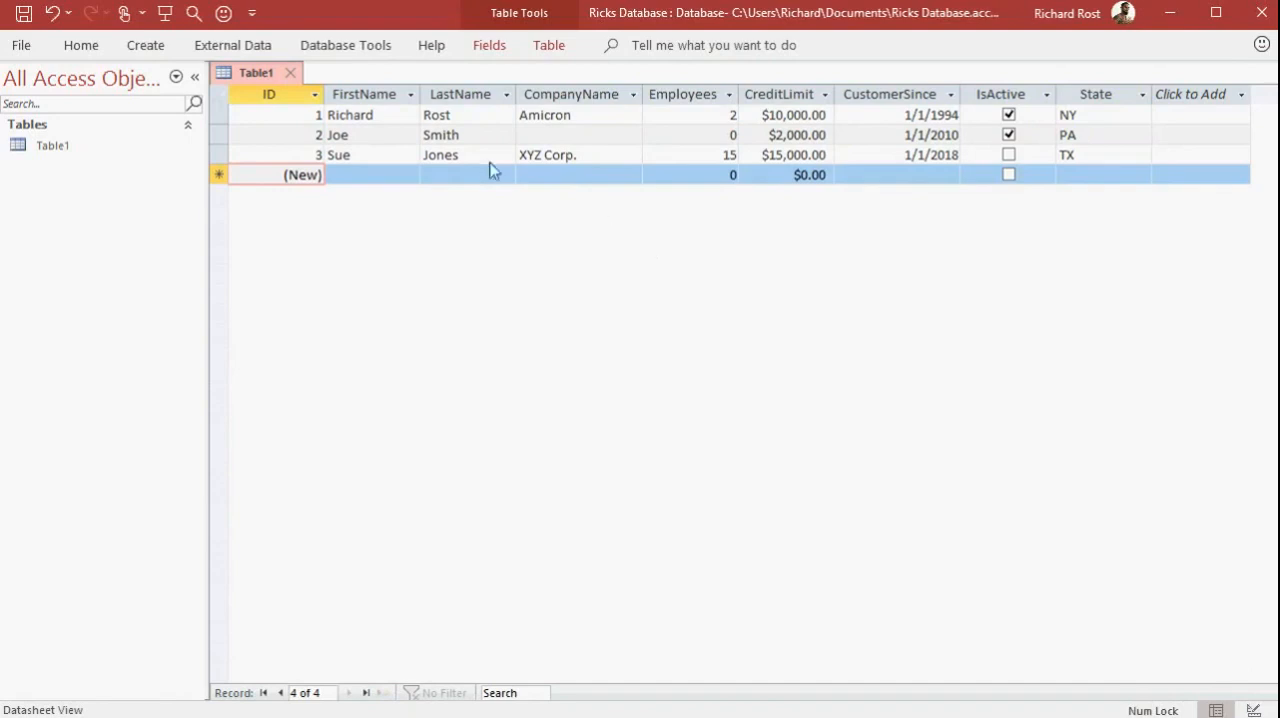
Change the third customer's first name to its longer form and leave the record to commit the edit
{"action": "left_click", "coordinate": [390, 155]}
{"action": "key", "text": "BackSpace"}
{"action": "type", "text": "an"}
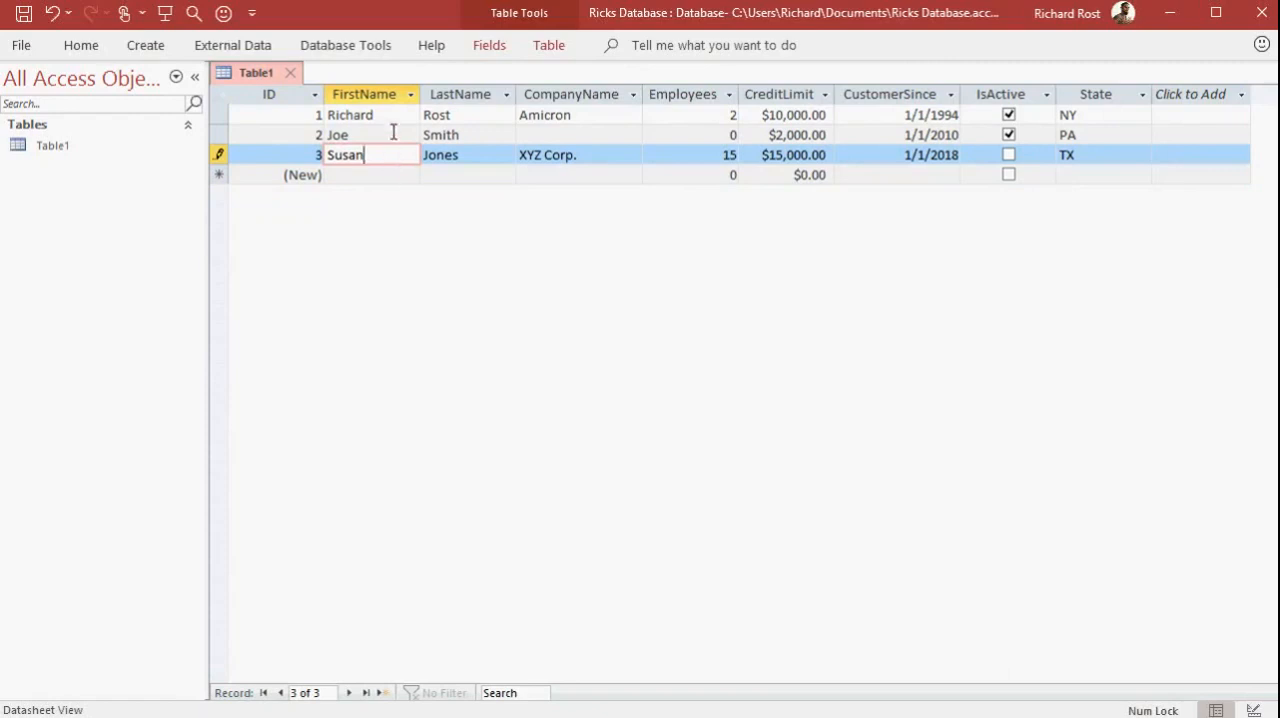
{"action": "left_click", "coordinate": [390, 132]}
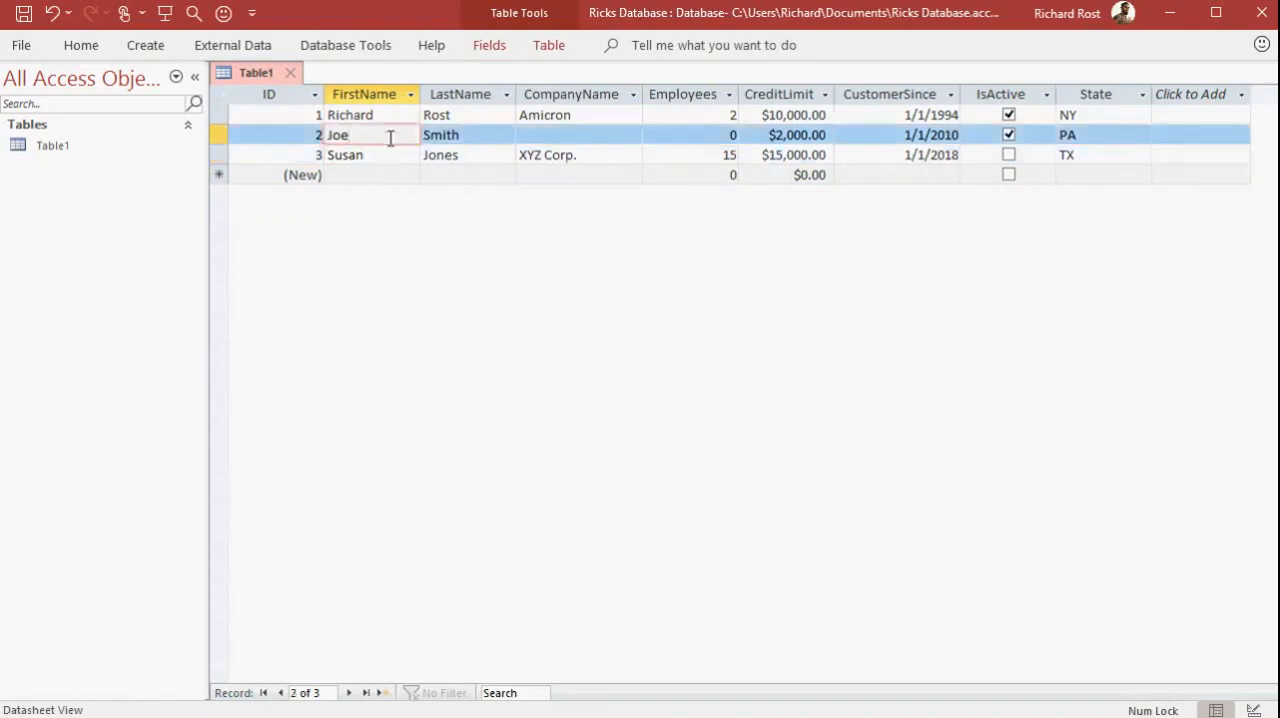
{"action": "left_click", "coordinate": [378, 157]}
{"action": "left_click", "coordinate": [380, 175]}
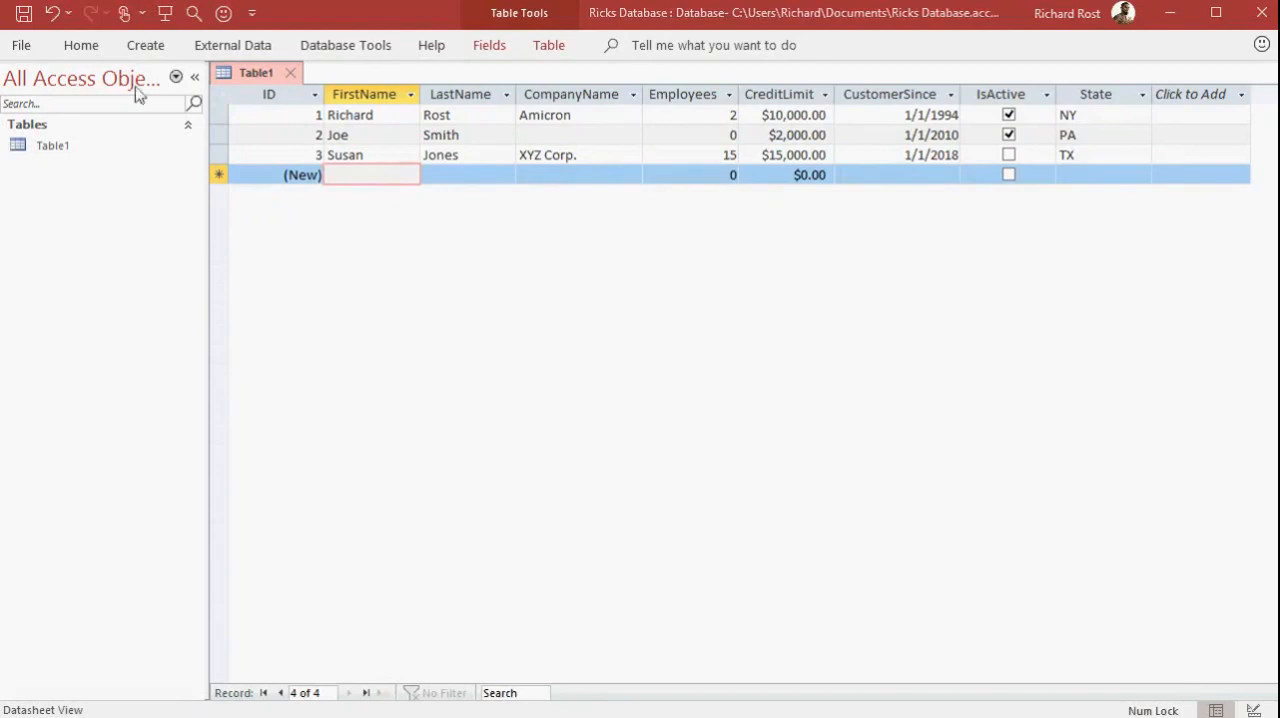
Save the table under the name CustomerT
{"action": "left_click", "coordinate": [21, 14]}
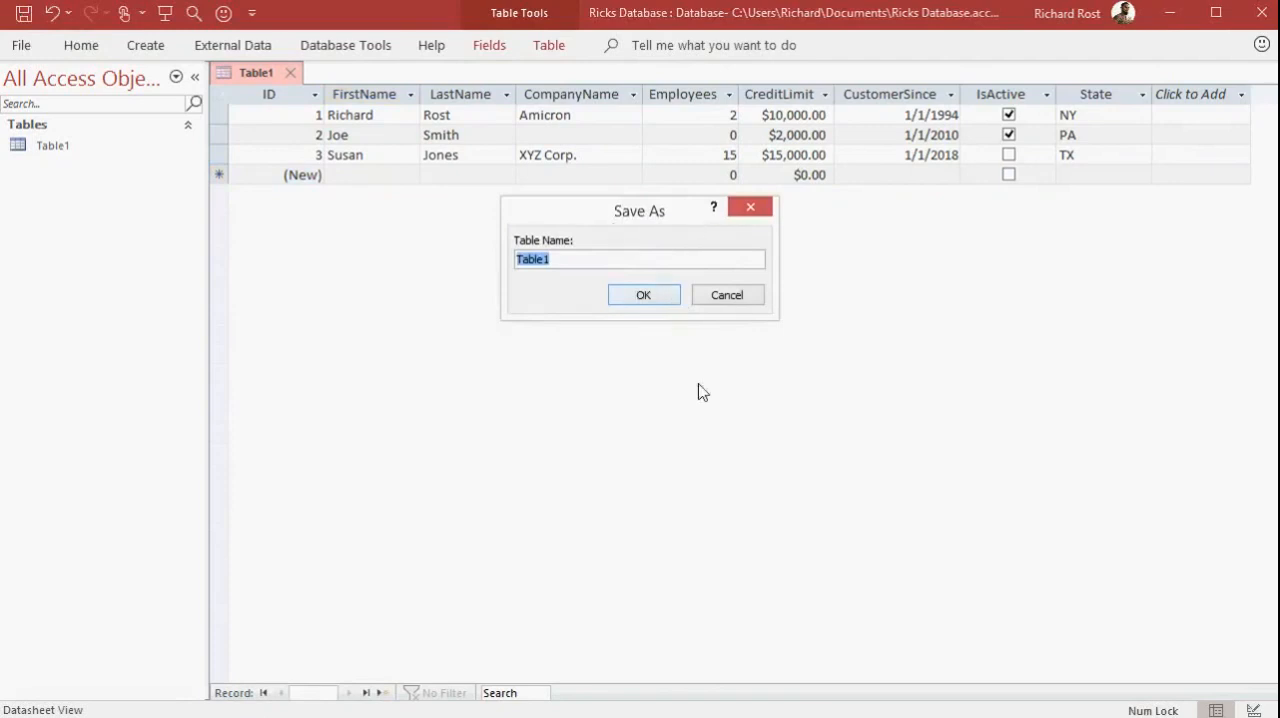
{"action": "type", "text": "CustomerT"}
{"action": "left_click", "coordinate": [665, 300]}
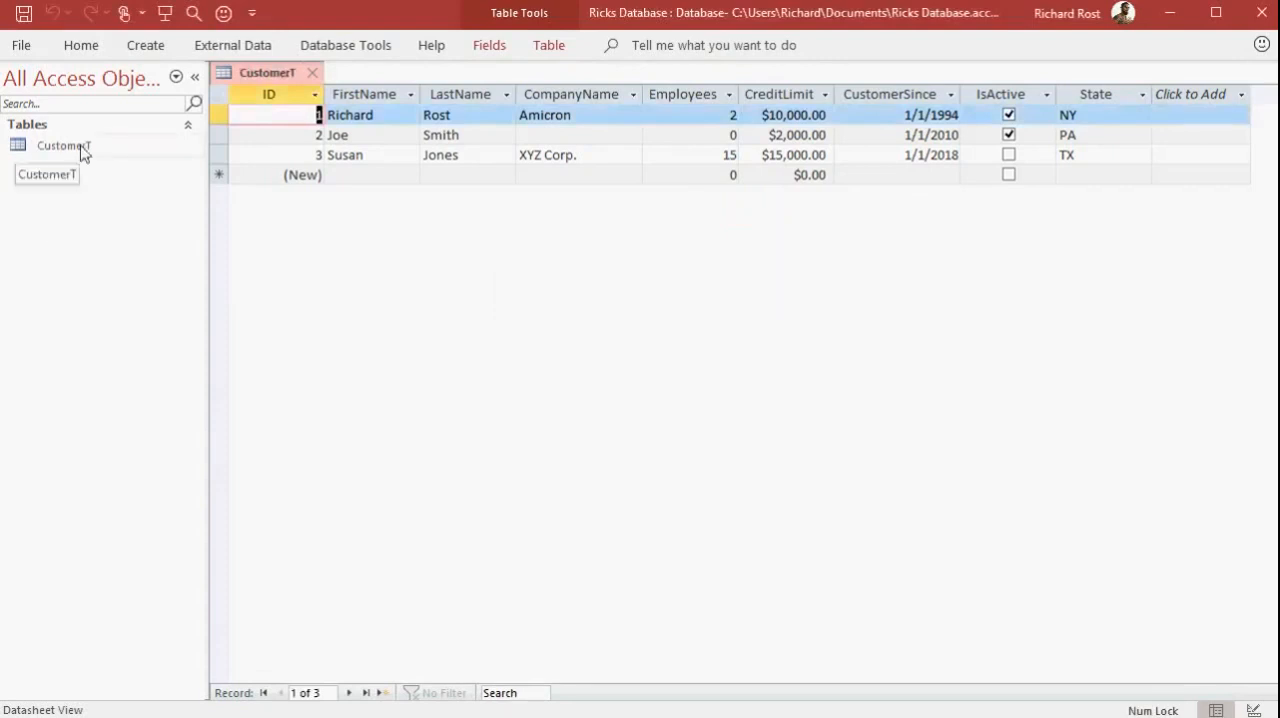
Close the CustomerT table and reopen it from the list of database objects
{"action": "left_click", "coordinate": [390, 324]}
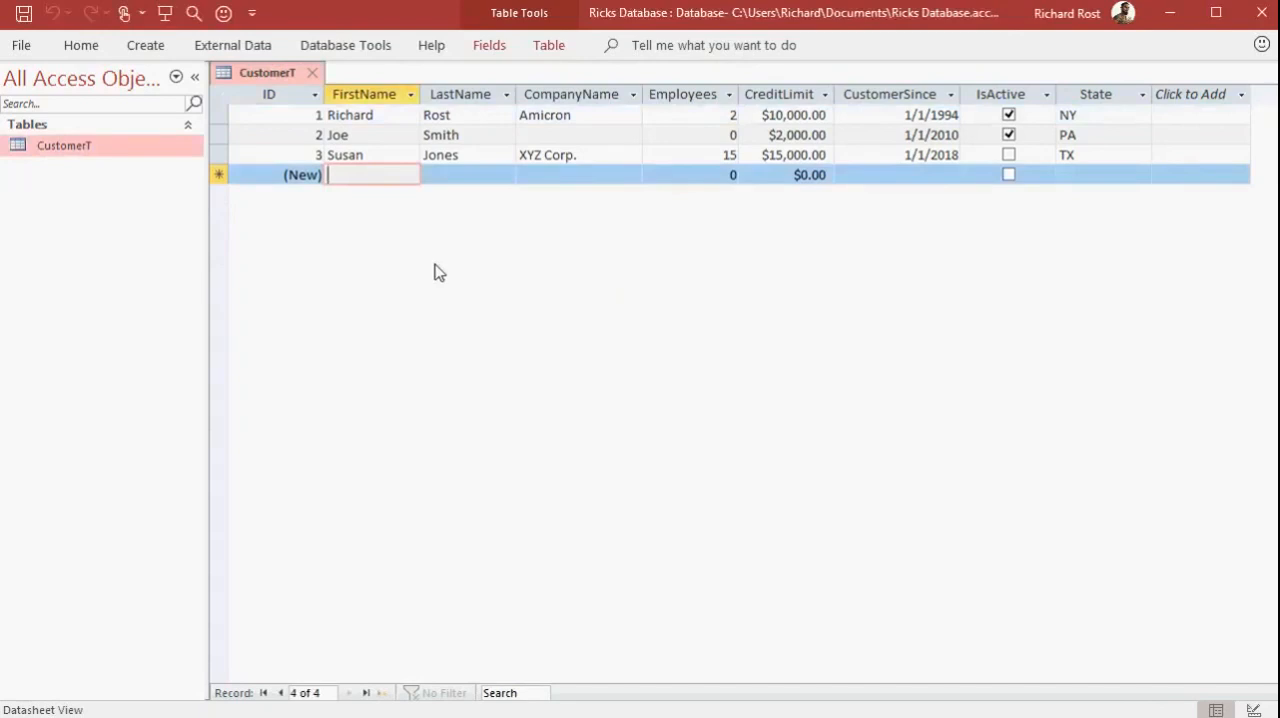
{"action": "left_click", "coordinate": [316, 74]}
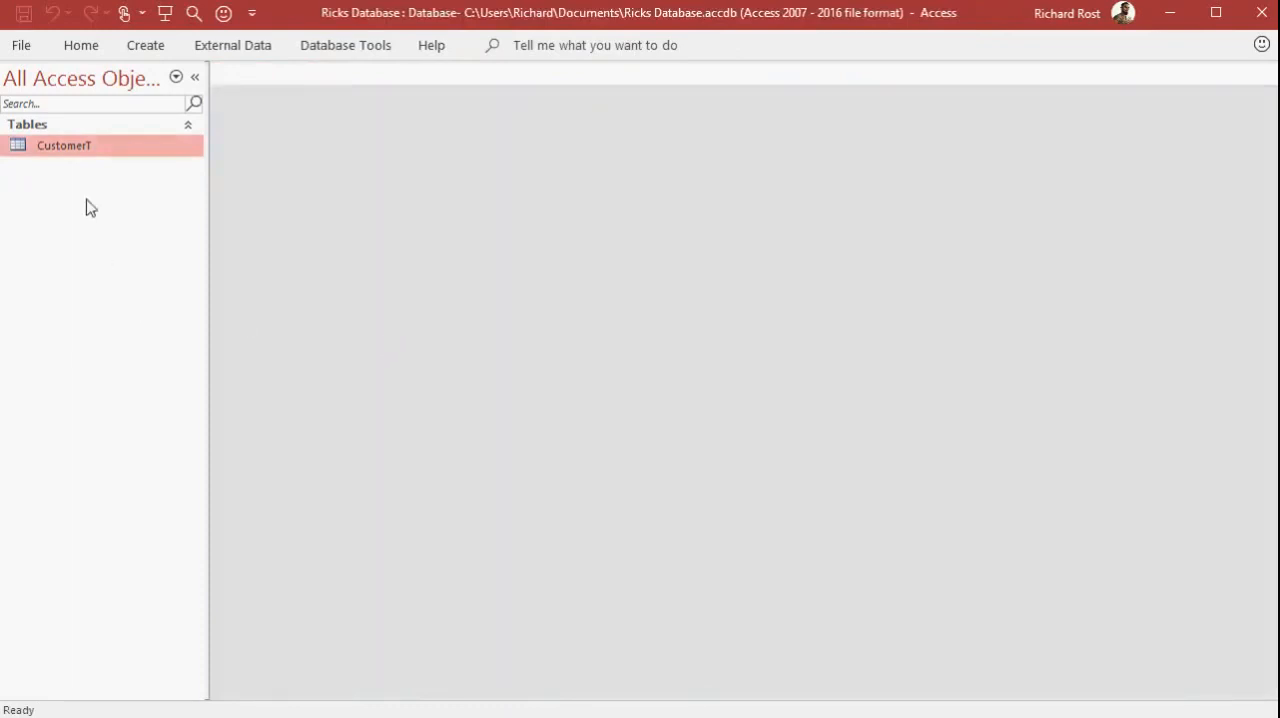
{"action": "double_click", "coordinate": [62, 146]}
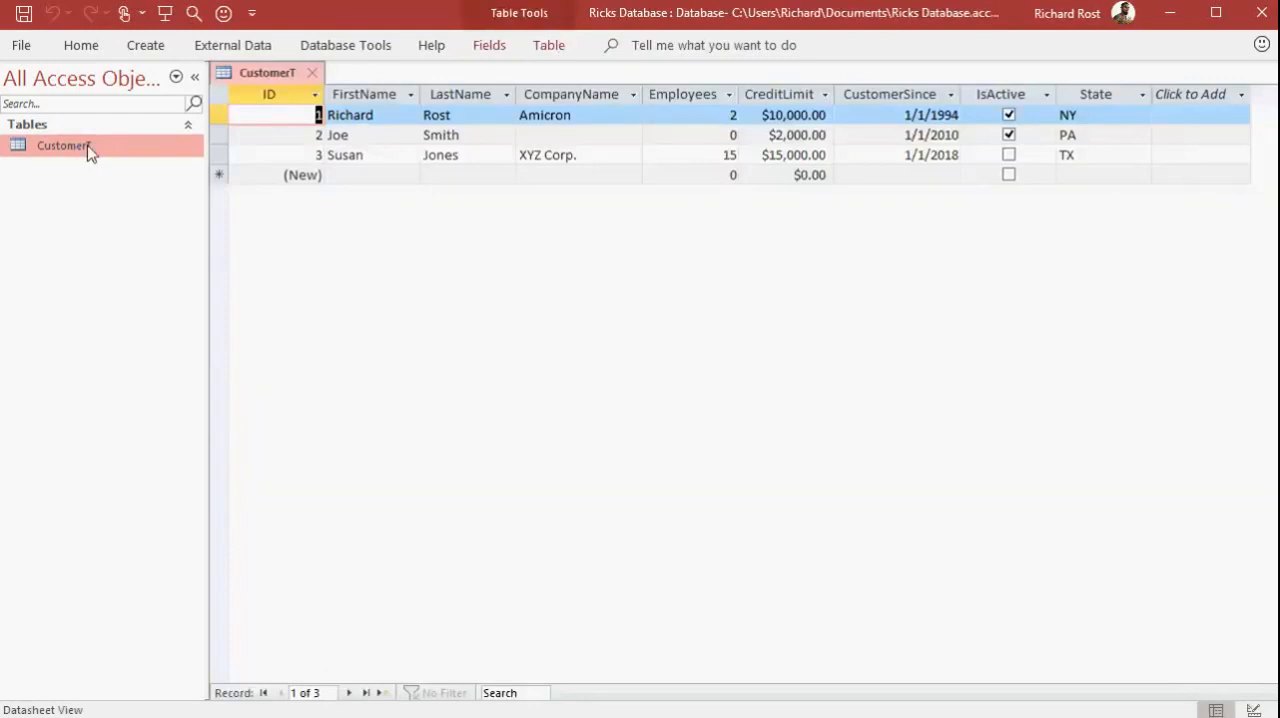
Collapse and re-expand the Navigation Pane twice, and close the CustomerT table
{"action": "left_click", "coordinate": [154, 227]}
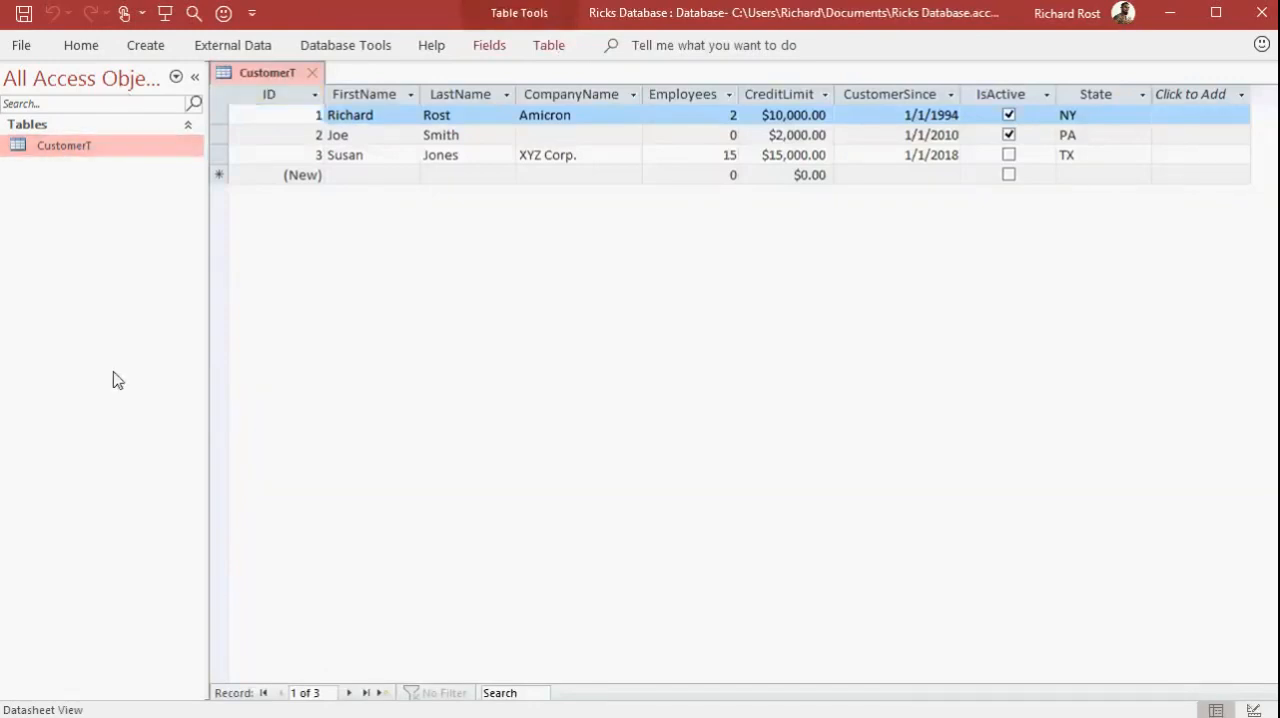
{"action": "left_click", "coordinate": [195, 80]}
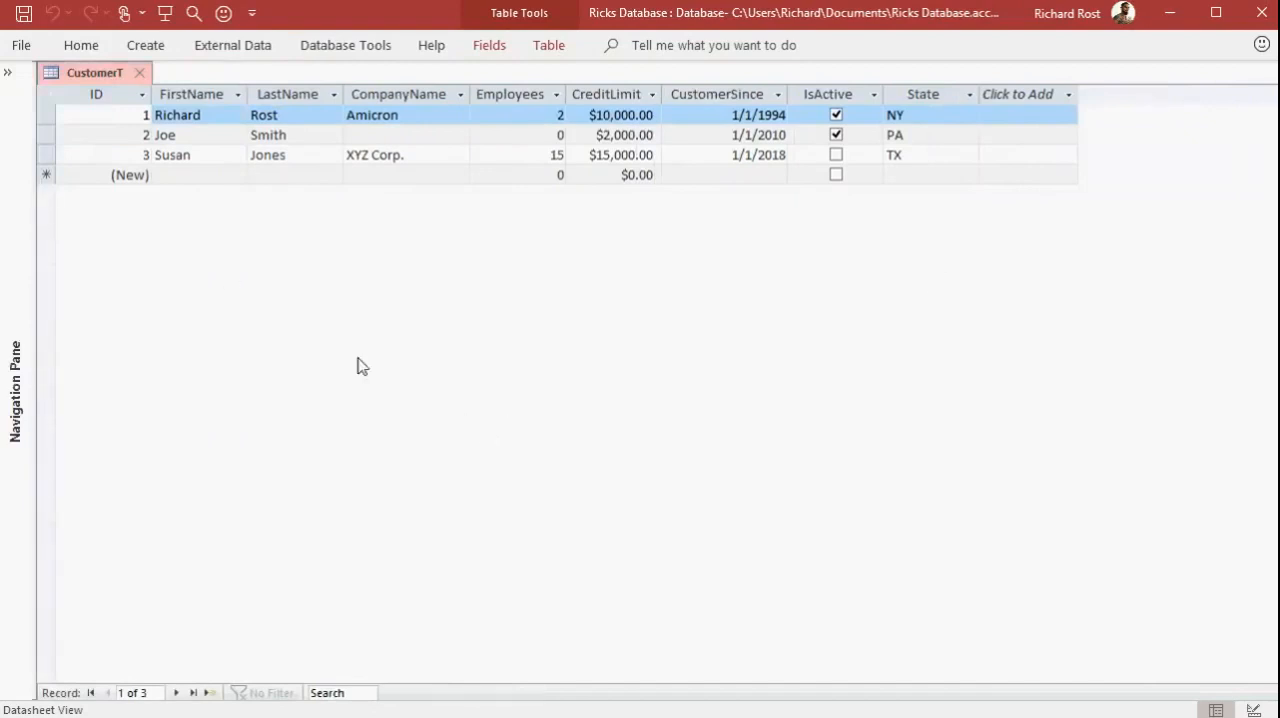
{"action": "left_click", "coordinate": [7, 72]}
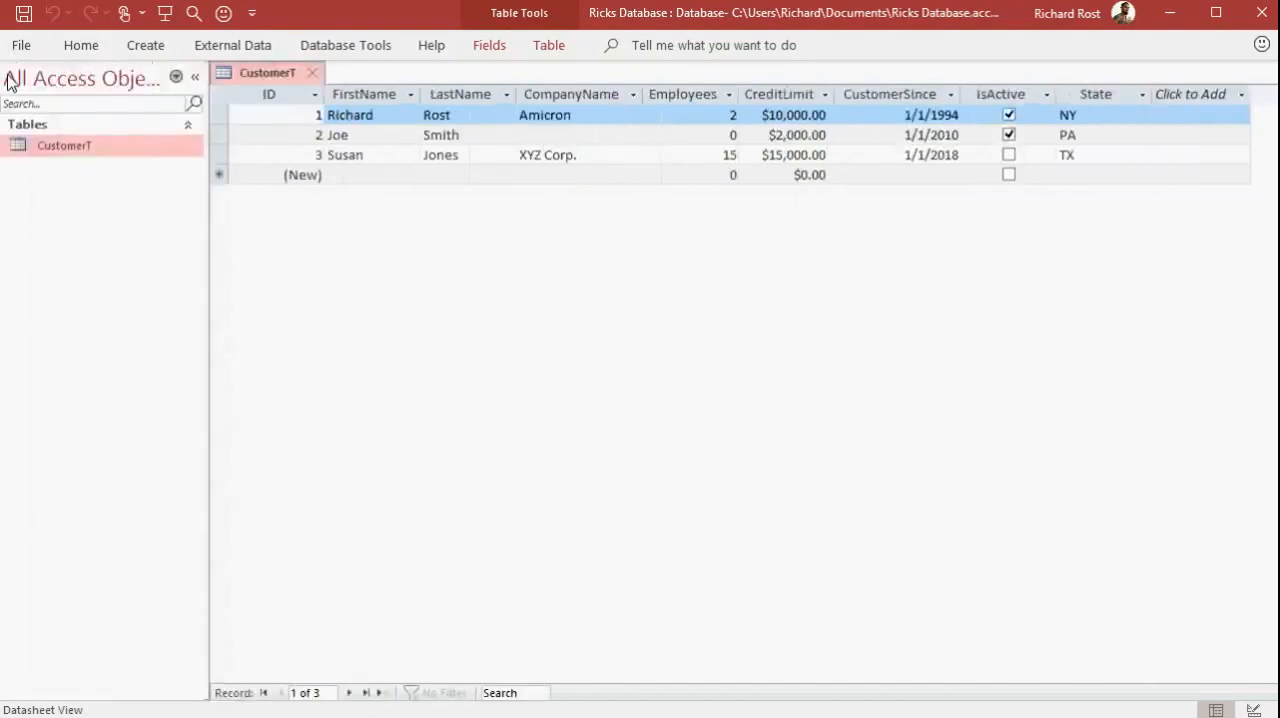
{"action": "left_click", "coordinate": [196, 82]}
{"action": "left_click", "coordinate": [9, 74]}
{"action": "left_click", "coordinate": [312, 73]}
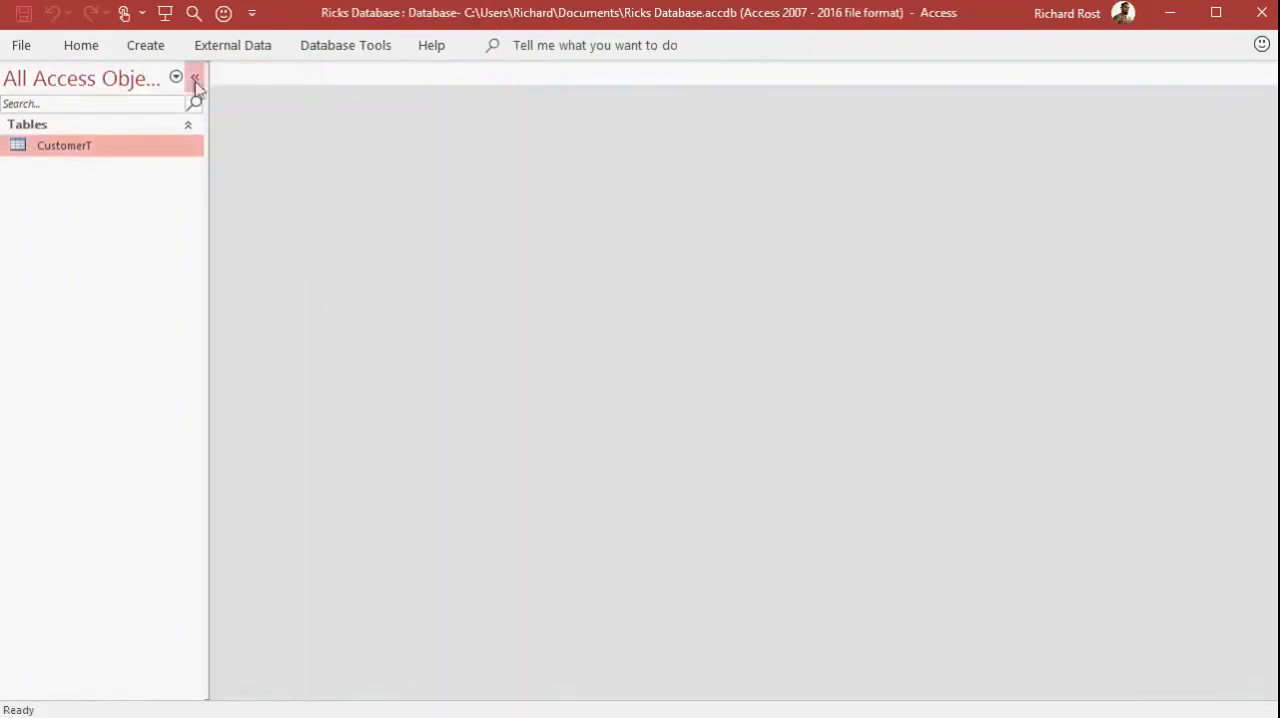
Create a new blank table in Design View
{"action": "left_click", "coordinate": [148, 48]}
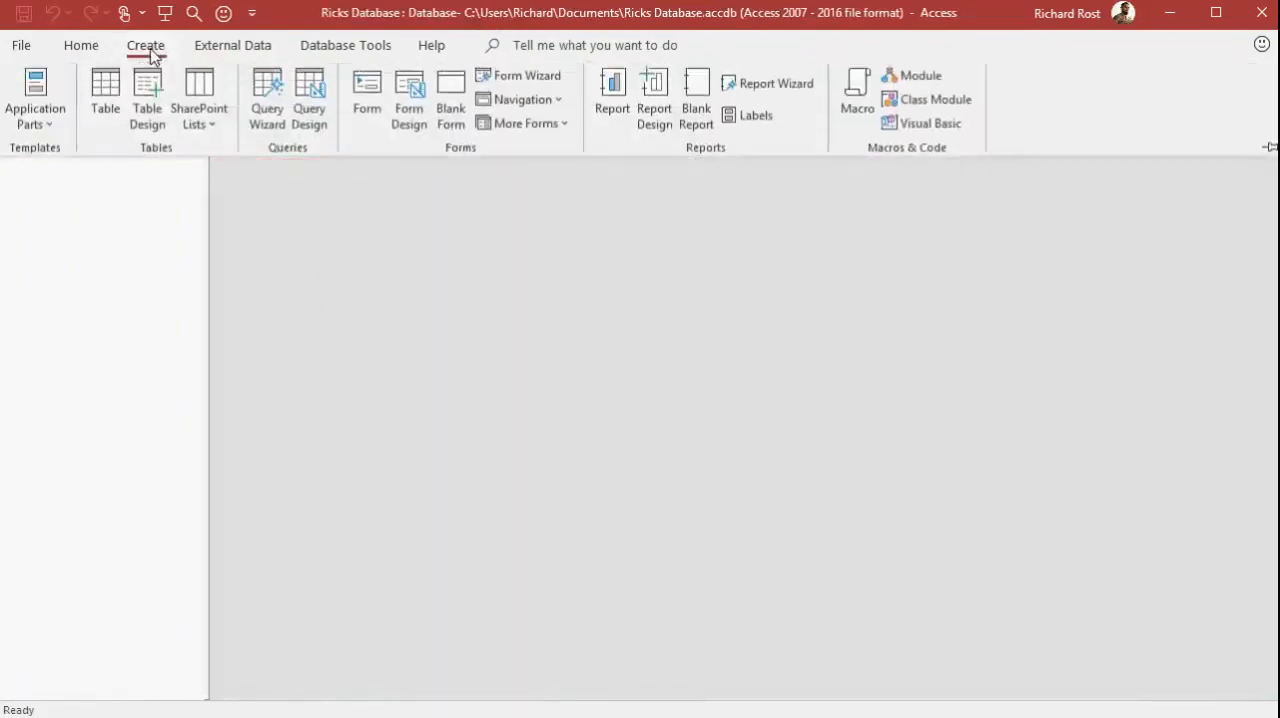
{"action": "left_click", "coordinate": [150, 115]}
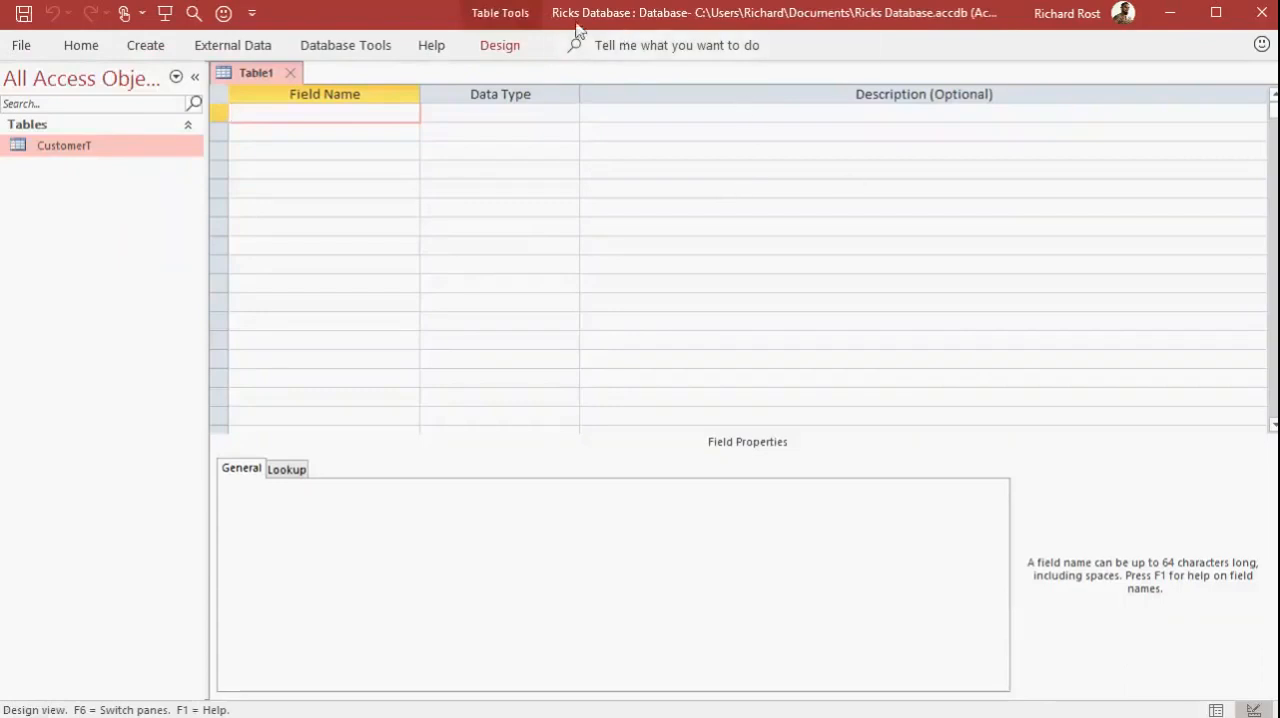
{"action": "left_click", "coordinate": [150, 50]}
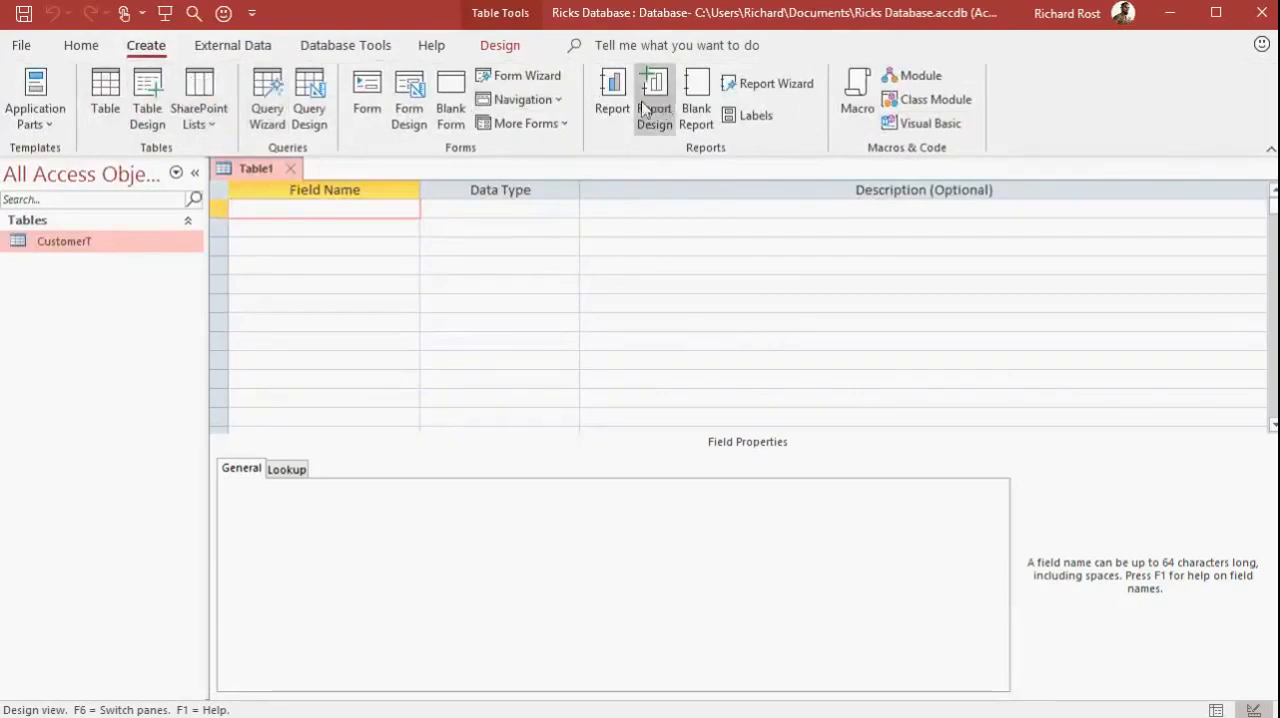
{"action": "double_click", "coordinate": [140, 50]}
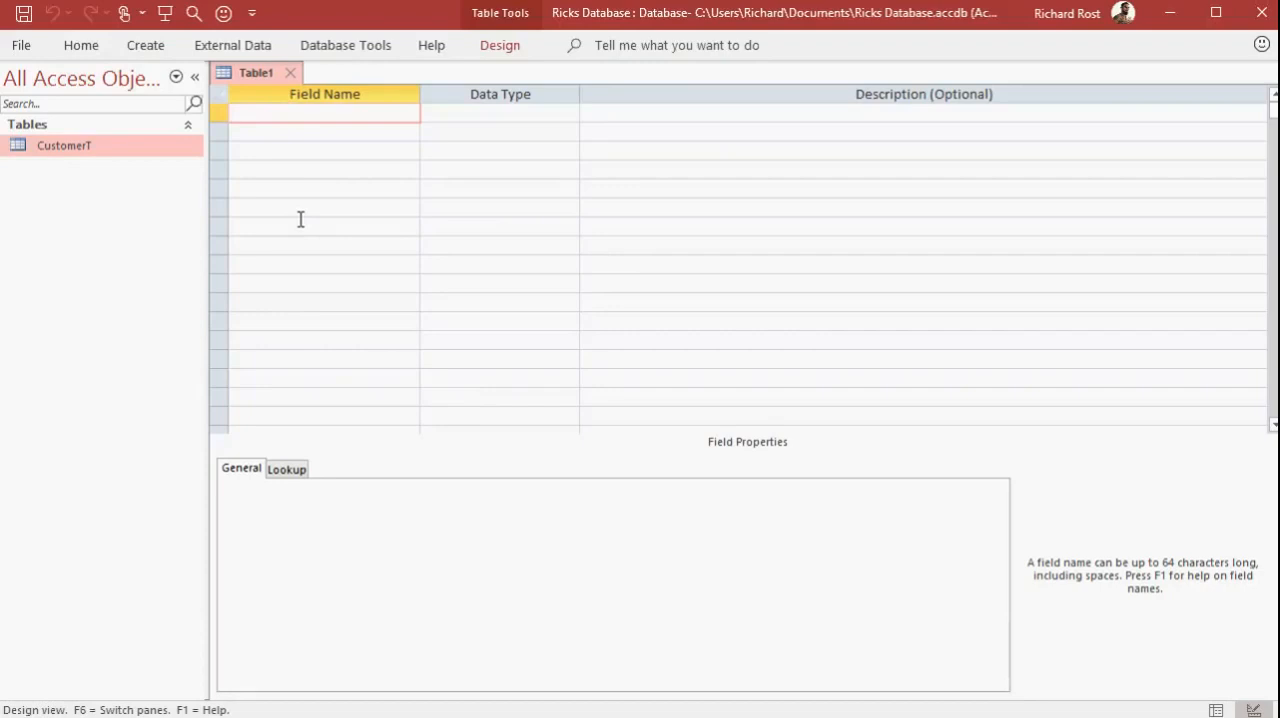
Add a ProductID field with the AutoNumber data type as the table's first field
{"action": "type", "text": "ProductID"}
{"action": "key", "text": "Tab"}
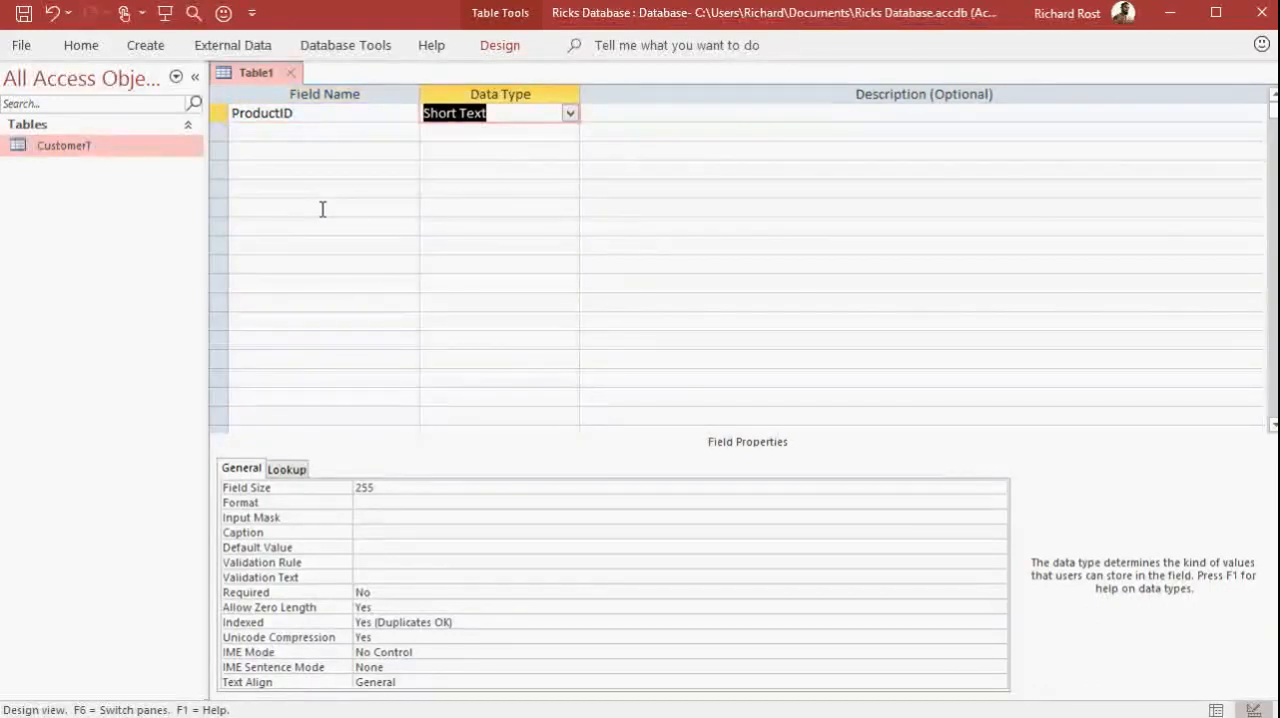
{"action": "left_click", "coordinate": [570, 116]}
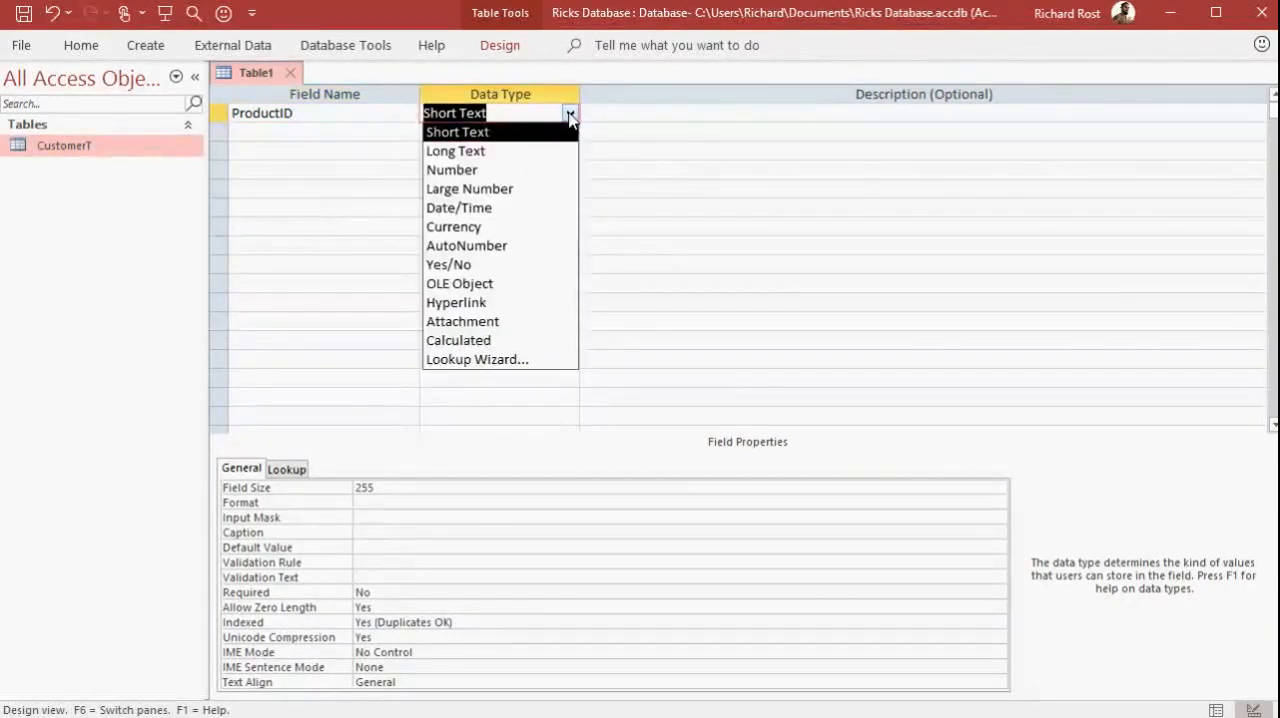
{"action": "left_click", "coordinate": [517, 244]}
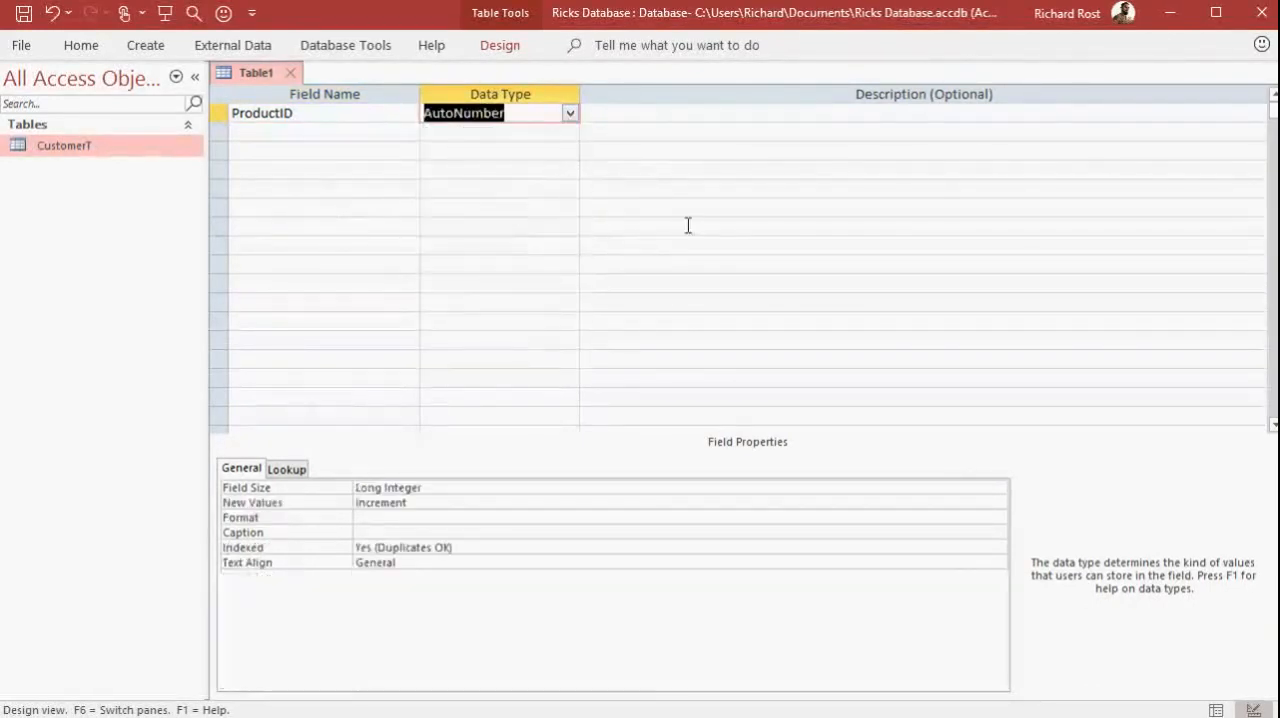
{"action": "key", "text": "Tab"}
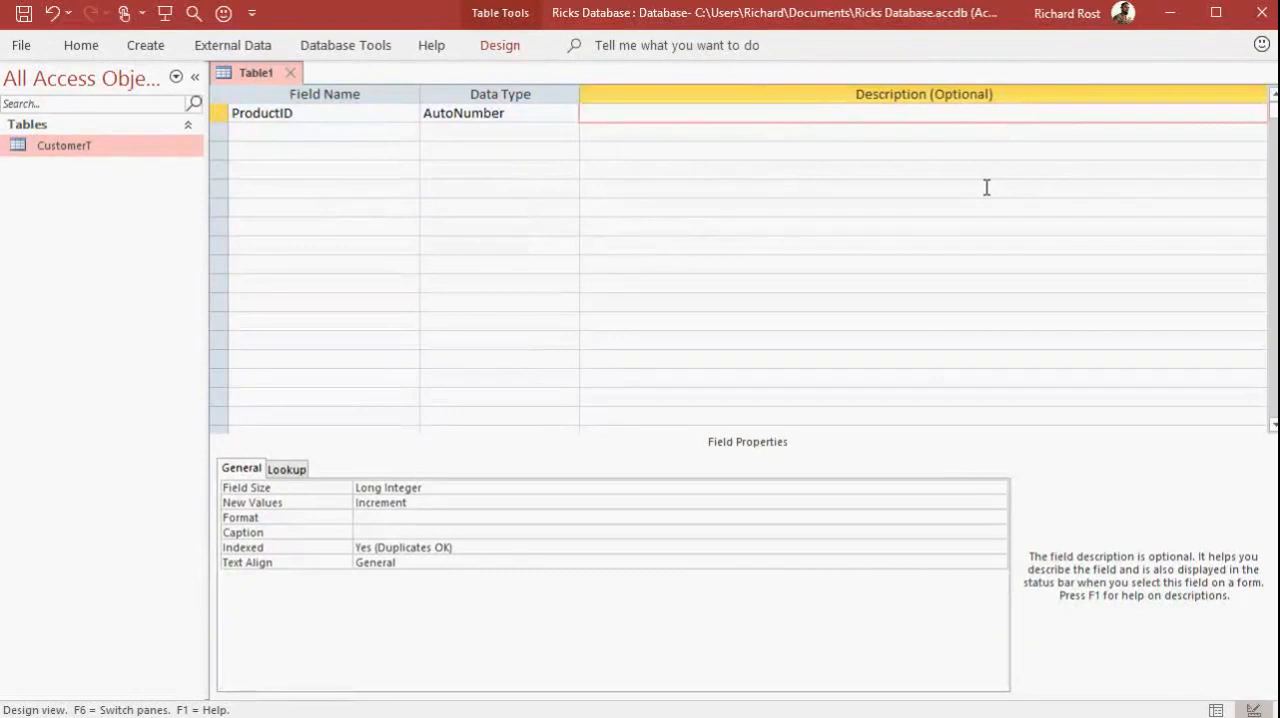
{"action": "key", "text": "Tab"}
Add a ProductName field with the Short Text data type below ProductID
{"action": "type", "text": "P"}
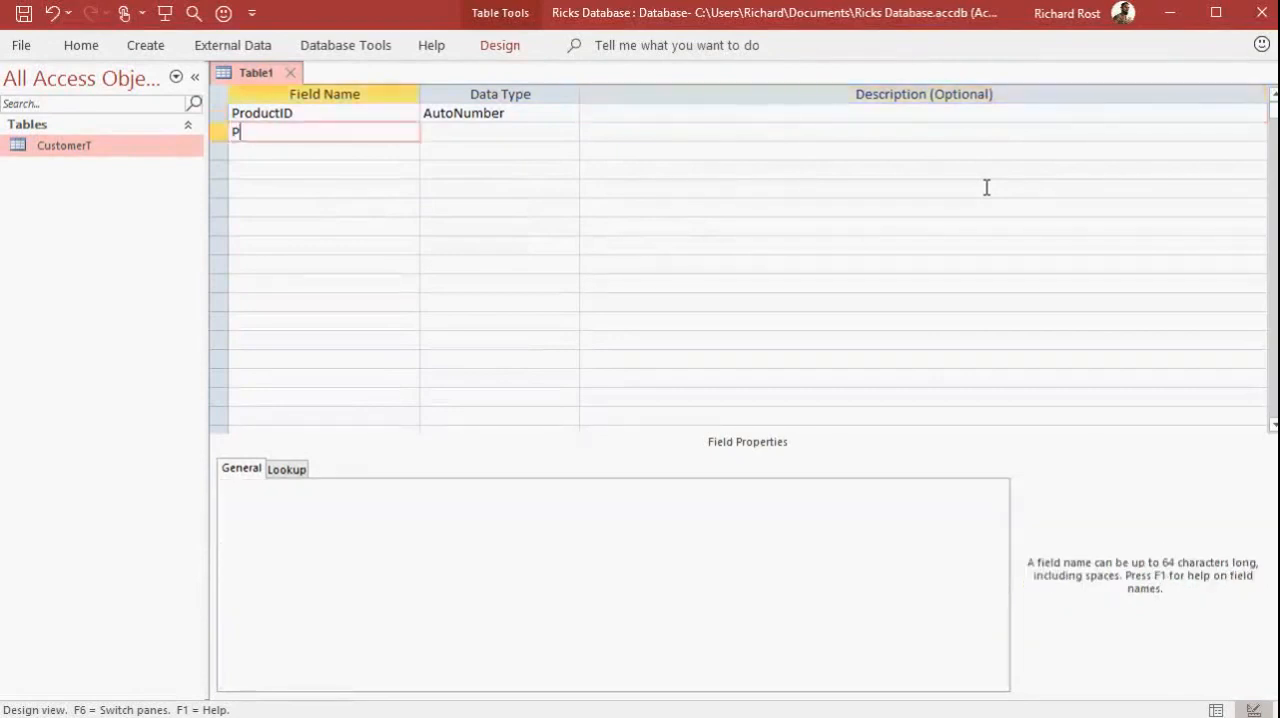
{"action": "type", "text": "roductName"}
{"action": "key", "text": "Tab"}
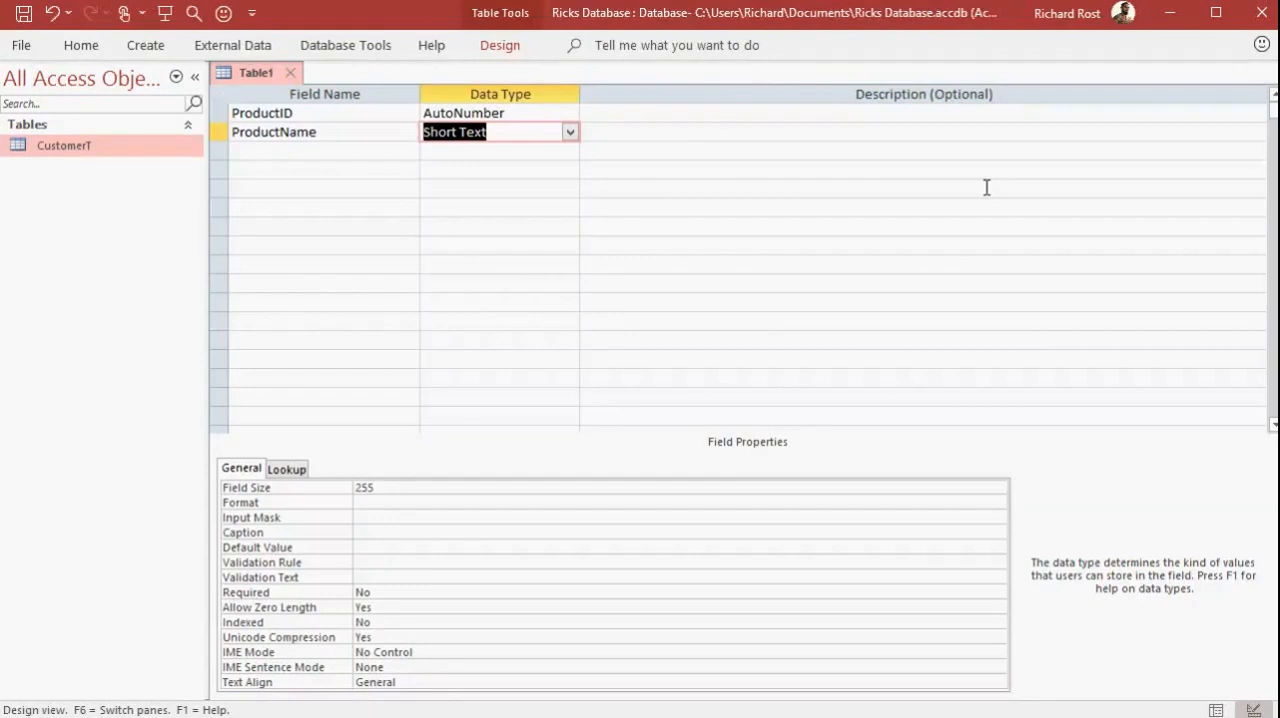
{"action": "key", "text": "Tab"}
{"action": "key", "text": "Tab"}
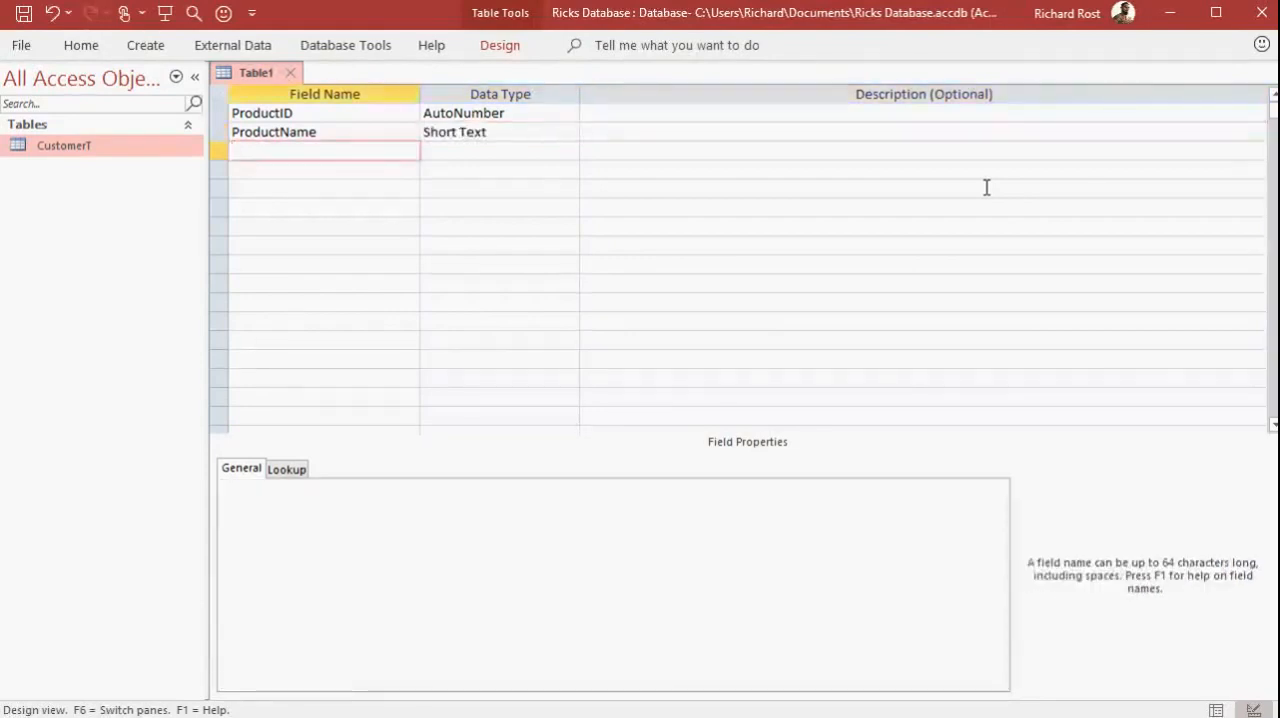
Add a UnitCost field with the Currency data type below ProductName
{"action": "type", "text": "UnitCost"}
{"action": "key", "text": "Tab"}
{"action": "type", "text": "c"}
{"action": "key", "text": "Tab"}
Add a QtyInStock field with the Number data type below UnitCost
{"action": "key", "text": "Tab"}
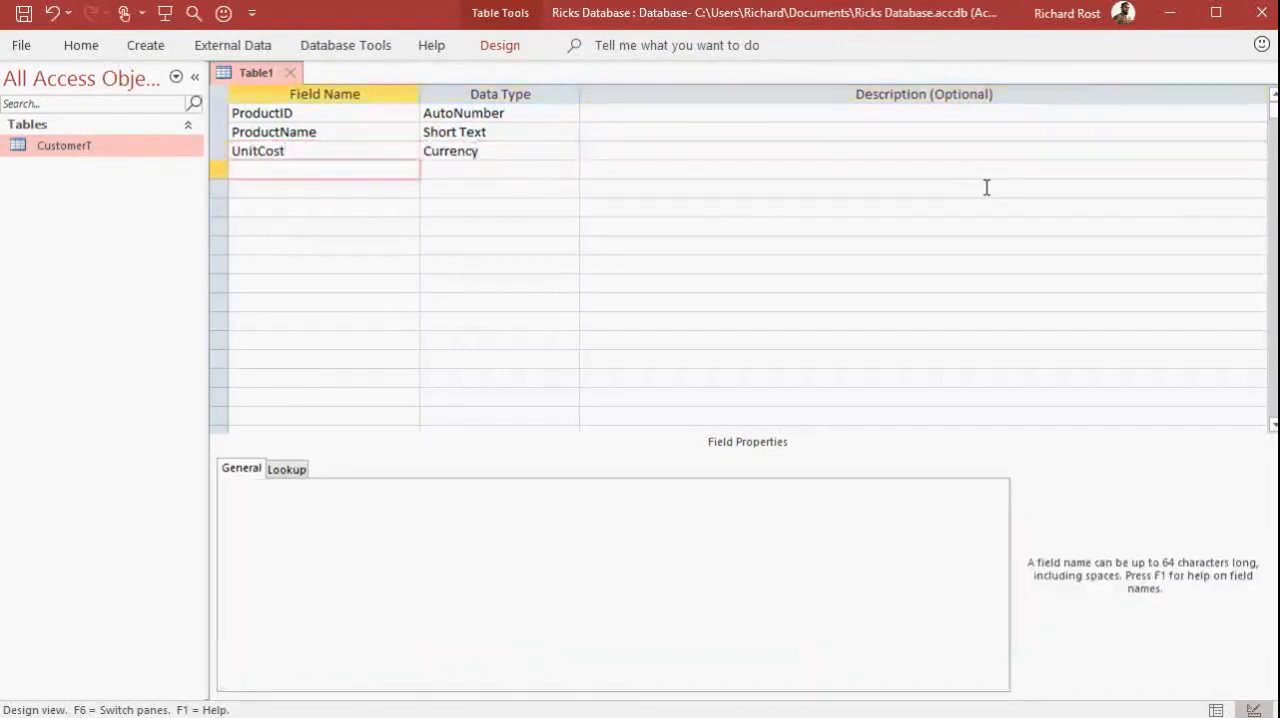
{"action": "type", "text": "QtyInStock"}
{"action": "key", "text": "Tab"}
{"action": "type", "text": "n"}
{"action": "key", "text": "Tab"}
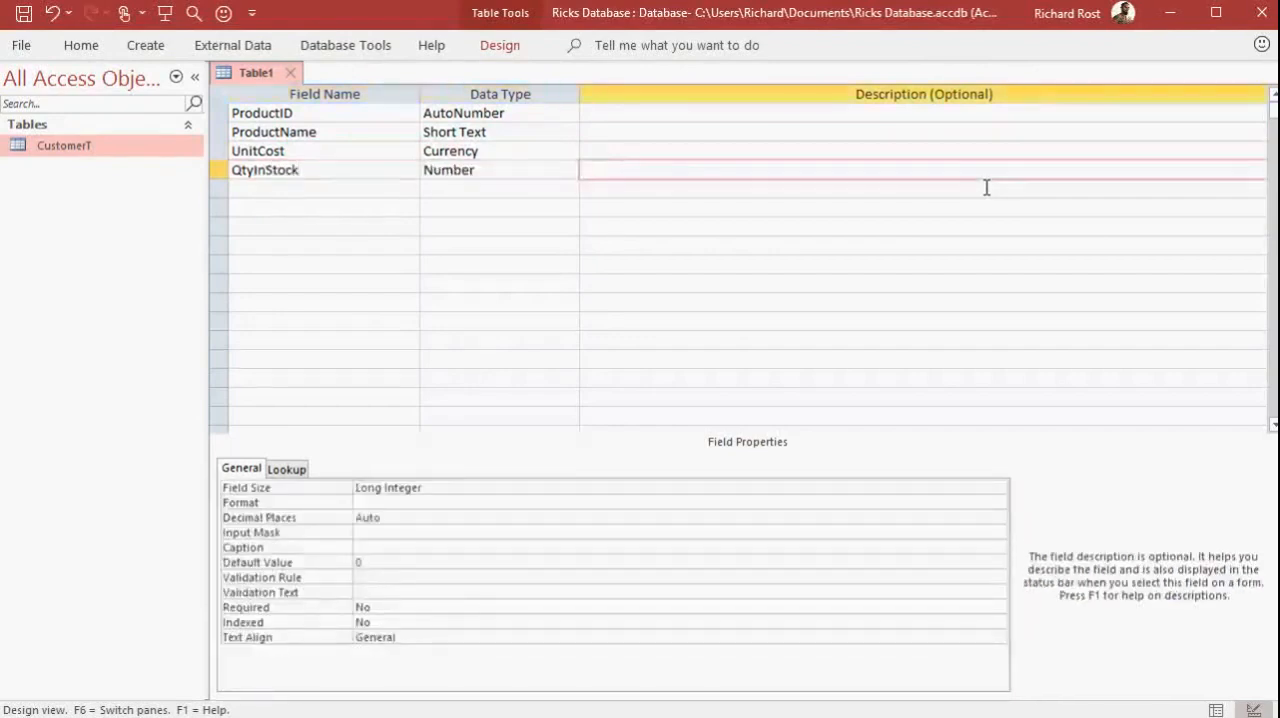
Review the Field Size options of the QtyInStock field and choose Long Integer
{"action": "left_click", "coordinate": [481, 485]}
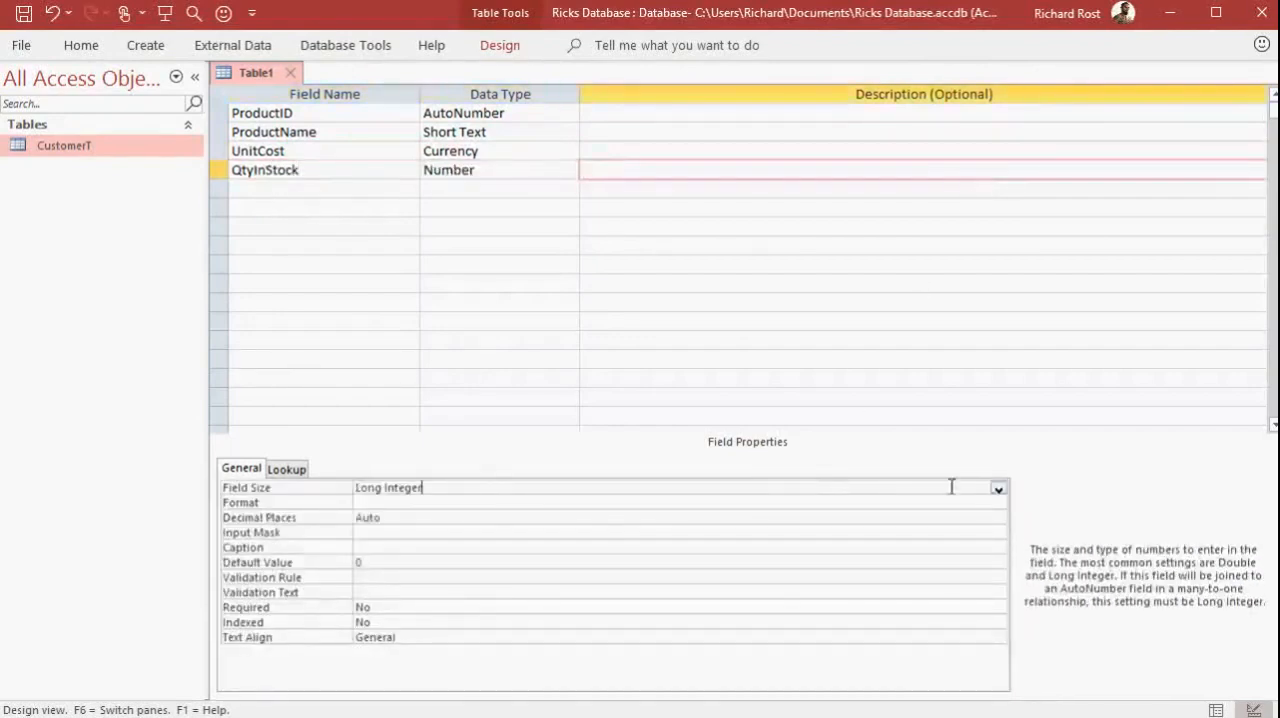
{"action": "left_click", "coordinate": [998, 488]}
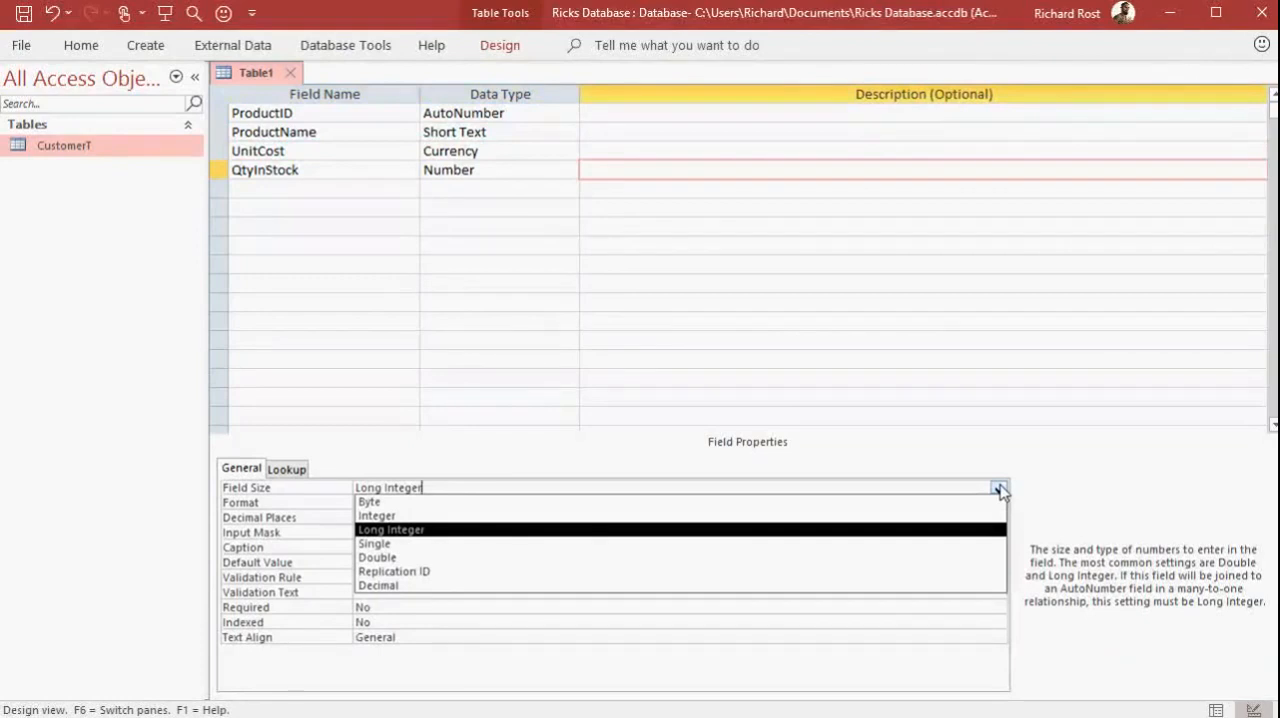
{"action": "left_click", "coordinate": [1001, 490]}
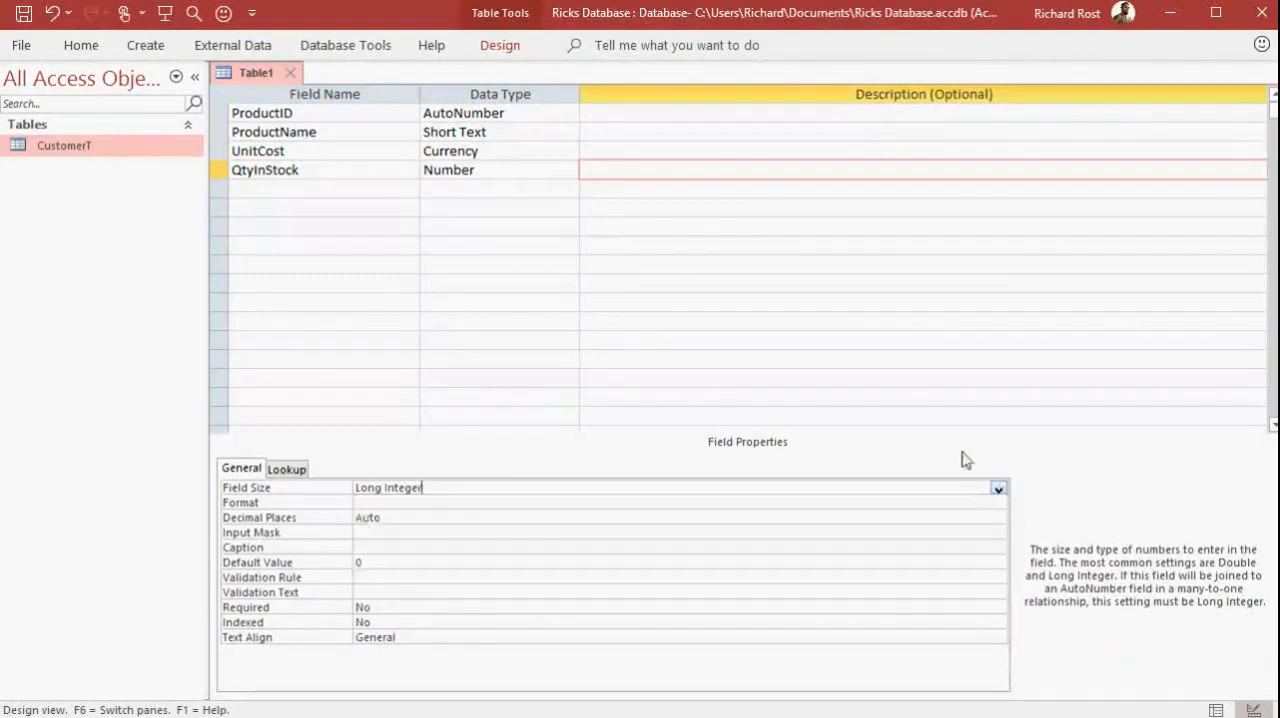
{"action": "left_click", "coordinate": [288, 189]}
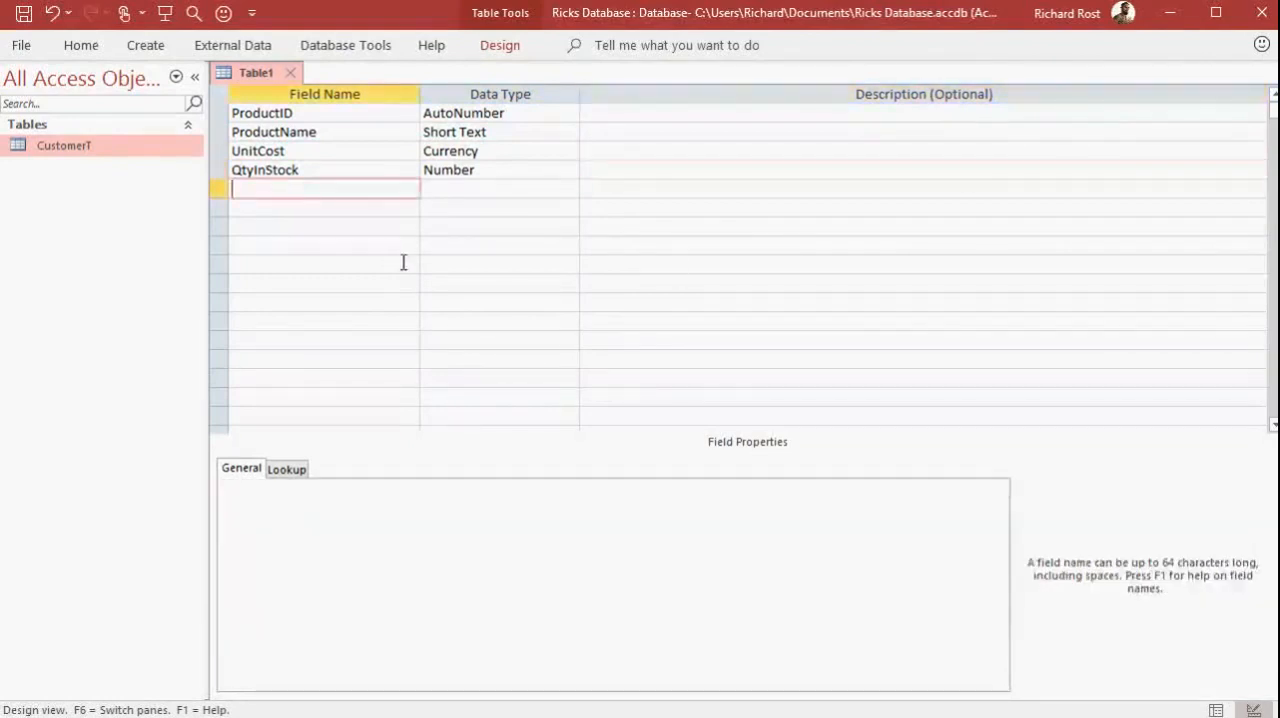
{"action": "left_click", "coordinate": [480, 170]}
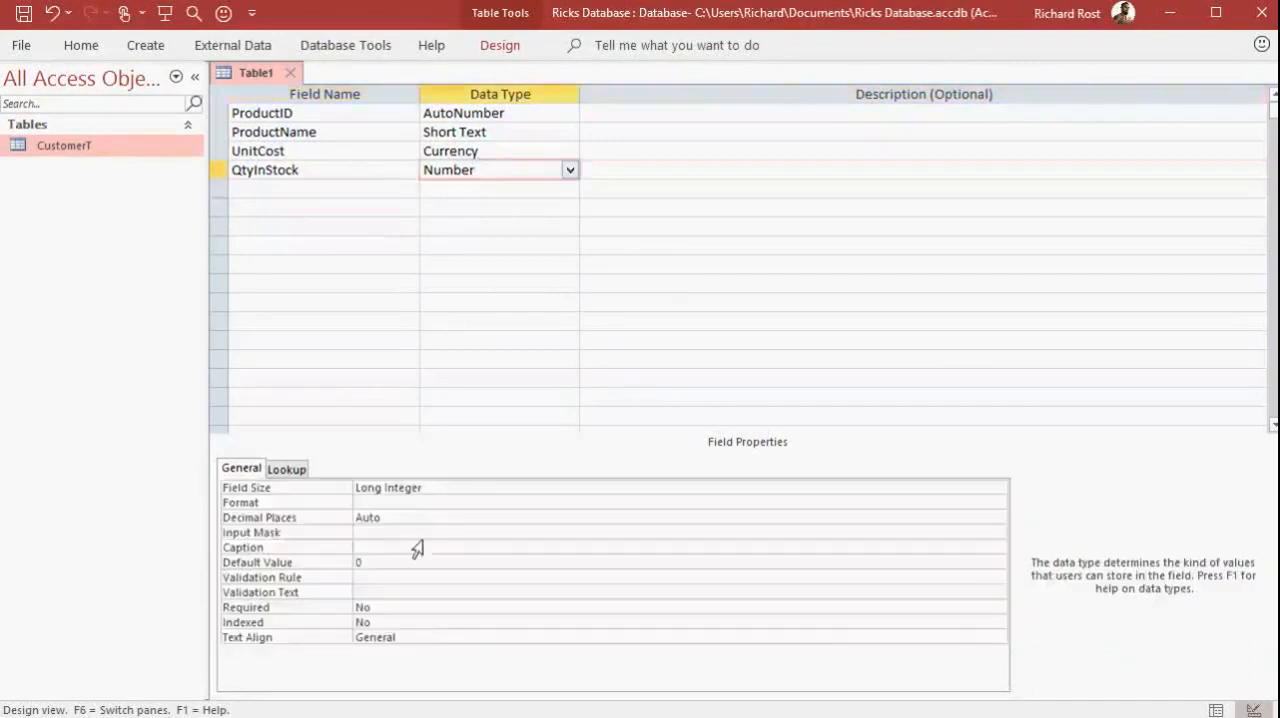
{"action": "left_click", "coordinate": [436, 487]}
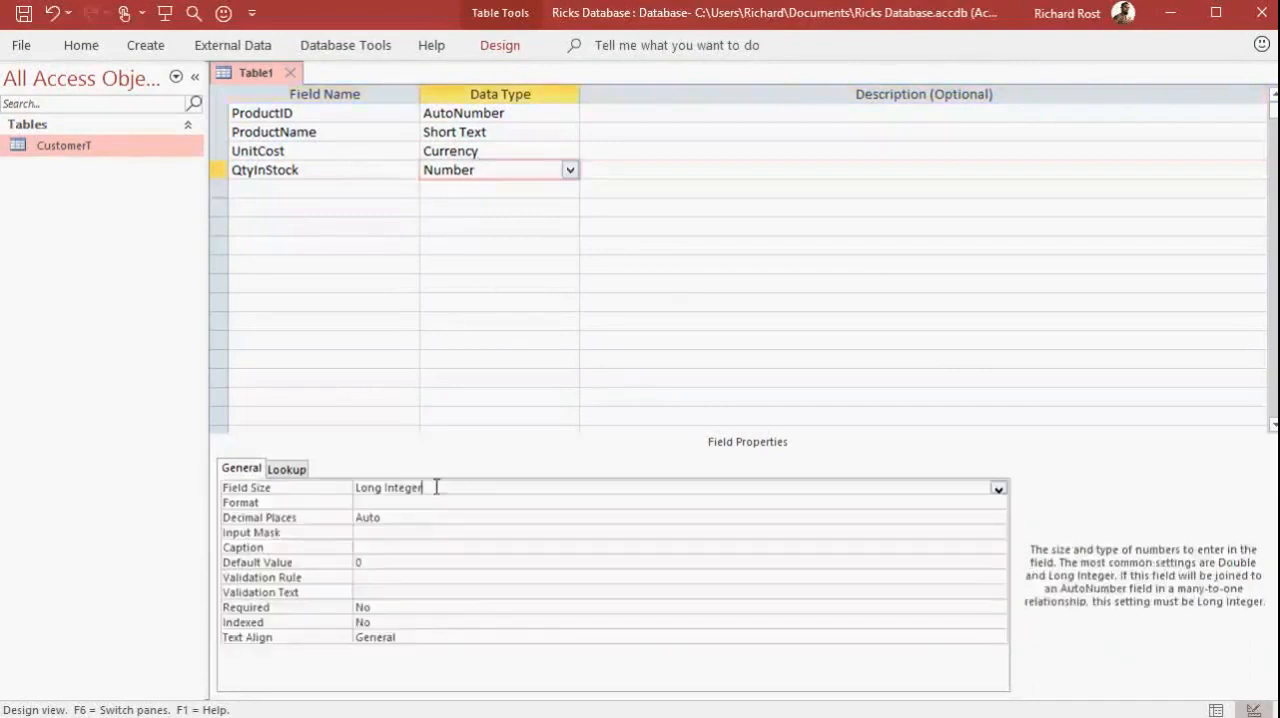
{"action": "left_click", "coordinate": [998, 489]}
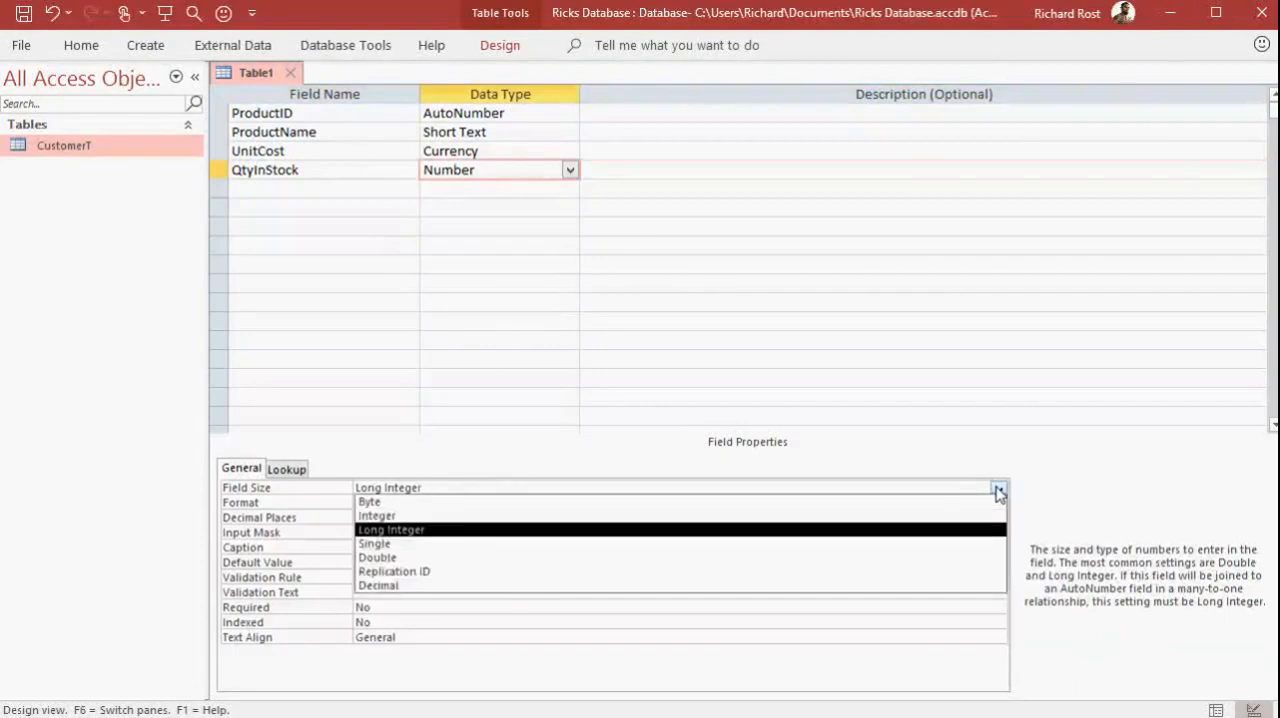
{"action": "left_click", "coordinate": [531, 531]}
Add a Notes field with the Long Text data type below QtyInStock
{"action": "left_click", "coordinate": [377, 190]}
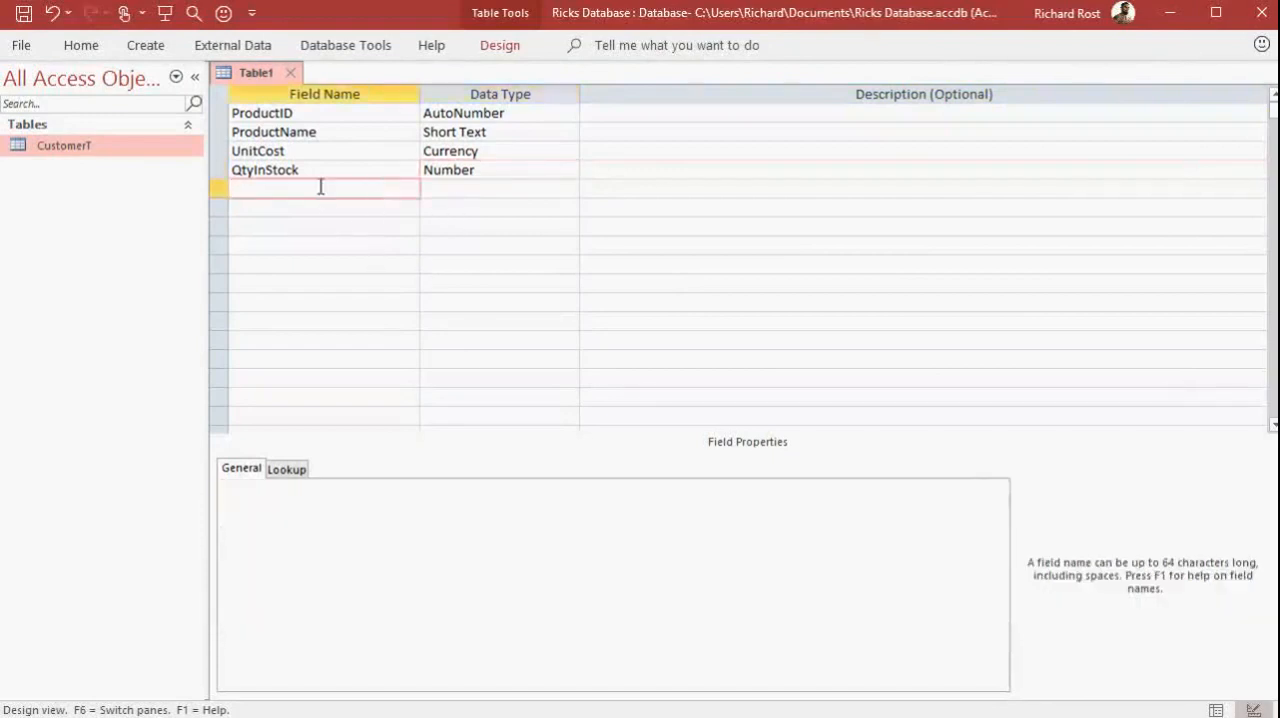
{"action": "type", "text": "Notes"}
{"action": "key", "text": "Tab"}
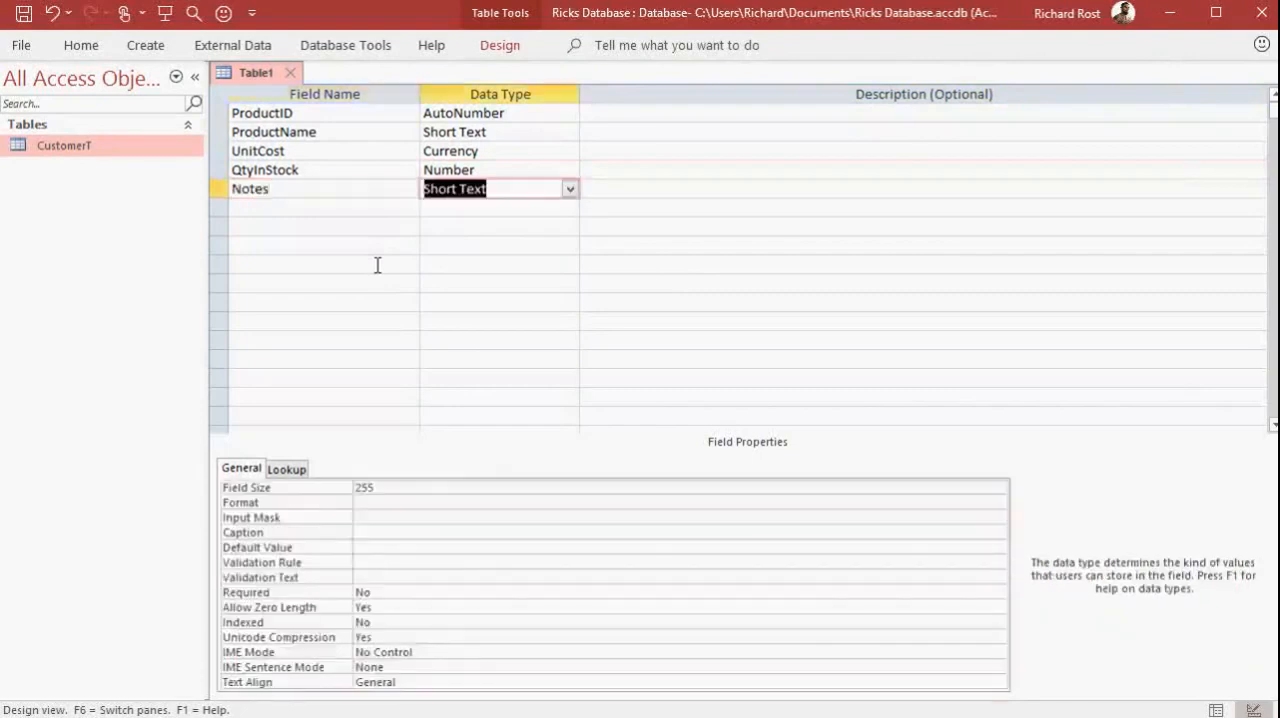
{"action": "left_click", "coordinate": [569, 189]}
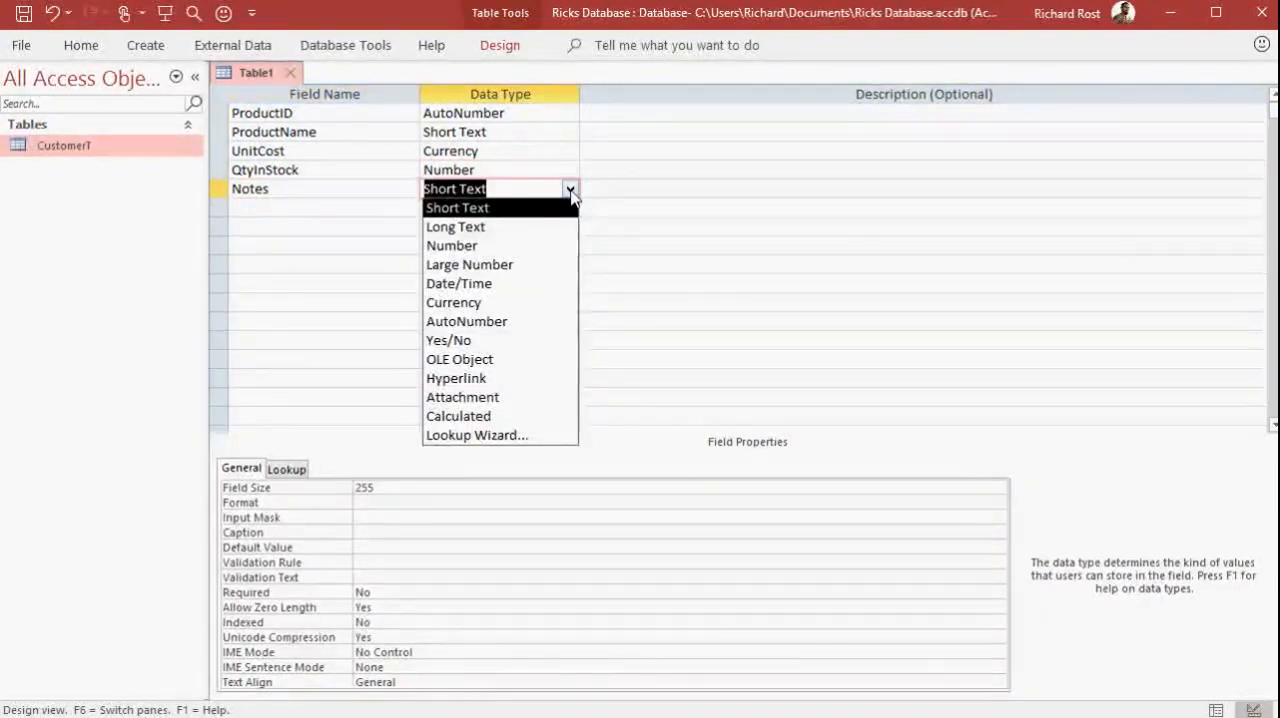
{"action": "left_click", "coordinate": [519, 226]}
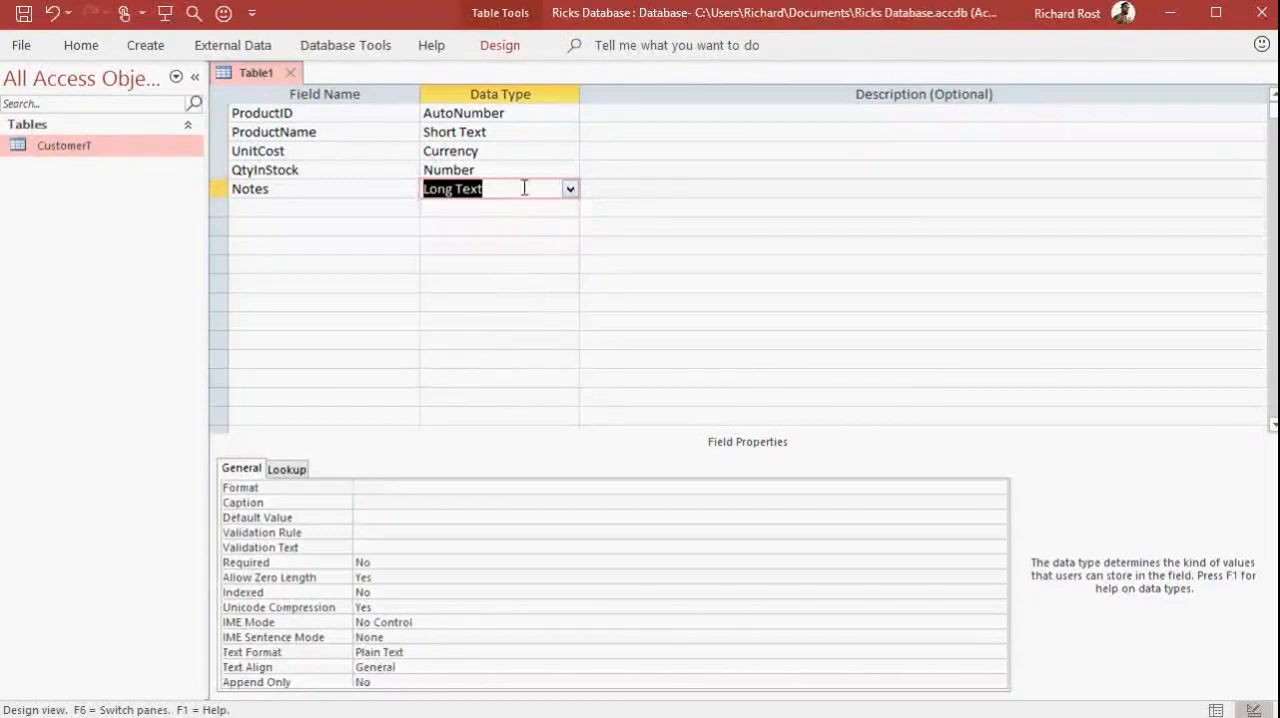
{"action": "left_click", "coordinate": [307, 208]}
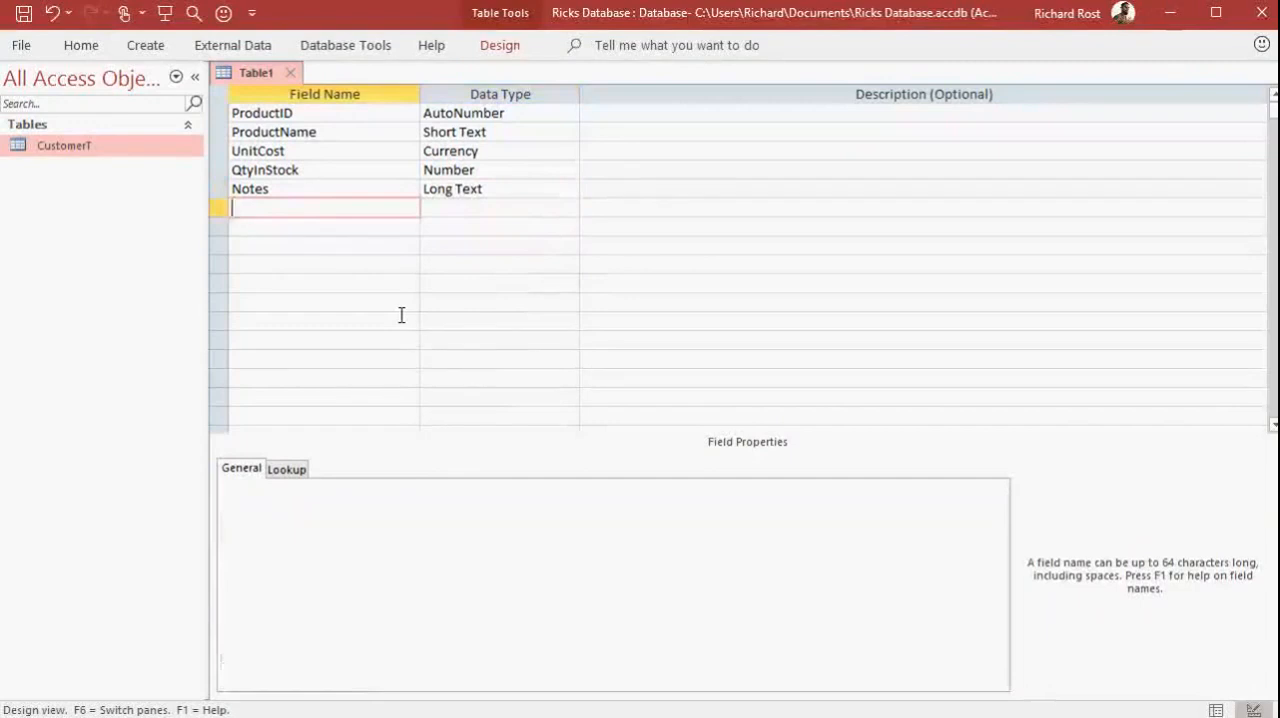
Save the new table as ProductT and let Access create the primary key
{"action": "key", "text": "ctrl+s"}
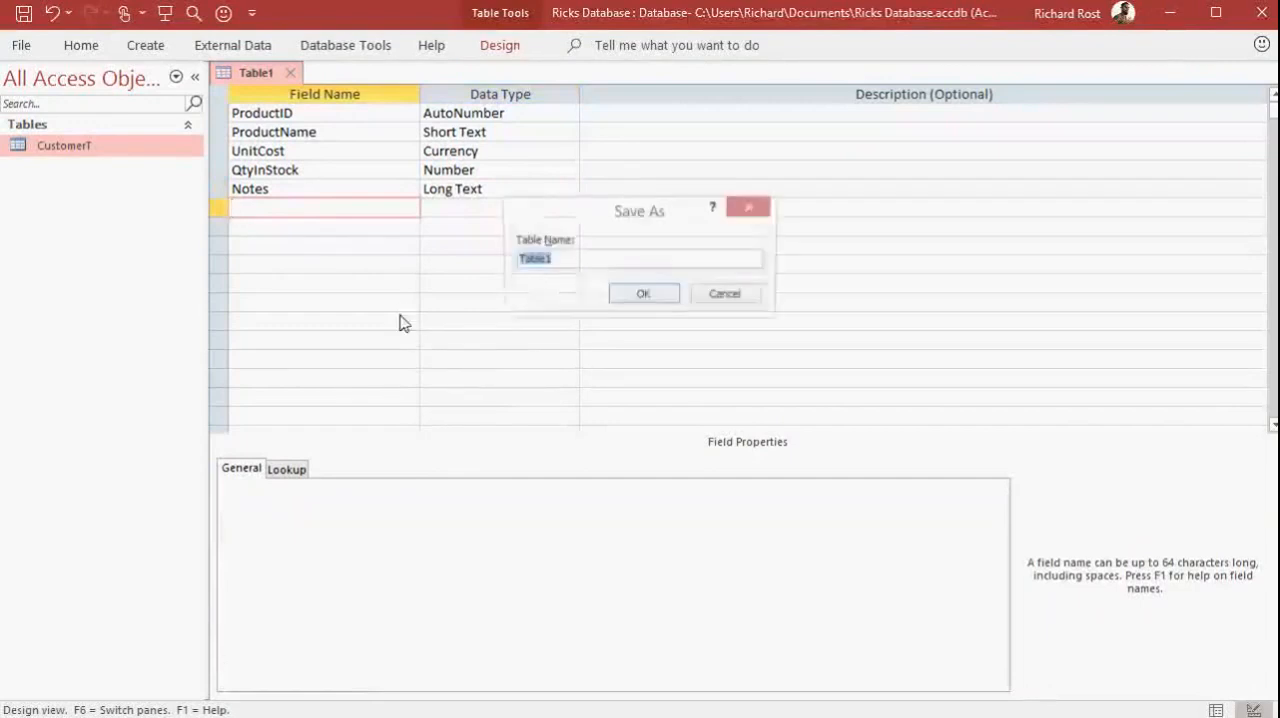
{"action": "type", "text": "ProductT"}
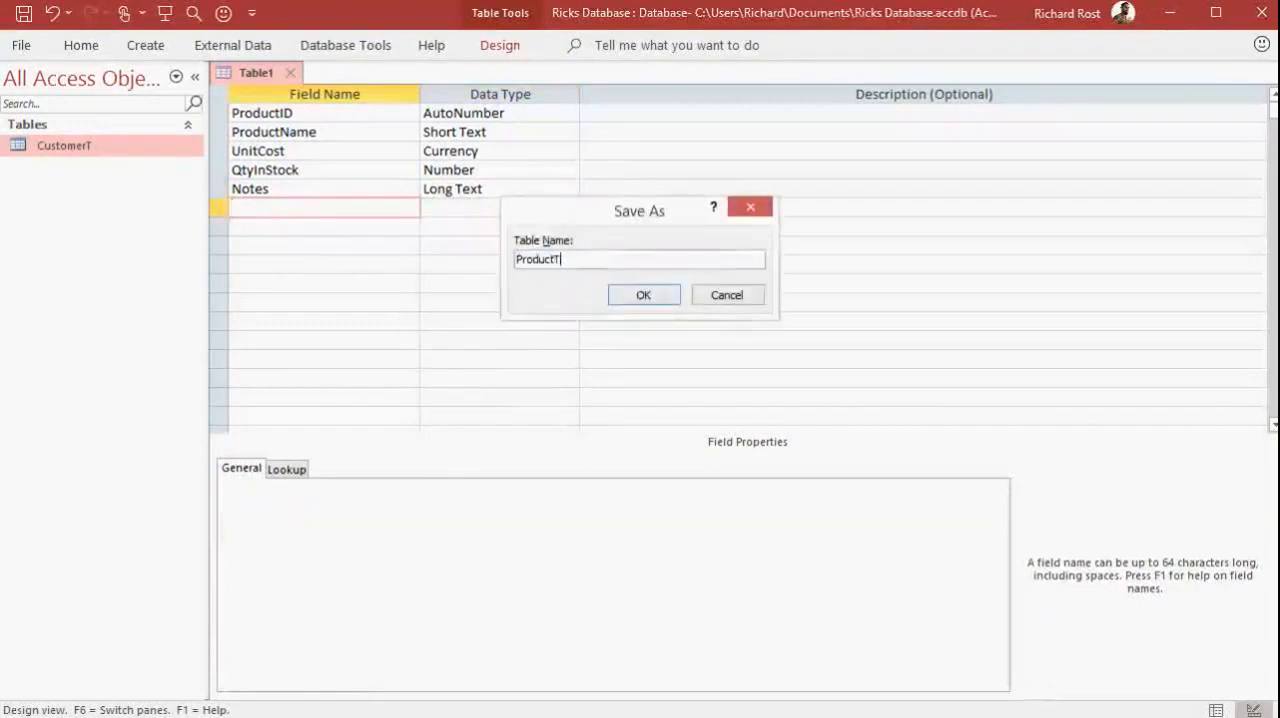
{"action": "key", "text": "Return"}
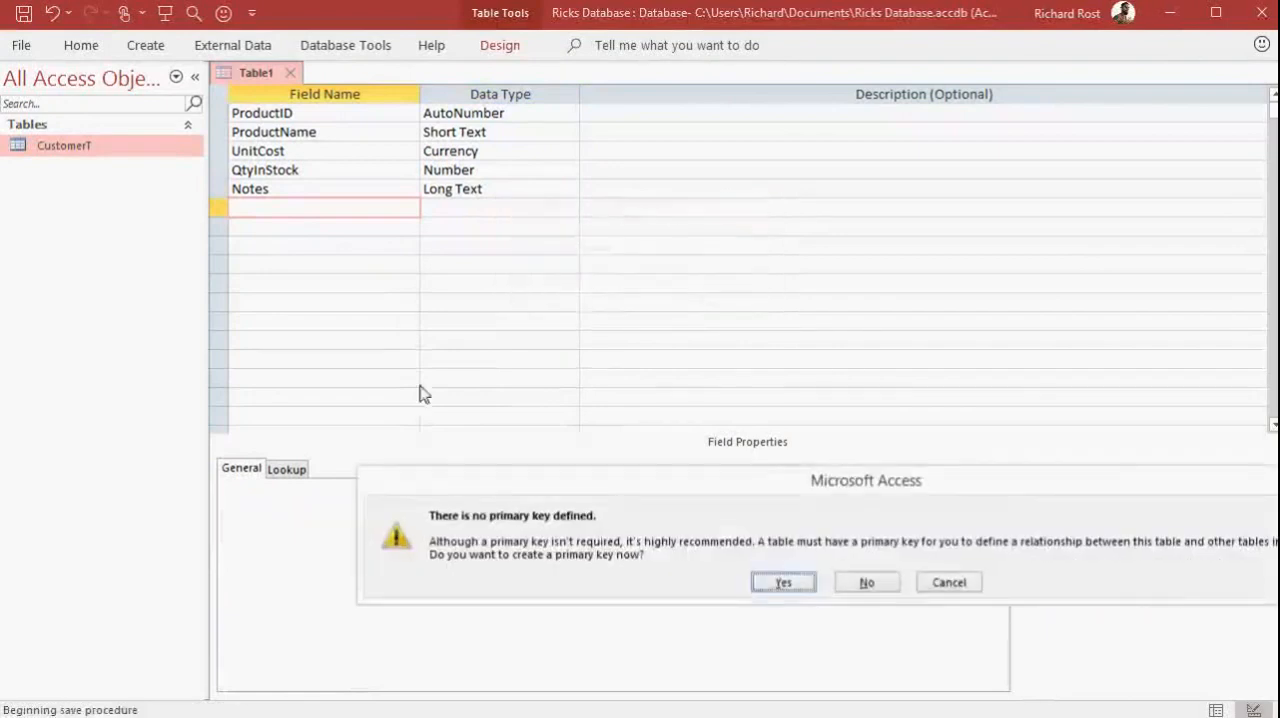
{"action": "left_click_drag", "start_coordinate": [659, 483], "coordinate": [488, 293]}
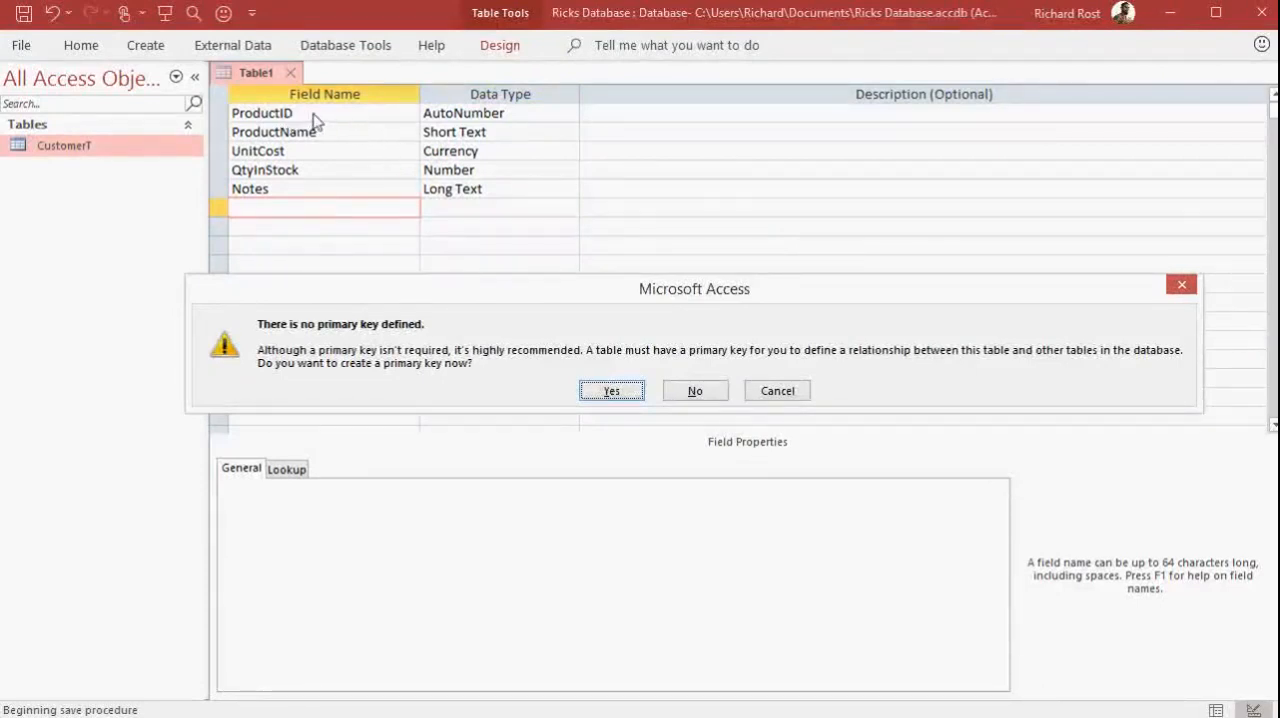
{"action": "left_click", "coordinate": [612, 391]}
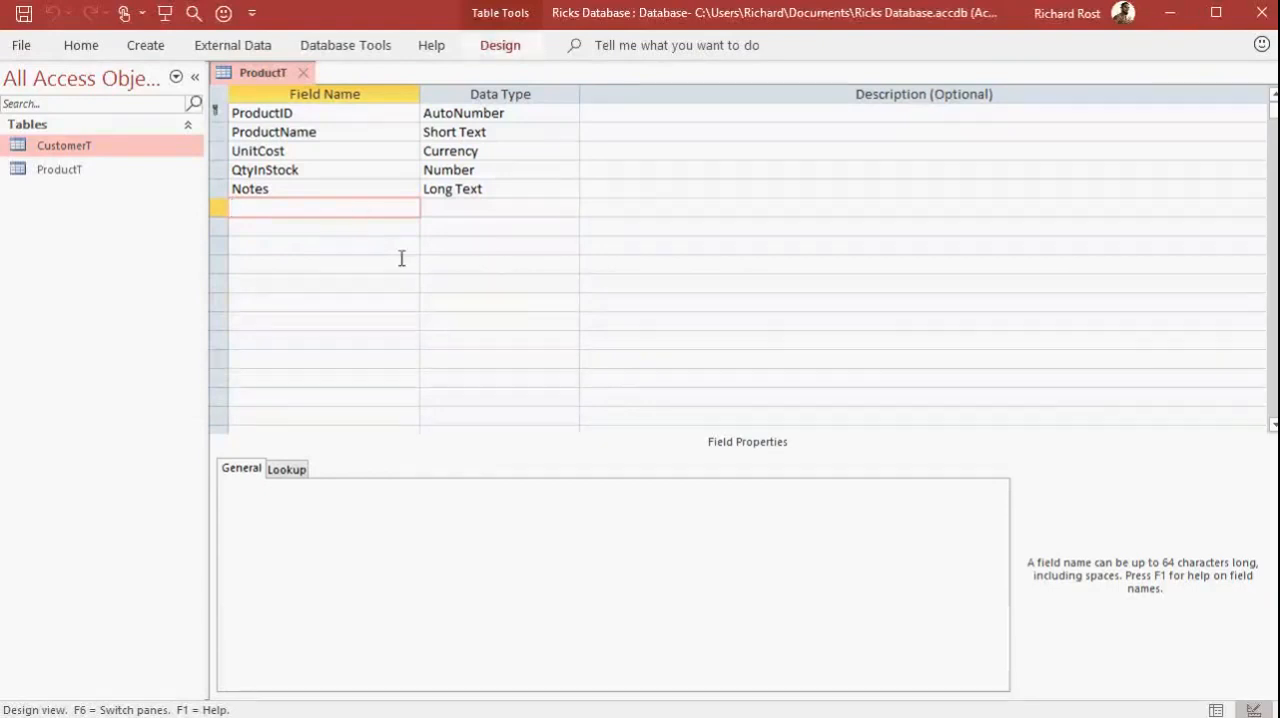
Switch the ProductT table to Datasheet View and widen the ProductName column to fit its full heading
{"action": "left_click", "coordinate": [504, 50]}
{"action": "left_click", "coordinate": [23, 115]}
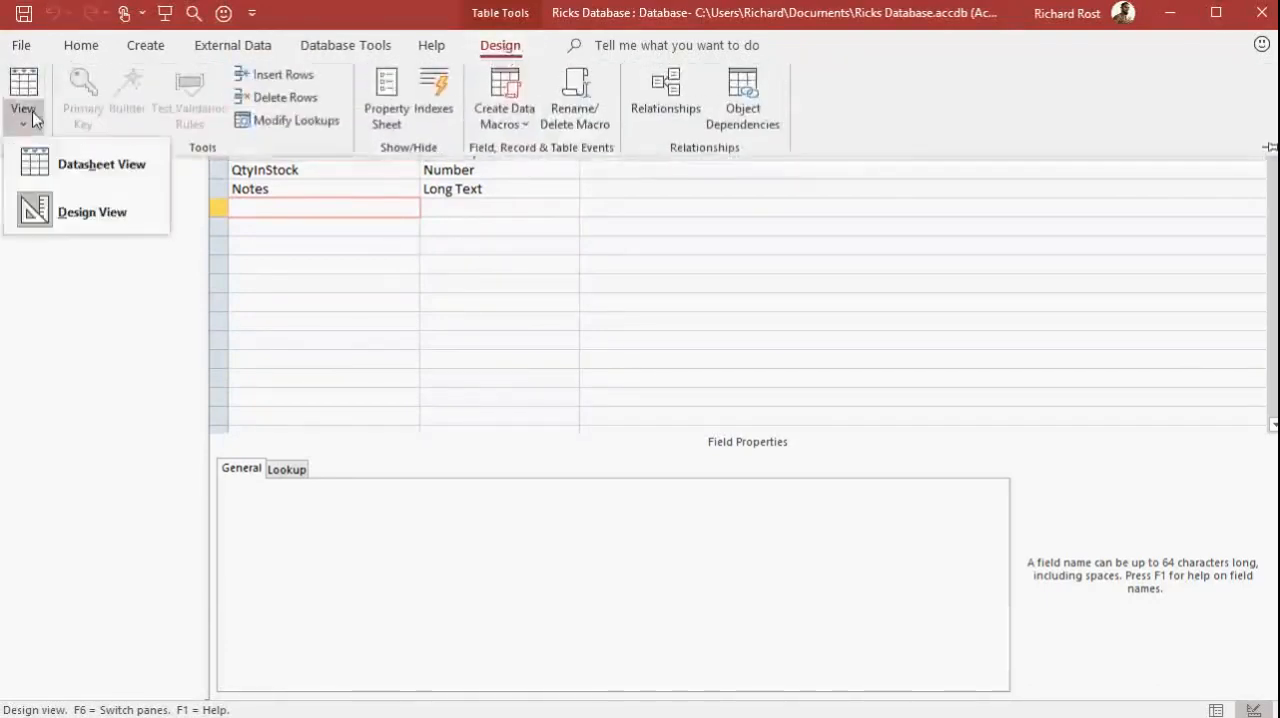
{"action": "left_click", "coordinate": [70, 168]}
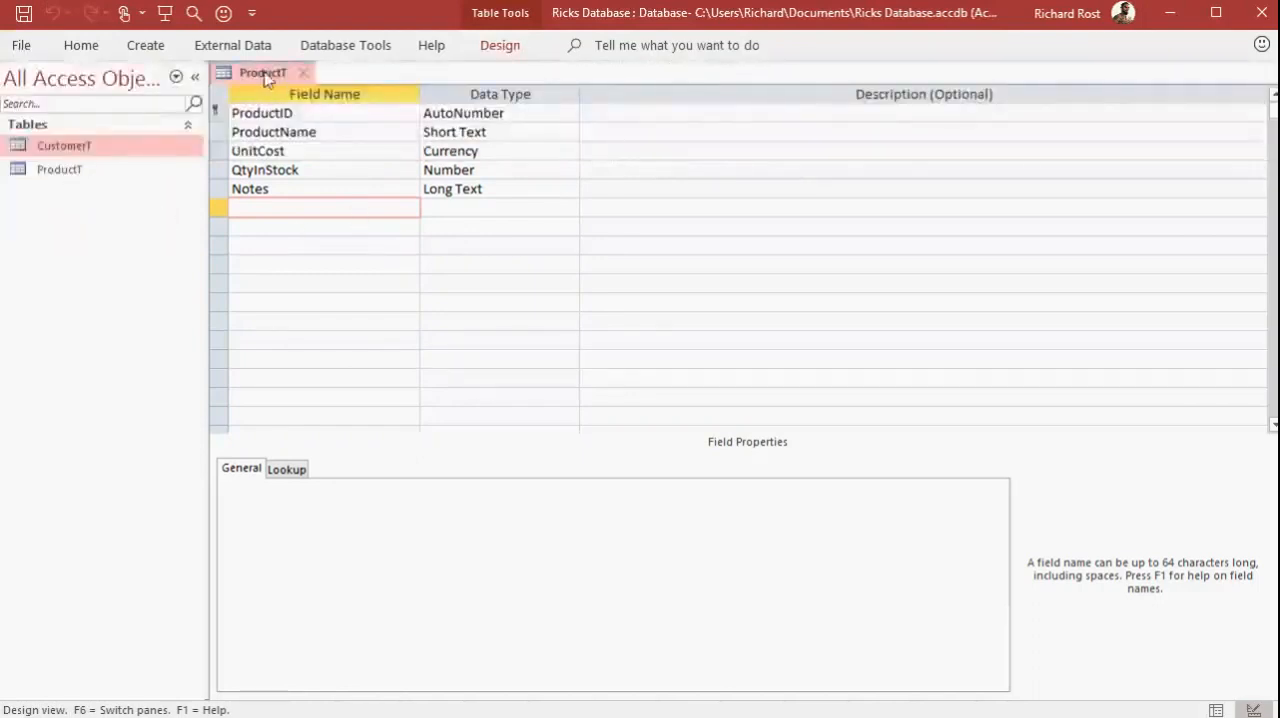
{"action": "right_click", "coordinate": [266, 79]}
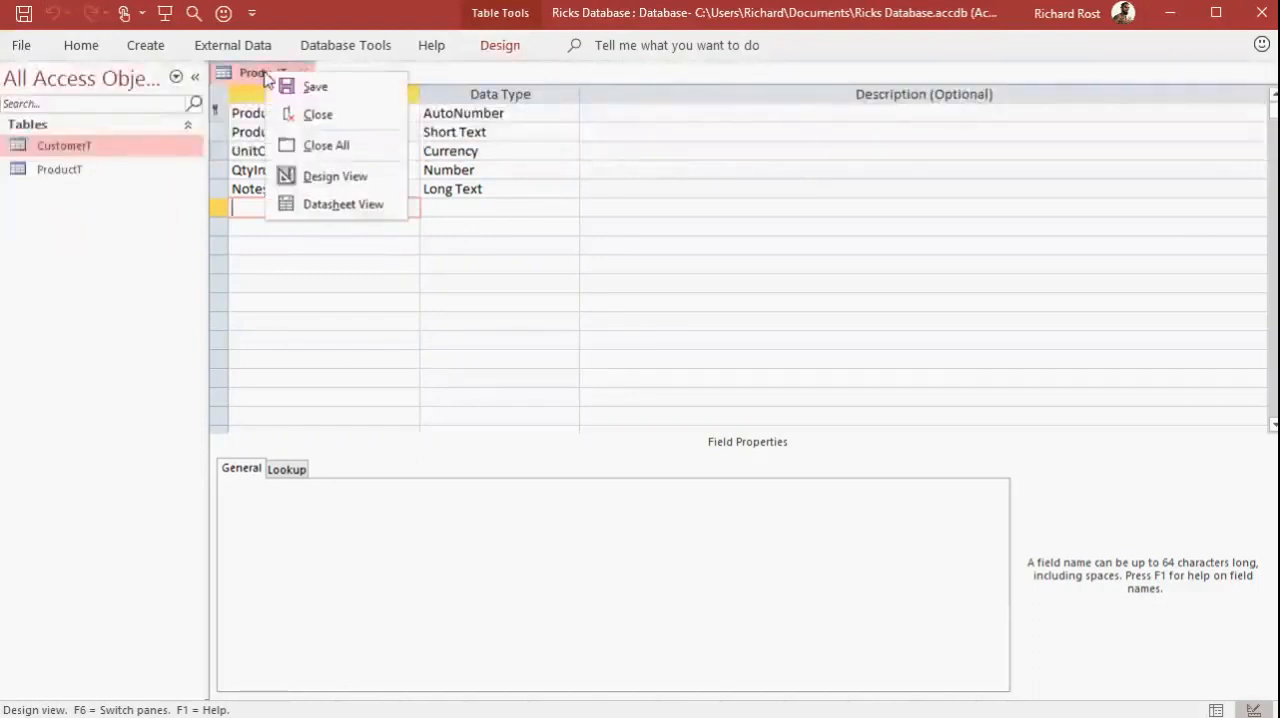
{"action": "left_click", "coordinate": [338, 211]}
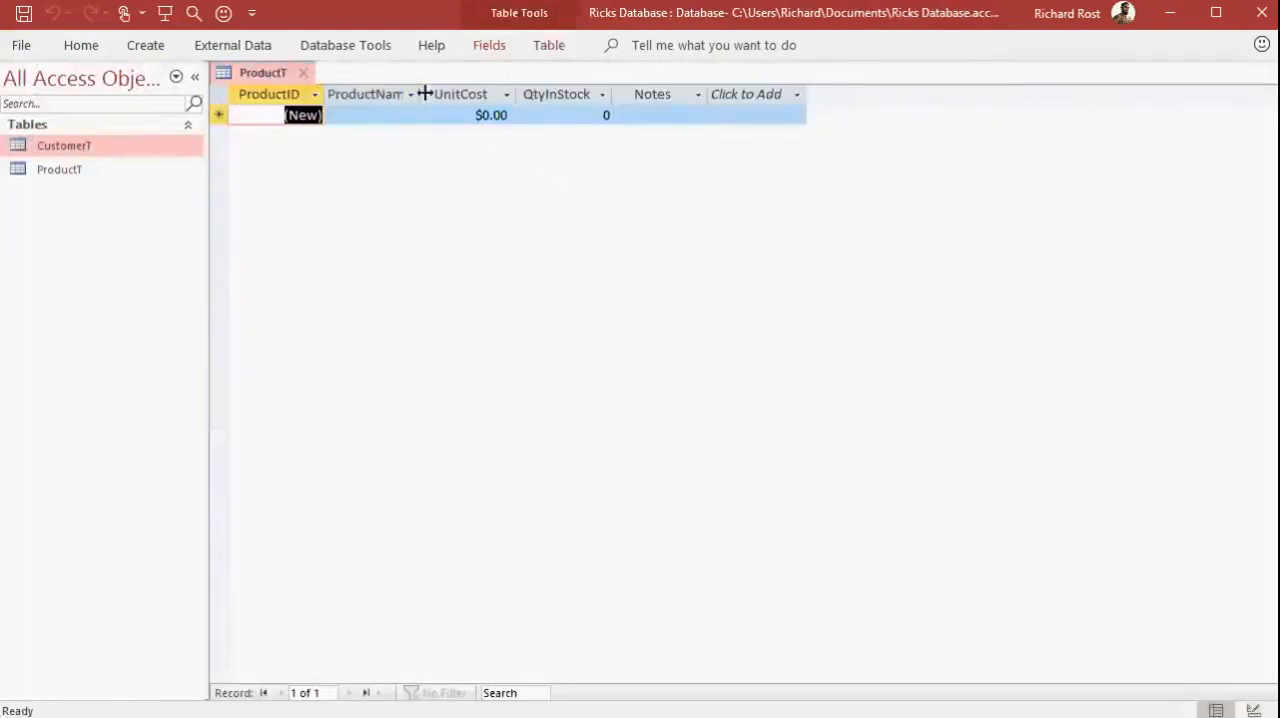
{"action": "left_click_drag", "start_coordinate": [423, 94], "coordinate": [448, 94]}
{"action": "key", "text": "Tab"}
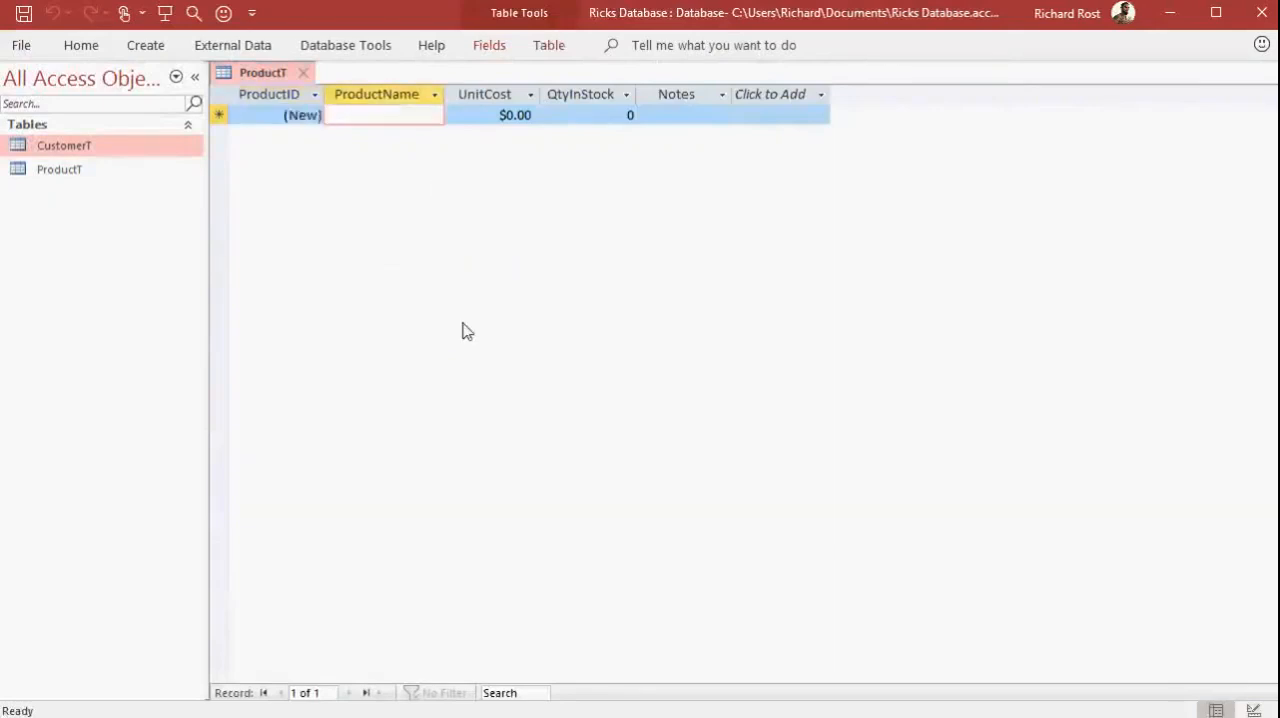
Enter the first ProductT record with product name Keyboard, unit cost 10 and quantity in stock 6, leaving its notes empty
{"action": "type", "text": "Keyboard"}
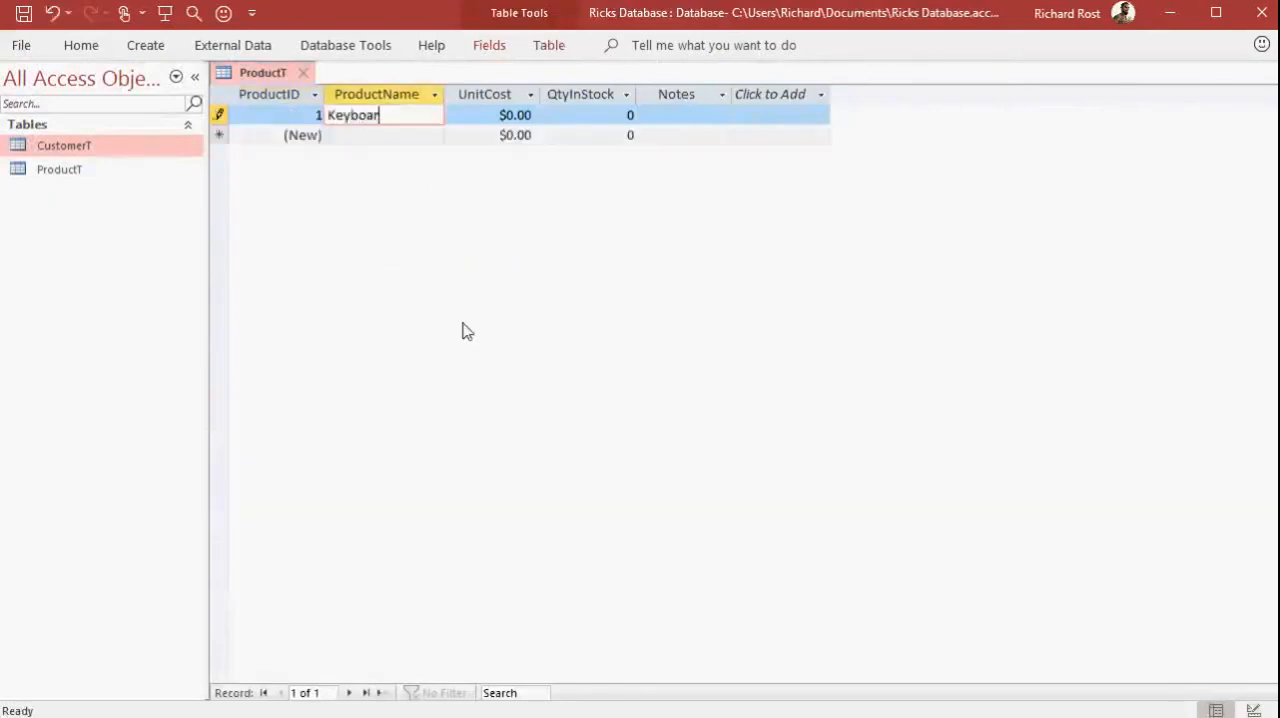
{"action": "key", "text": "Tab"}
{"action": "type", "text": "10"}
{"action": "key", "text": "Tab"}
{"action": "type", "text": "6"}
{"action": "key", "text": "Tab"}
{"action": "key", "text": "Tab"}
{"action": "key", "text": "Tab"}
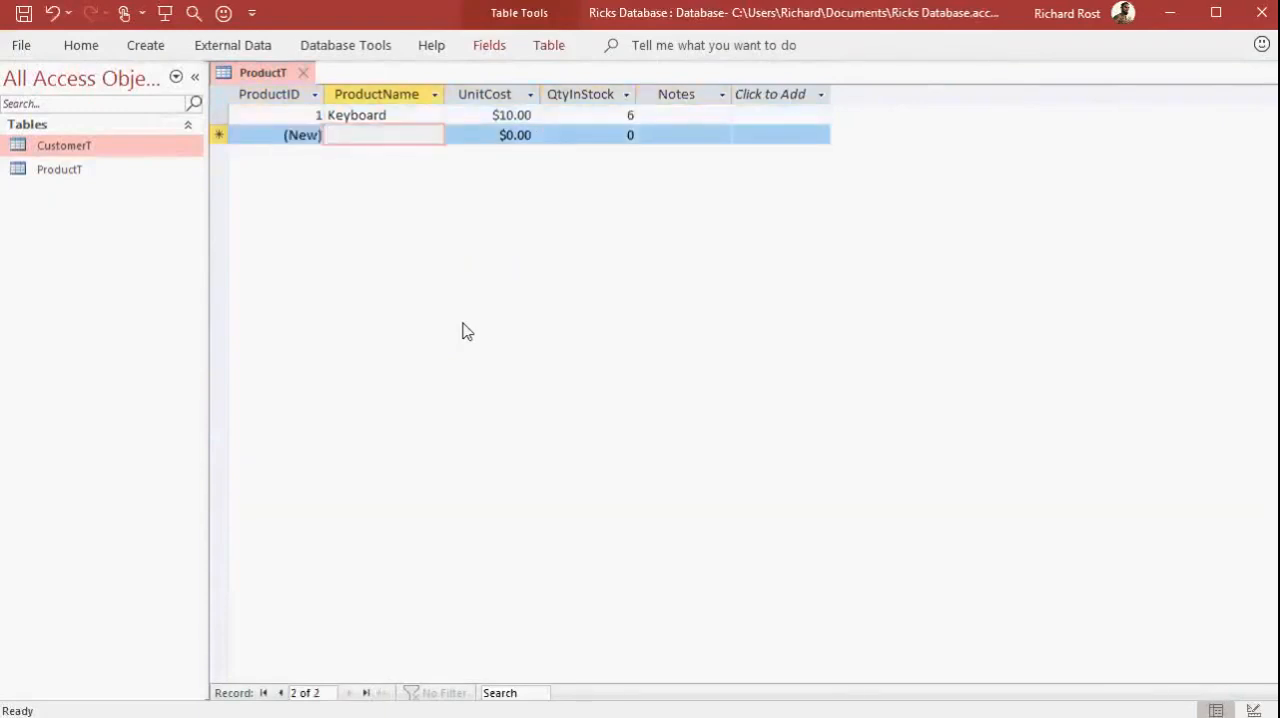
Add a product record for Hard Drive, 2 TB with unit cost 200 and quantity 4, and close ProductT saving its layout
{"action": "type", "text": "Hard D"}
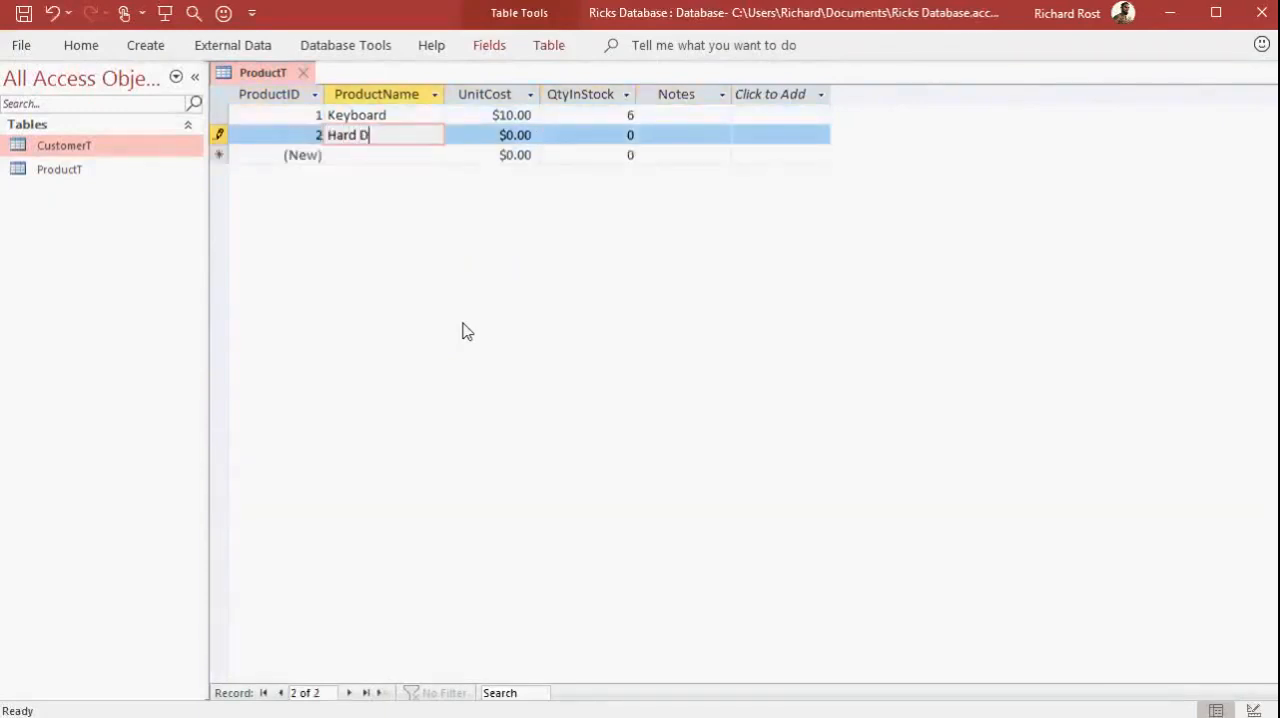
{"action": "type", "text": "rive,"}
{"action": "type", "text": "2 TB"}
{"action": "key", "text": "Tab"}
{"action": "type", "text": "200"}
{"action": "key", "text": "Tab"}
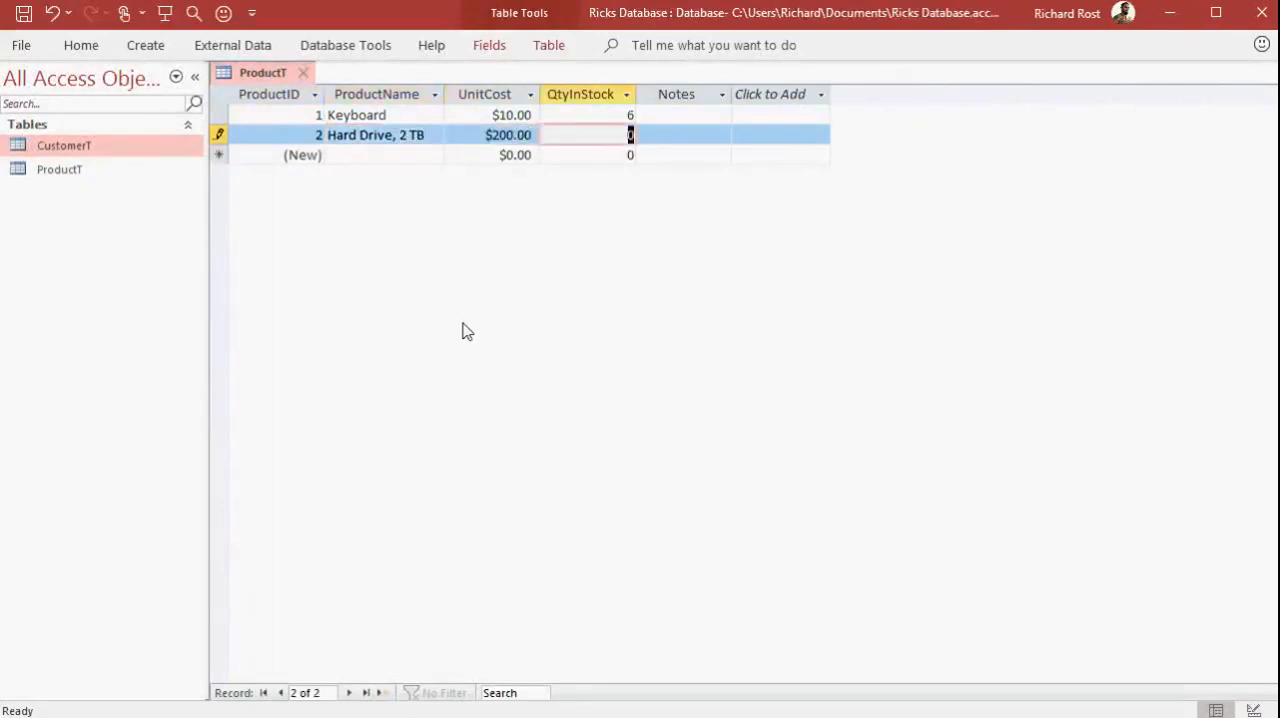
{"action": "type", "text": "4"}
{"action": "key", "text": "Tab"}
{"action": "key", "text": "Tab"}
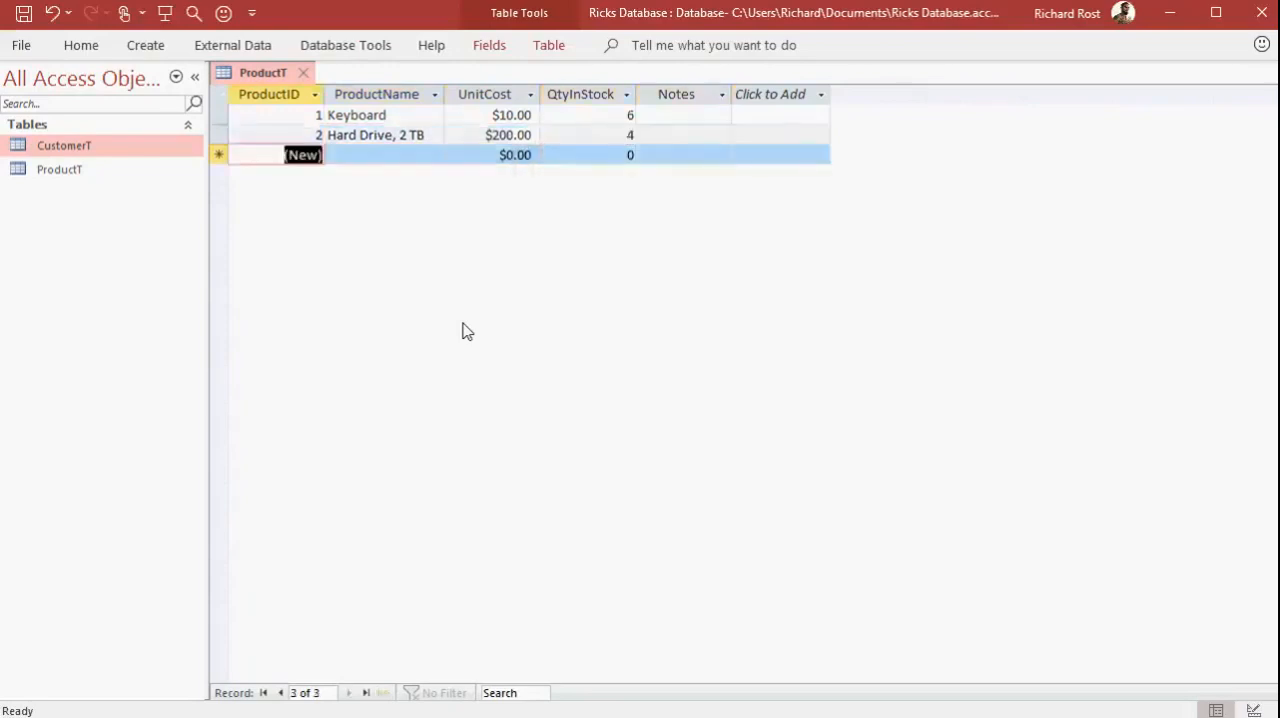
{"action": "left_click", "coordinate": [303, 72]}
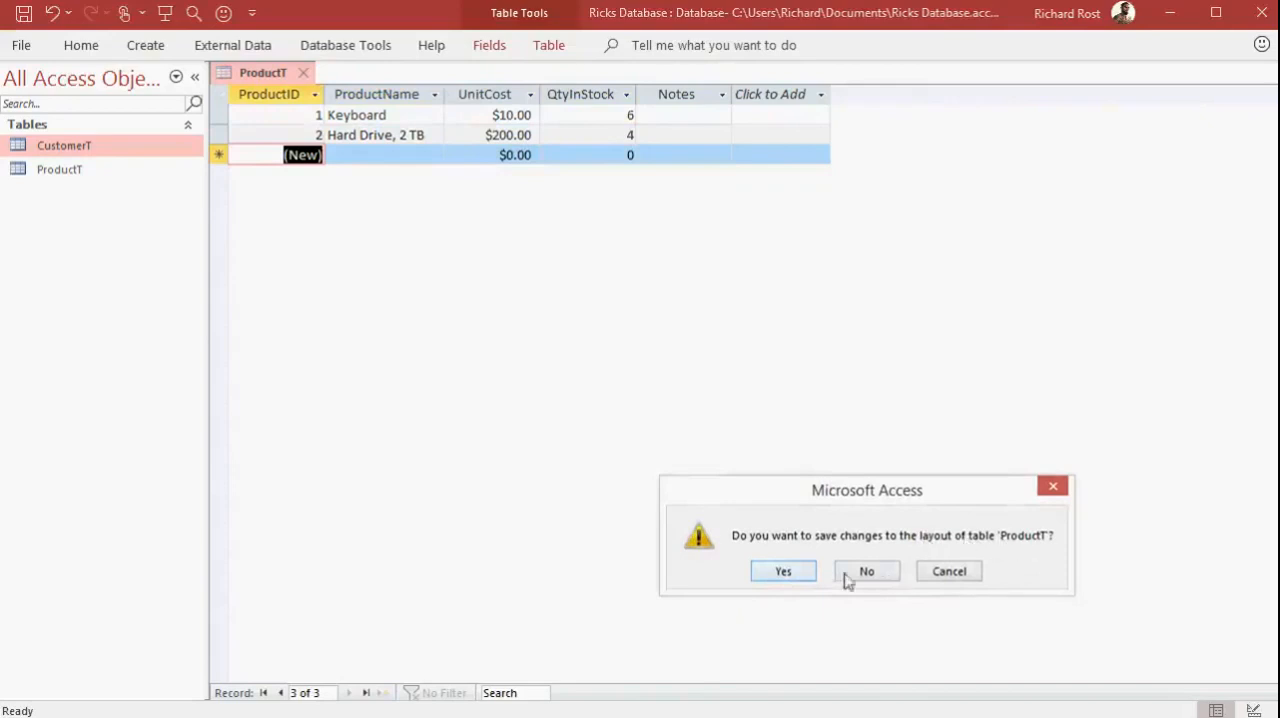
{"action": "left_click", "coordinate": [780, 571]}
Open the CustomerT and ProductT tables together, view each one's records, and close both
{"action": "left_click", "coordinate": [105, 172]}
{"action": "left_click", "coordinate": [104, 152]}
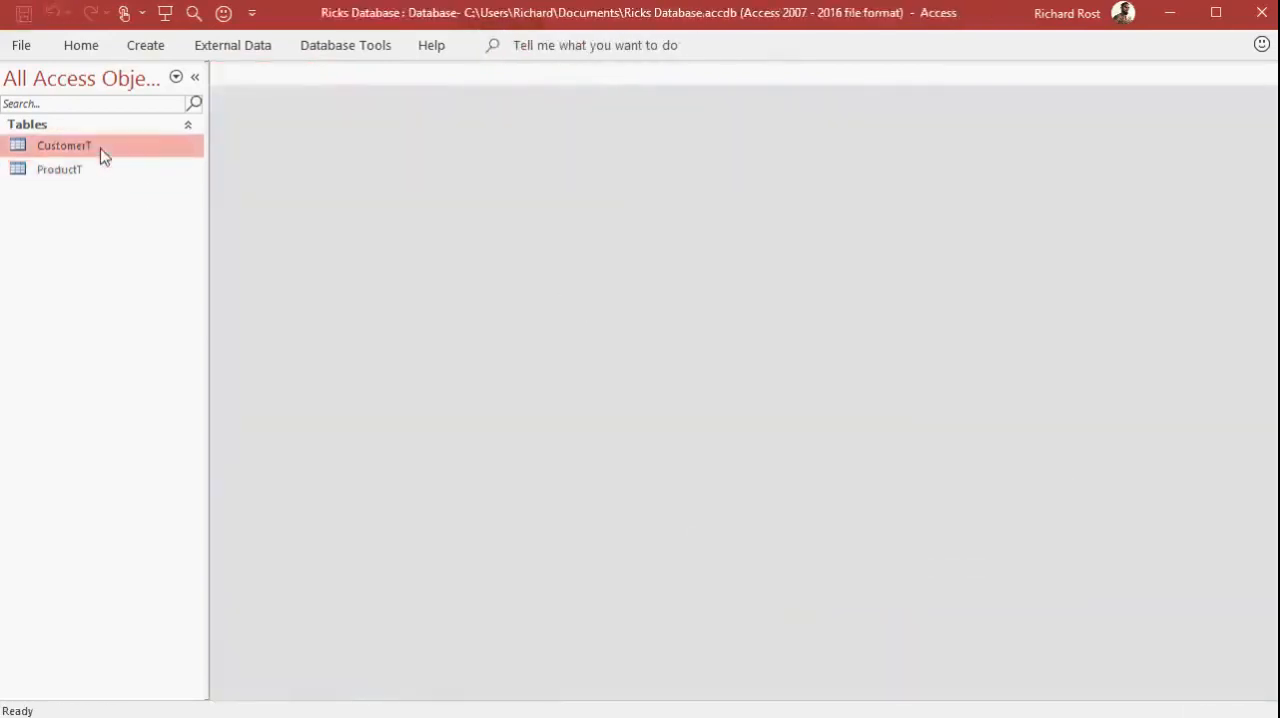
{"action": "double_click", "coordinate": [104, 152]}
{"action": "double_click", "coordinate": [96, 172]}
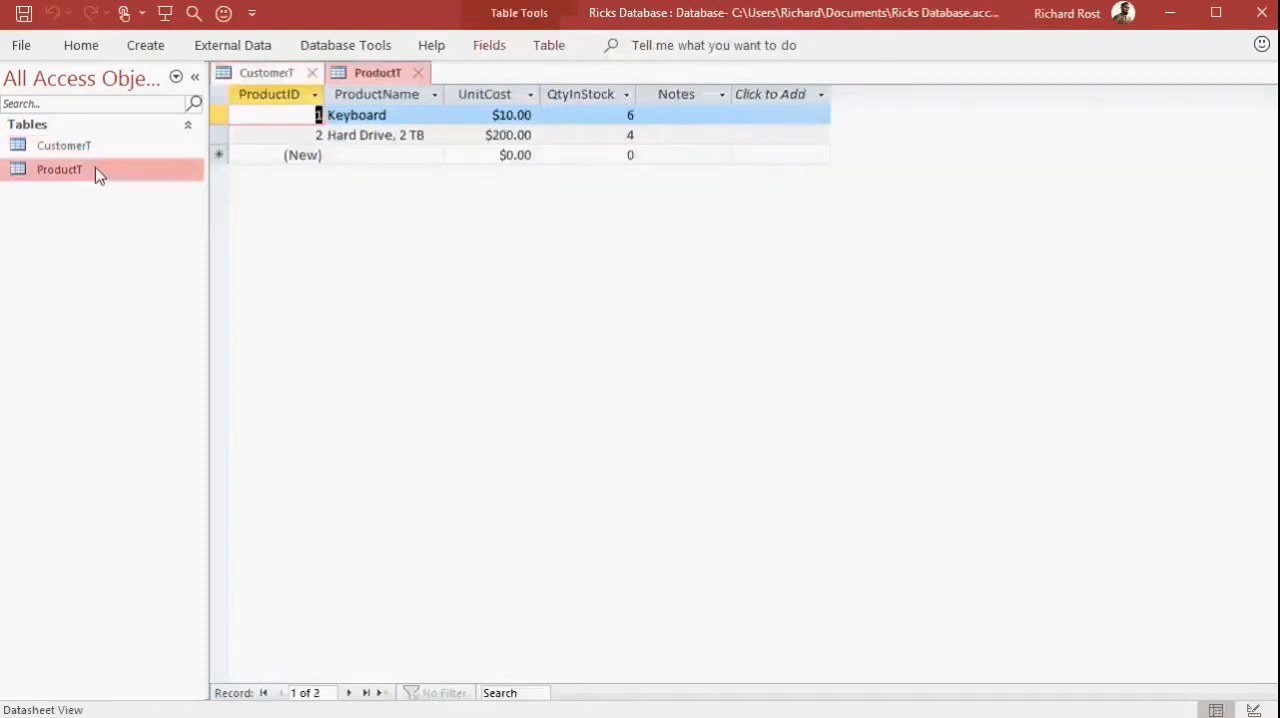
{"action": "left_click", "coordinate": [274, 78]}
{"action": "left_click", "coordinate": [370, 78]}
{"action": "left_click", "coordinate": [418, 73]}
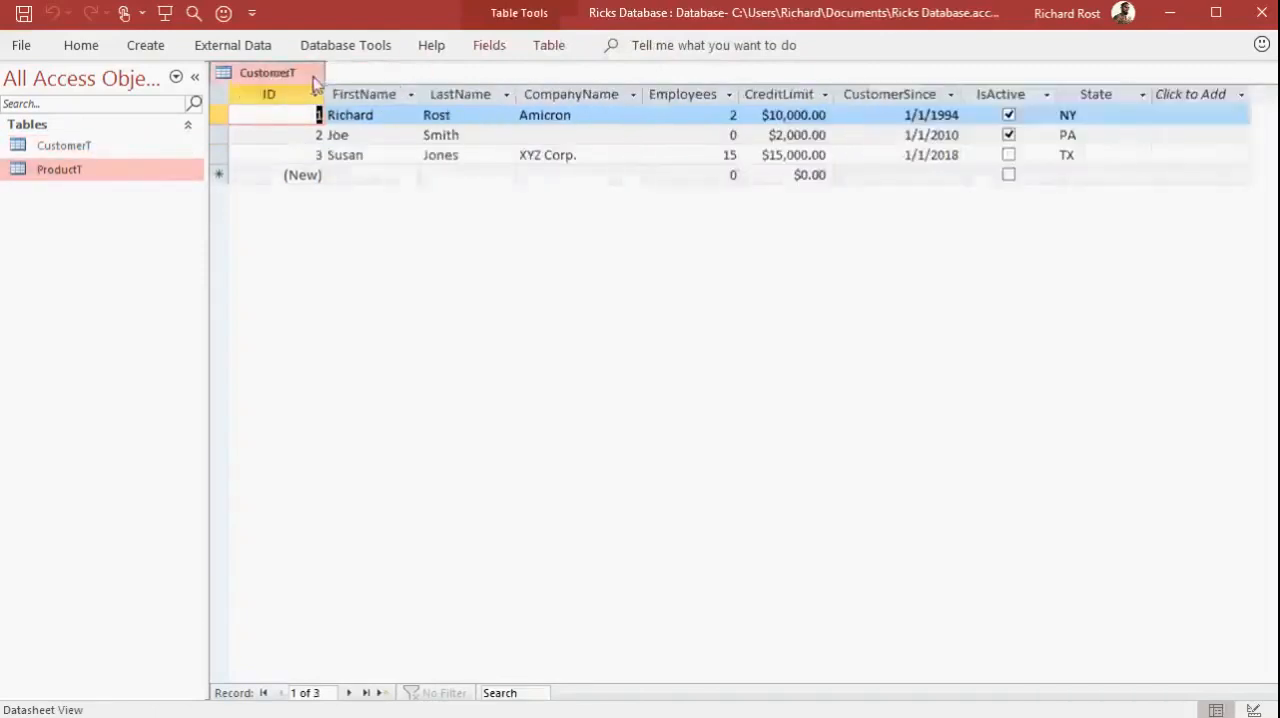
{"action": "left_click", "coordinate": [314, 78]}
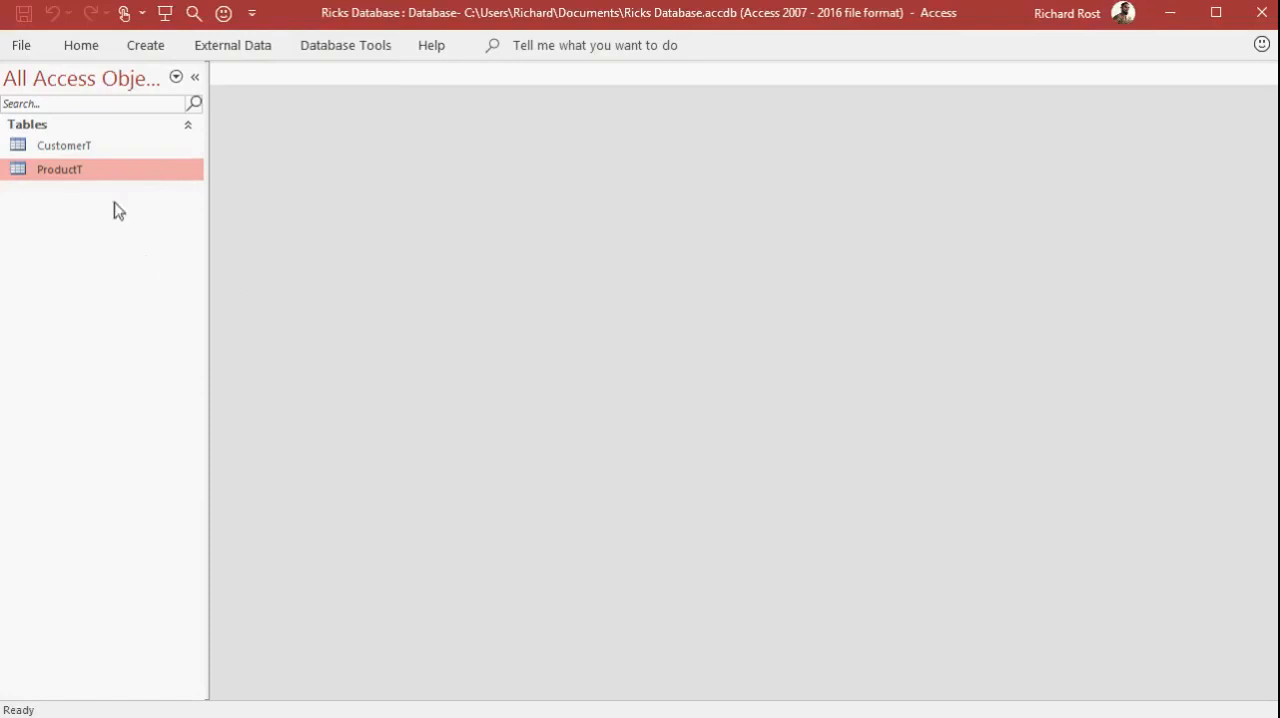
Reopen CustomerT and ProductT to see how they display as tabbed documents, and close them again
{"action": "double_click", "coordinate": [106, 146]}
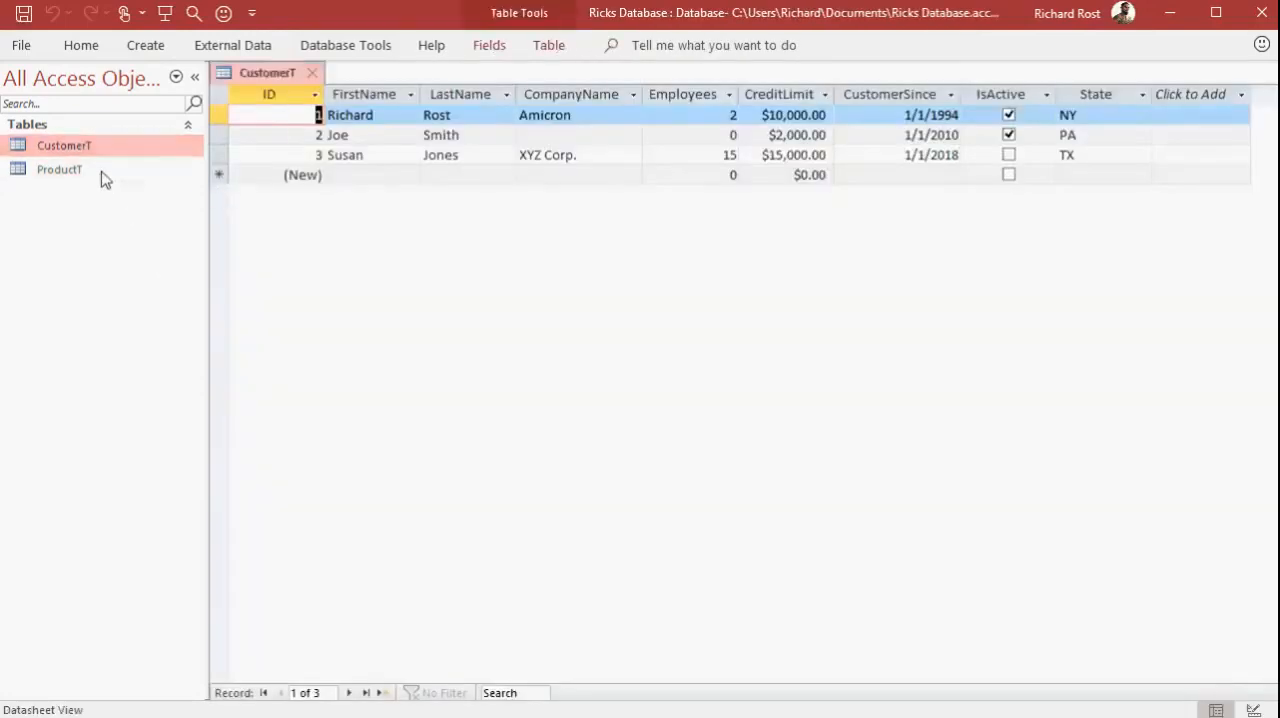
{"action": "double_click", "coordinate": [103, 172]}
{"action": "left_click", "coordinate": [290, 74]}
{"action": "left_click", "coordinate": [383, 74]}
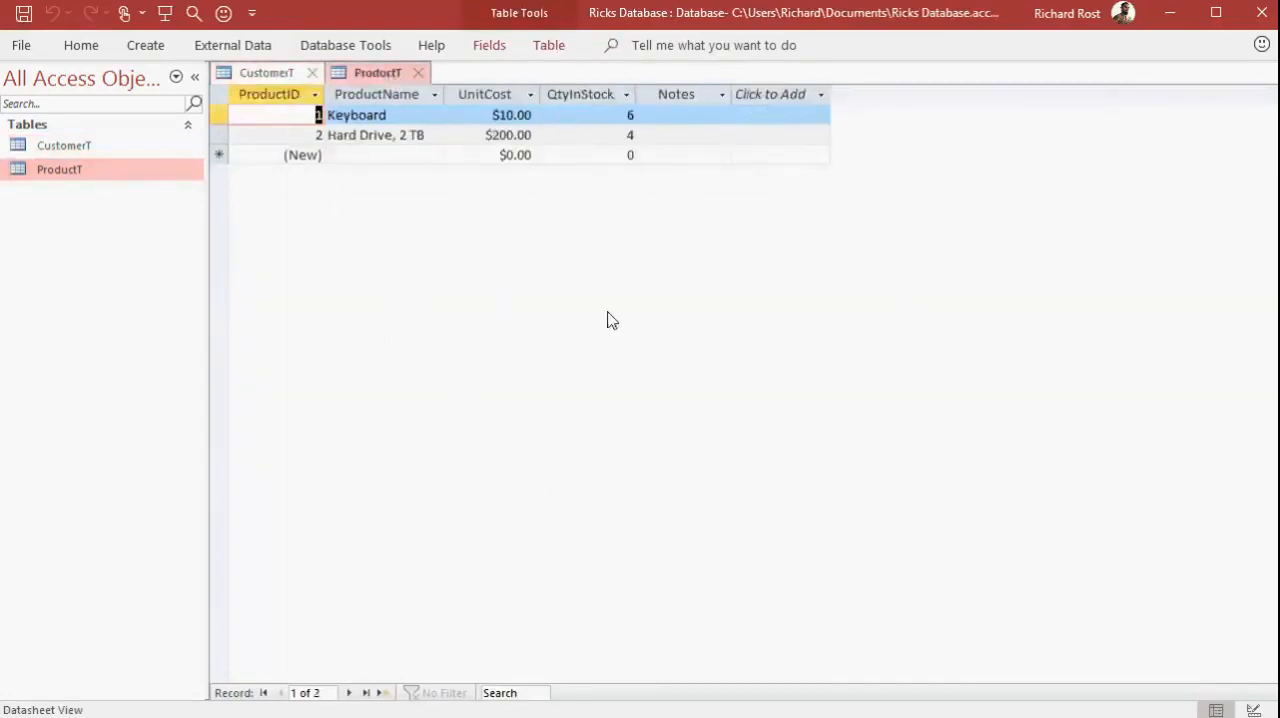
{"action": "left_click", "coordinate": [418, 73]}
{"action": "left_click", "coordinate": [312, 73]}
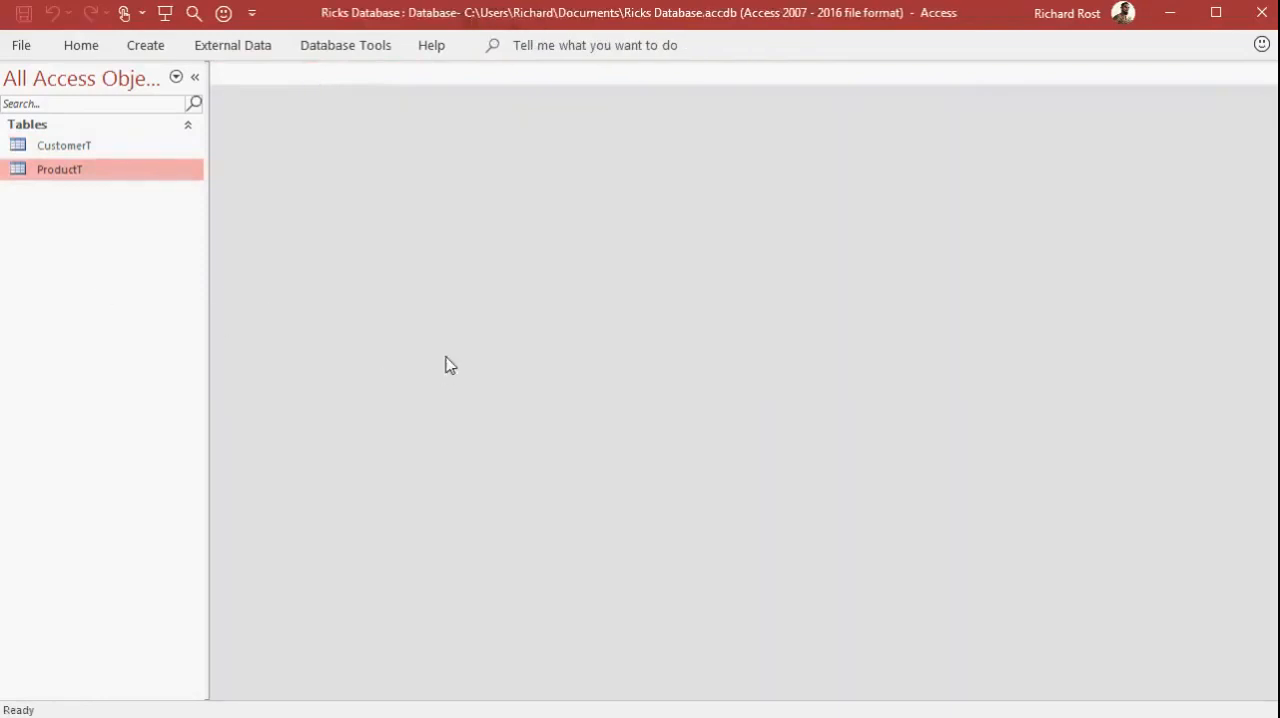
Set the current database's document window option to Overlapping Windows and apply the options
{"action": "left_click", "coordinate": [25, 48]}
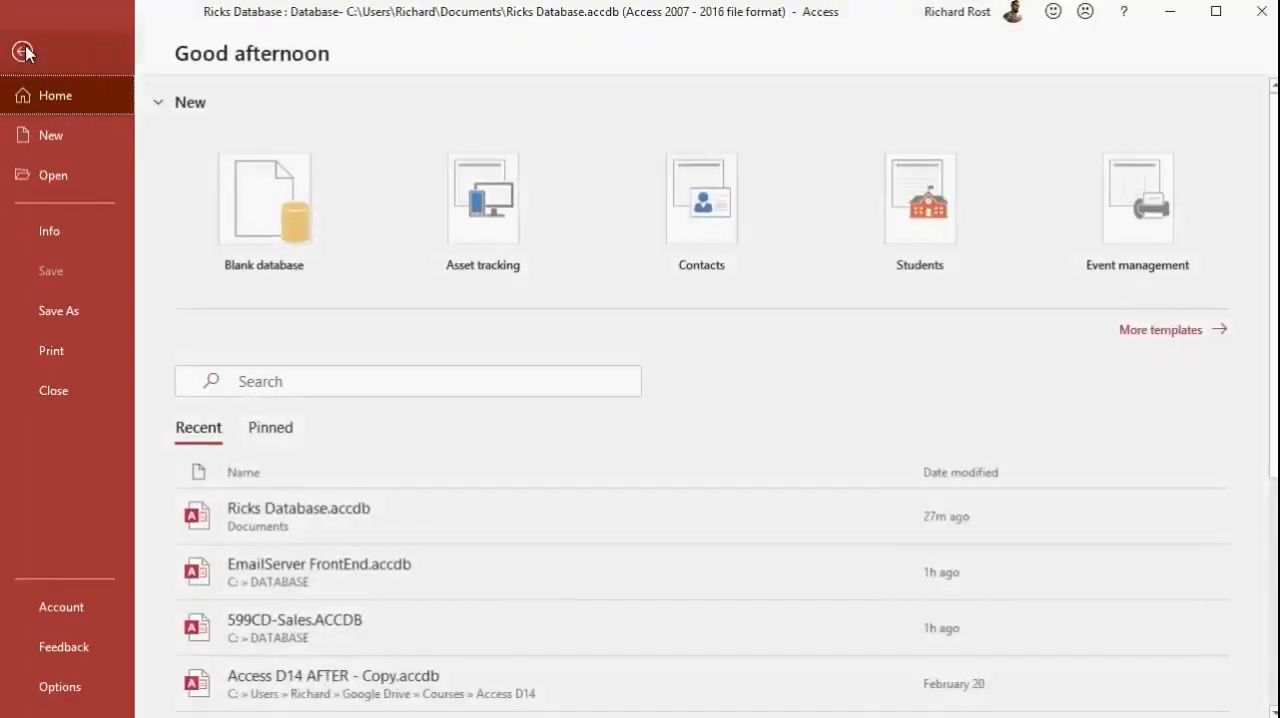
{"action": "left_click", "coordinate": [60, 690]}
{"action": "left_click", "coordinate": [289, 97]}
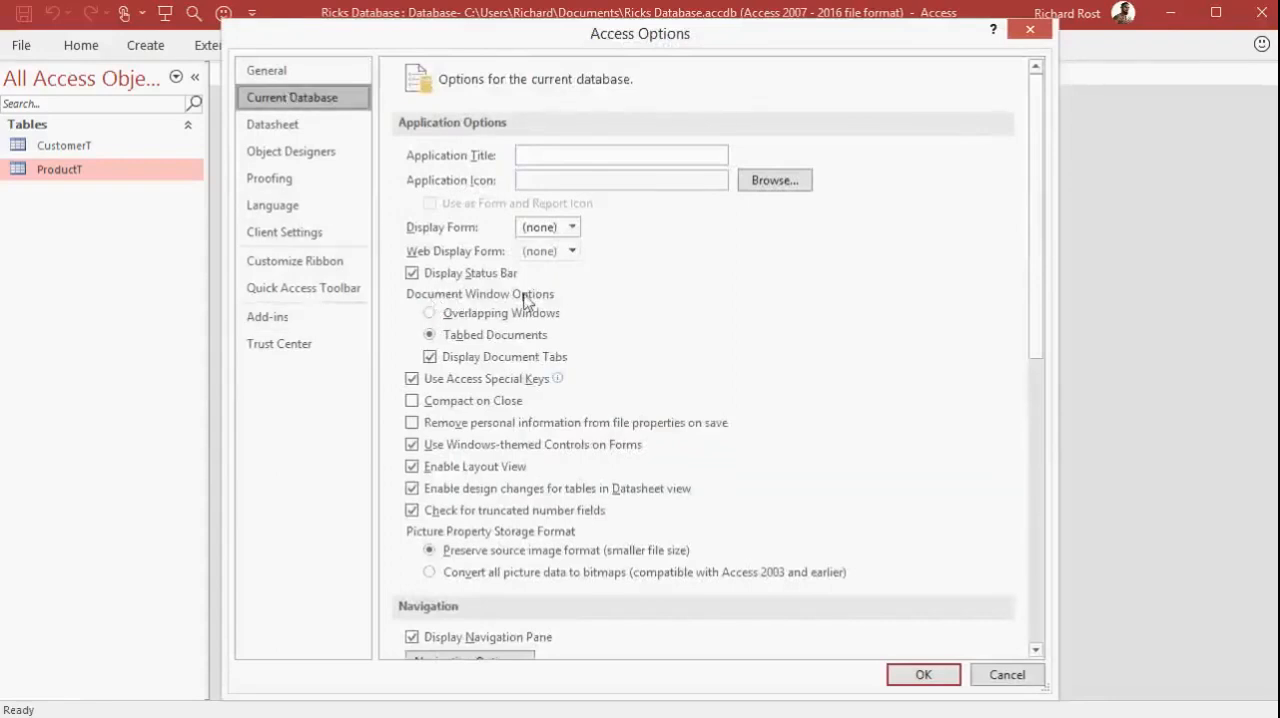
{"action": "left_click", "coordinate": [488, 314]}
{"action": "left_click", "coordinate": [922, 674]}
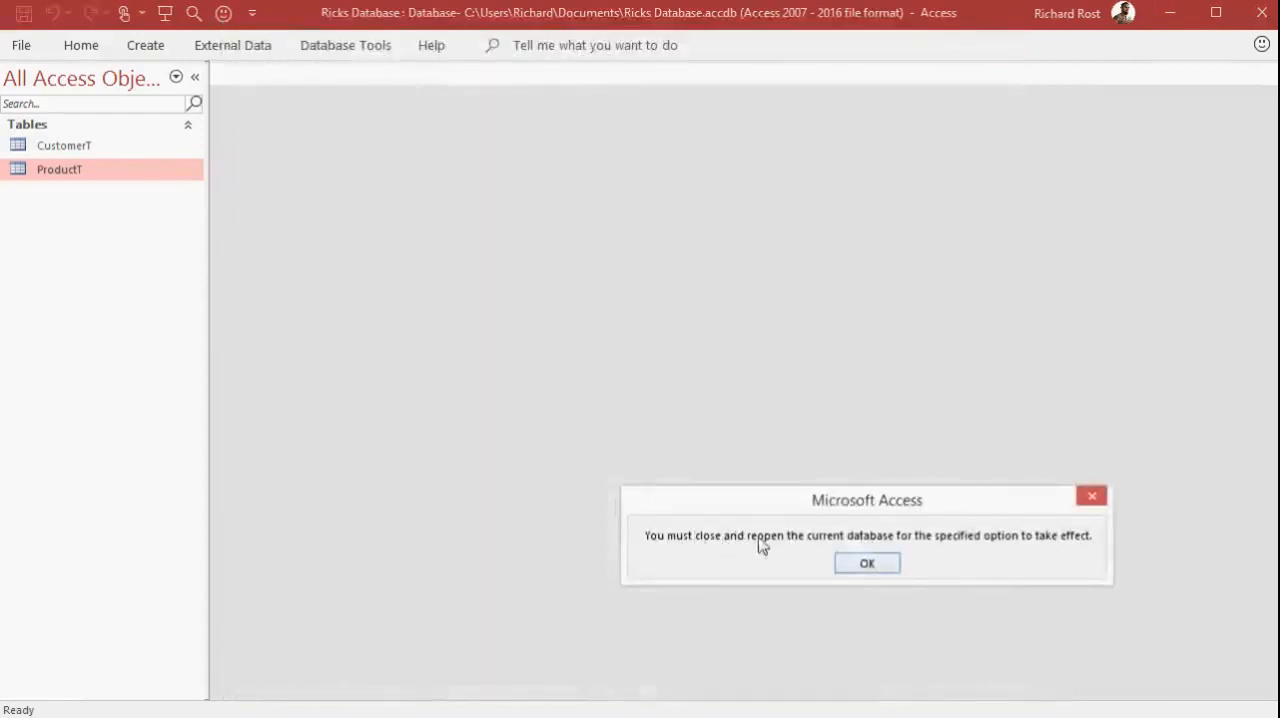
{"action": "left_click", "coordinate": [867, 565]}
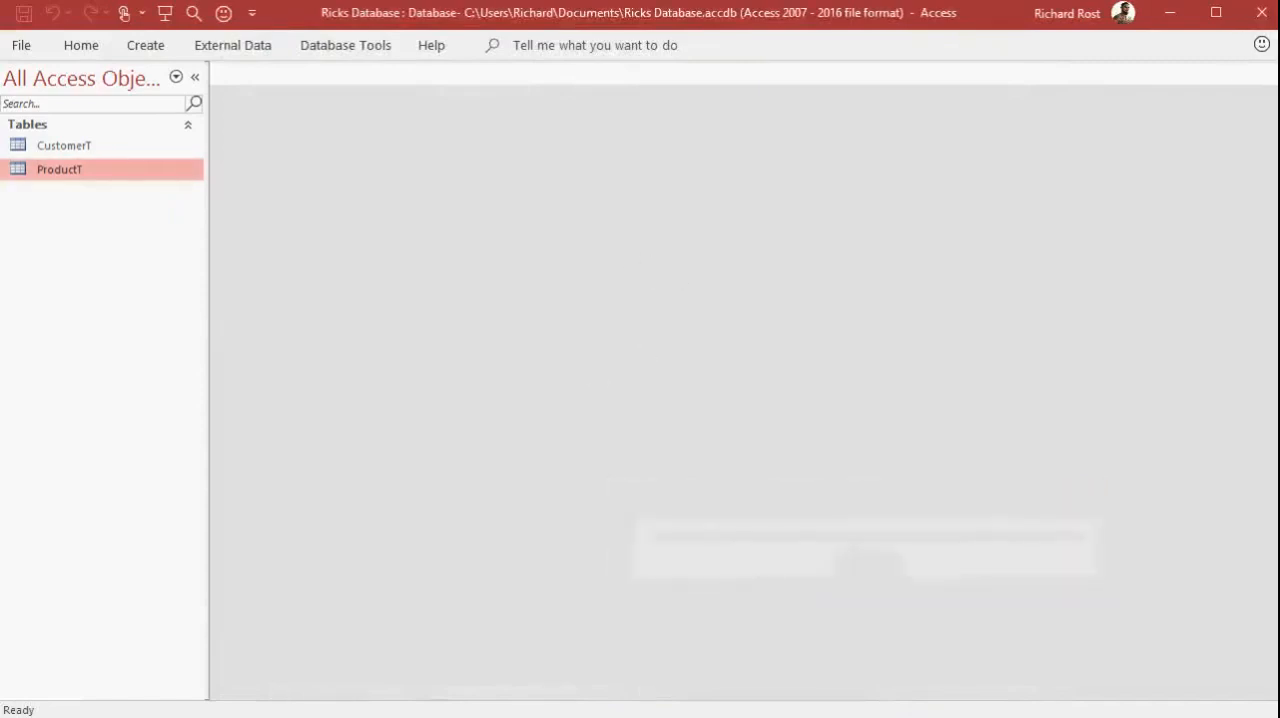
Restart Access, reopen Ricks Database.accdb from the recent files and enable its content
{"action": "left_click", "coordinate": [1260, 14]}
{"action": "left_click", "coordinate": [622, 446]}
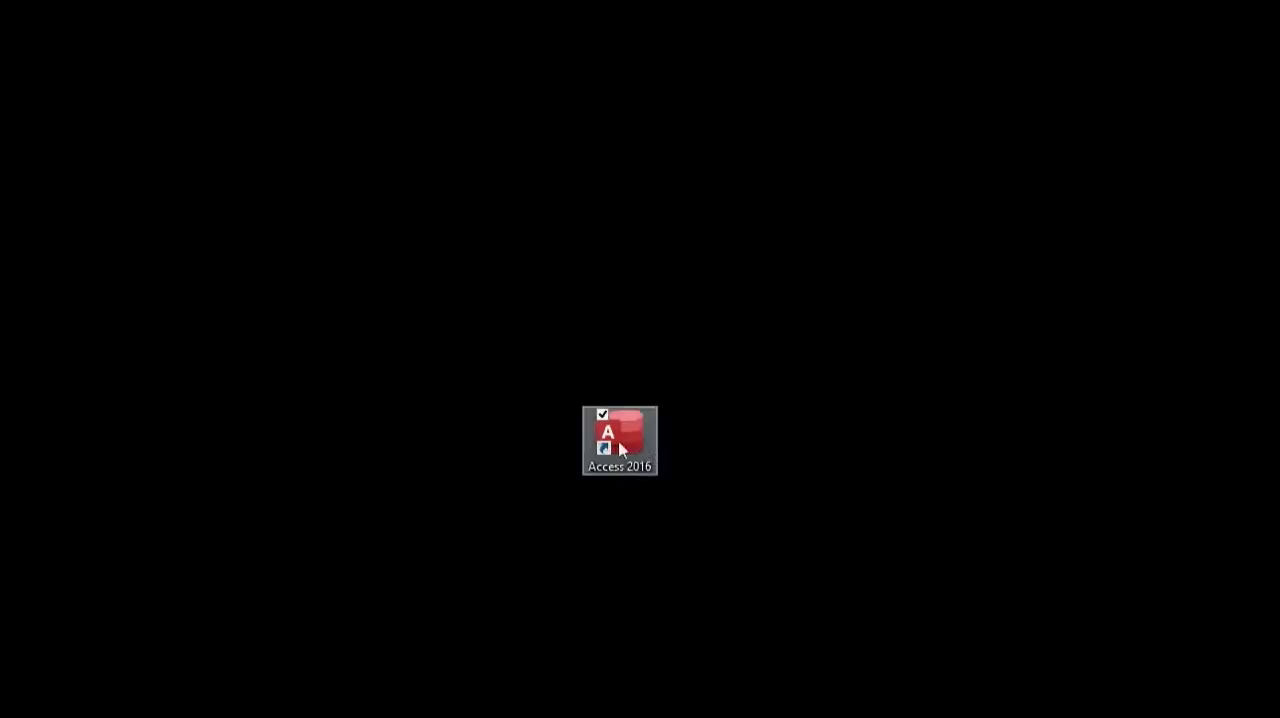
{"action": "double_click", "coordinate": [627, 450]}
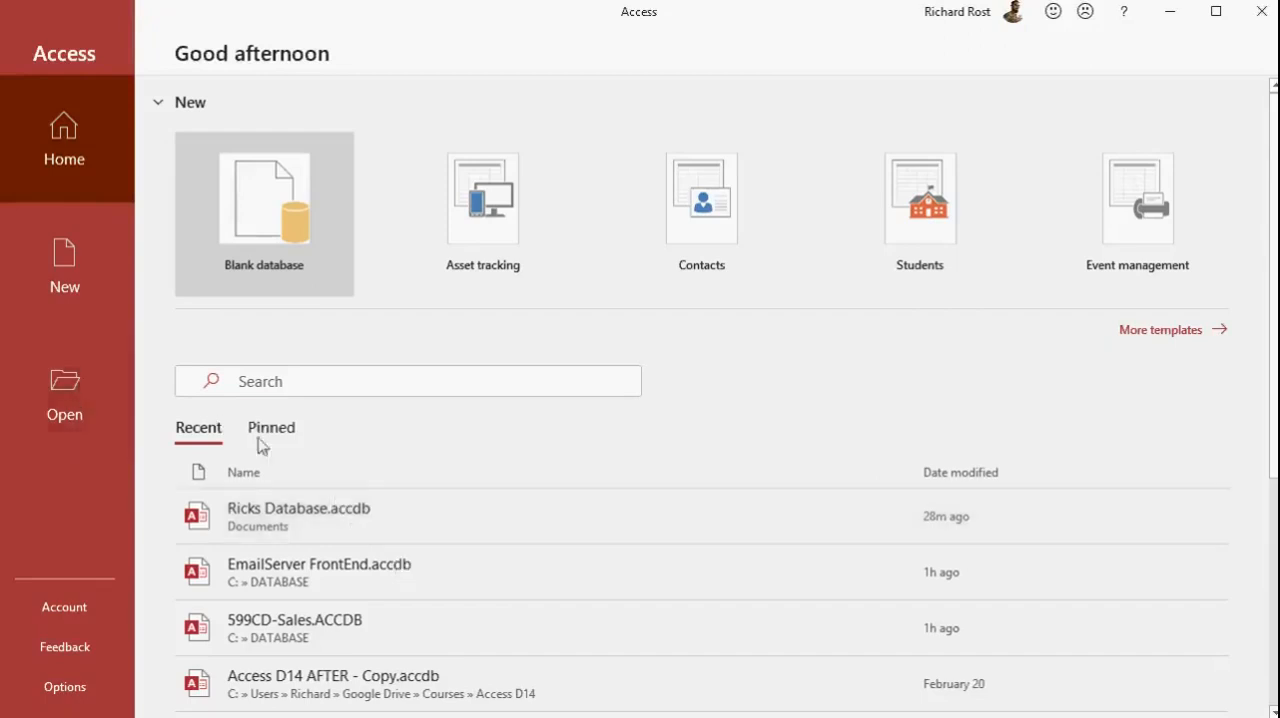
{"action": "left_click", "coordinate": [381, 510]}
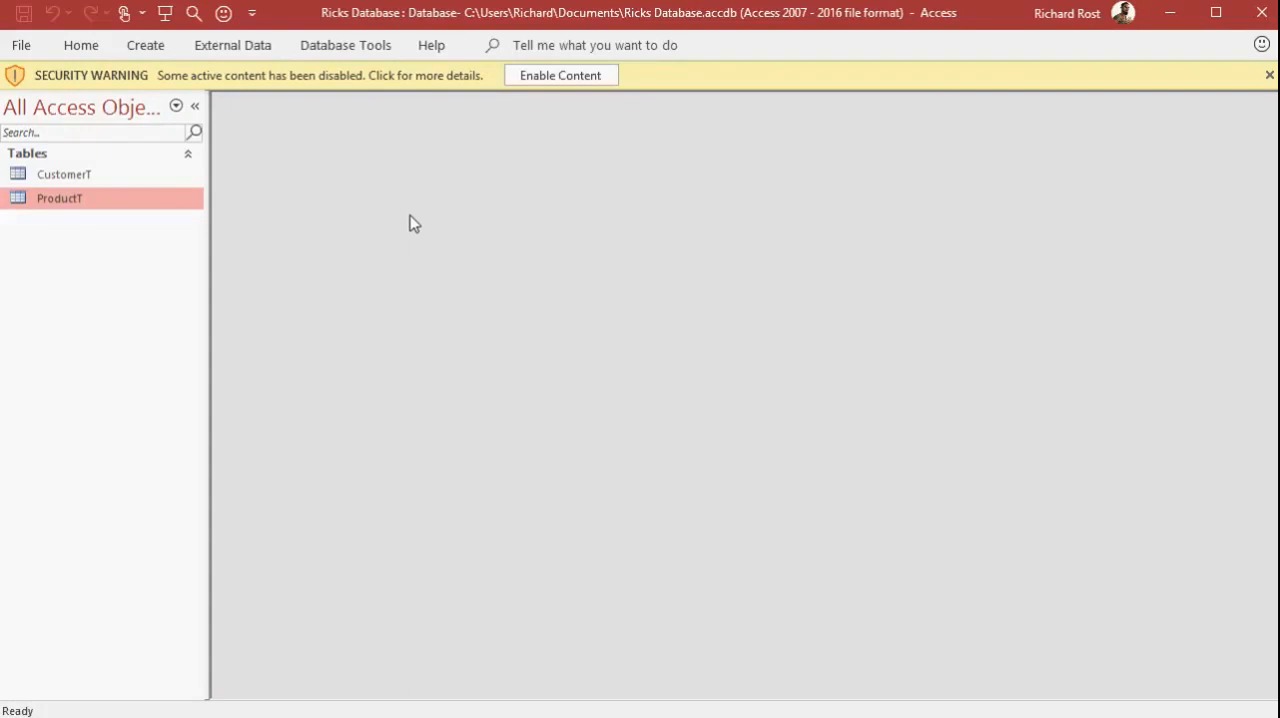
{"action": "left_click", "coordinate": [598, 76]}
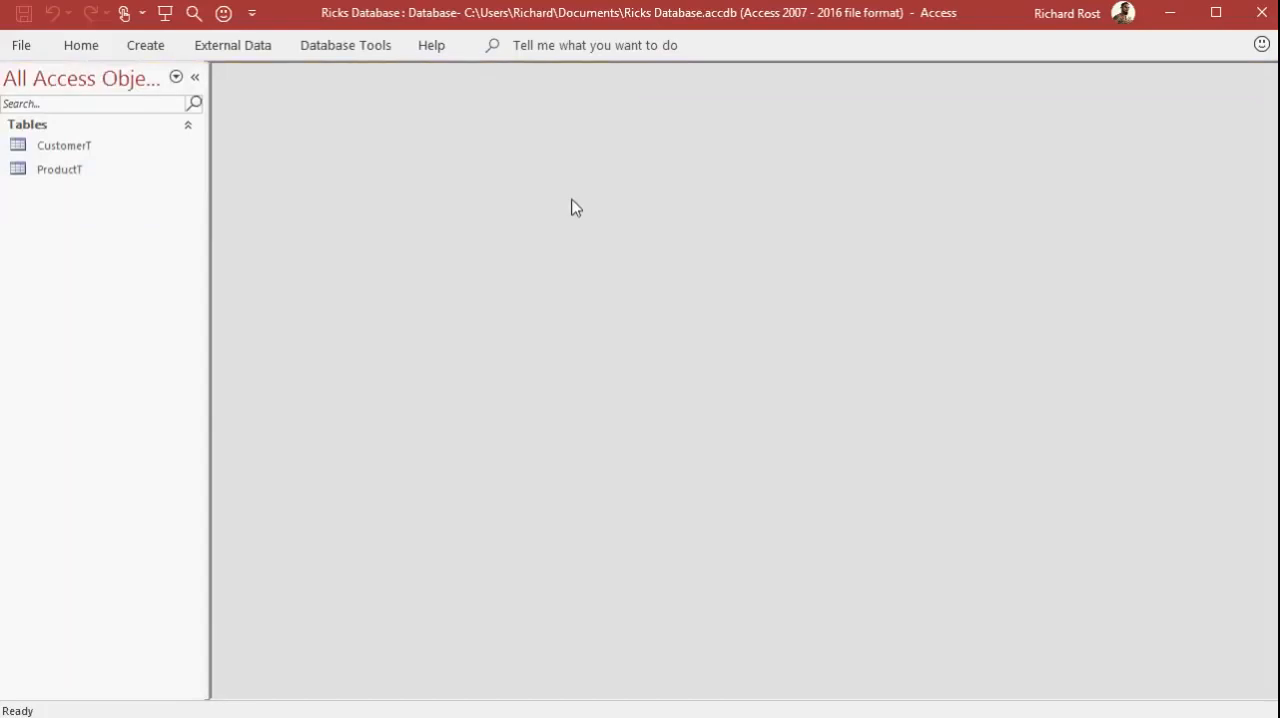
Open CustomerT and ProductT in separate windows, shrink and arrange them so they overlap with both visible, and close both
{"action": "double_click", "coordinate": [86, 147]}
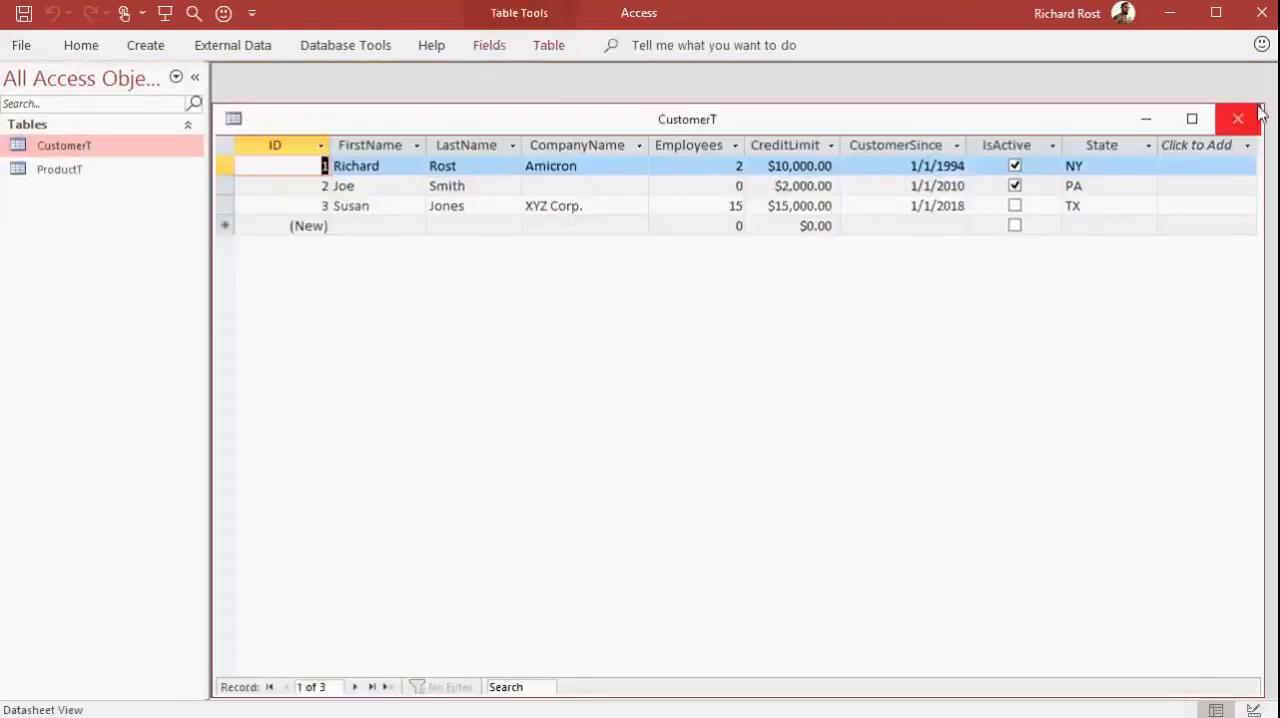
{"action": "left_click_drag", "start_coordinate": [1263, 111], "coordinate": [894, 206]}
{"action": "left_click_drag", "start_coordinate": [600, 232], "coordinate": [624, 119]}
{"action": "double_click", "coordinate": [104, 170]}
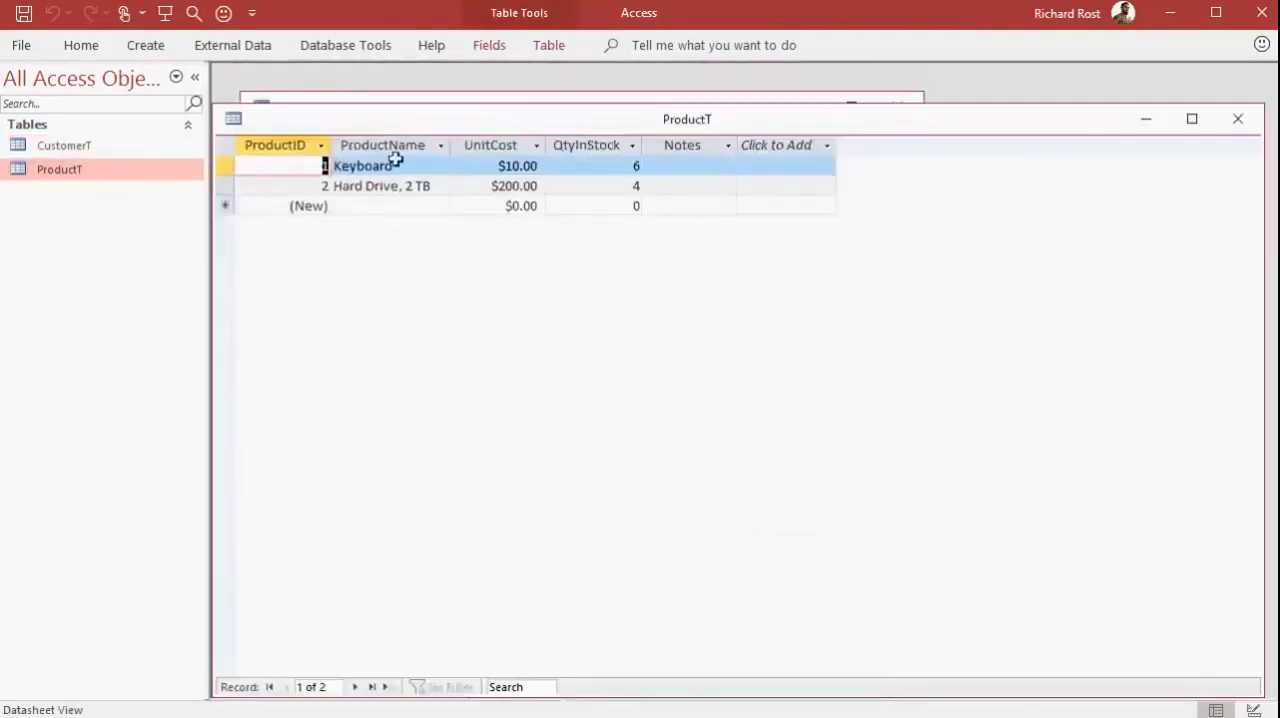
{"action": "left_click_drag", "start_coordinate": [213, 105], "coordinate": [474, 194]}
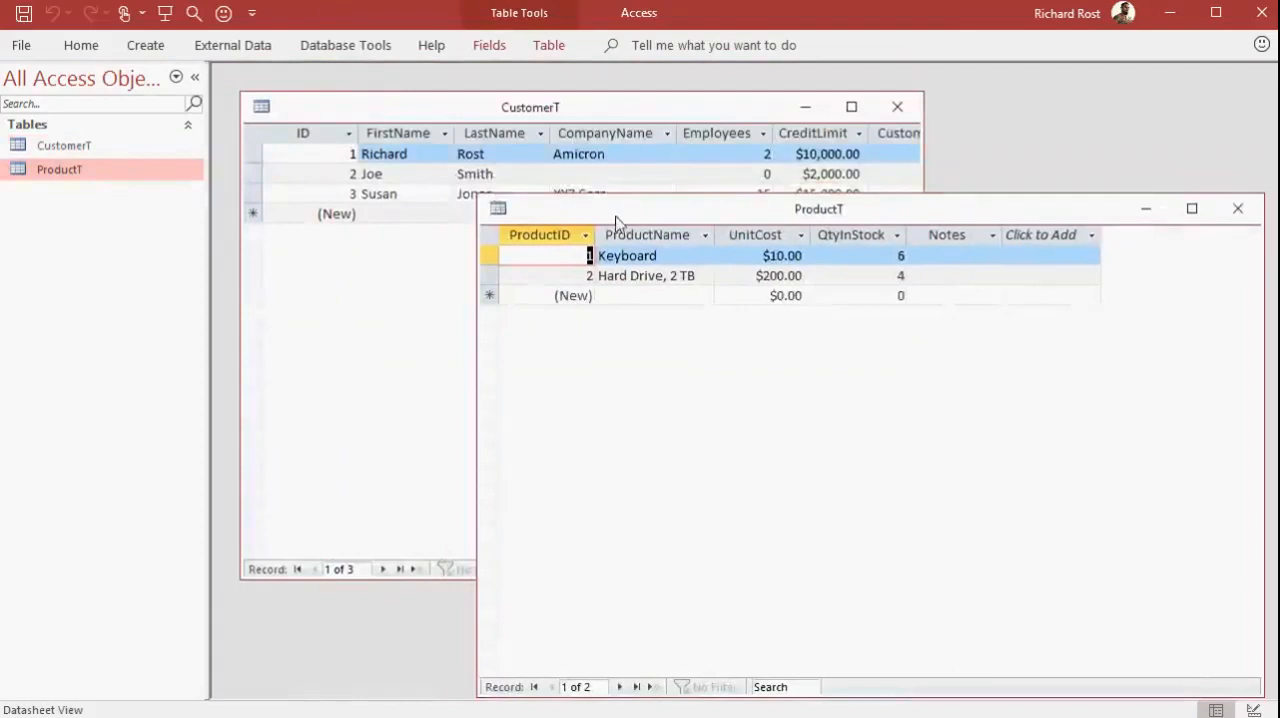
{"action": "left_click_drag", "start_coordinate": [608, 218], "coordinate": [590, 174]}
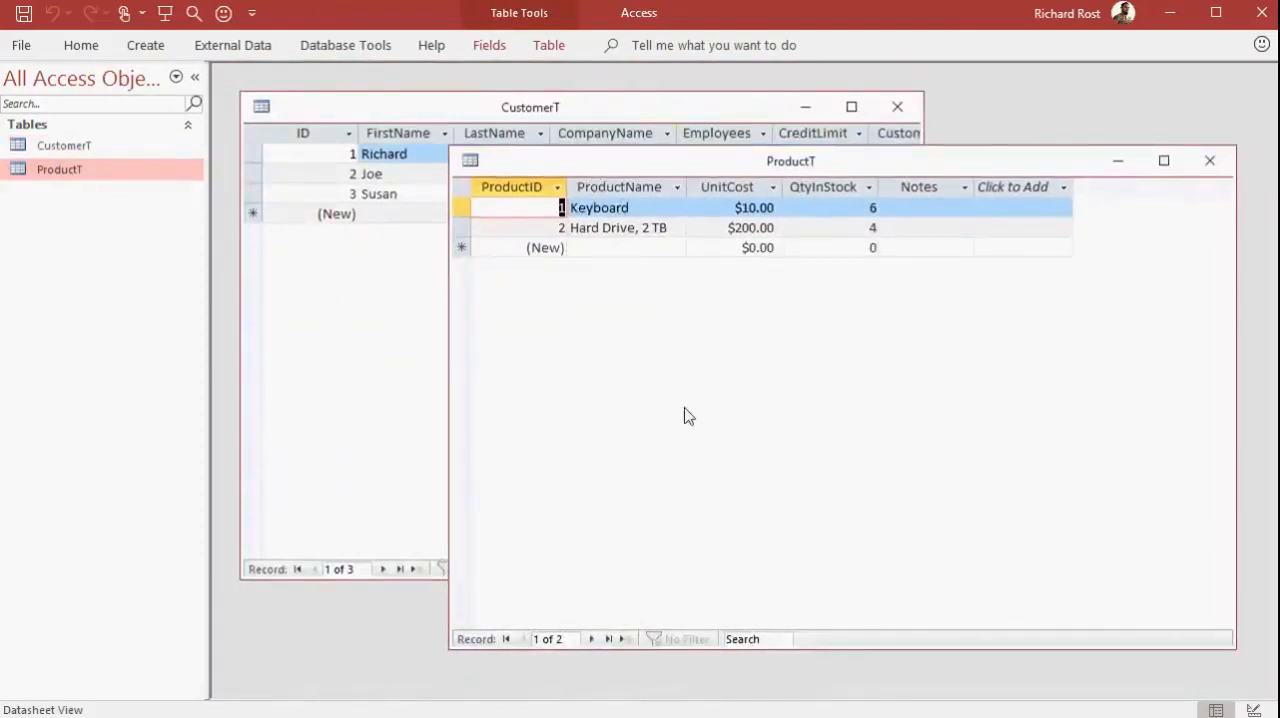
{"action": "left_click", "coordinate": [1210, 161]}
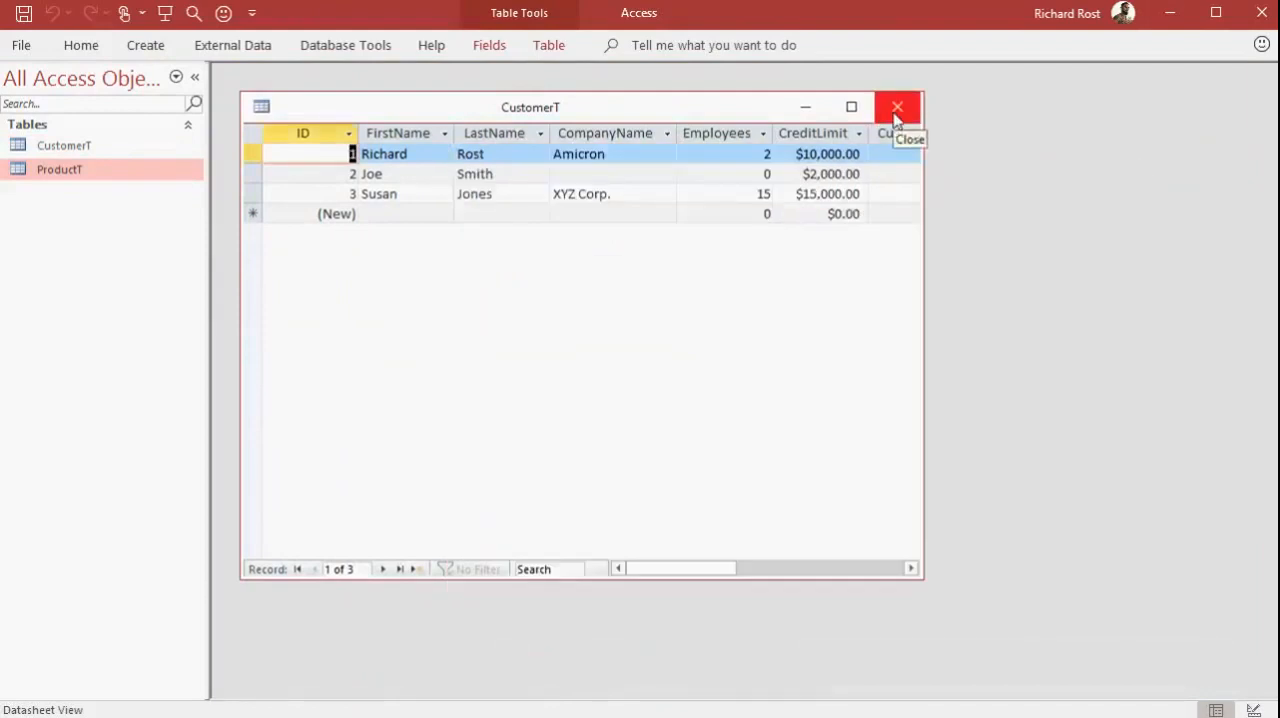
{"action": "left_click", "coordinate": [896, 110]}
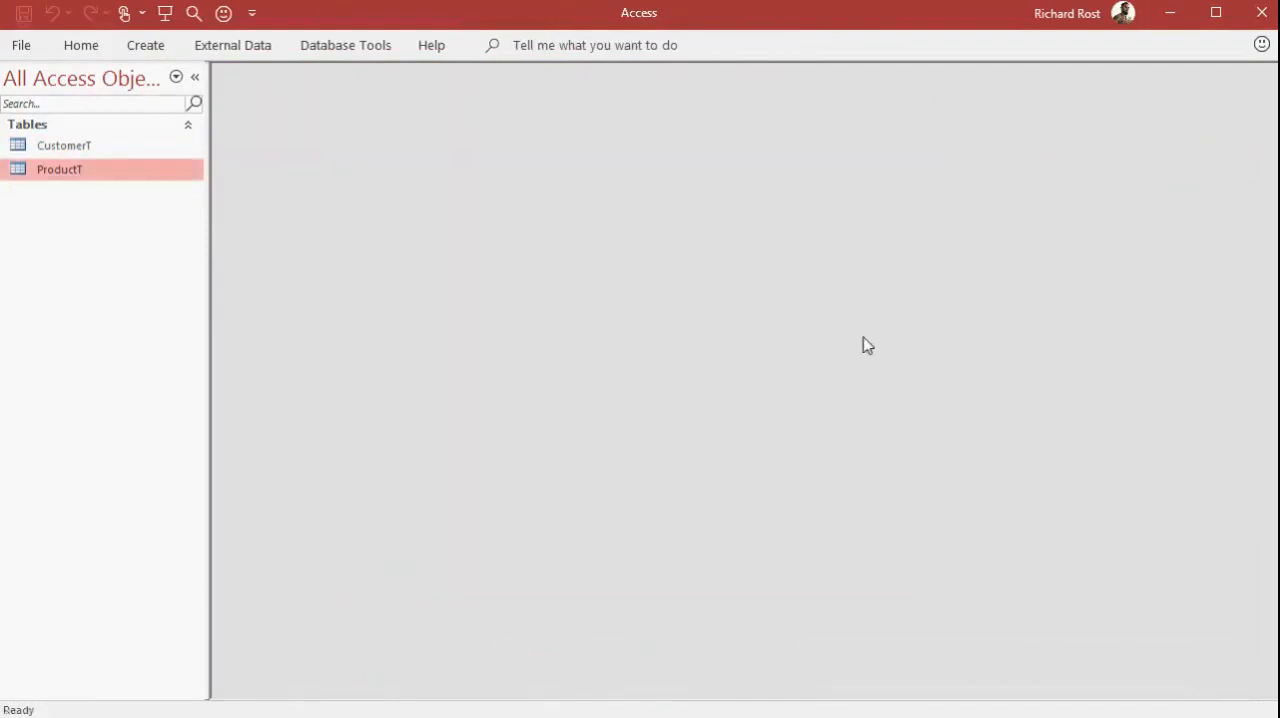
Open the CustomerT table, reposition its window, and filter the State column to show only NY
{"action": "double_click", "coordinate": [67, 153]}
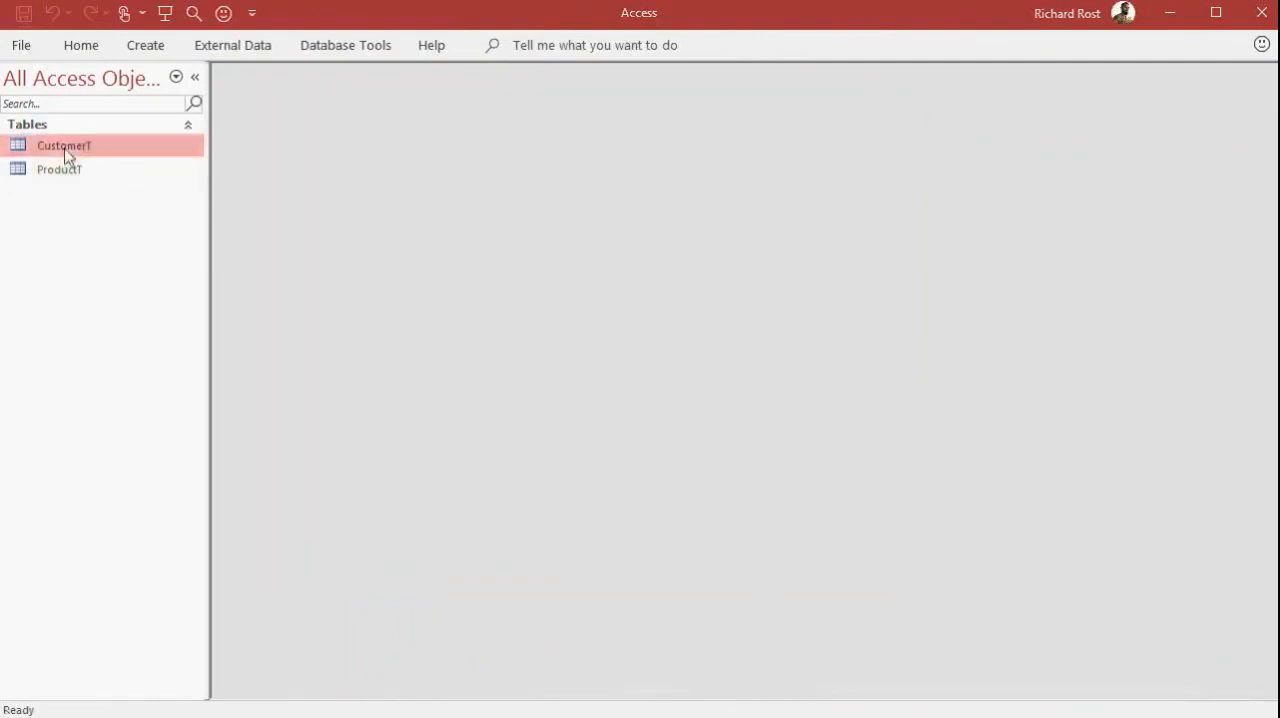
{"action": "left_click_drag", "start_coordinate": [738, 126], "coordinate": [744, 104]}
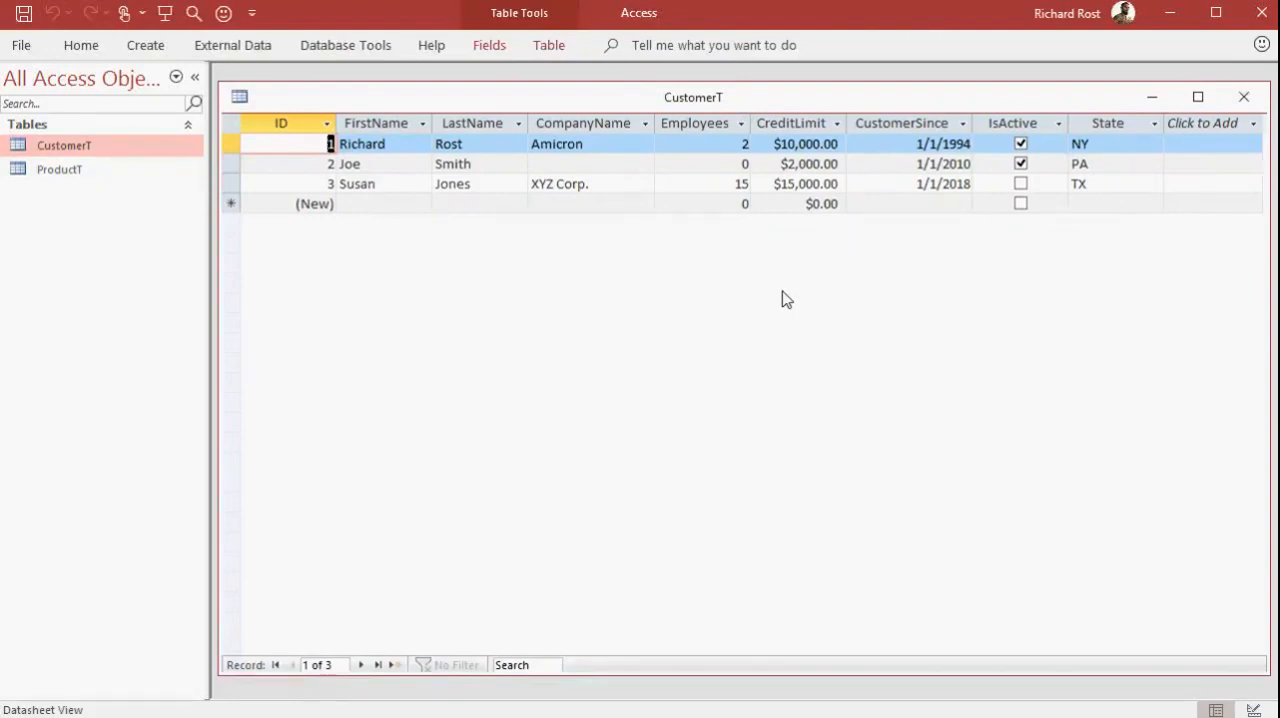
{"action": "left_click", "coordinate": [1156, 124]}
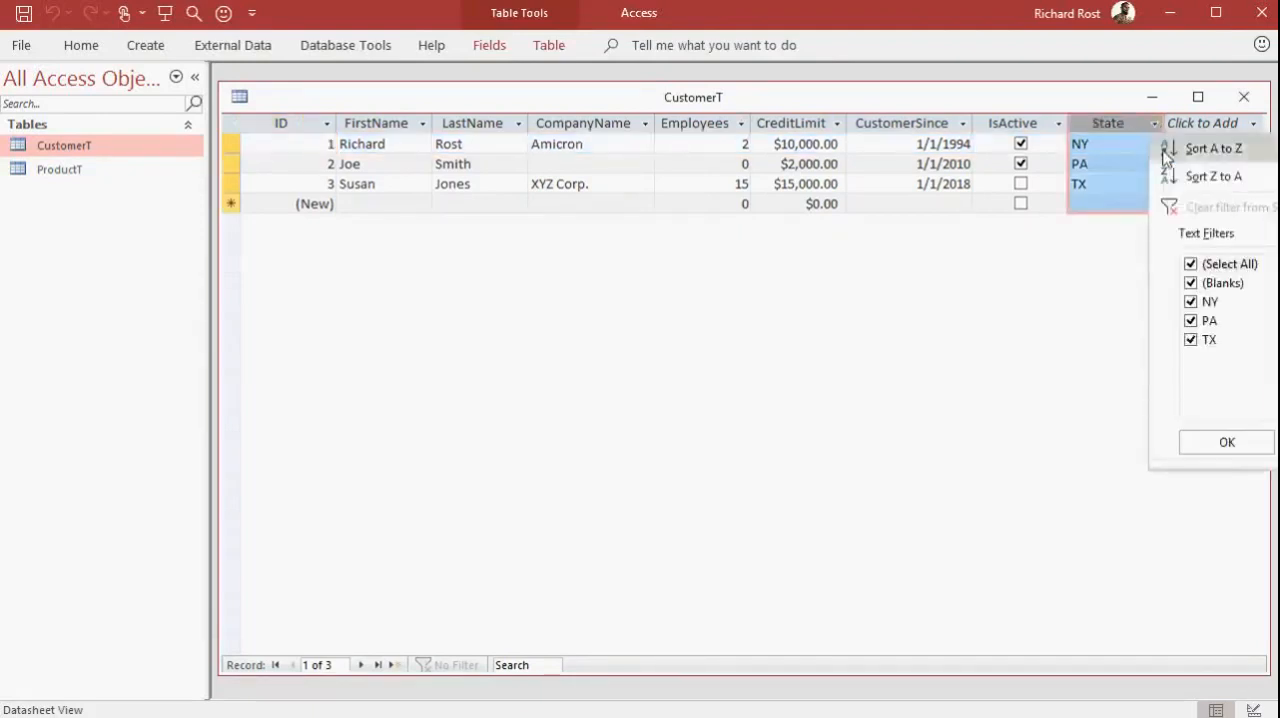
{"action": "left_click", "coordinate": [1191, 264]}
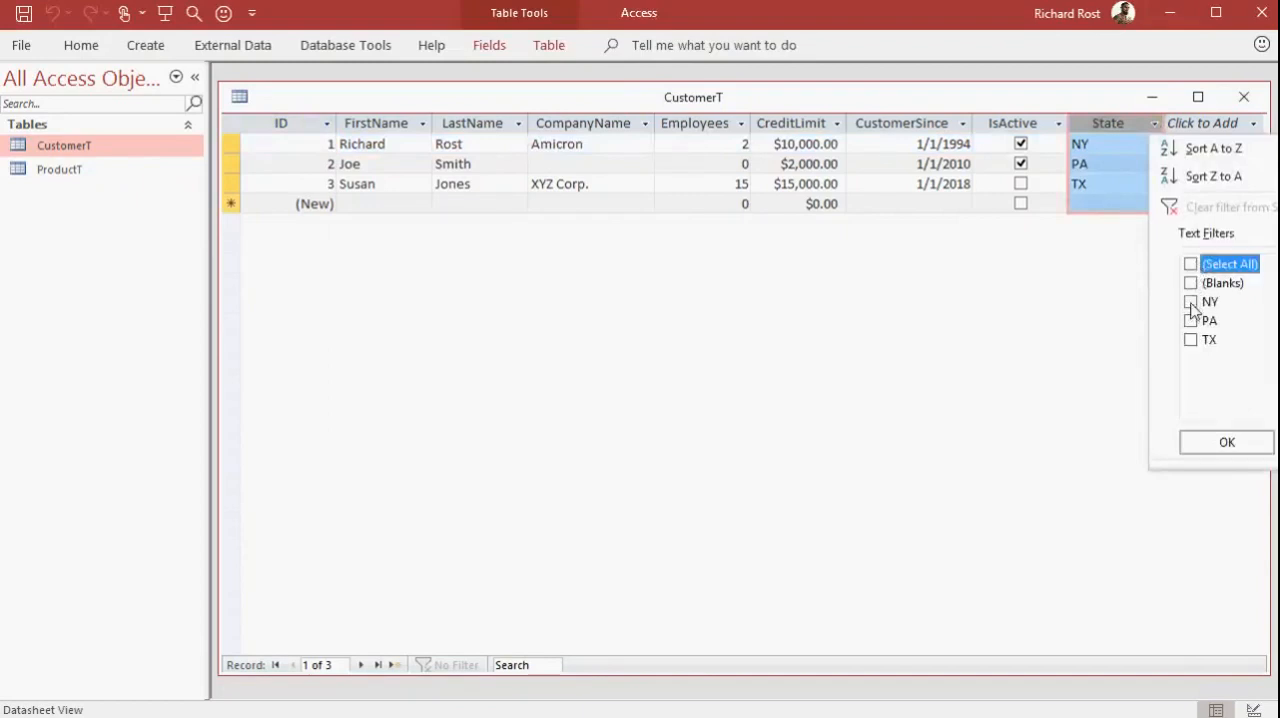
{"action": "left_click", "coordinate": [1225, 443]}
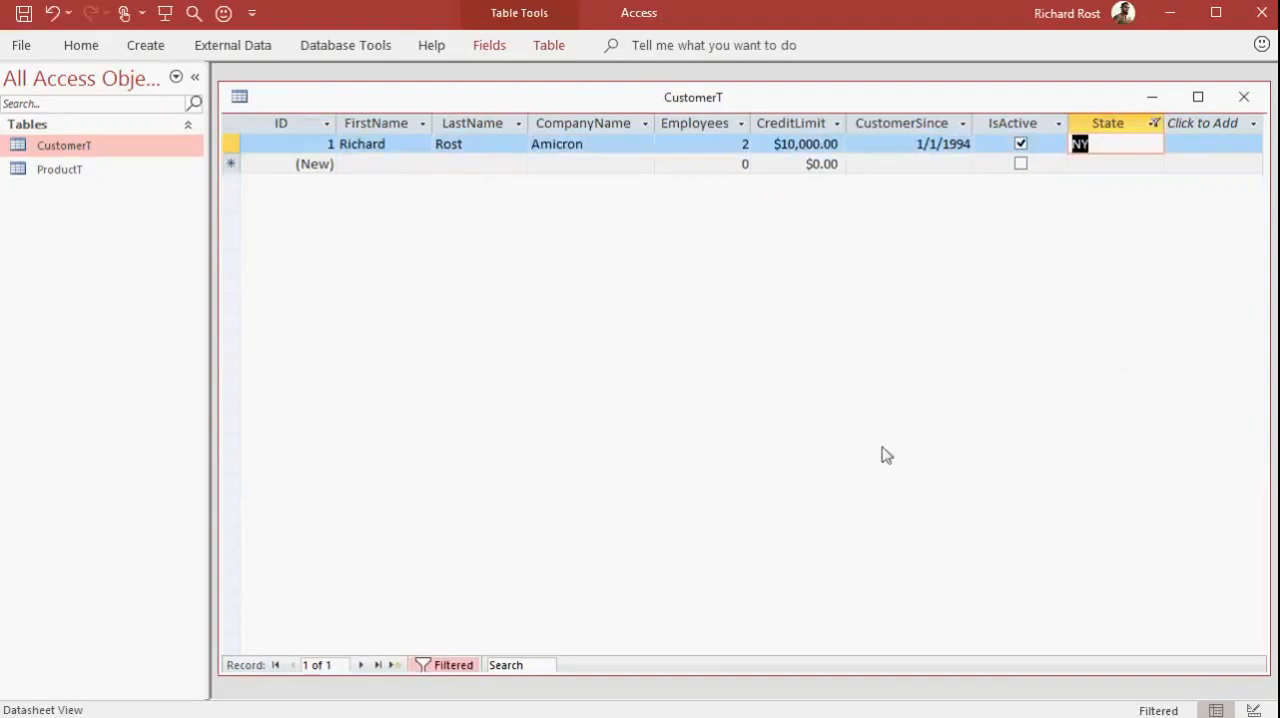
Remove the filter from CustomerT and change the XYZ Corp. customer's State to NY
{"action": "left_click", "coordinate": [449, 665]}
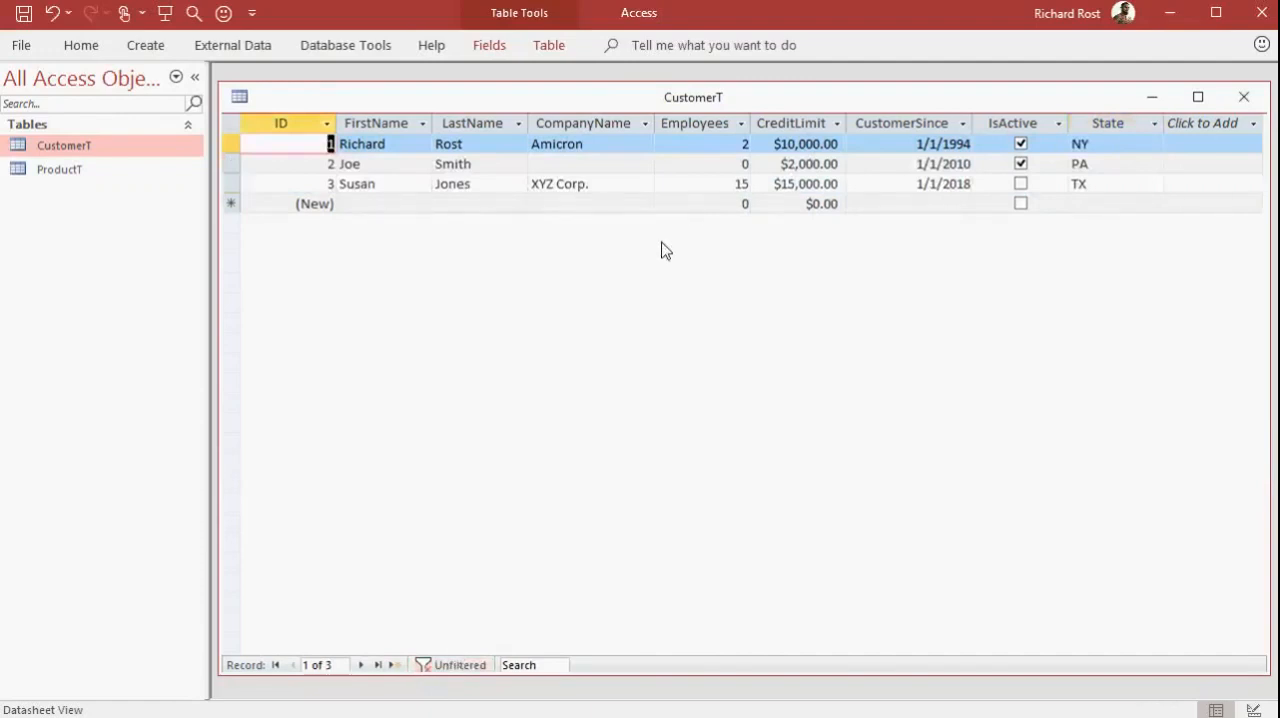
{"action": "double_click", "coordinate": [1104, 184]}
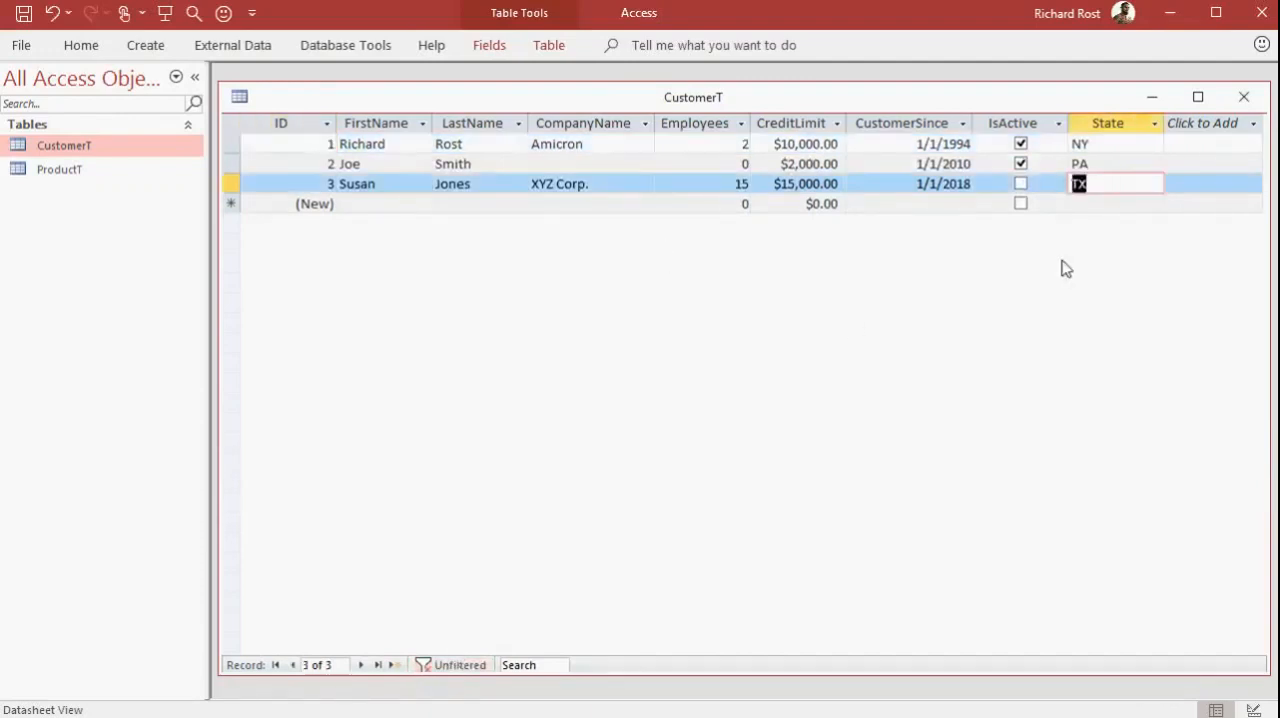
{"action": "type", "text": "NY"}
{"action": "left_click", "coordinate": [1094, 203]}
Filter CustomerT's State column to show only NY, and turn the filter off again to show all customers
{"action": "left_click", "coordinate": [1156, 124]}
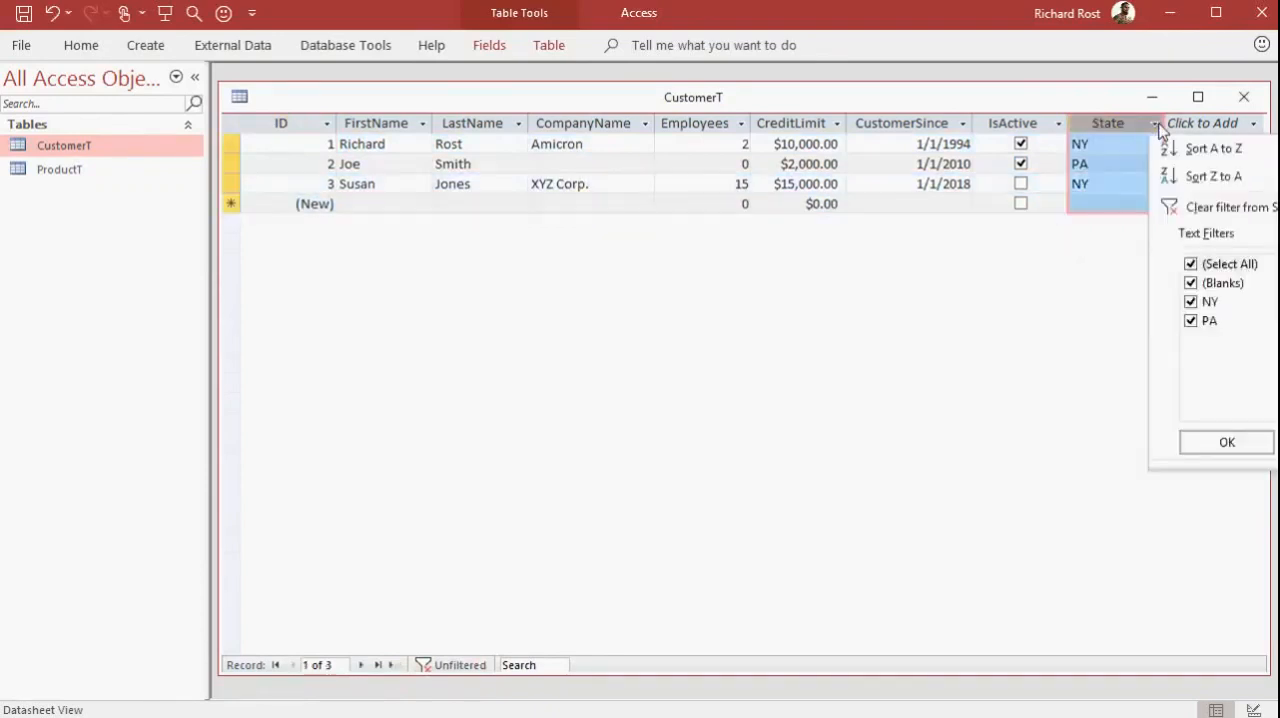
{"action": "left_click", "coordinate": [1190, 264]}
{"action": "left_click", "coordinate": [1190, 321]}
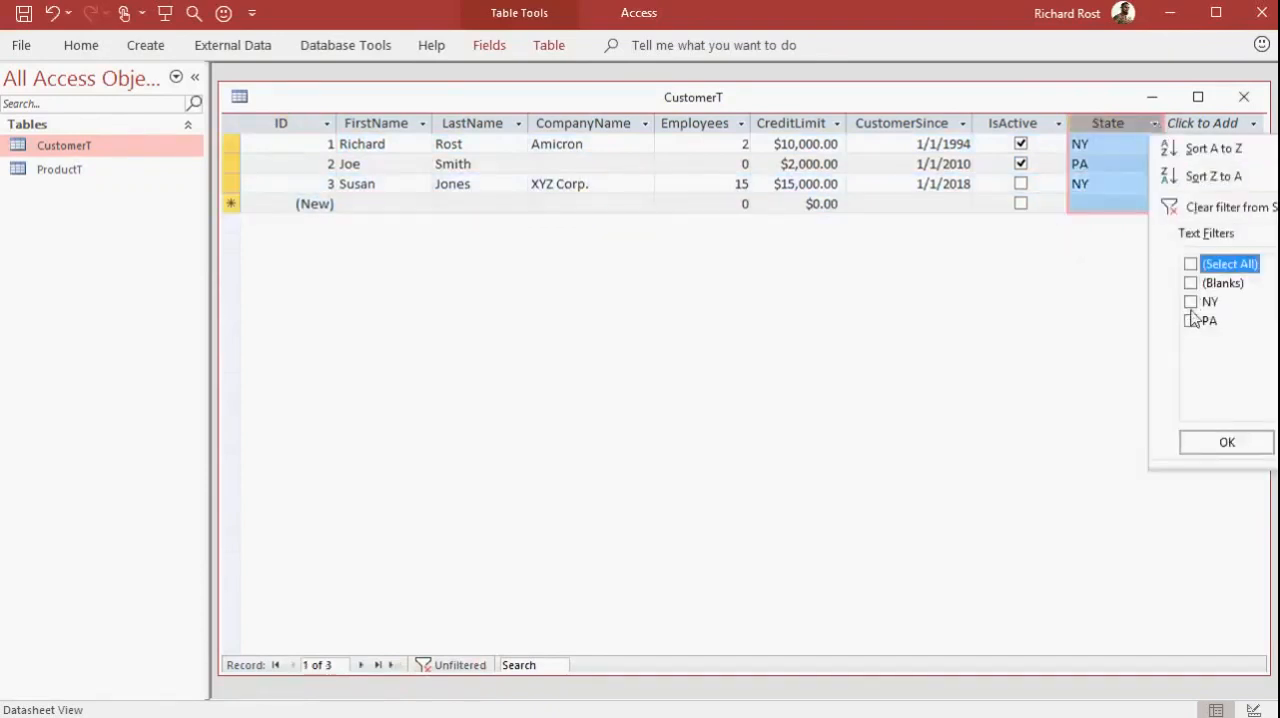
{"action": "left_click", "coordinate": [1190, 321]}
{"action": "left_click", "coordinate": [1190, 302]}
{"action": "left_click", "coordinate": [1232, 442]}
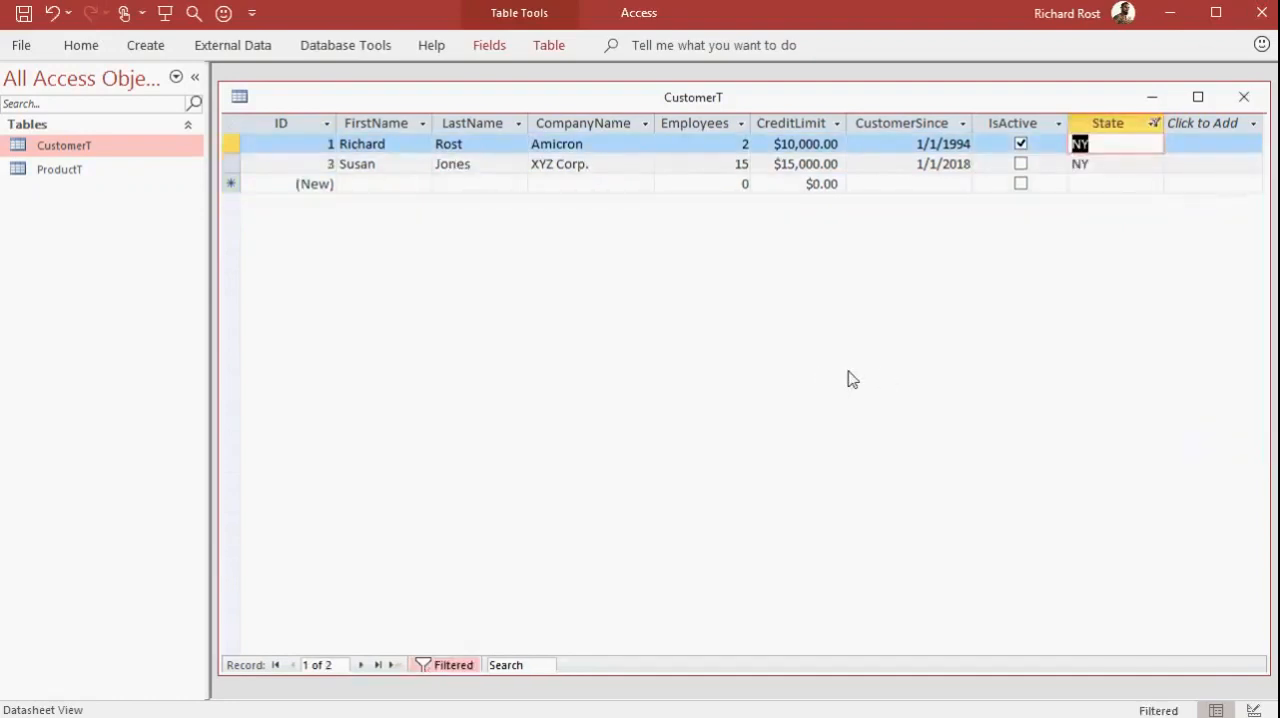
{"action": "left_click", "coordinate": [440, 664]}
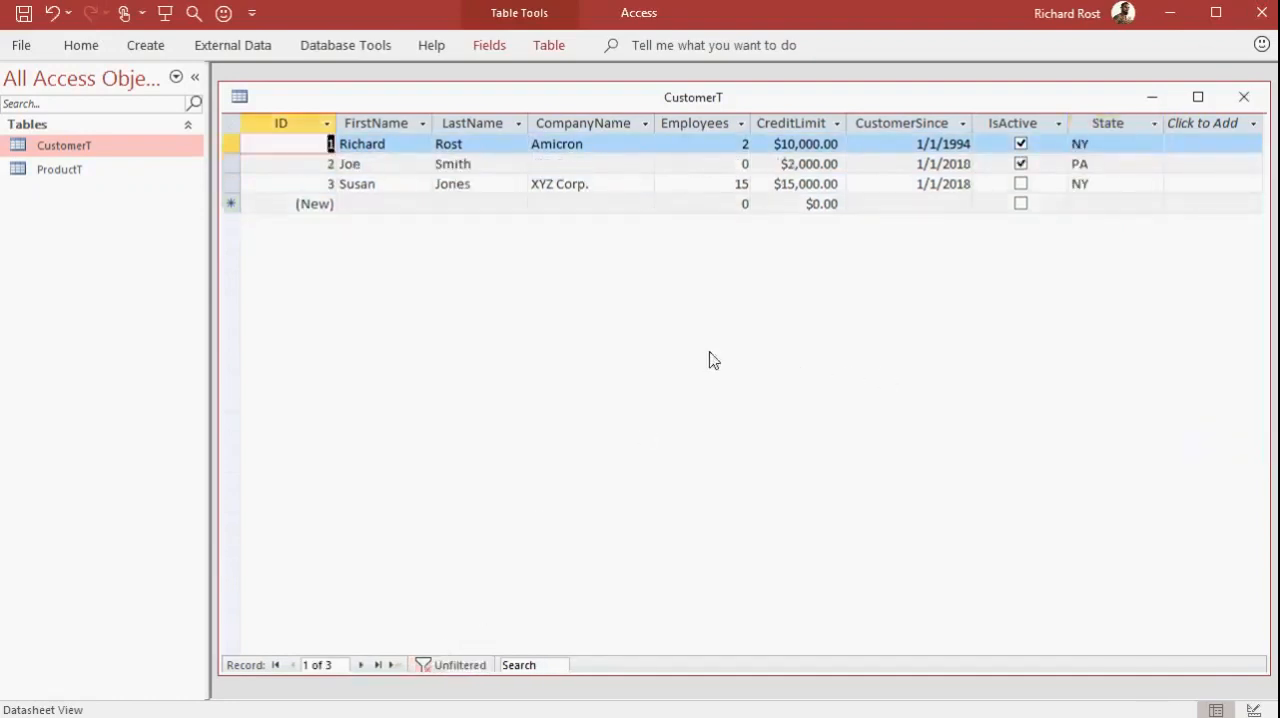
{"action": "left_click", "coordinate": [1096, 270]}
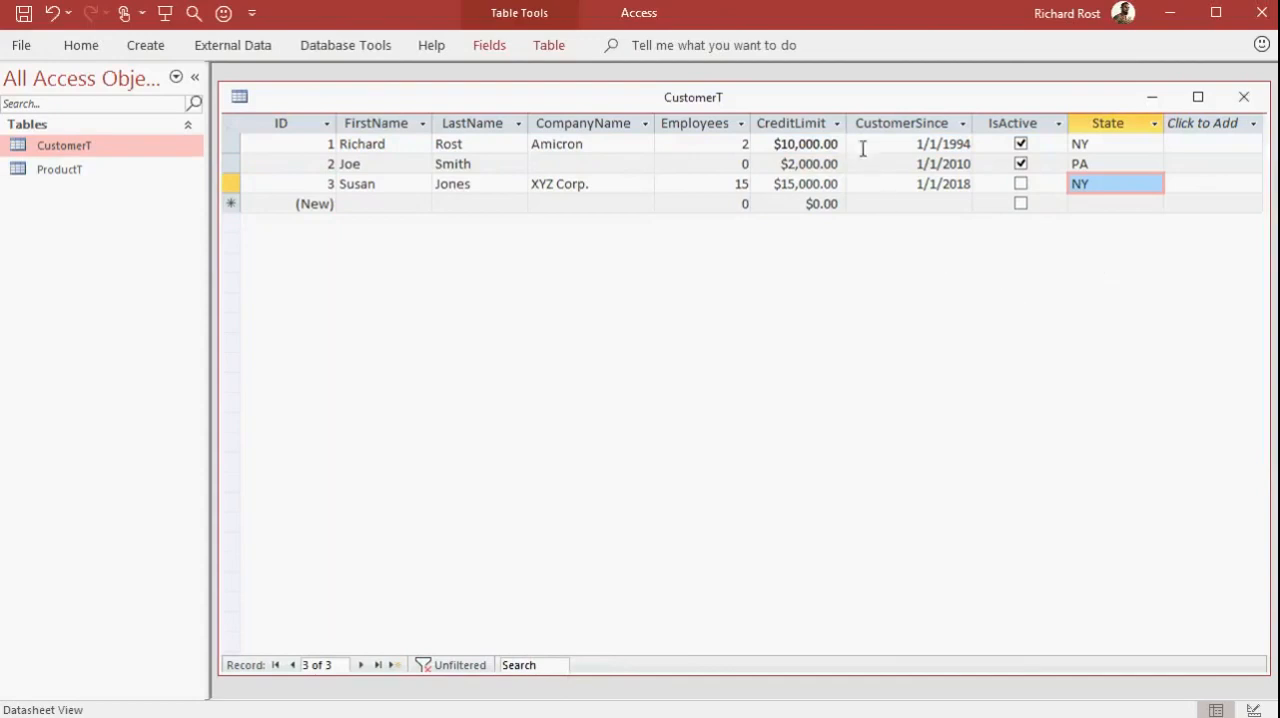
Filter CustomerT for a CreditLimit greater than or equal to 10000, and turn the filter off again
{"action": "left_click", "coordinate": [836, 123]}
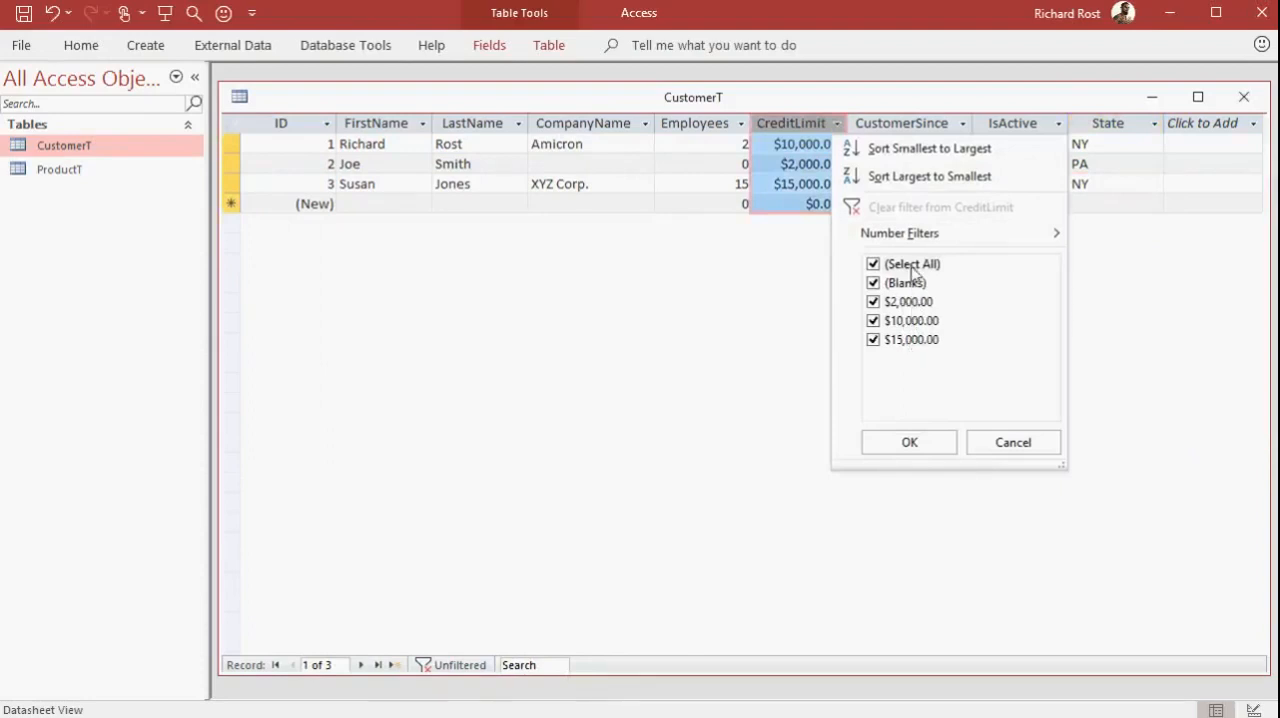
{"action": "mouse_move", "coordinate": [930, 233]}
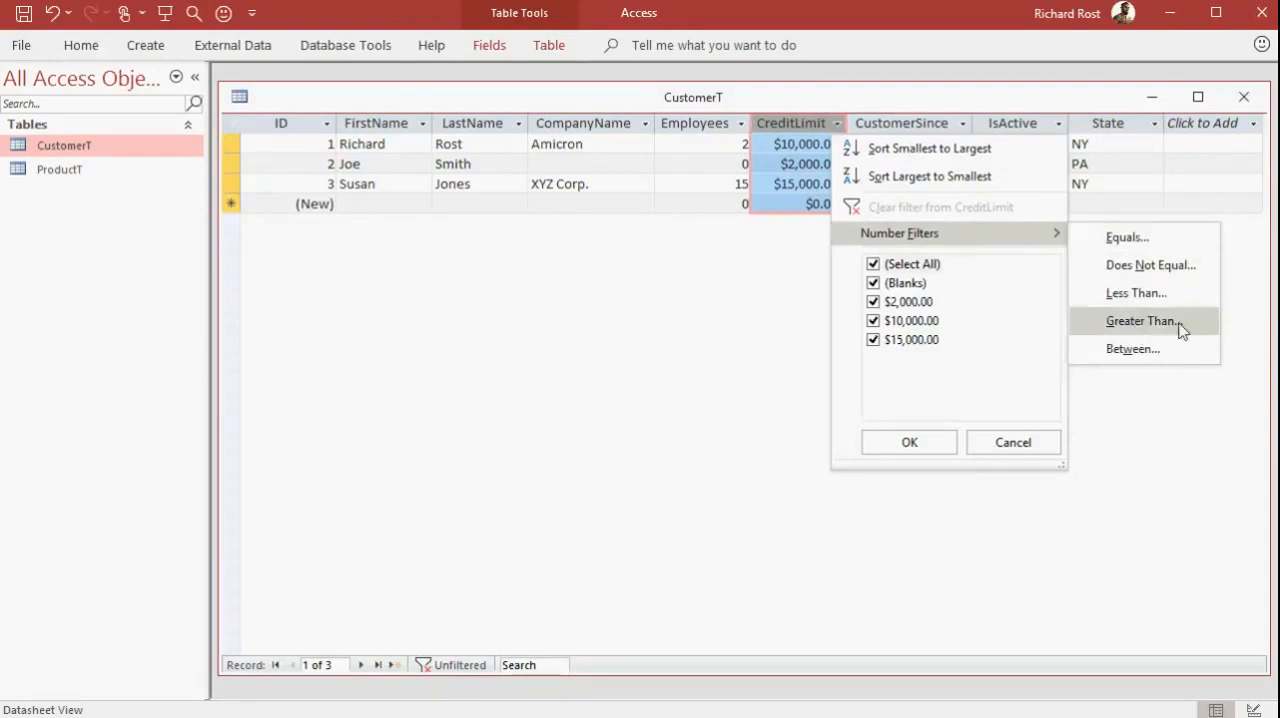
{"action": "left_click", "coordinate": [1148, 330]}
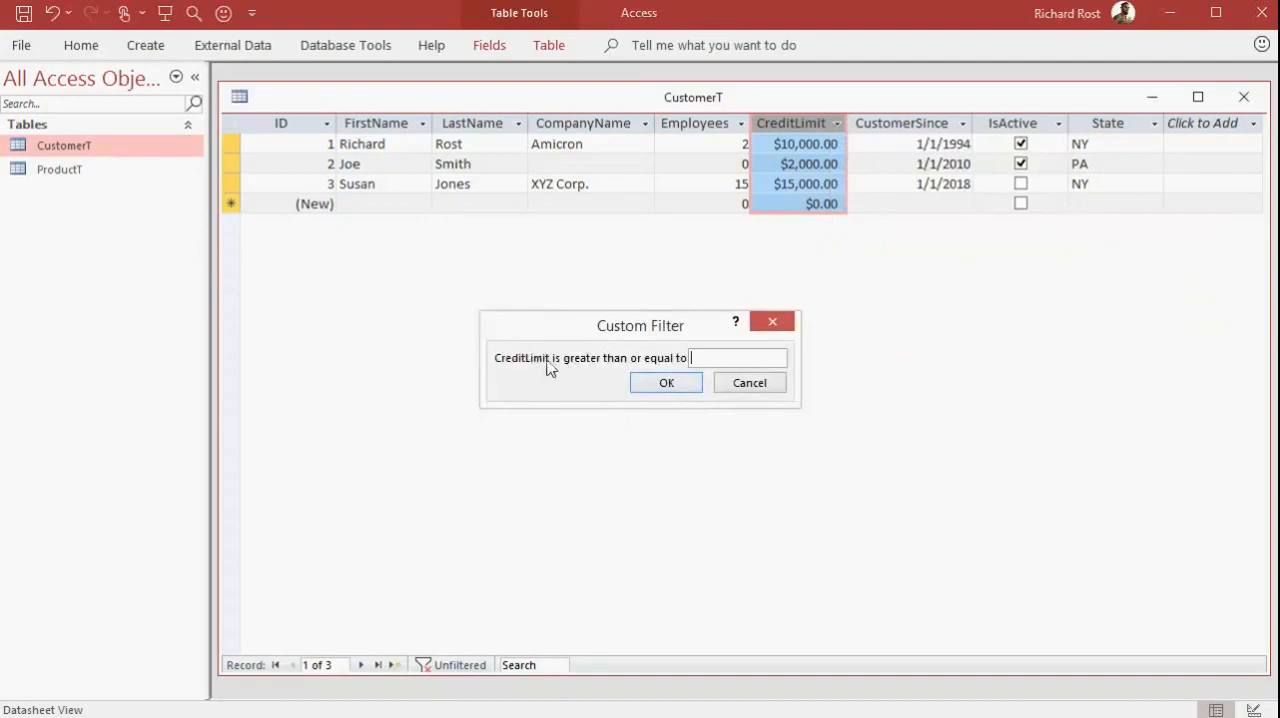
{"action": "type", "text": "10000"}
{"action": "key", "text": "Return"}
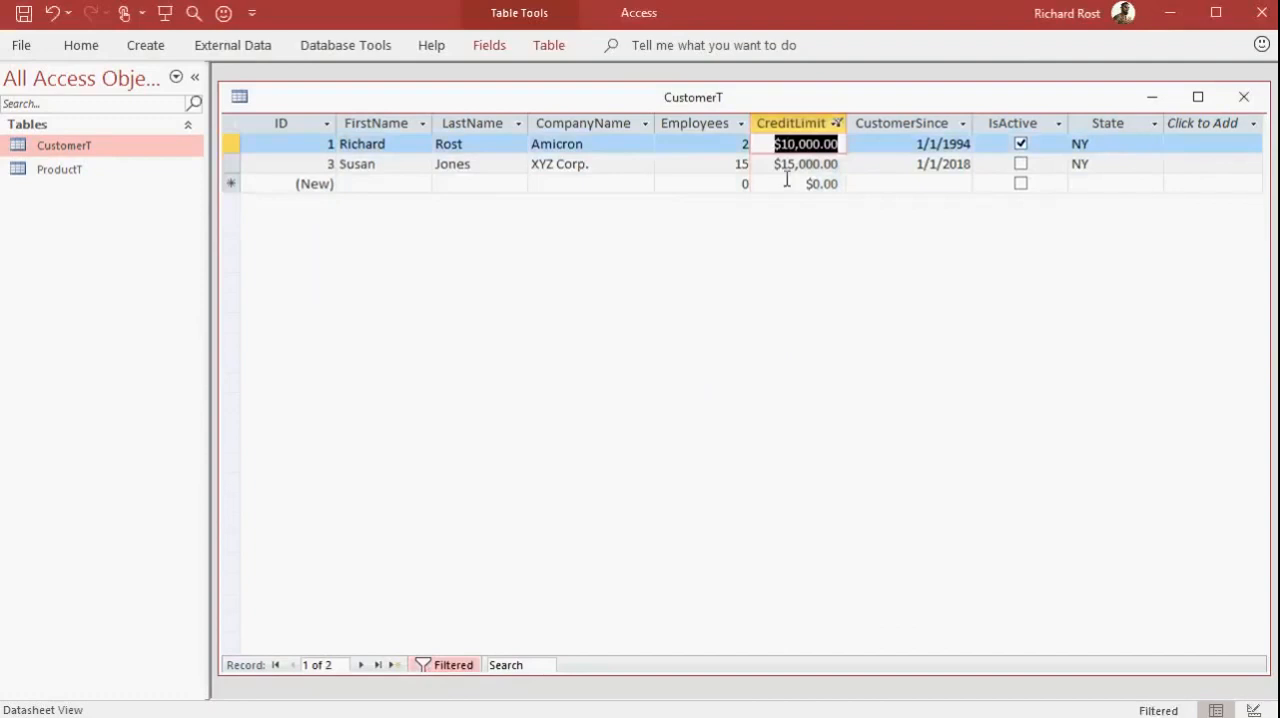
{"action": "left_click", "coordinate": [440, 664]}
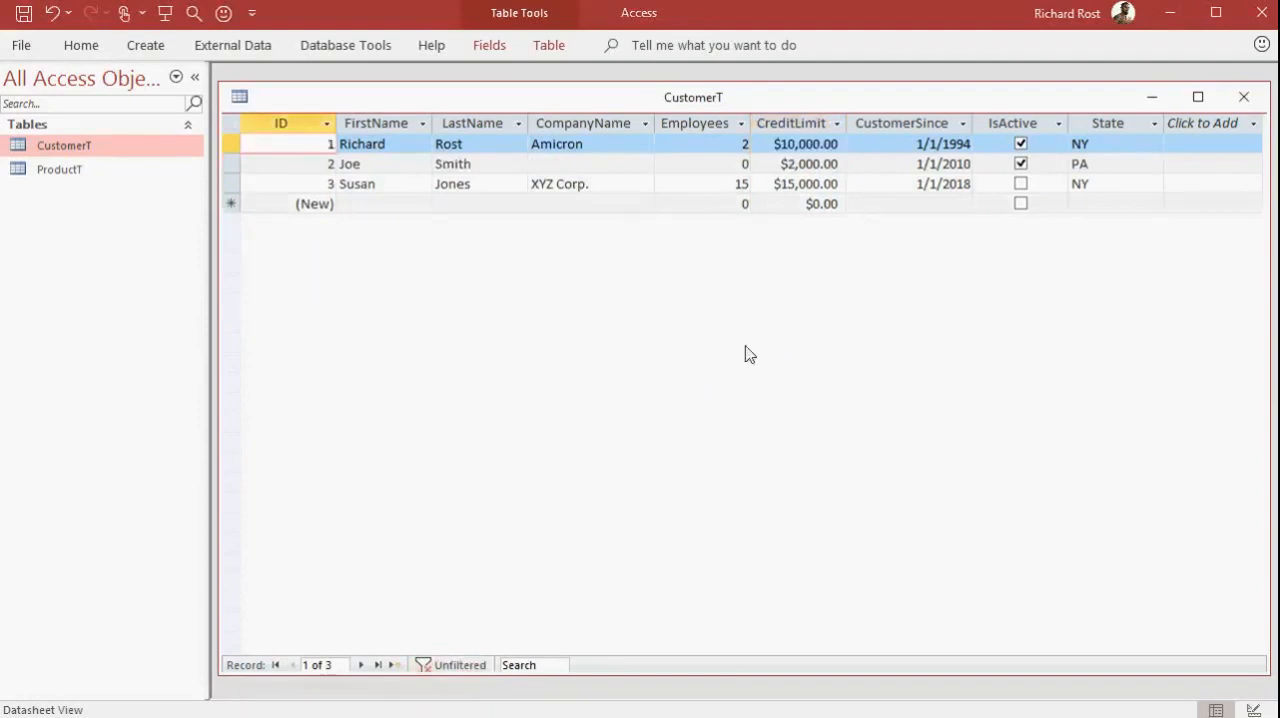
Filter CustomerT on two columns at once: State NY and CreditLimit greater than or equal to 10000
{"action": "left_click", "coordinate": [1154, 123]}
{"action": "left_click", "coordinate": [1191, 265]}
{"action": "left_click", "coordinate": [1191, 301]}
{"action": "left_click", "coordinate": [1230, 442]}
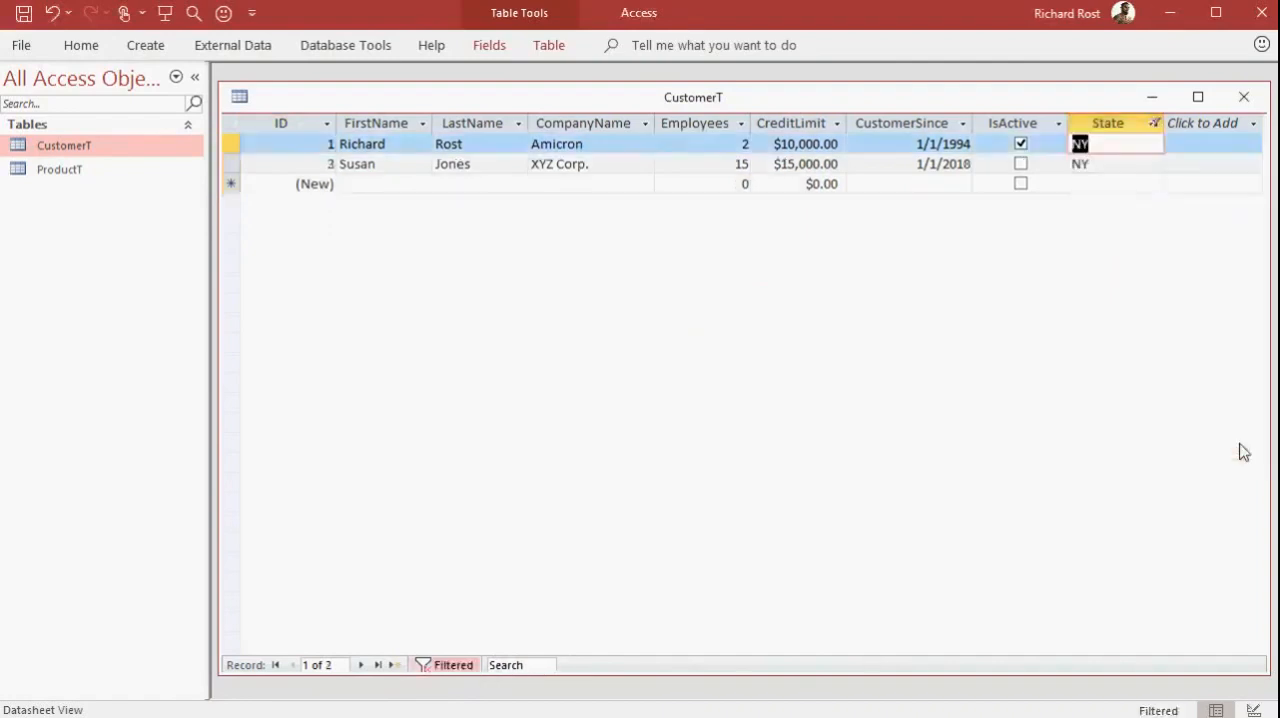
{"action": "left_click", "coordinate": [836, 123]}
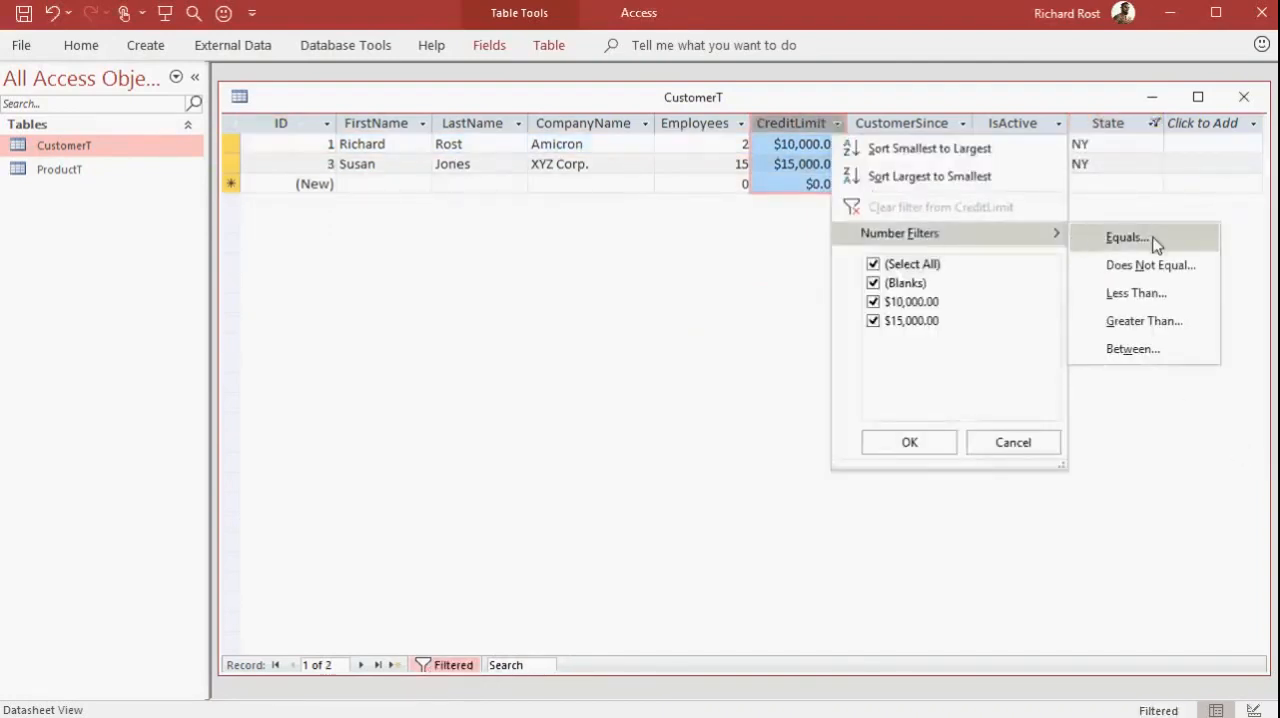
{"action": "left_click", "coordinate": [1152, 321]}
{"action": "type", "text": "10000"}
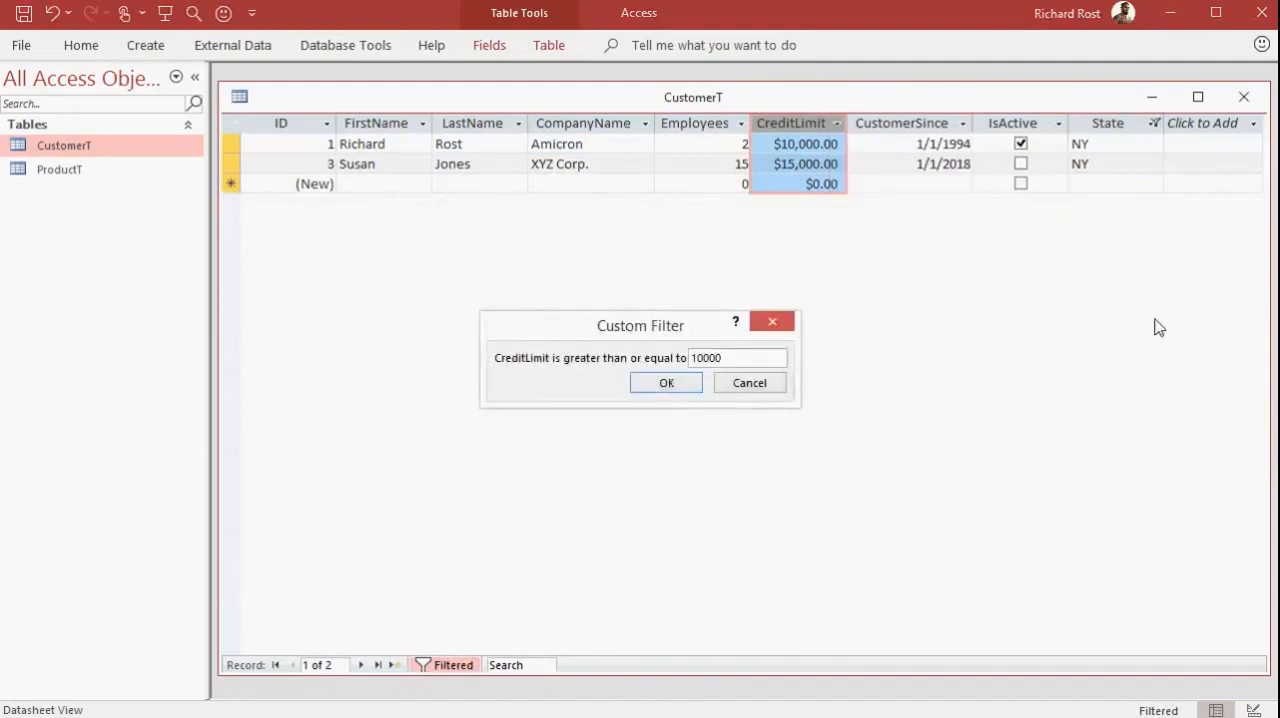
{"action": "key", "text": "Return"}
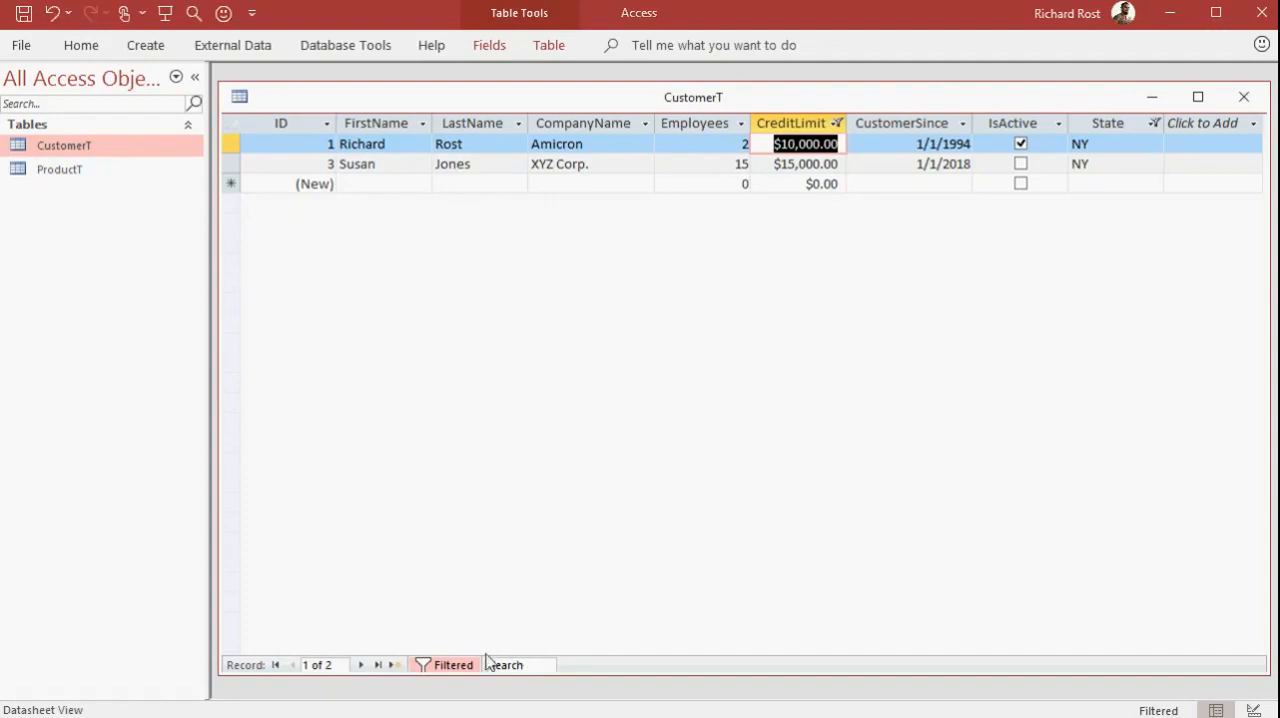
Turn off the filters on CustomerT and close the table, saving its design changes
{"action": "left_click", "coordinate": [452, 665]}
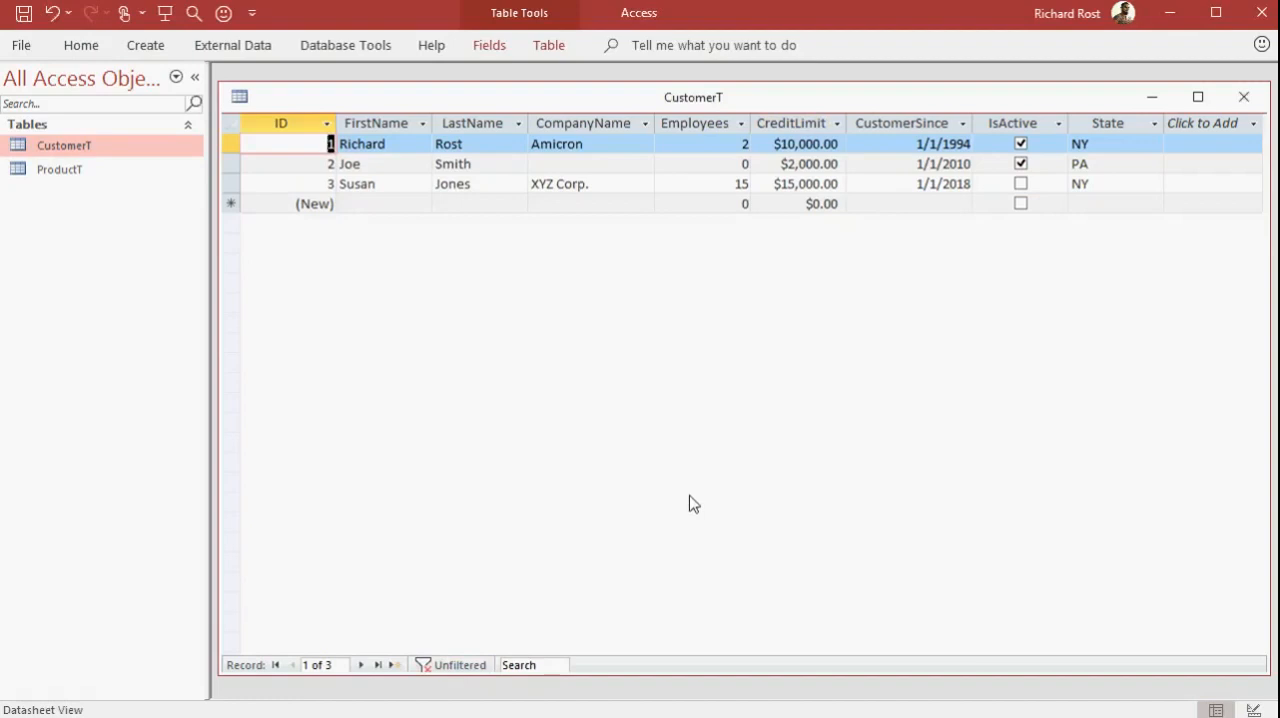
{"action": "left_click", "coordinate": [1243, 96]}
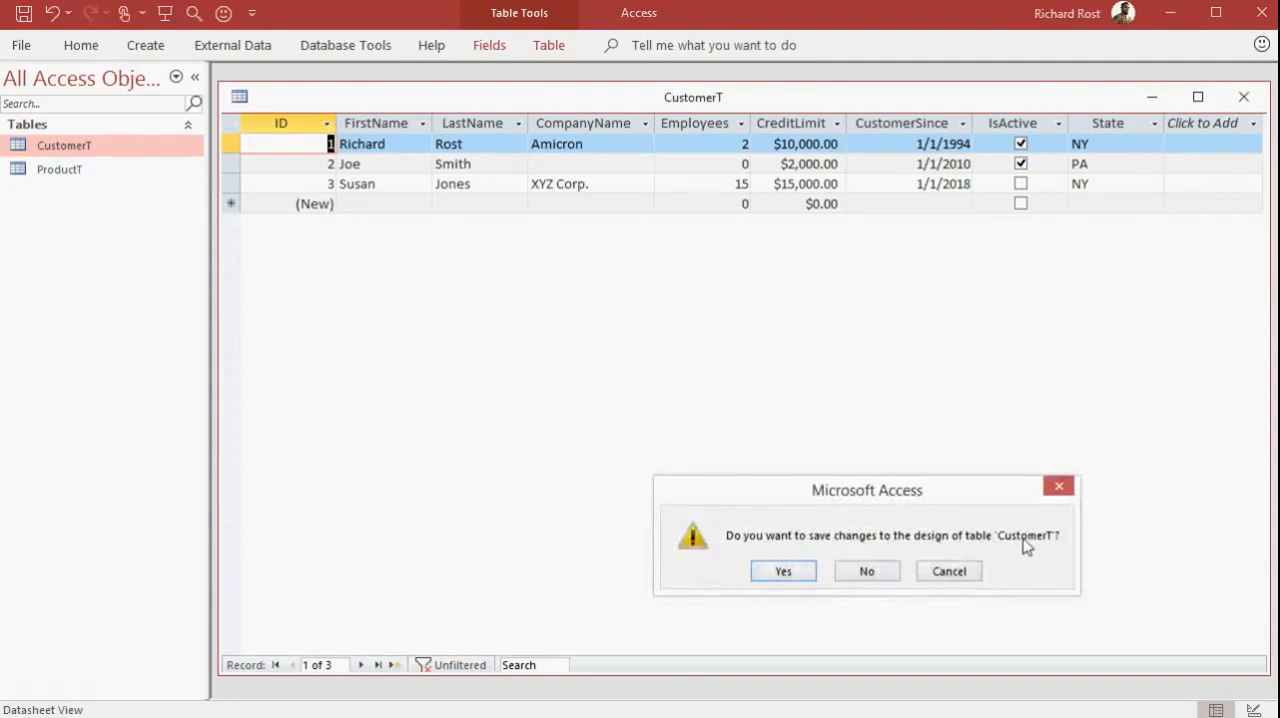
{"action": "left_click", "coordinate": [785, 572]}
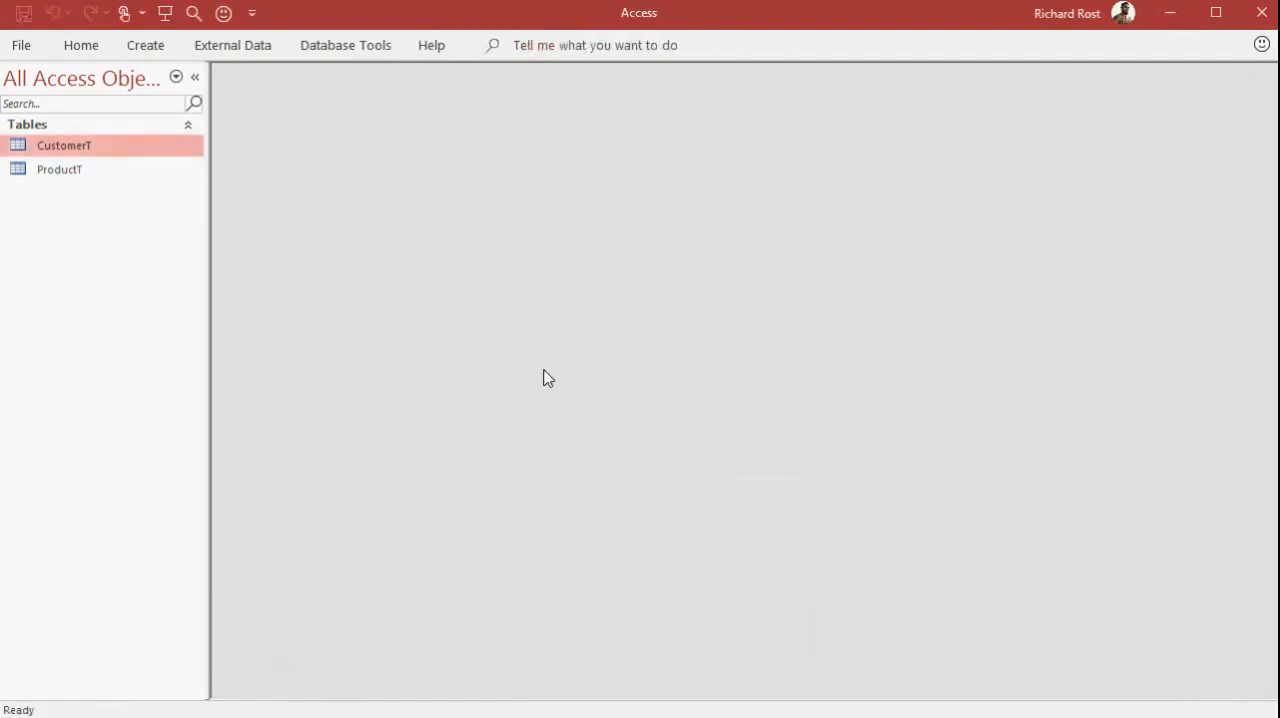
Create a new query in design view based on CustomerT, and lengthen the table's field list to show every field
{"action": "left_click", "coordinate": [150, 48]}
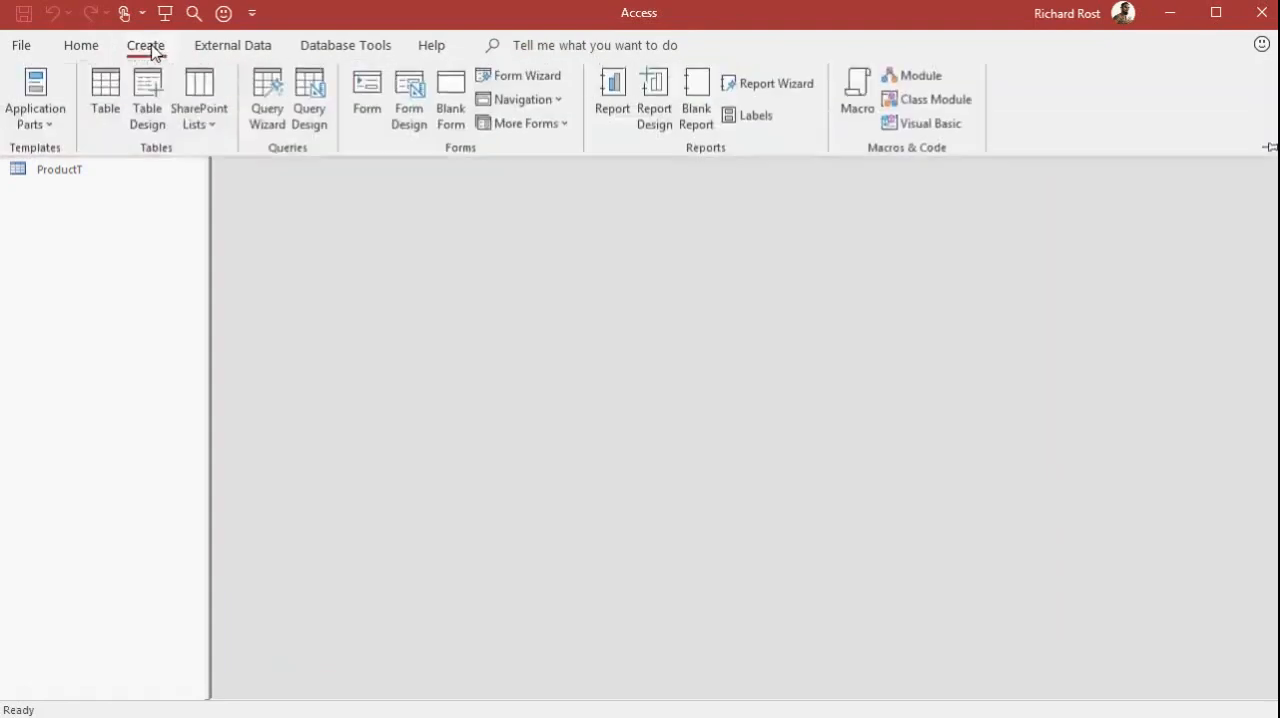
{"action": "left_click", "coordinate": [312, 124]}
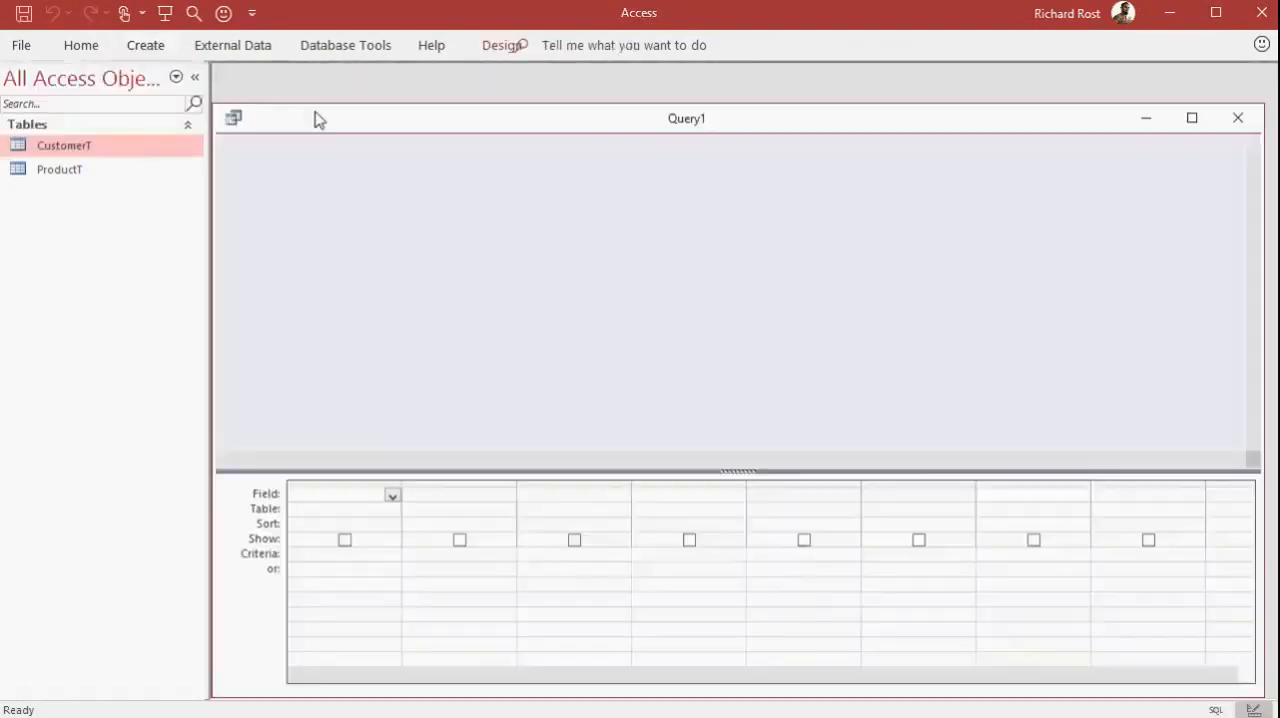
{"action": "left_click_drag", "start_coordinate": [640, 484], "coordinate": [697, 117]}
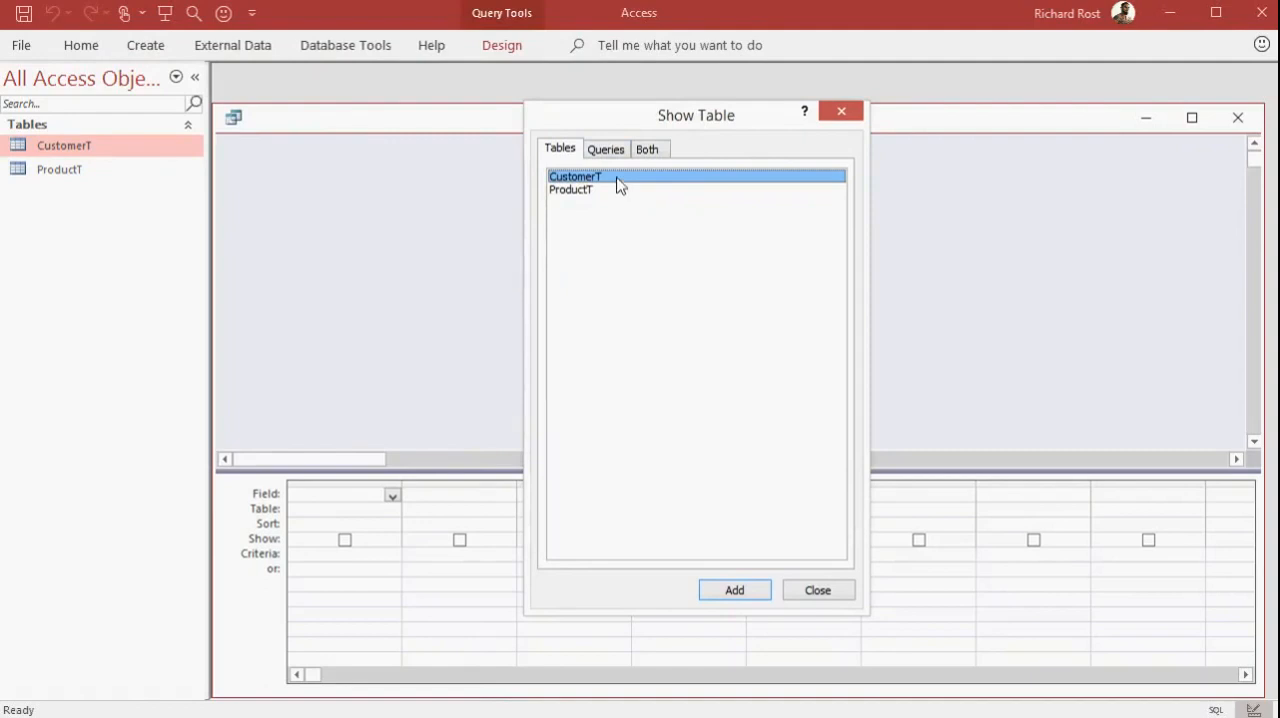
{"action": "left_click", "coordinate": [731, 590]}
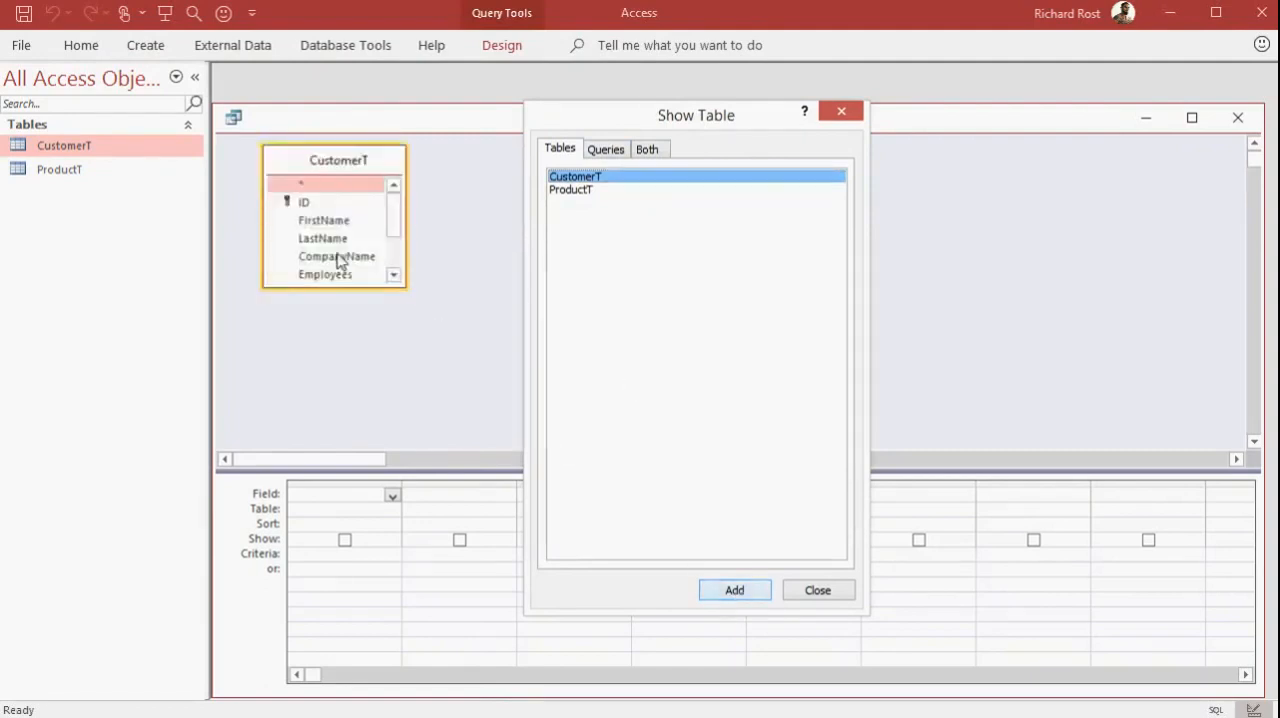
{"action": "left_click", "coordinate": [817, 591]}
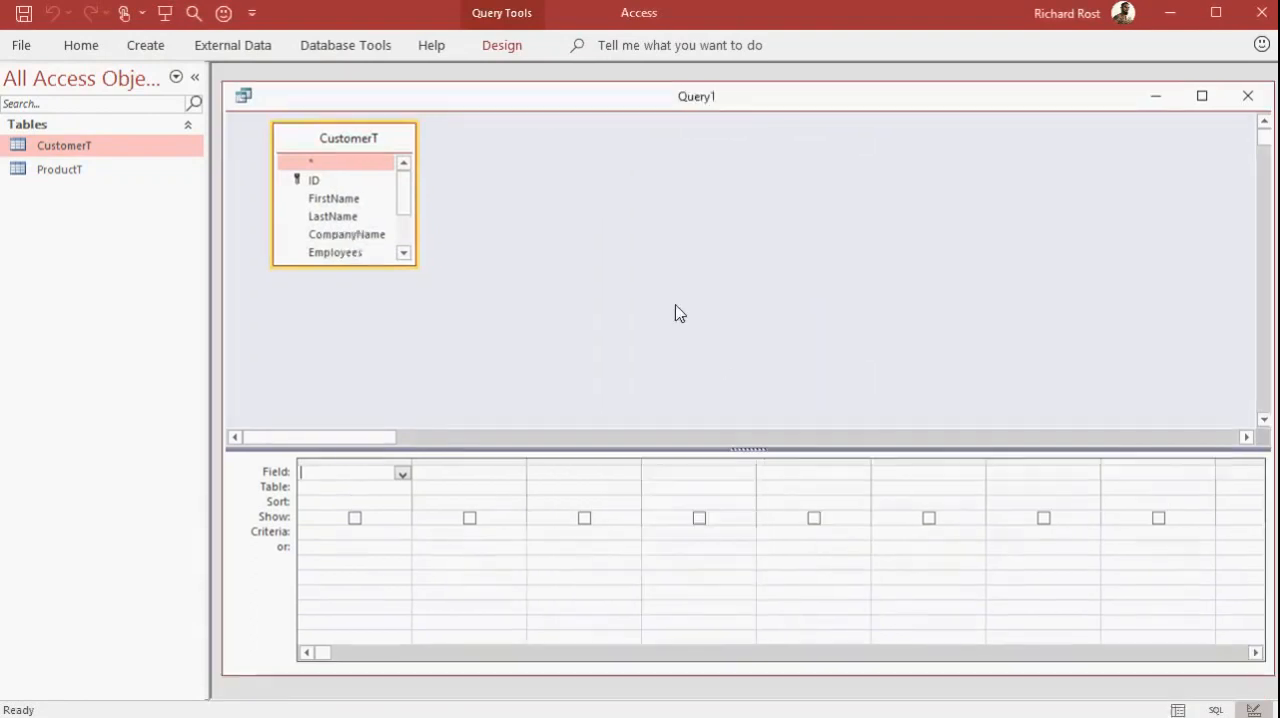
{"action": "left_click_drag", "start_coordinate": [597, 100], "coordinate": [598, 101]}
{"action": "left_click_drag", "start_coordinate": [357, 266], "coordinate": [368, 380]}
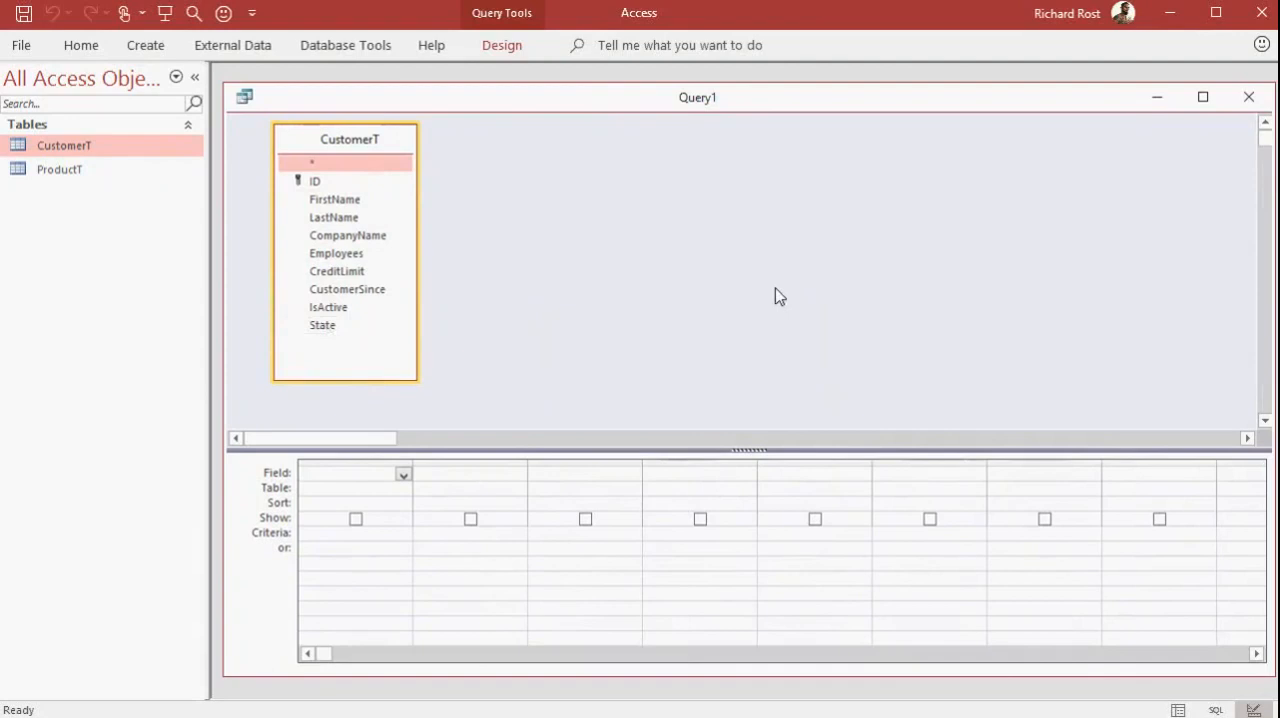
Add the ID field to the query's first column and delete that column again
{"action": "left_click", "coordinate": [338, 189]}
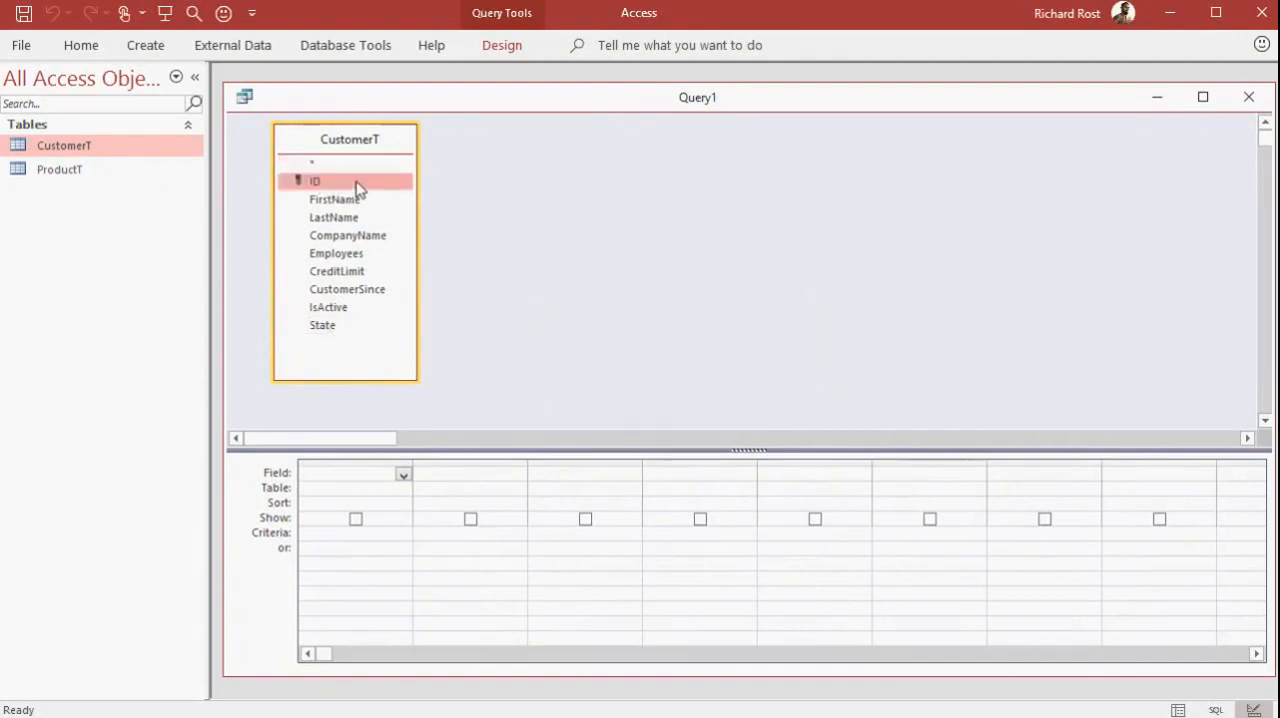
{"action": "left_click_drag", "start_coordinate": [357, 187], "coordinate": [352, 484]}
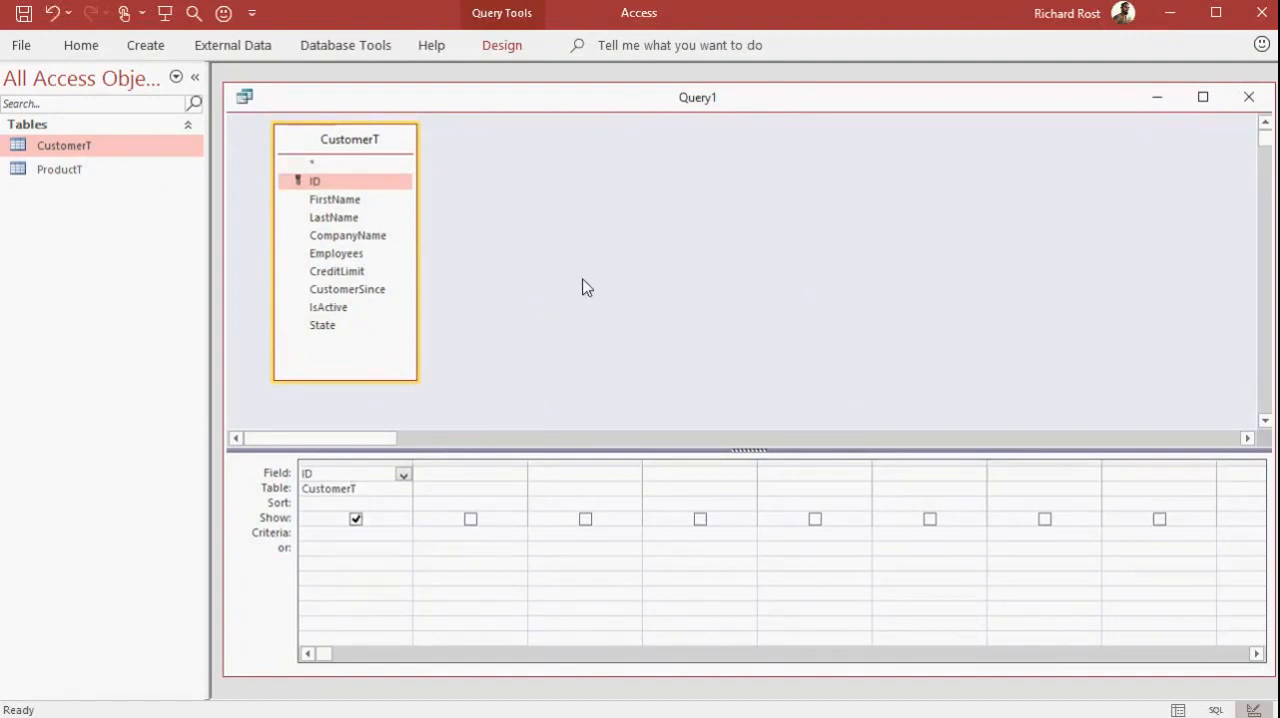
{"action": "left_click", "coordinate": [353, 462]}
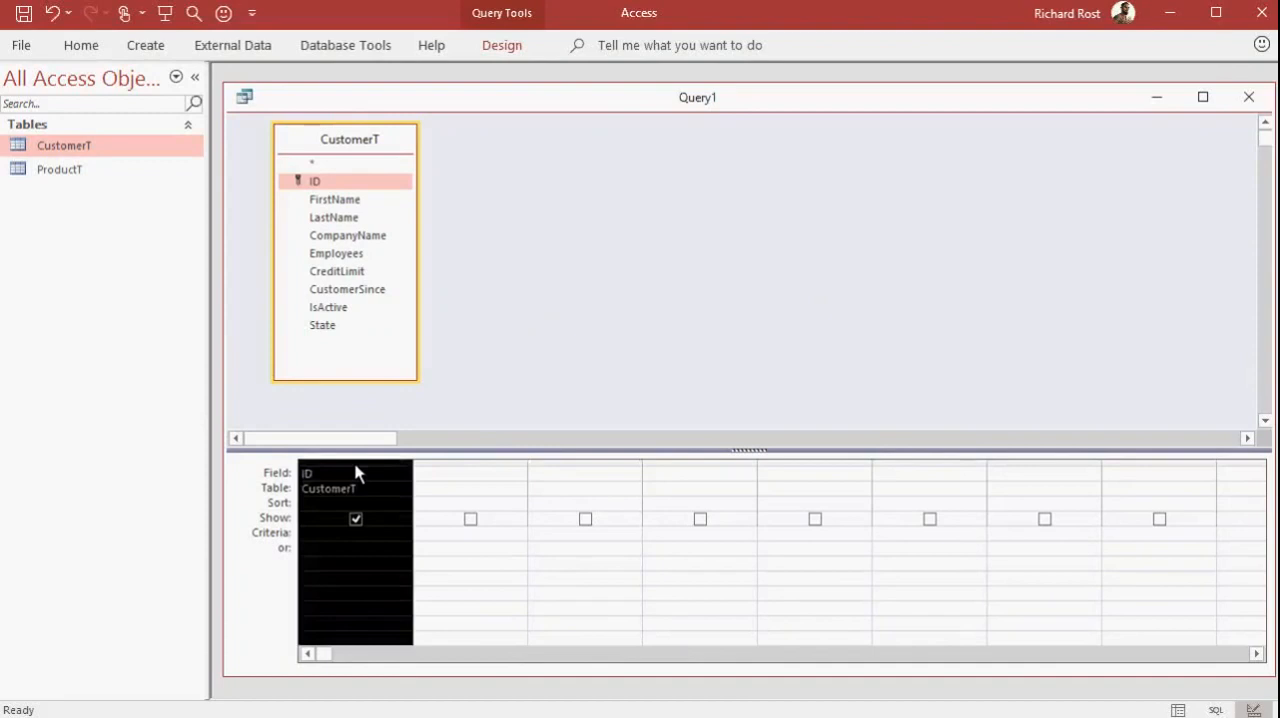
{"action": "key", "text": "Delete"}
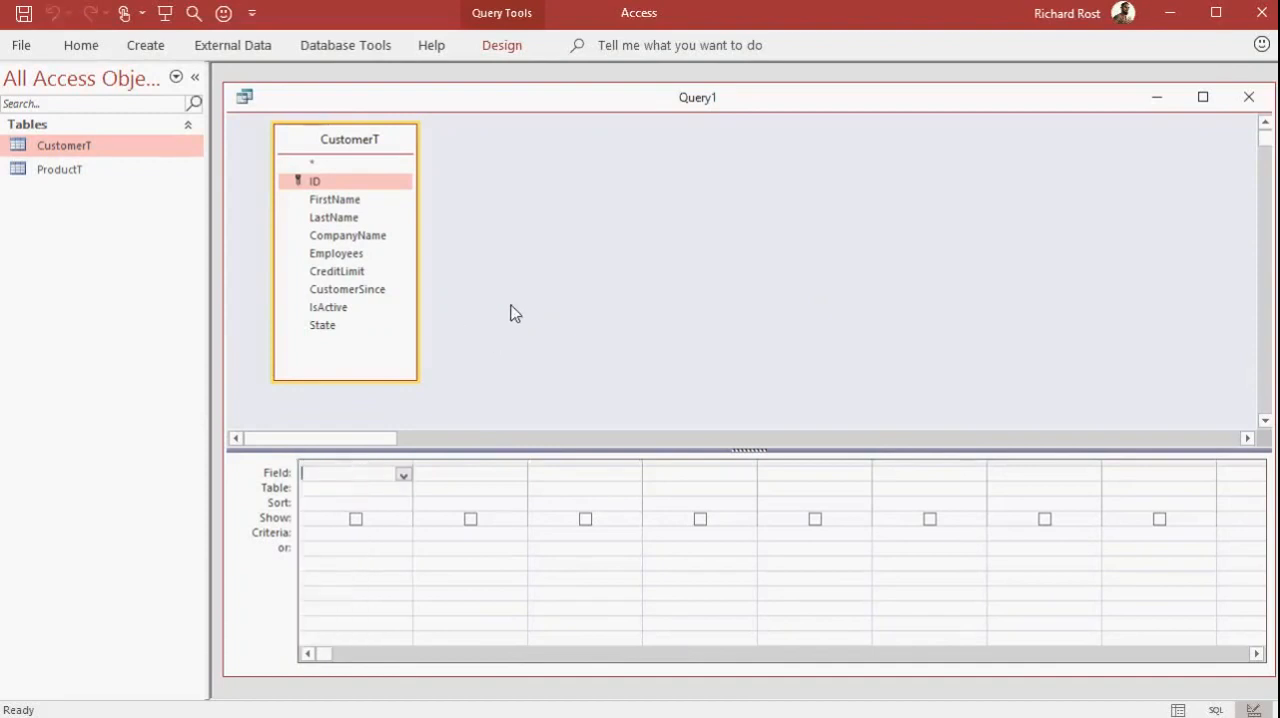
Add the FirstName, LastName, CreditLimit and State fields from CustomerT to the query grid
{"action": "left_click", "coordinate": [350, 202]}
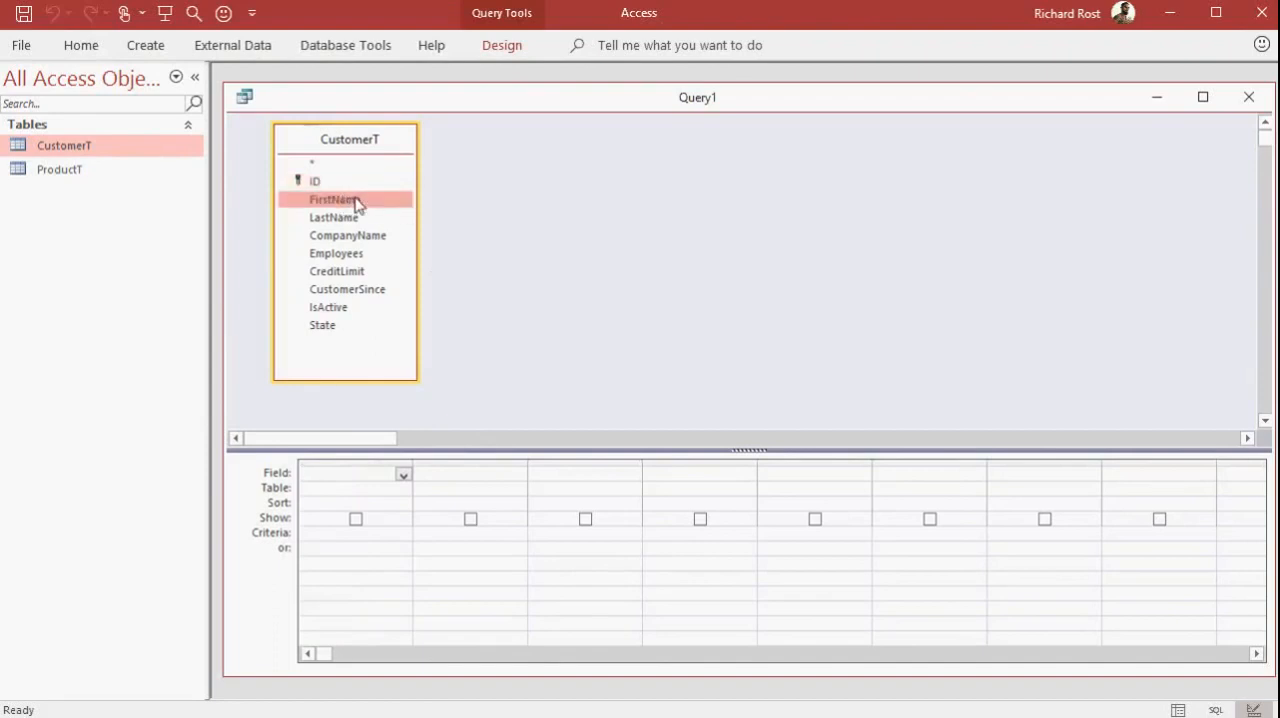
{"action": "double_click", "coordinate": [356, 202]}
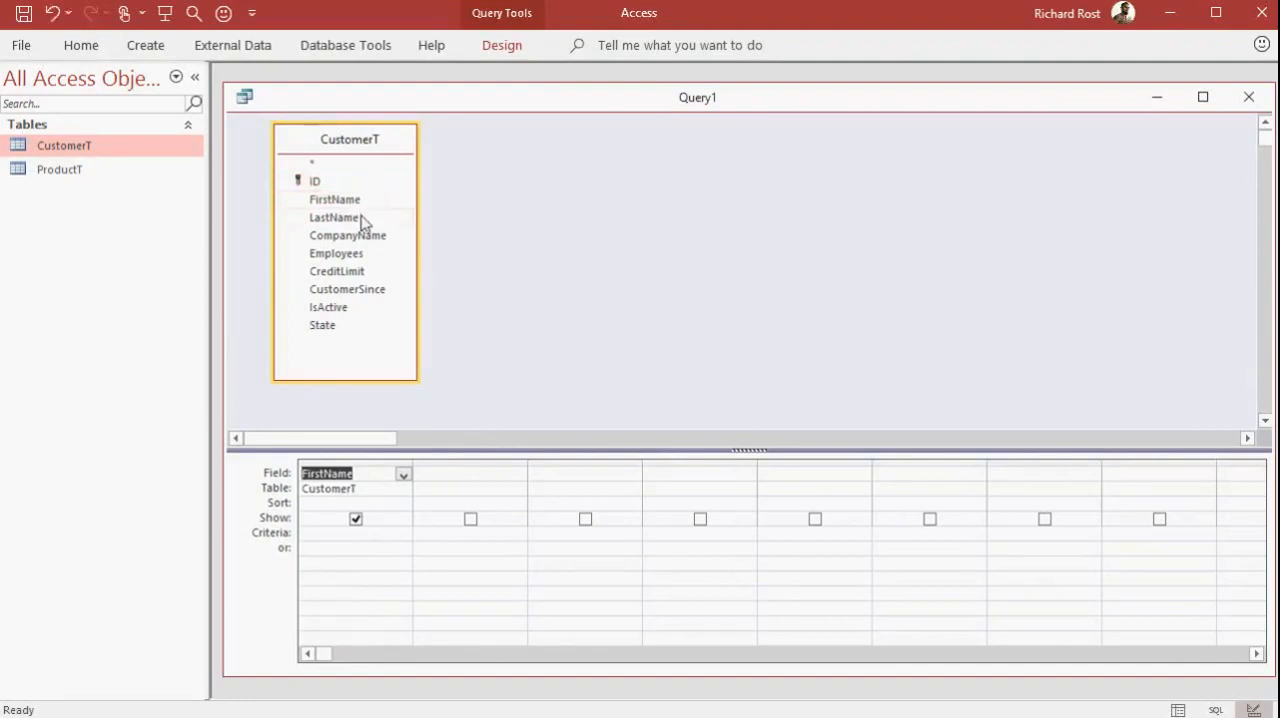
{"action": "double_click", "coordinate": [360, 218]}
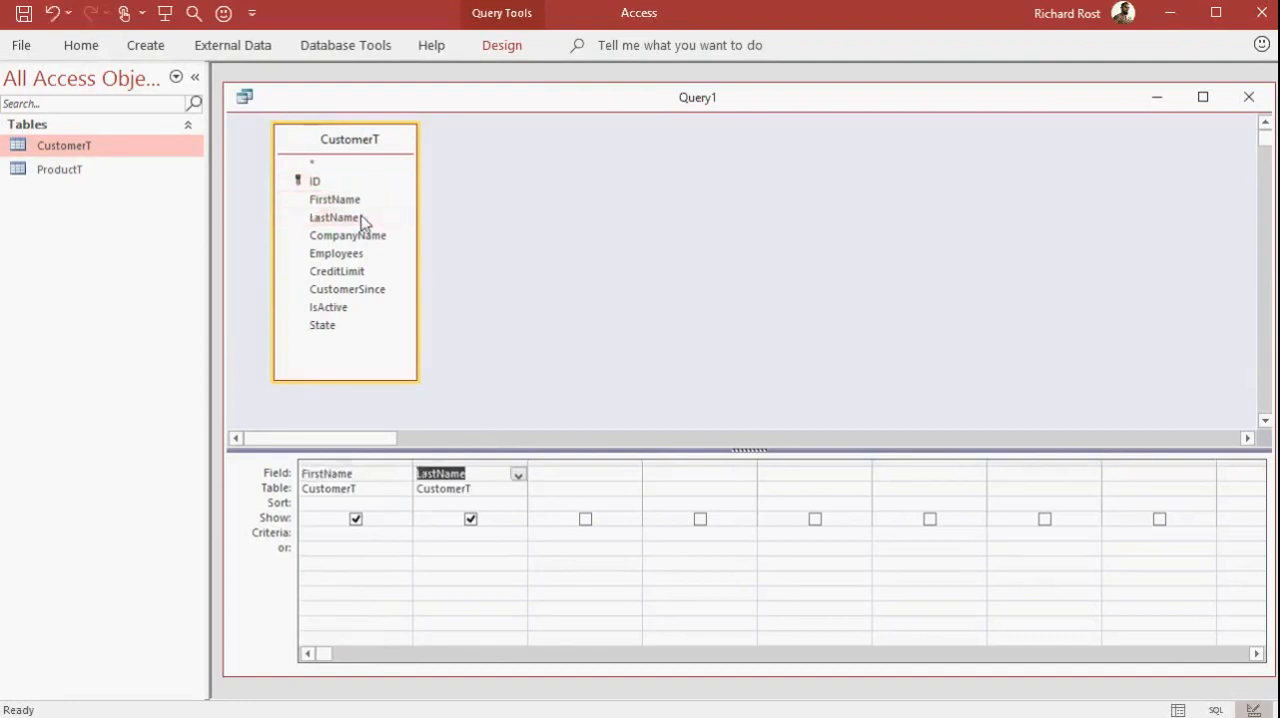
{"action": "left_click", "coordinate": [519, 477]}
{"action": "left_click", "coordinate": [519, 477]}
{"action": "double_click", "coordinate": [357, 272]}
{"action": "double_click", "coordinate": [352, 328]}
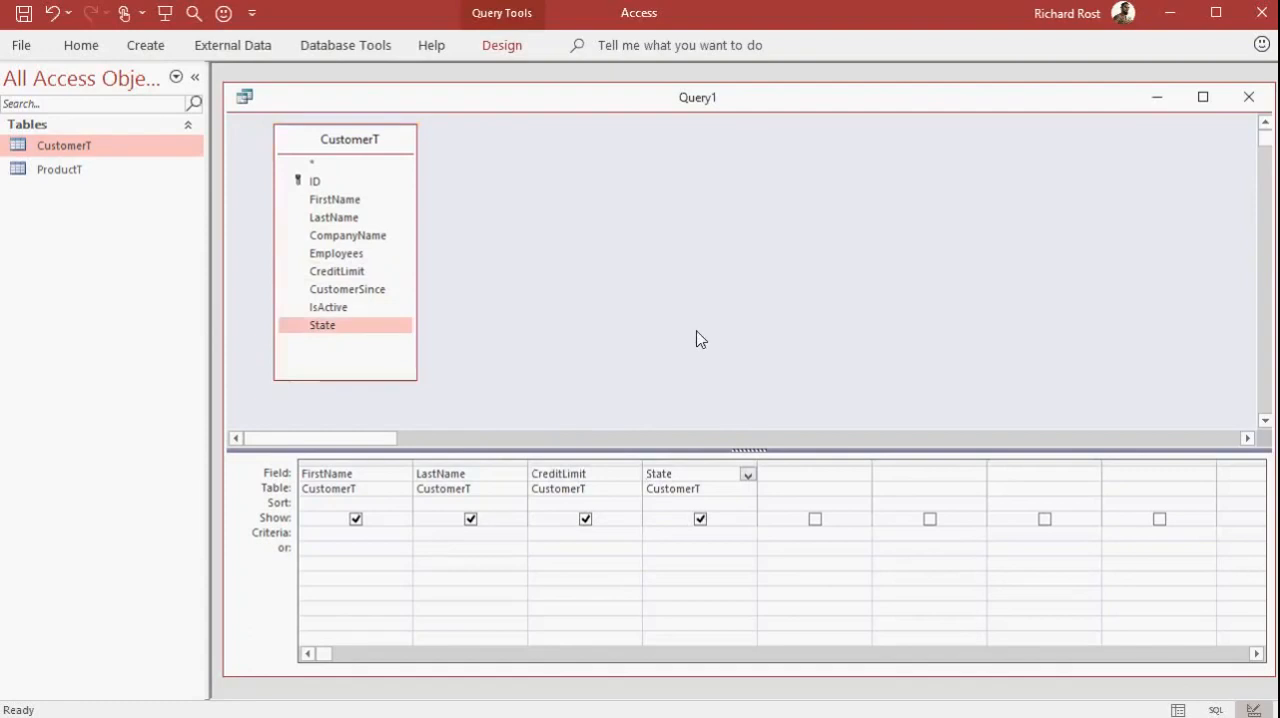
Run the query to view its customer records and return to its design view
{"action": "left_click", "coordinate": [558, 101]}
{"action": "left_click", "coordinate": [510, 46]}
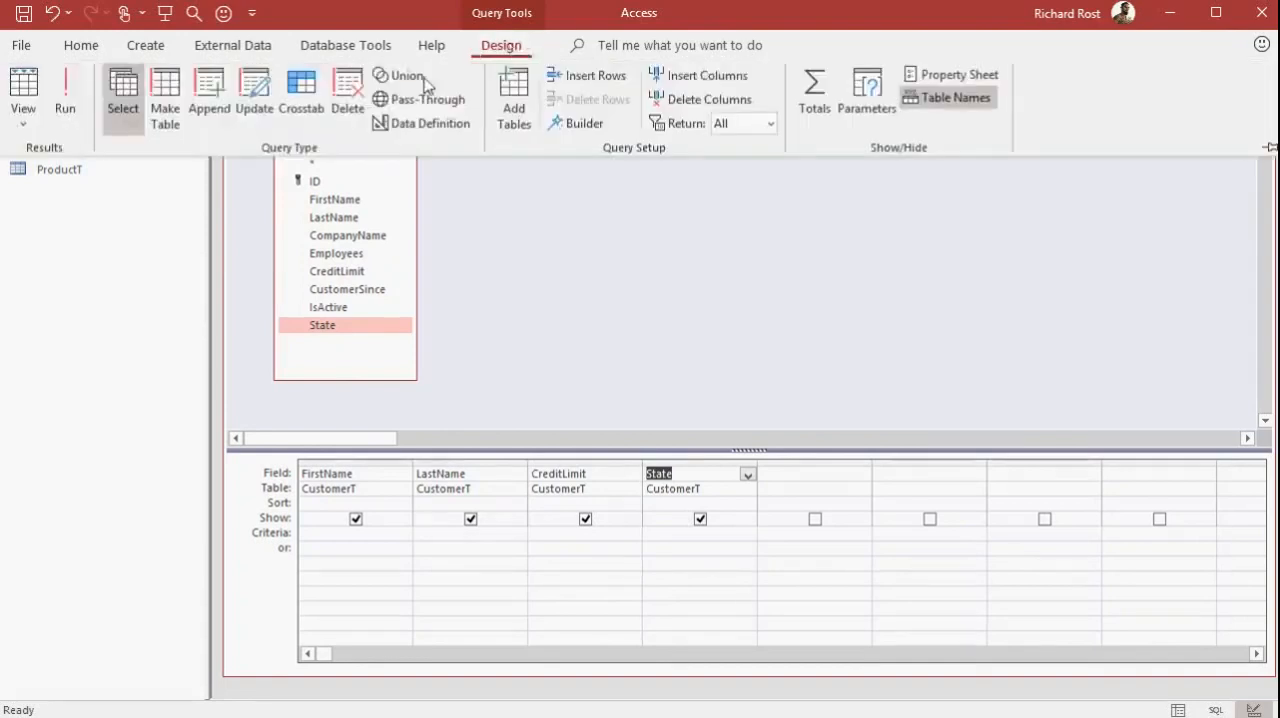
{"action": "left_click", "coordinate": [69, 106]}
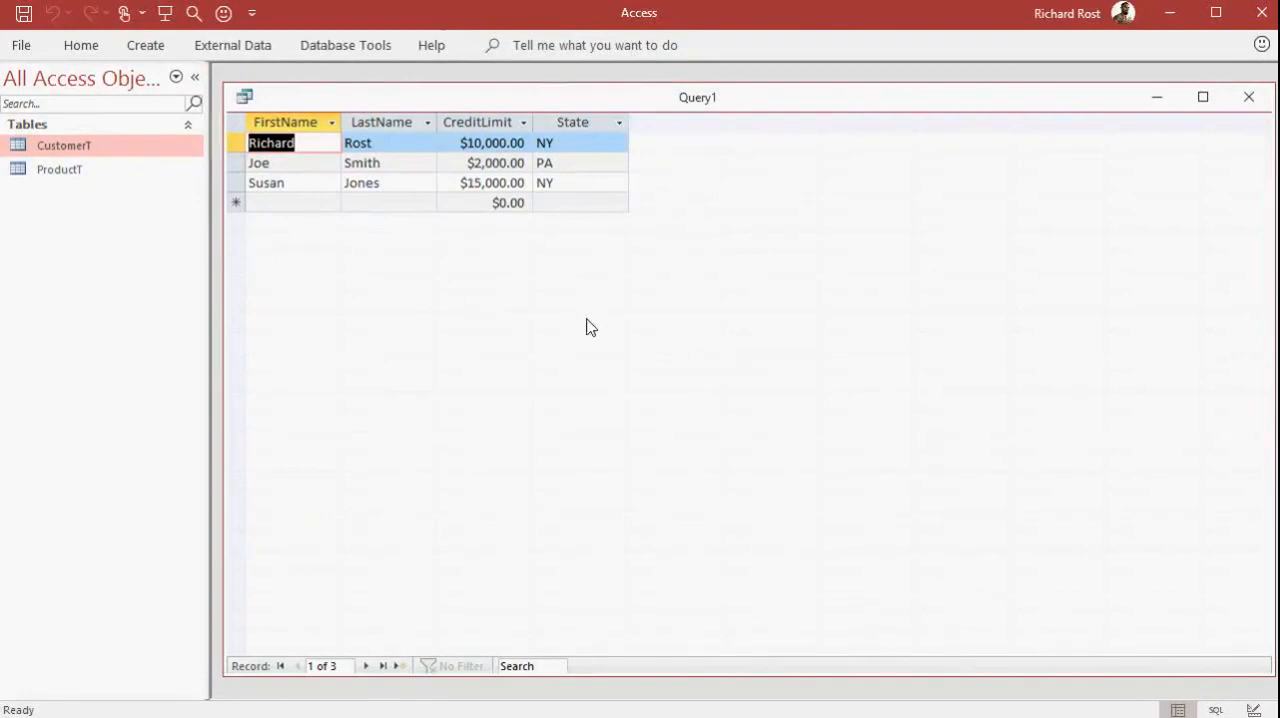
{"action": "right_click", "coordinate": [670, 107]}
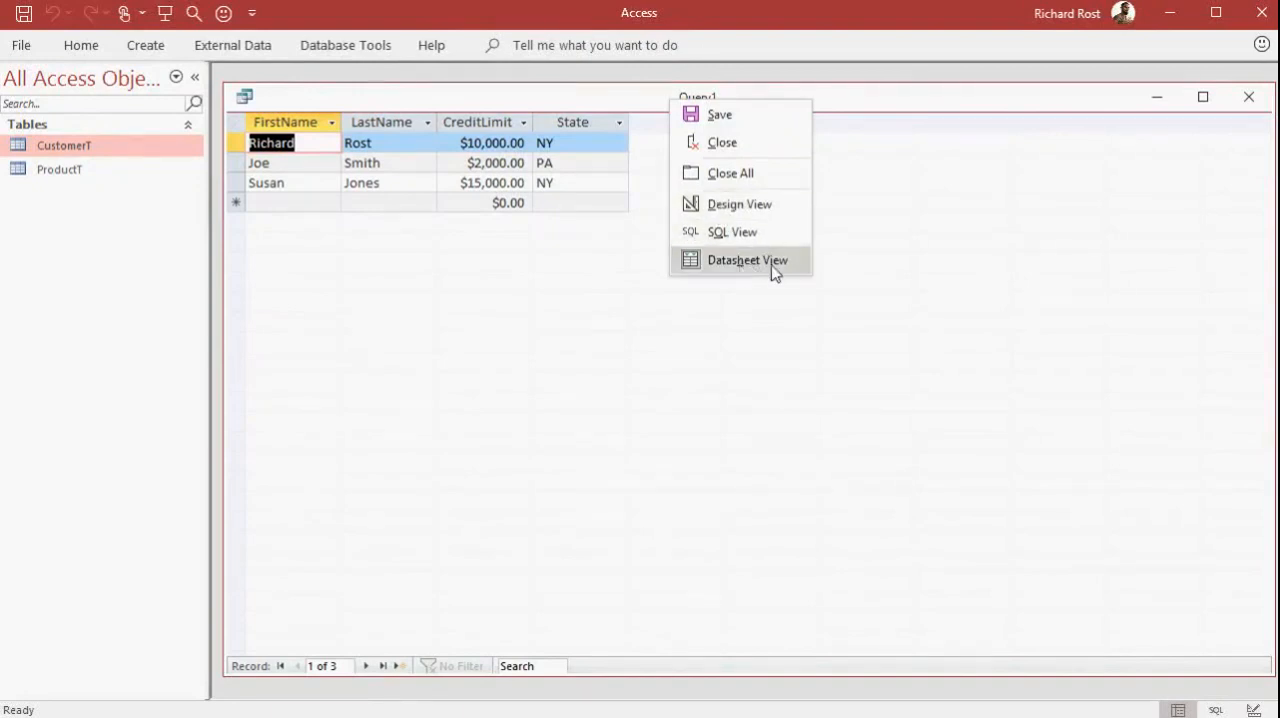
{"action": "left_click", "coordinate": [752, 210]}
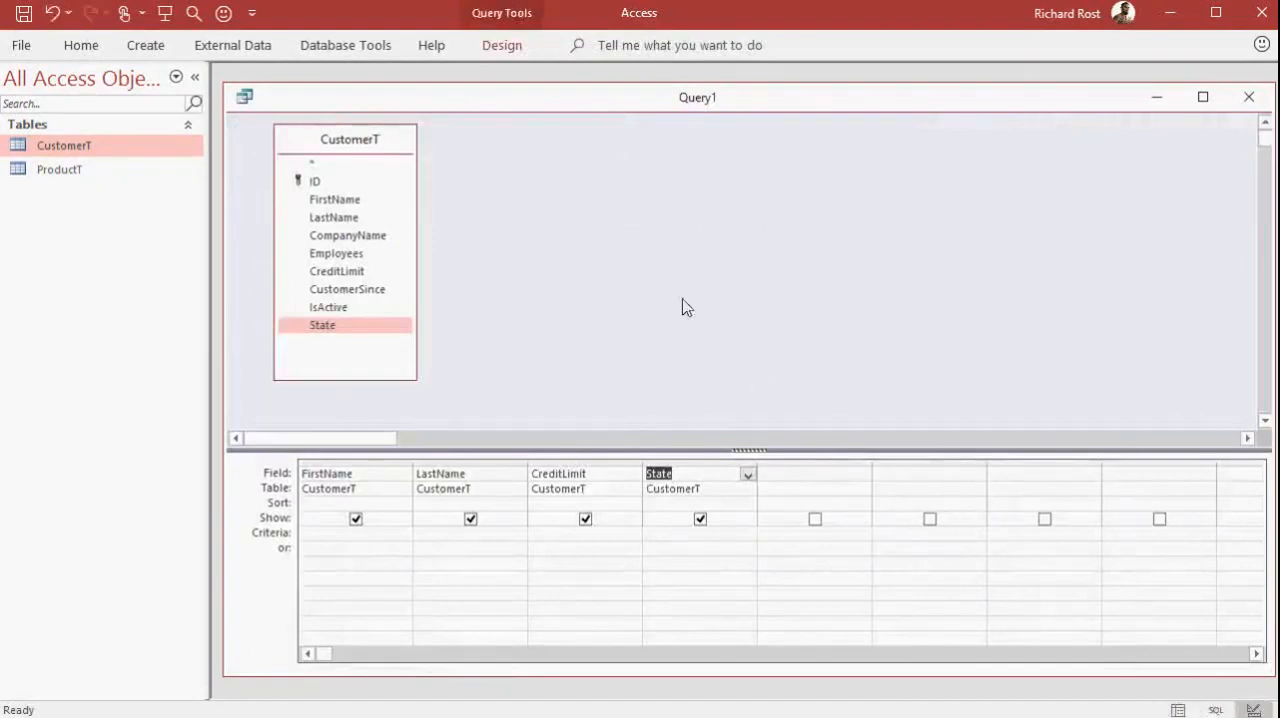
{"action": "left_click", "coordinate": [510, 47]}
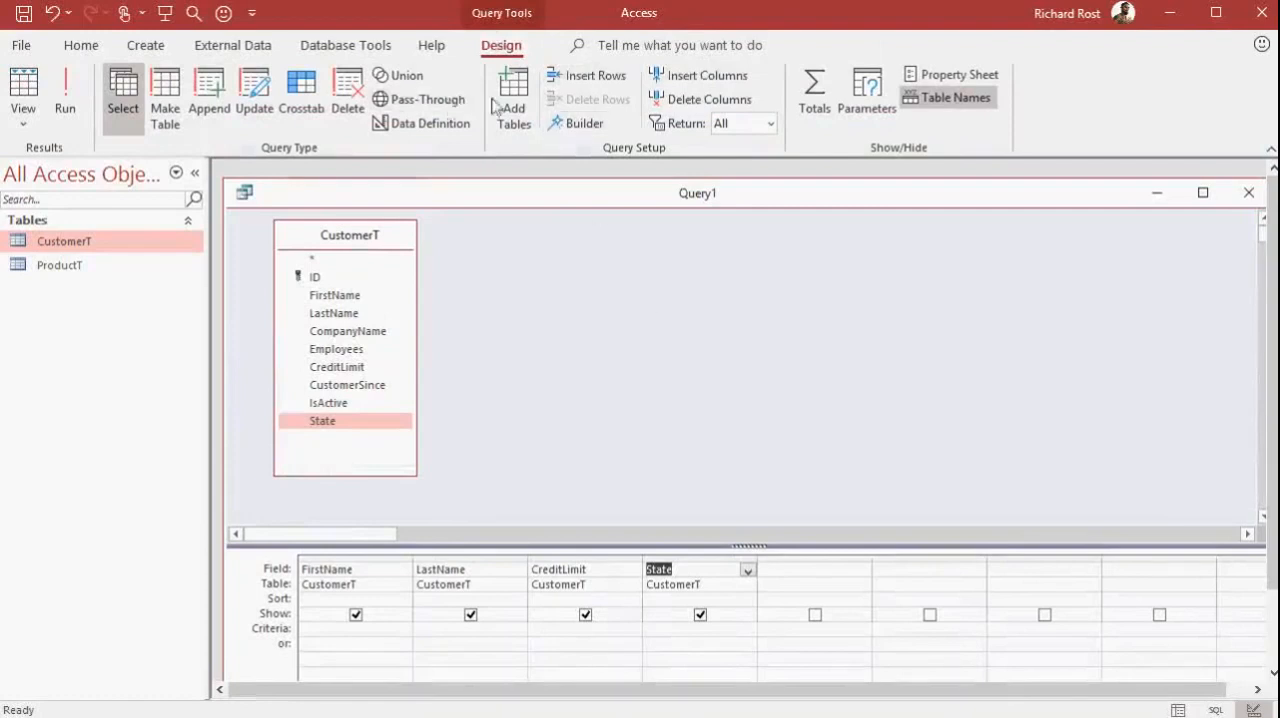
{"action": "double_click", "coordinate": [503, 45]}
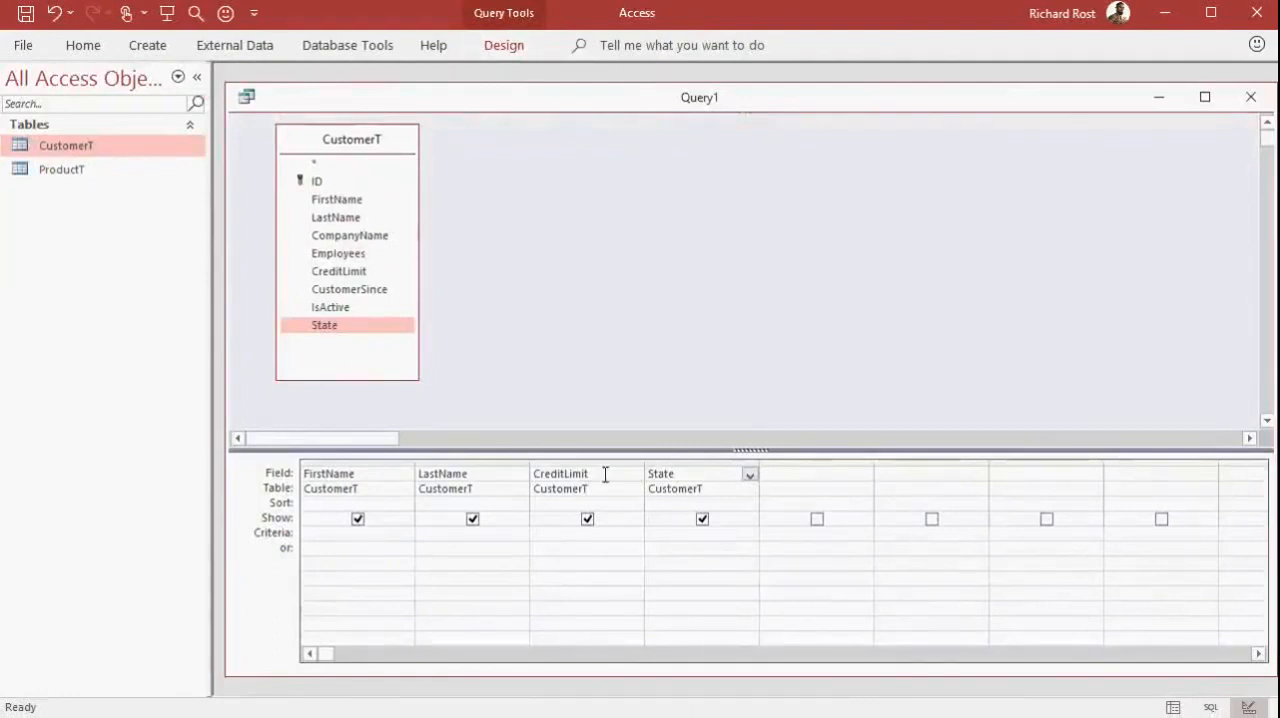
Restrict the query to records whose State is NY, check the results and return to design view
{"action": "left_click", "coordinate": [664, 534]}
{"action": "type", "text": "NY"}
{"action": "key", "text": "Tab"}
{"action": "left_click", "coordinate": [1174, 708]}
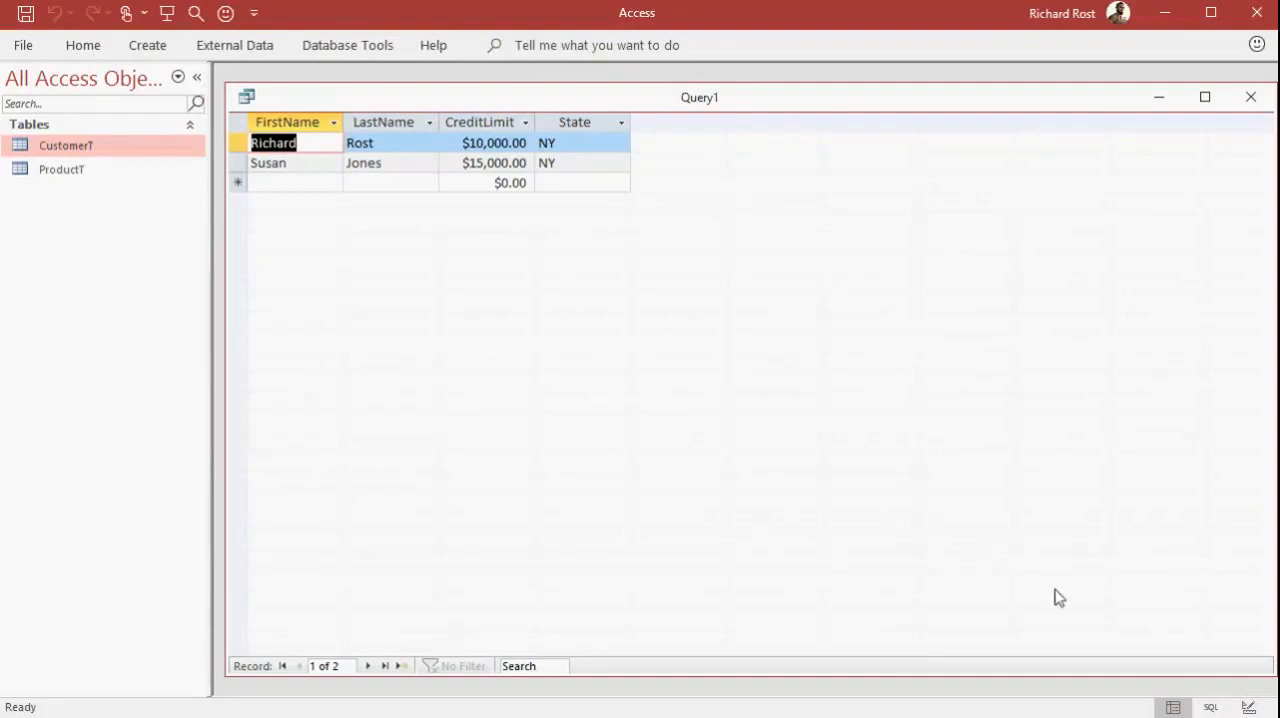
{"action": "left_click", "coordinate": [1248, 707]}
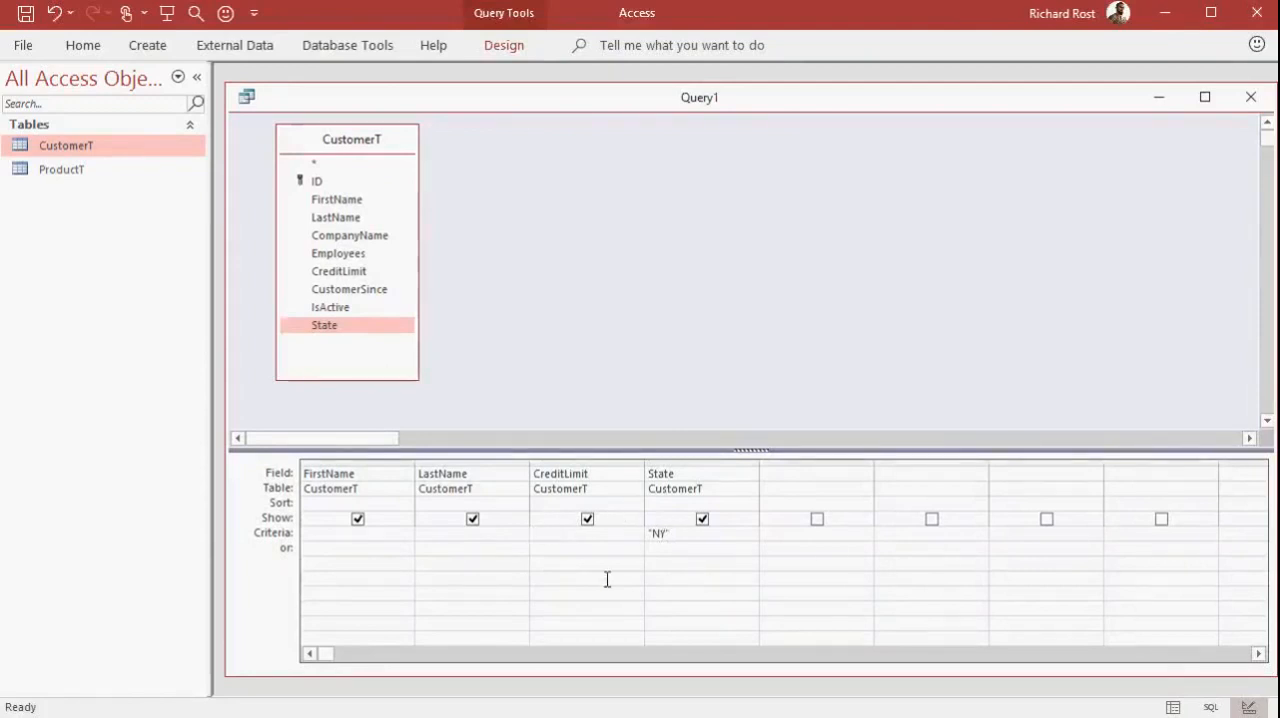
Add the criterion >=10000 for CreditLimit alongside the State criterion and view the query results
{"action": "type", "text": ">=10000"}
{"action": "key", "text": "Tab"}
{"action": "key", "text": "Tab"}
{"action": "left_click", "coordinate": [1173, 707]}
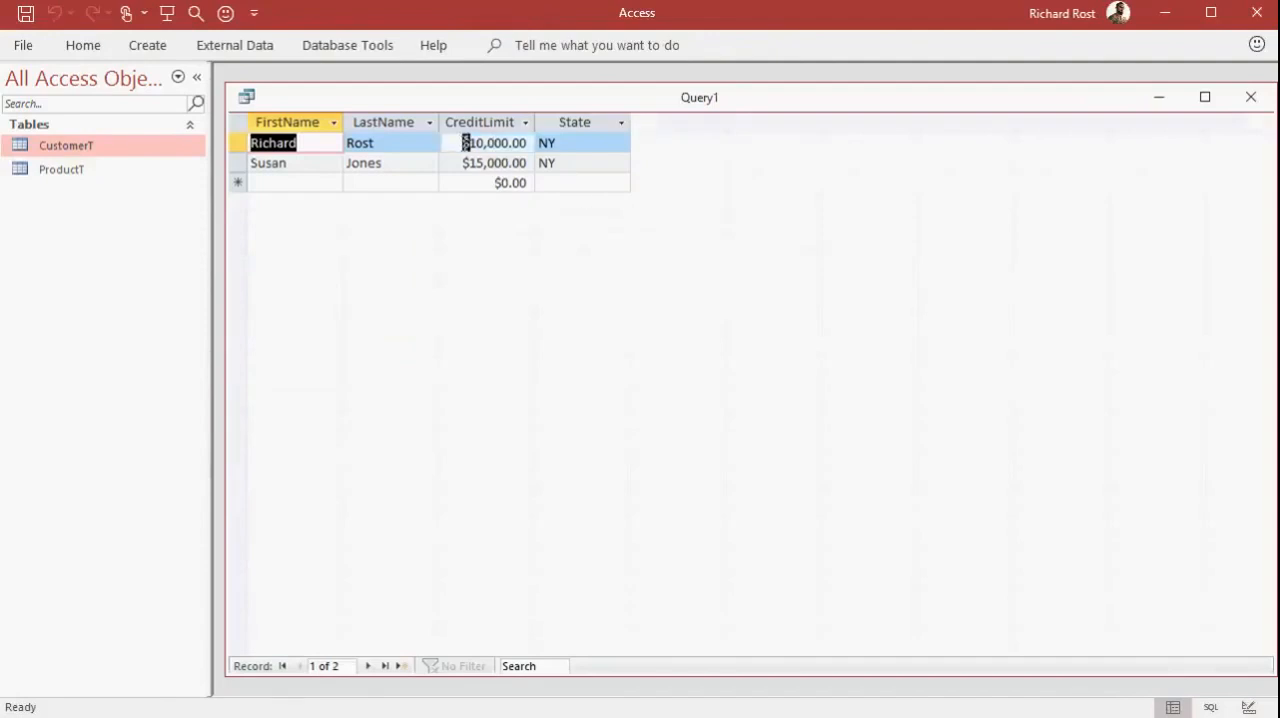
Change the first record's CreditLimit to 5000 in the query results, and rerun the query from design view
{"action": "left_click_drag", "start_coordinate": [462, 143], "coordinate": [541, 143]}
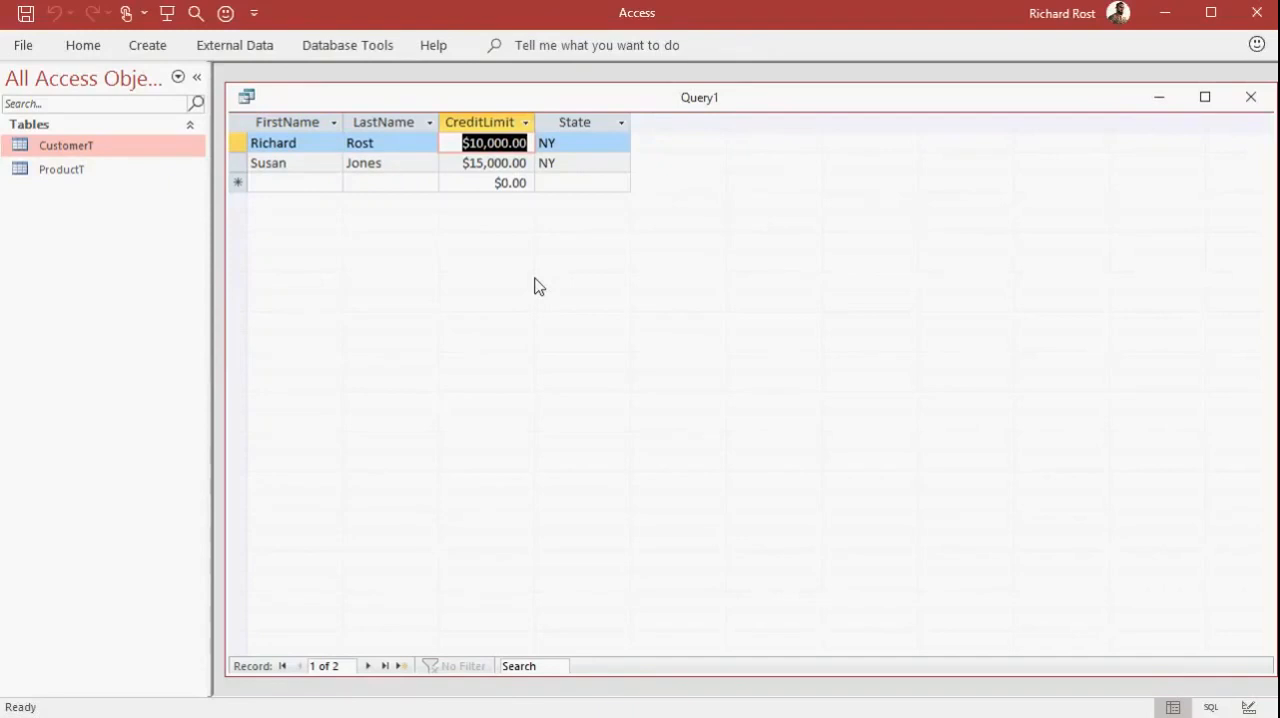
{"action": "type", "text": "5000"}
{"action": "key", "text": "Tab"}
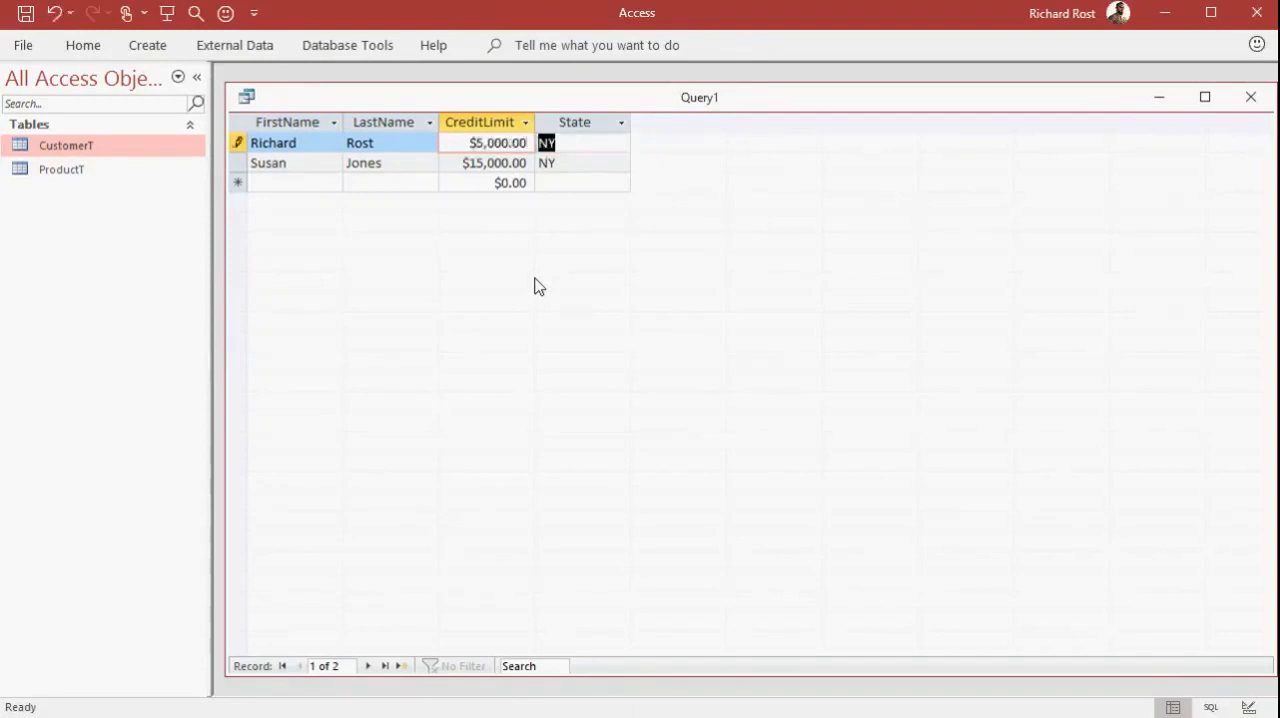
{"action": "key", "text": "Tab"}
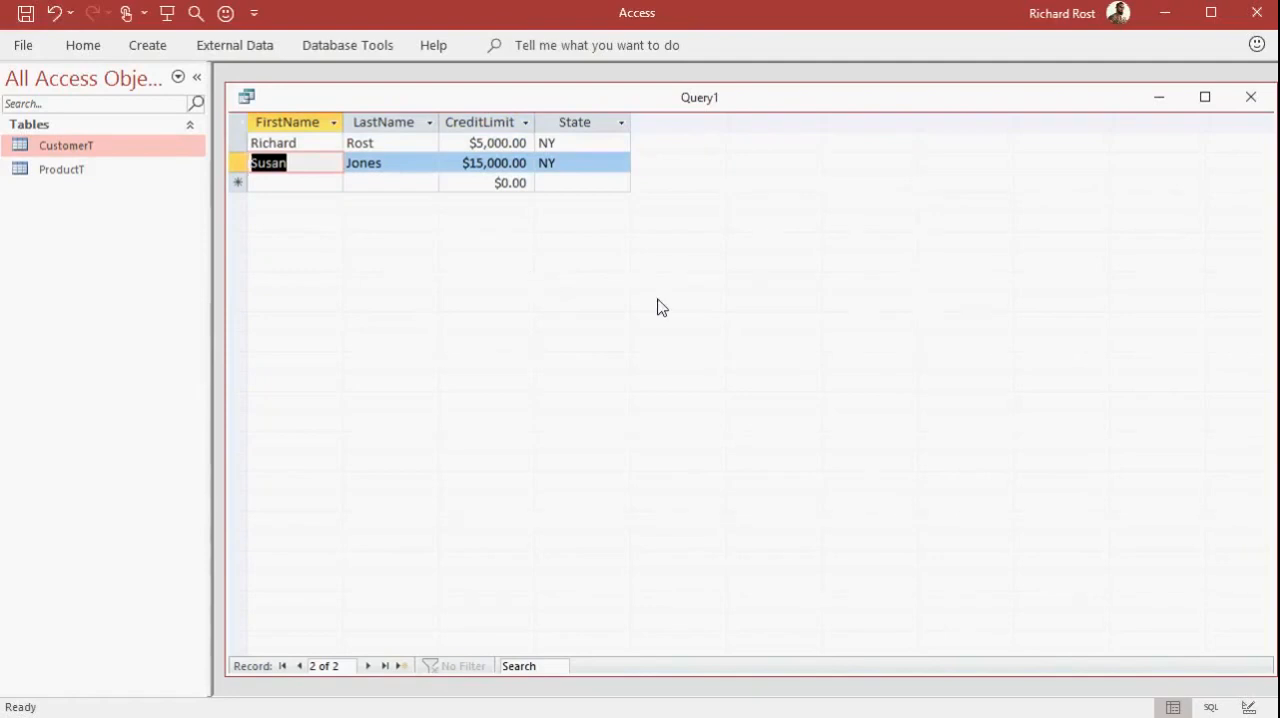
{"action": "left_click", "coordinate": [1248, 707]}
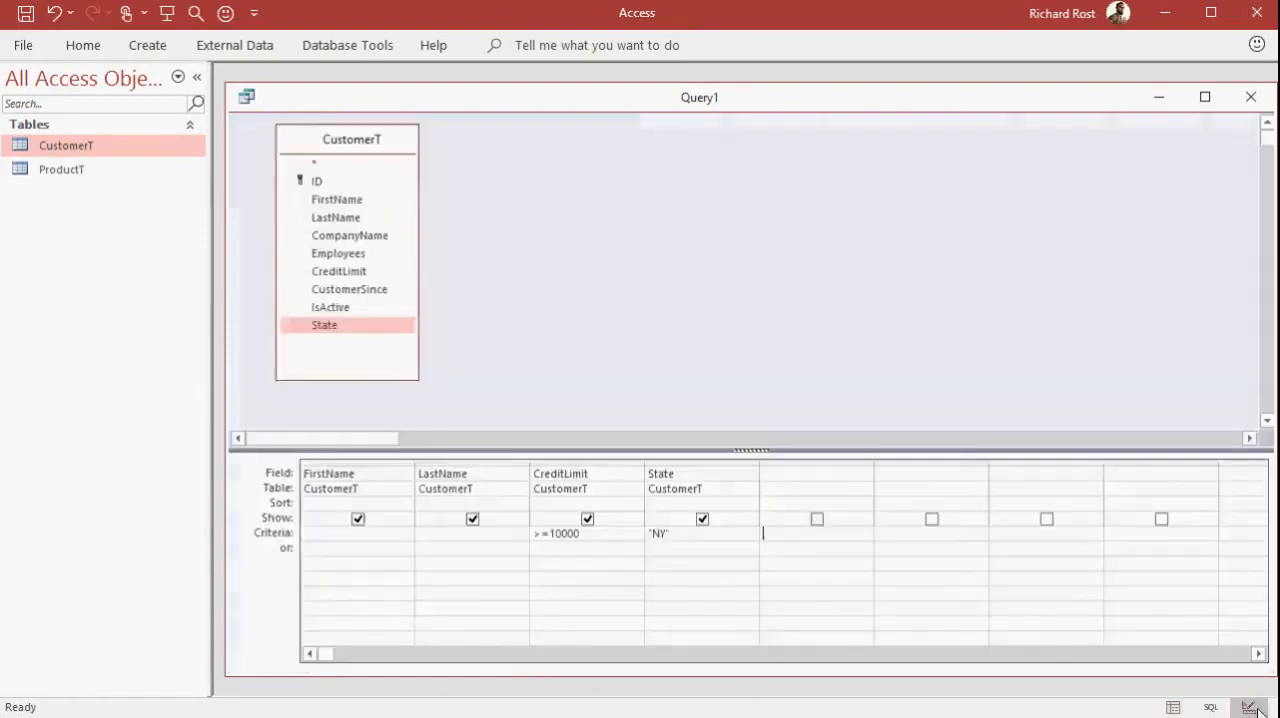
{"action": "left_click", "coordinate": [1173, 707]}
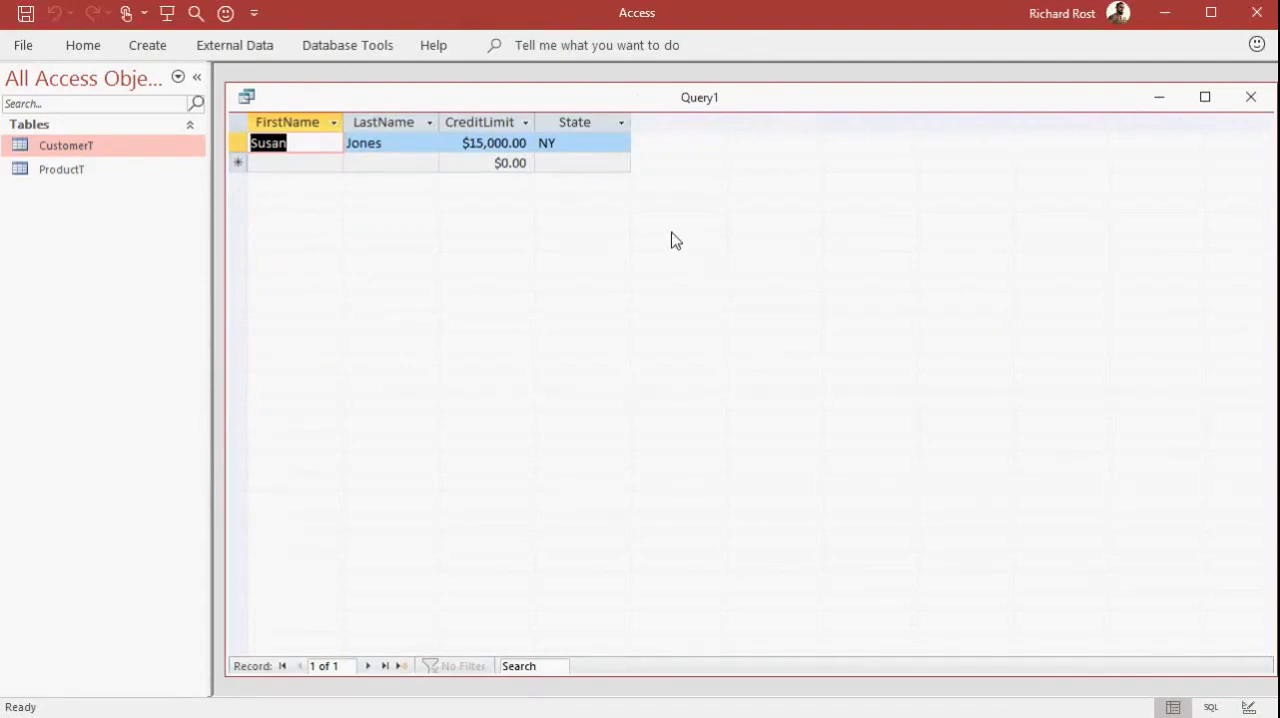
Move the State criterion NY to the query's or row, check the resulting records and return to design view
{"action": "left_click", "coordinate": [1251, 707]}
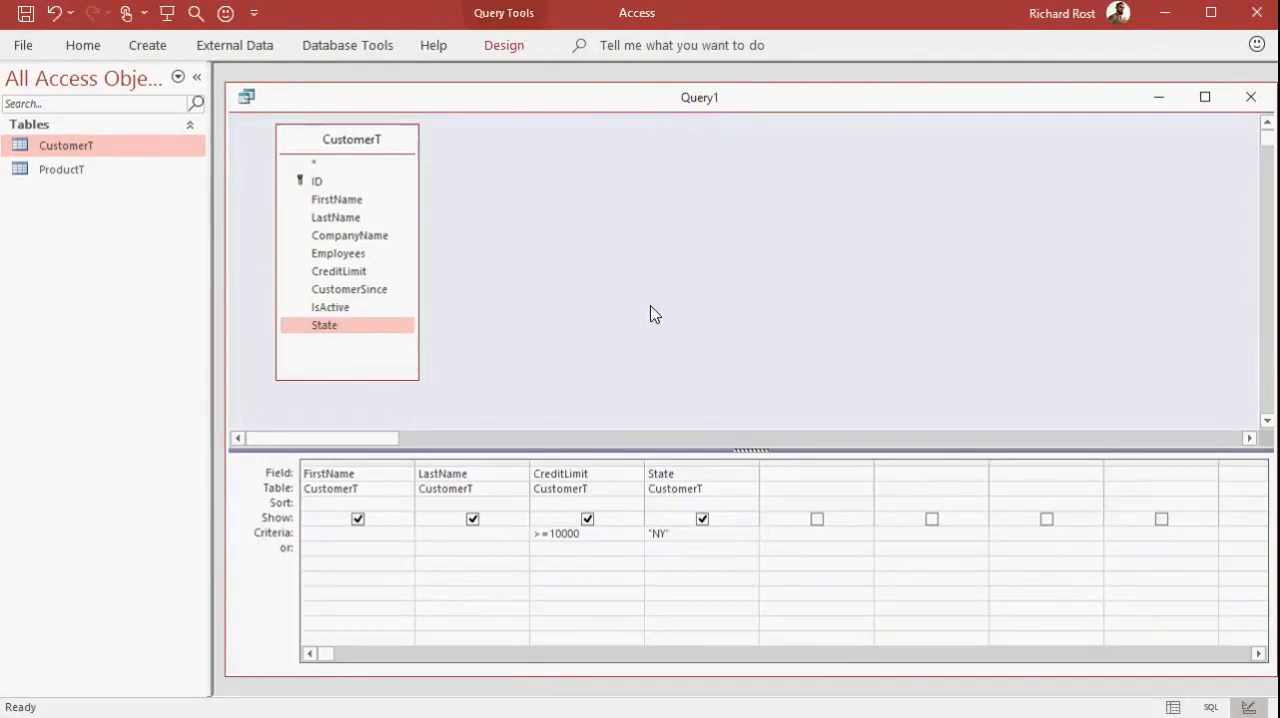
{"action": "double_click", "coordinate": [679, 539]}
{"action": "key", "text": "Delete"}
{"action": "left_click", "coordinate": [673, 547]}
{"action": "type", "text": "NY"}
{"action": "key", "text": "Down"}
{"action": "left_click", "coordinate": [1173, 707]}
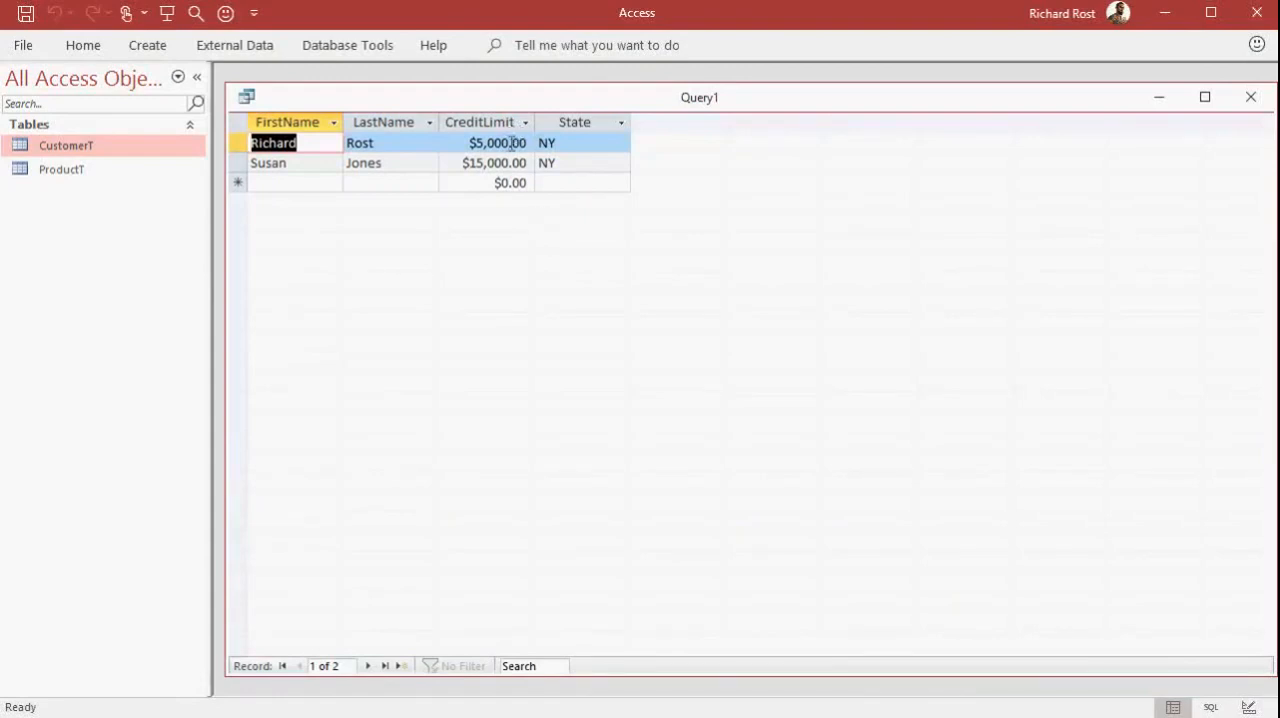
{"action": "left_click", "coordinate": [568, 142]}
{"action": "left_click", "coordinate": [571, 165]}
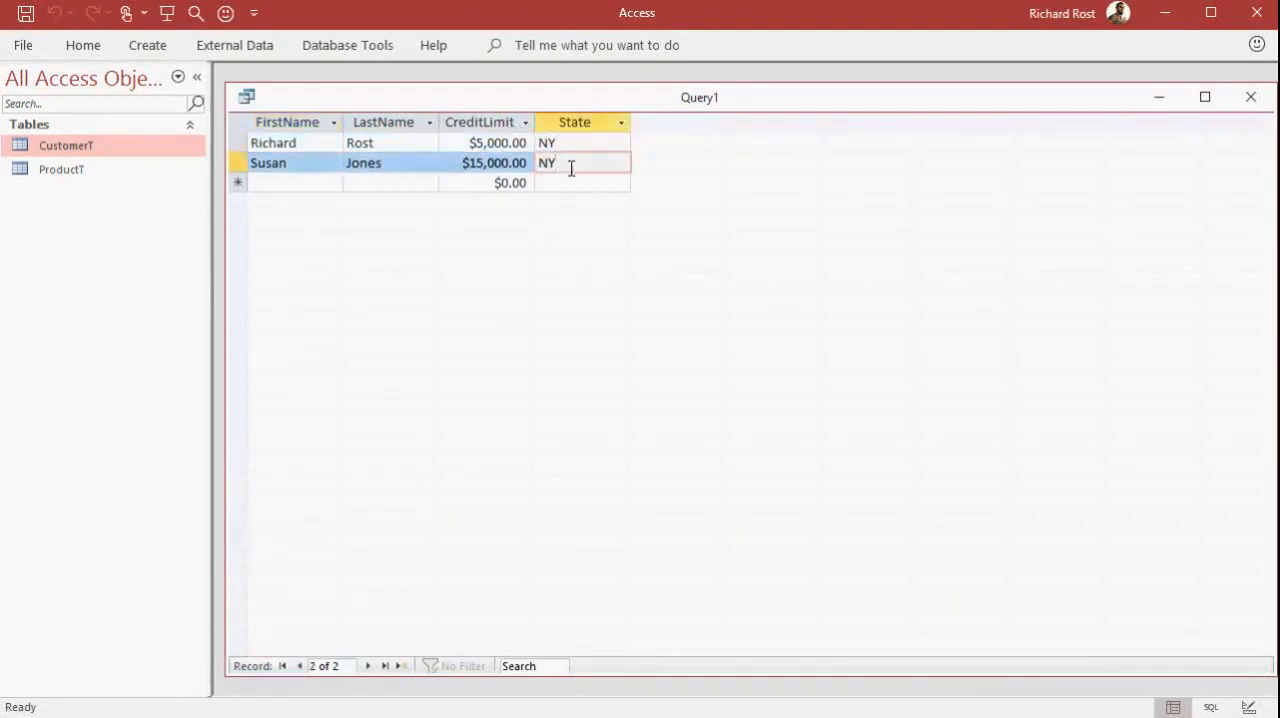
{"action": "left_click", "coordinate": [1247, 706]}
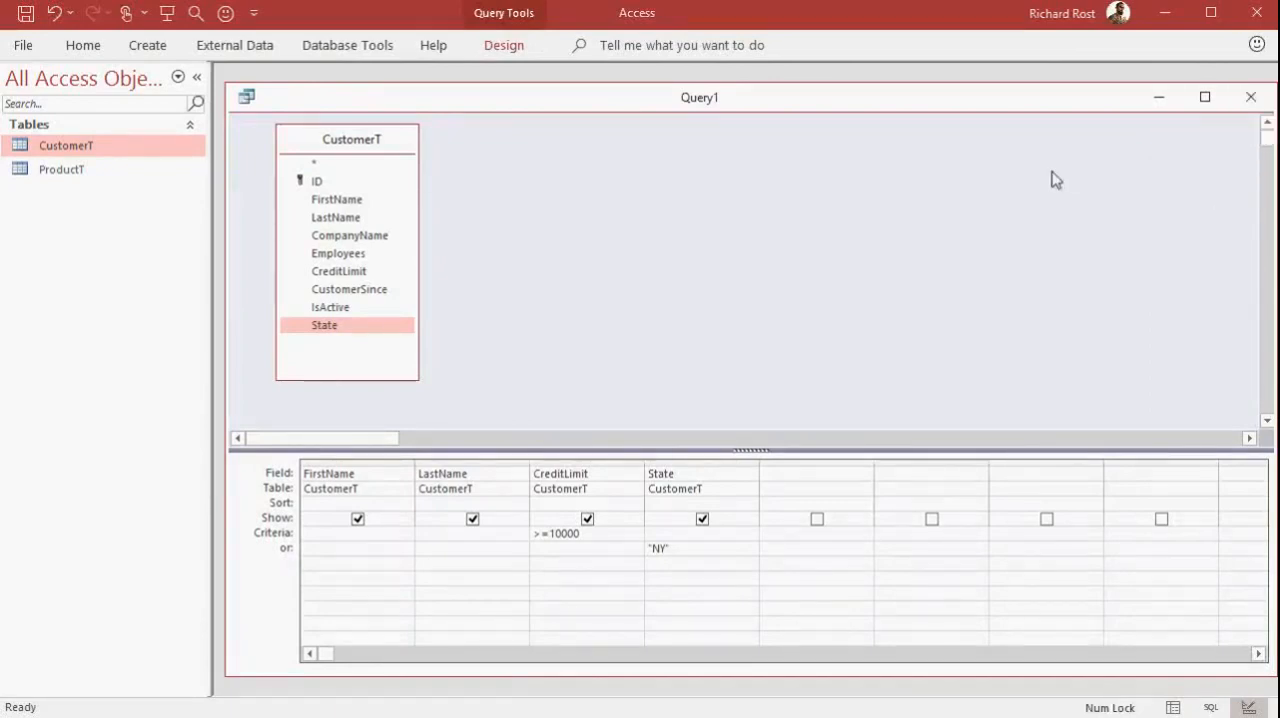
Save the query as CustomersFromNY10000Q and close it
{"action": "key", "text": "ctrl+s"}
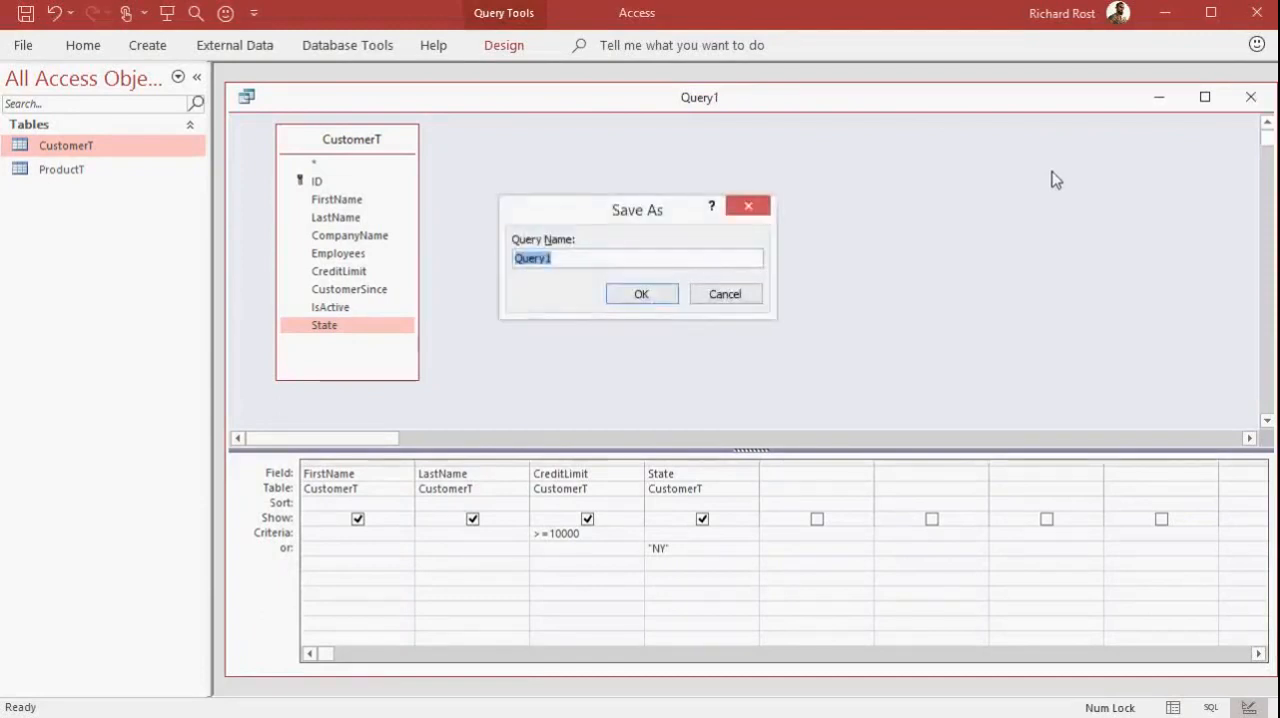
{"action": "type", "text": "Cust"}
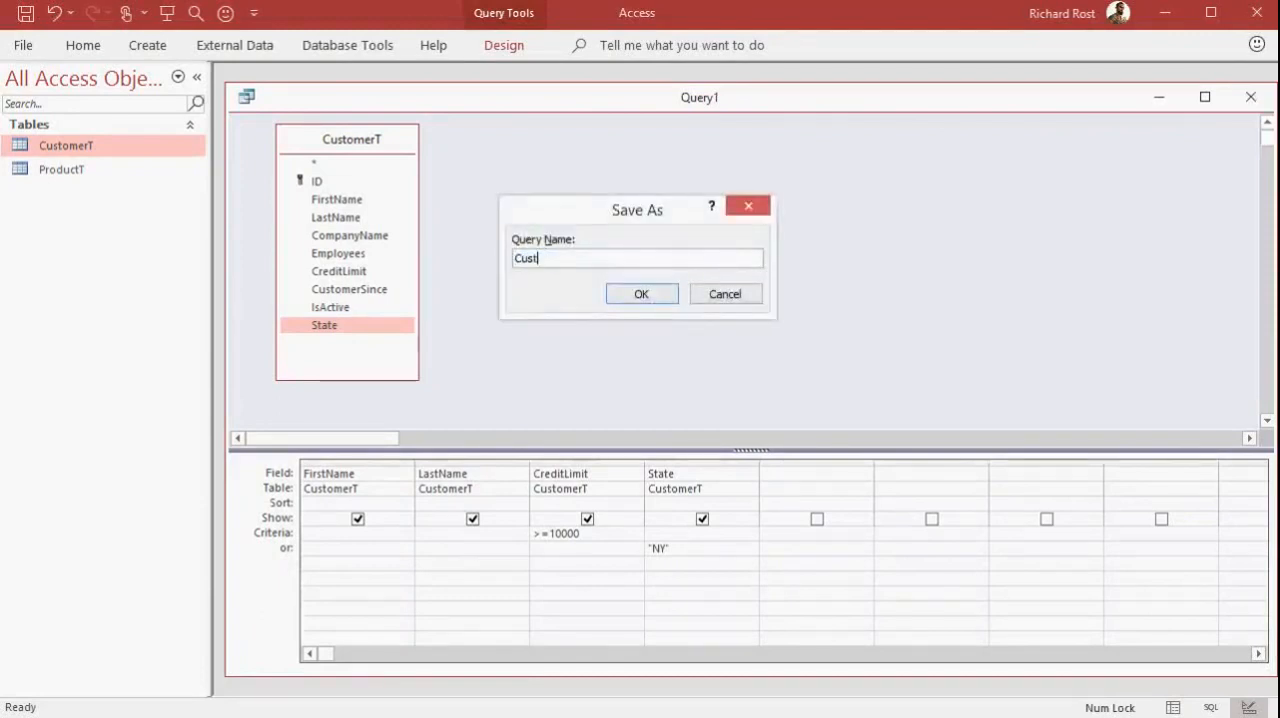
{"action": "type", "text": "omersFromNY10000"}
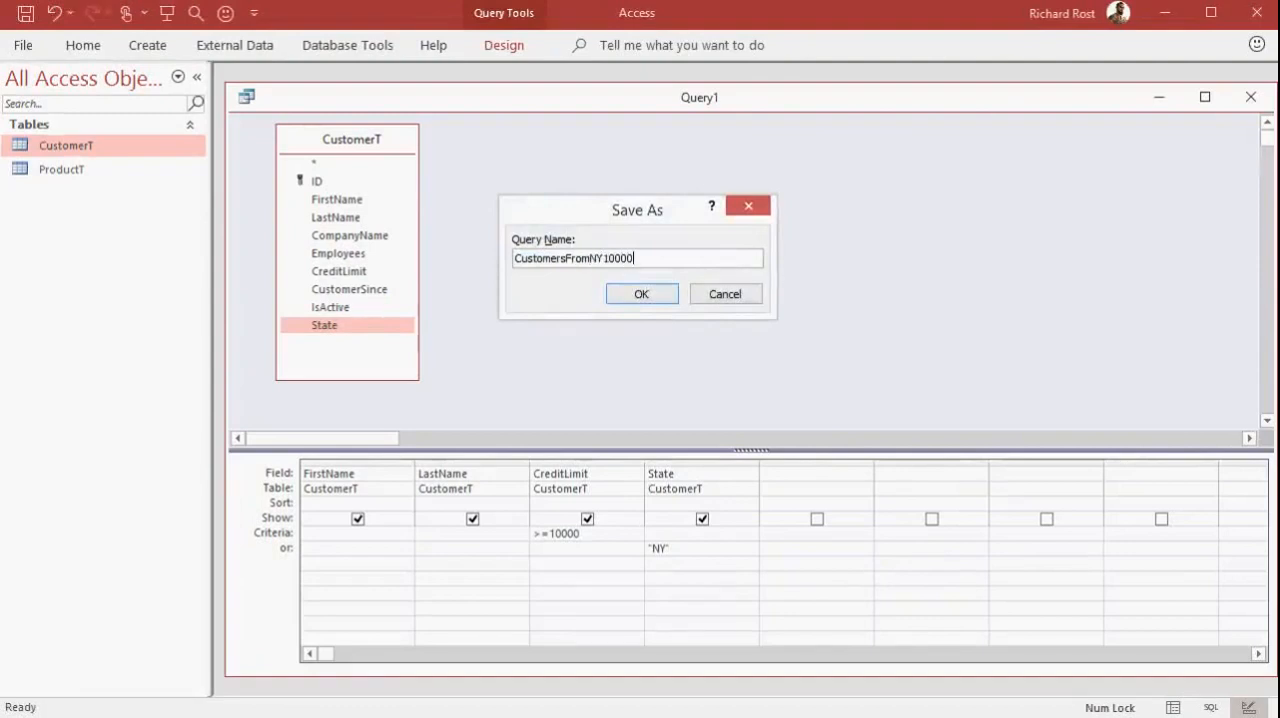
{"action": "type", "text": "Q"}
{"action": "key", "text": "Return"}
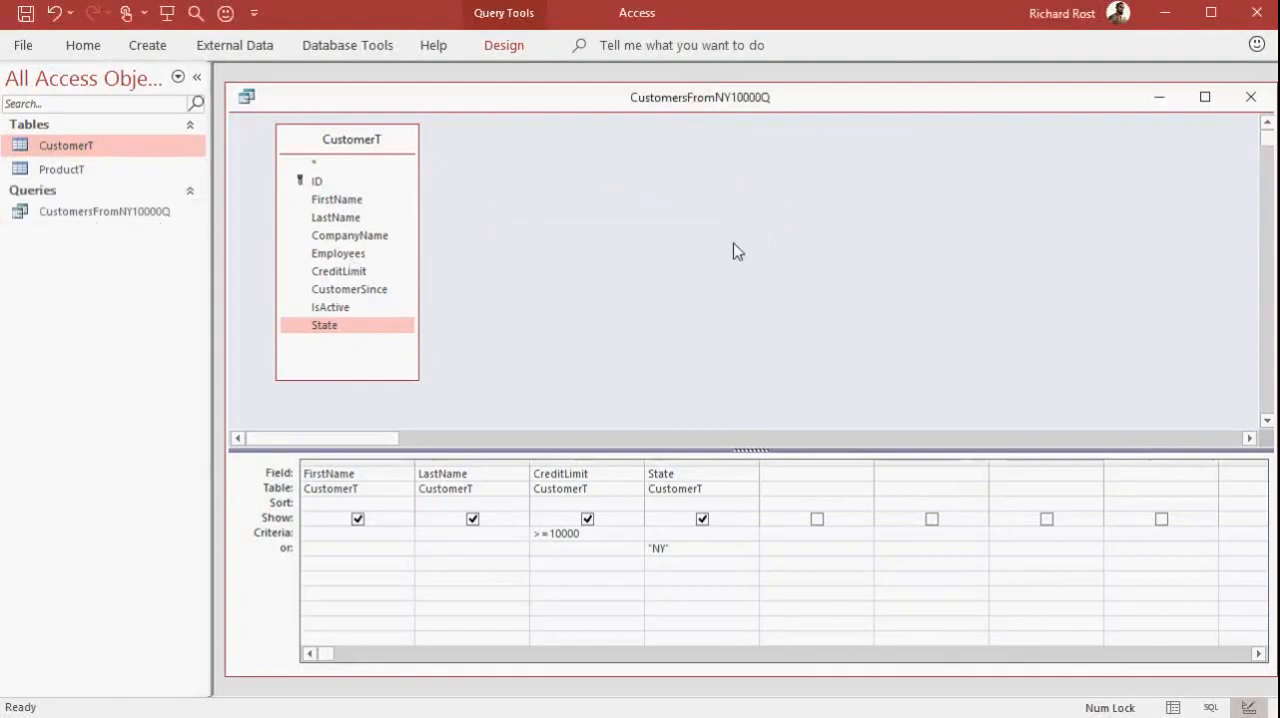
{"action": "left_click", "coordinate": [1250, 97]}
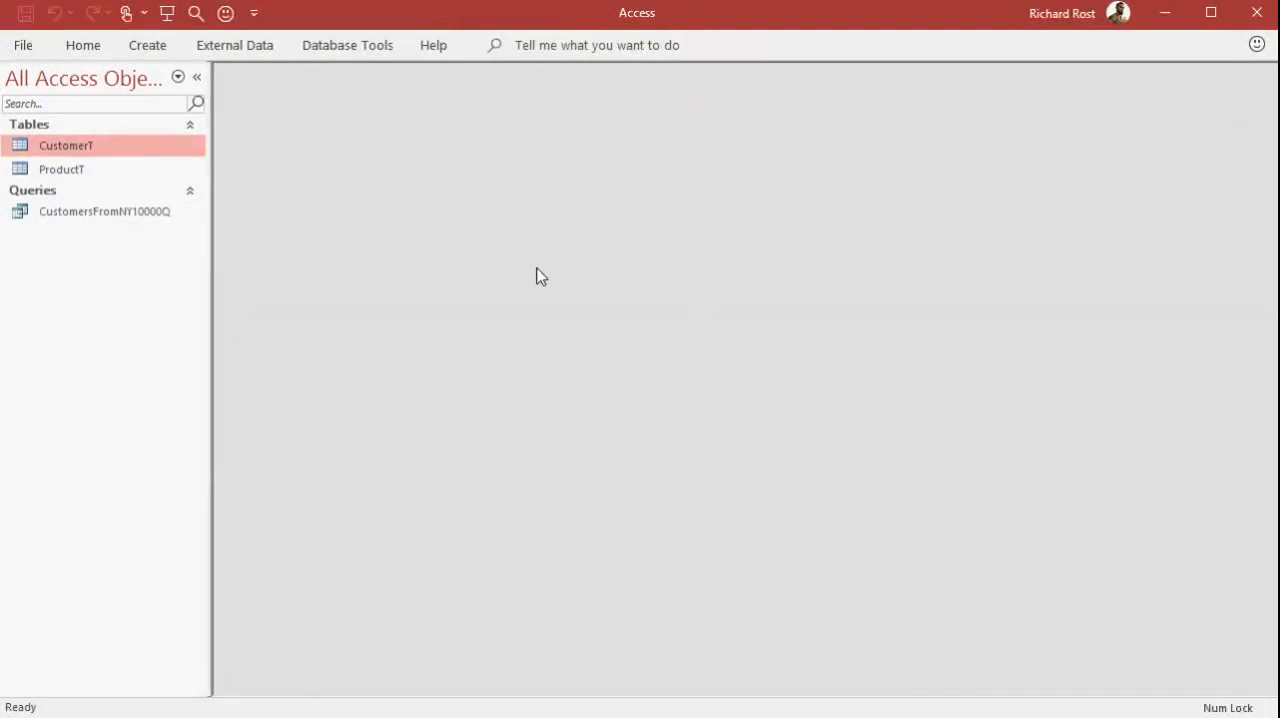
Review the saved CustomersFromNY10000Q query in datasheet view and in design view, closing it each time
{"action": "double_click", "coordinate": [133, 214]}
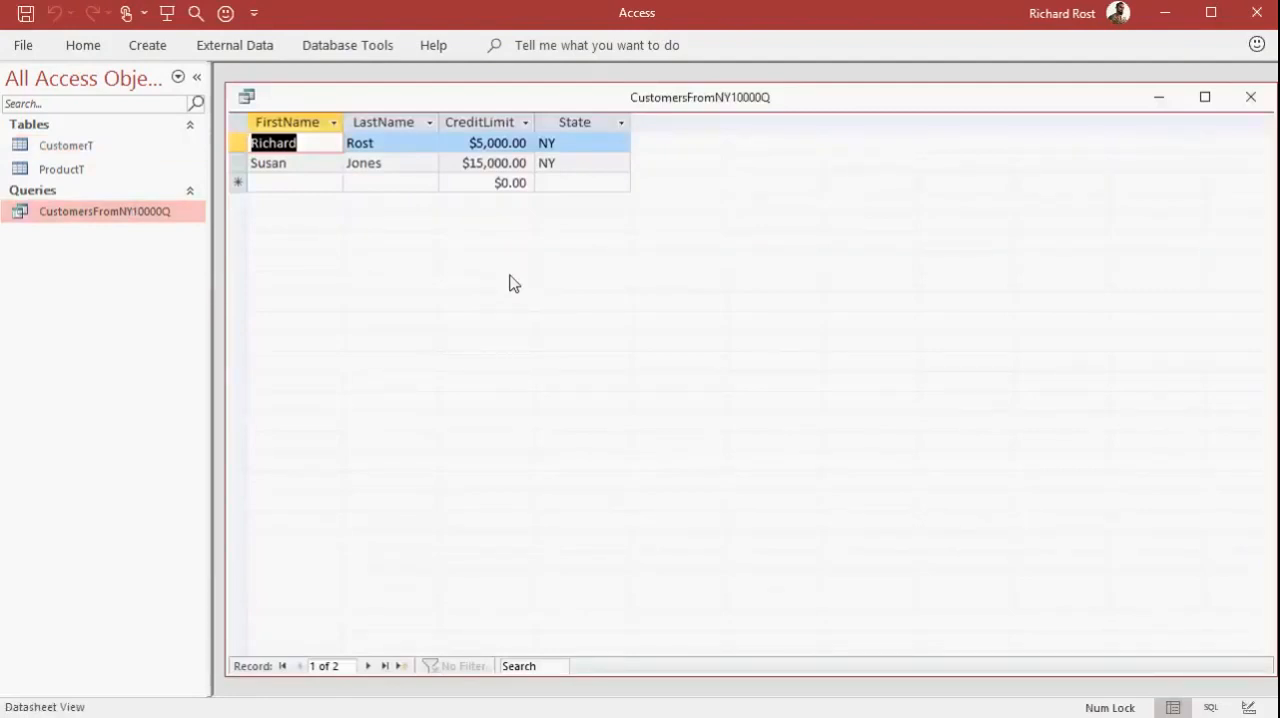
{"action": "left_click", "coordinate": [1251, 97]}
{"action": "right_click", "coordinate": [160, 213]}
{"action": "left_click", "coordinate": [205, 253]}
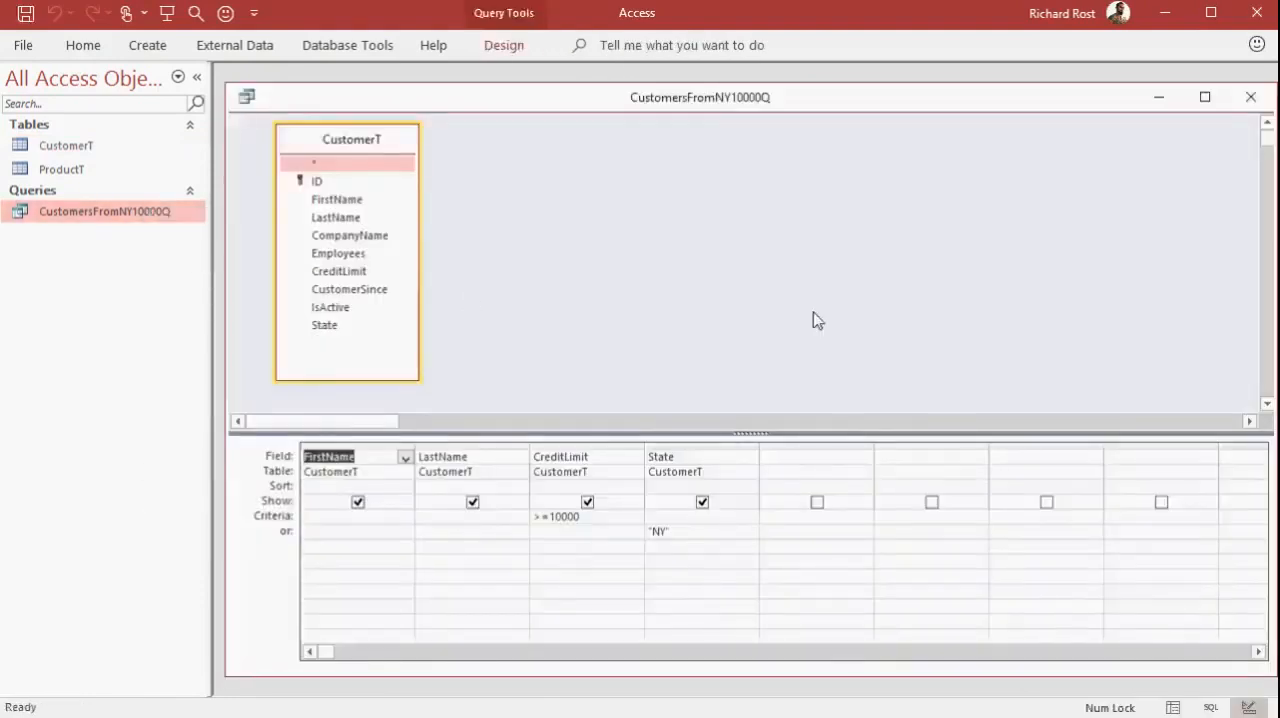
{"action": "left_click", "coordinate": [1251, 97]}
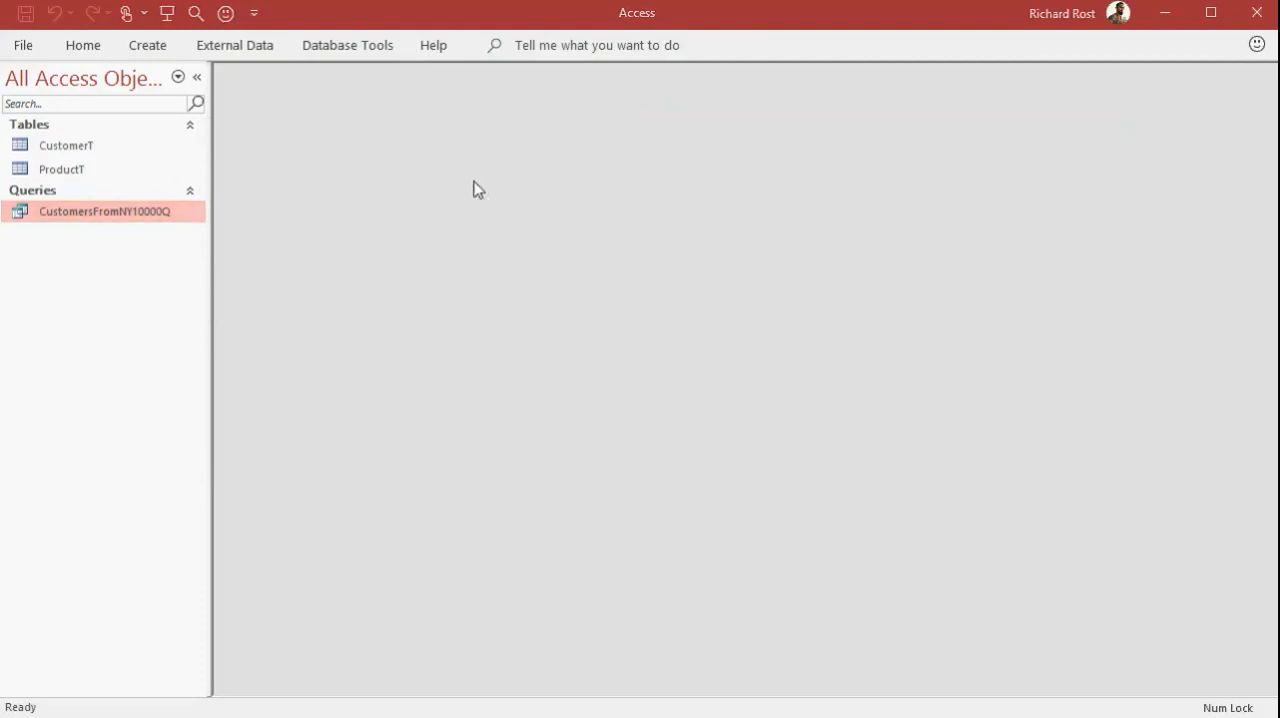
Open the CustomerT table in datasheet view
{"action": "left_click", "coordinate": [125, 150]}
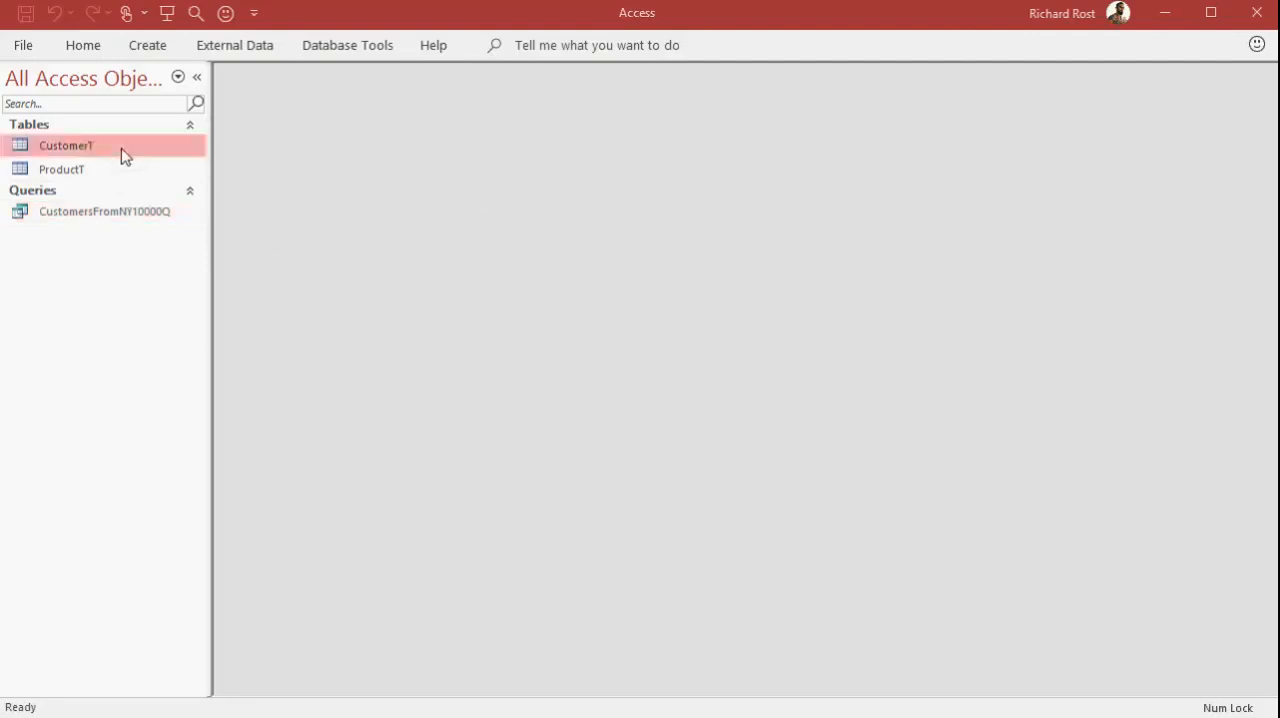
{"action": "double_click", "coordinate": [96, 150]}
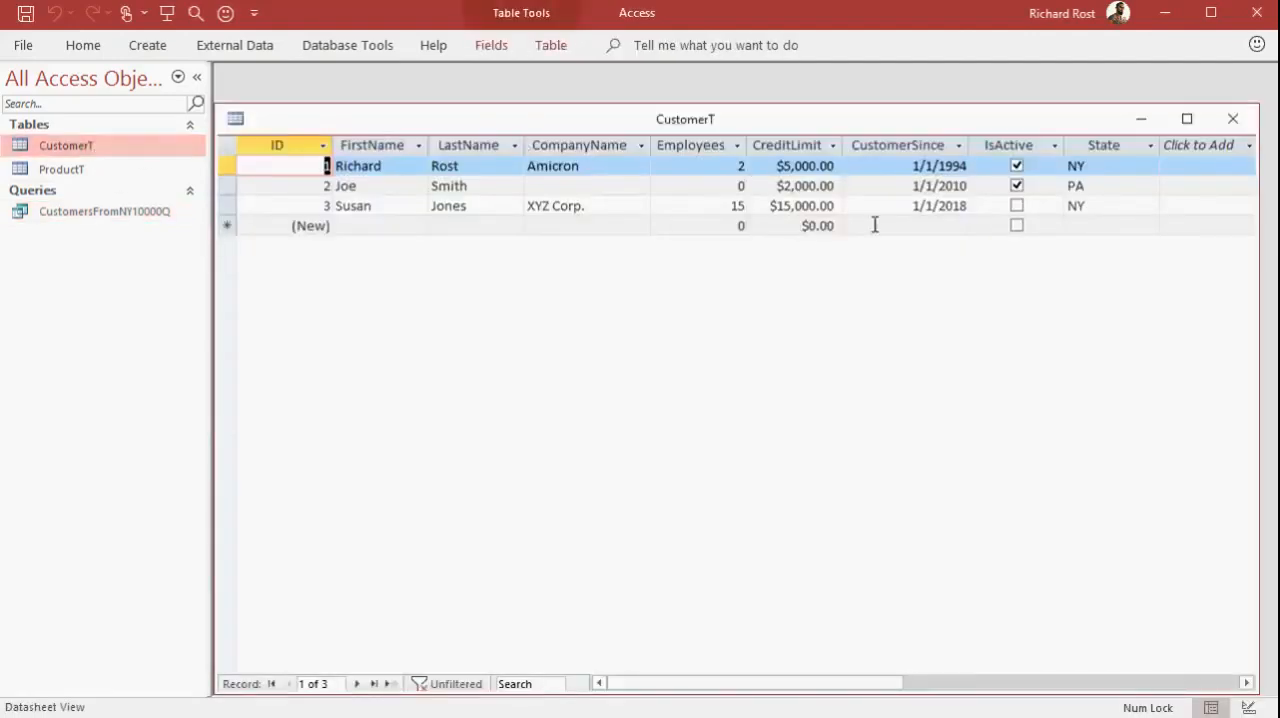
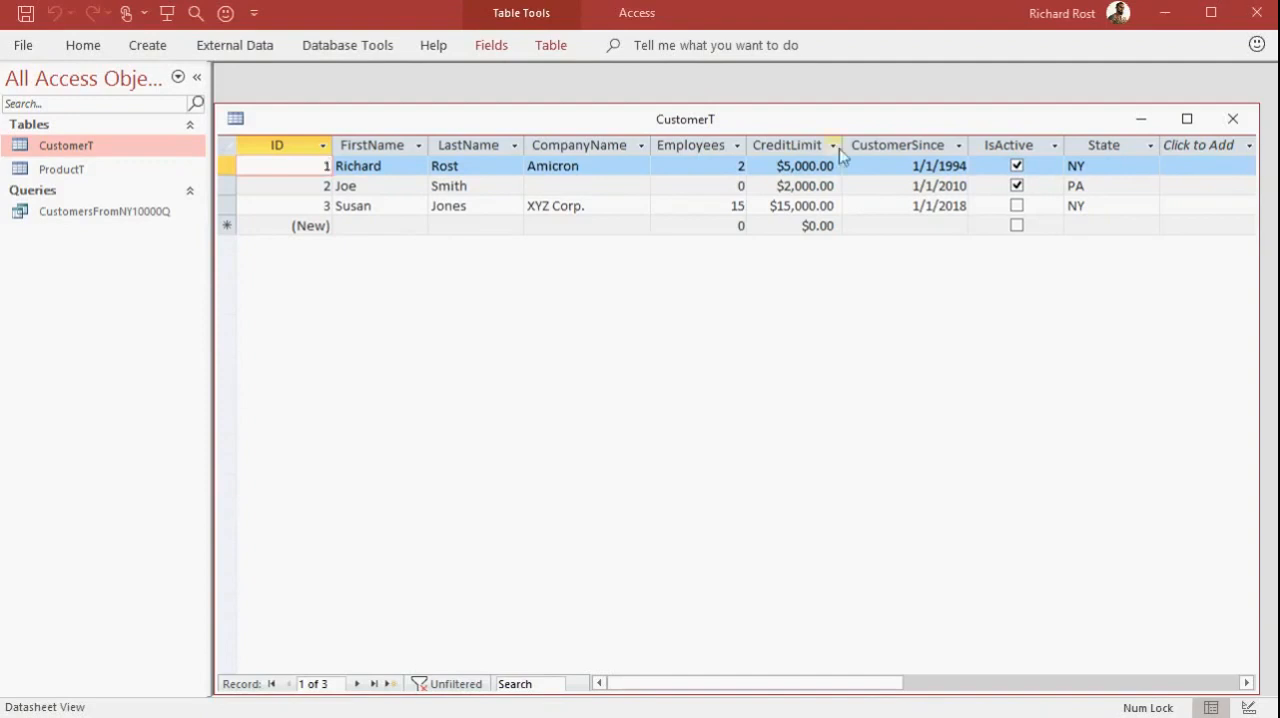
Close the CustomerT table and create a form based on it, repositioning the new form window
{"action": "left_click", "coordinate": [1232, 119]}
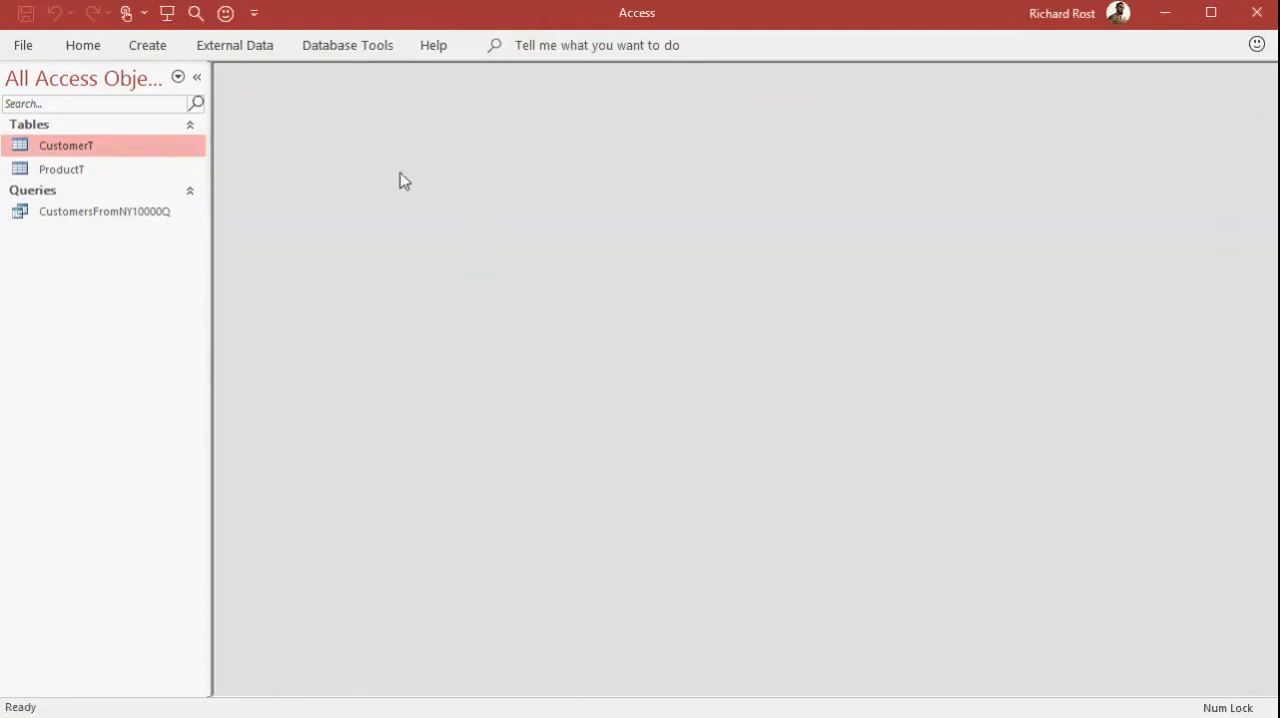
{"action": "left_click", "coordinate": [148, 46]}
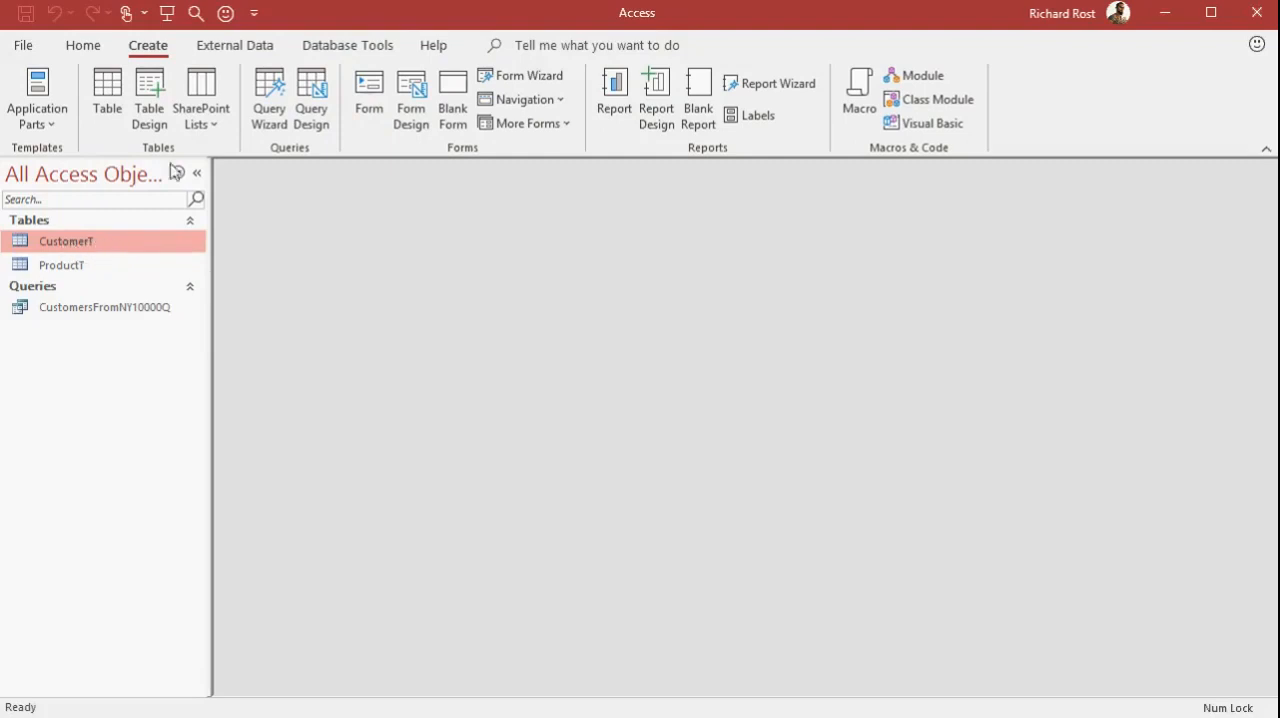
{"action": "left_click", "coordinate": [370, 104]}
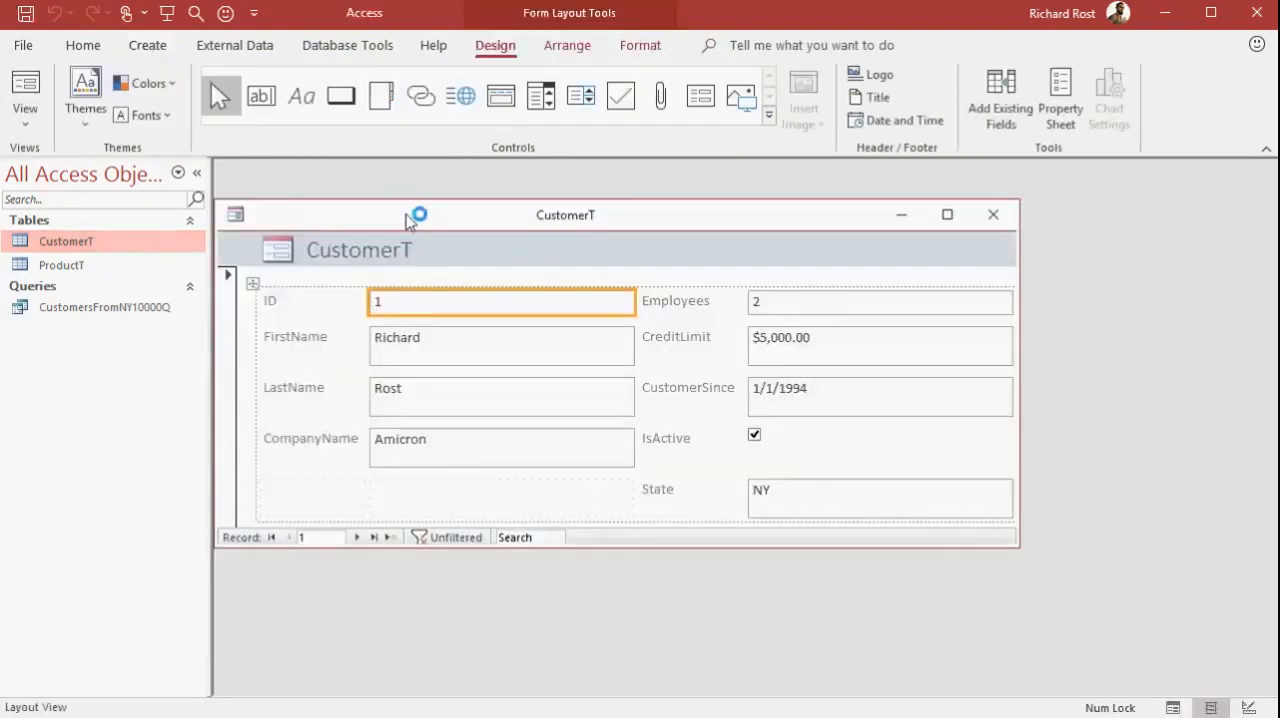
{"action": "left_click_drag", "start_coordinate": [415, 214], "coordinate": [475, 198]}
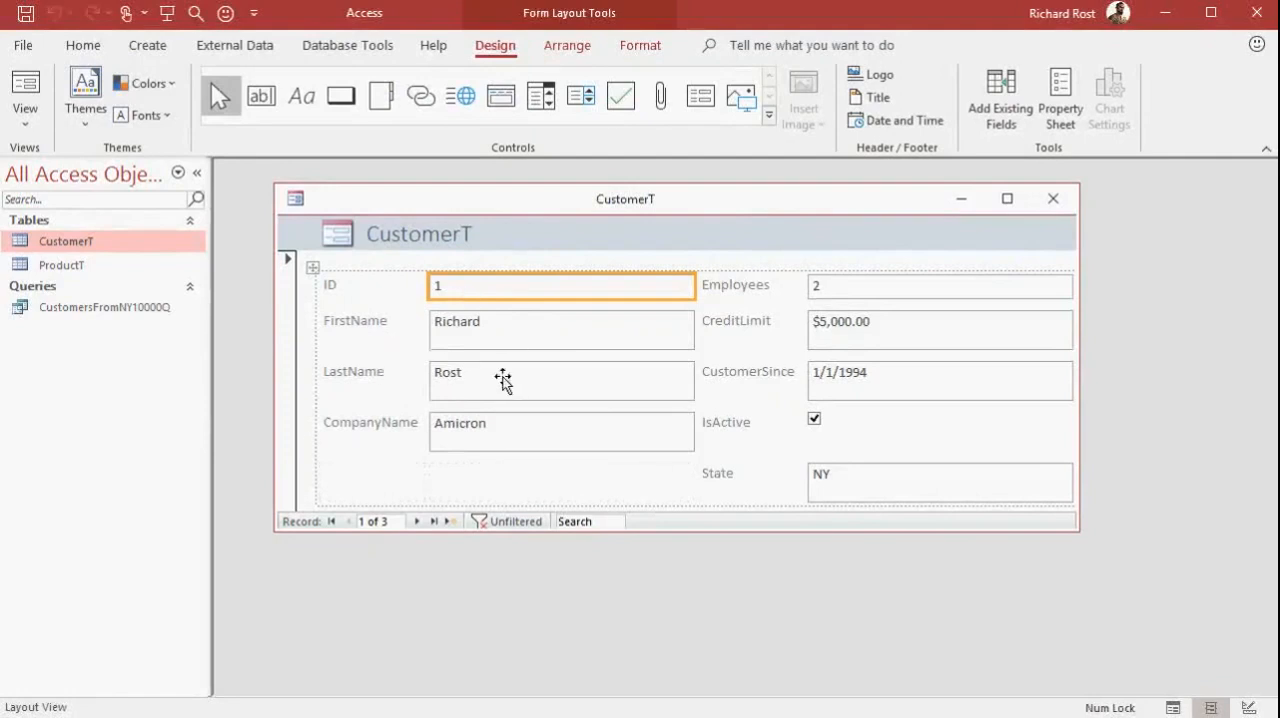
Reduce the FirstName, LastName and CompanyName boxes on the form to single-line height
{"action": "left_click", "coordinate": [509, 336]}
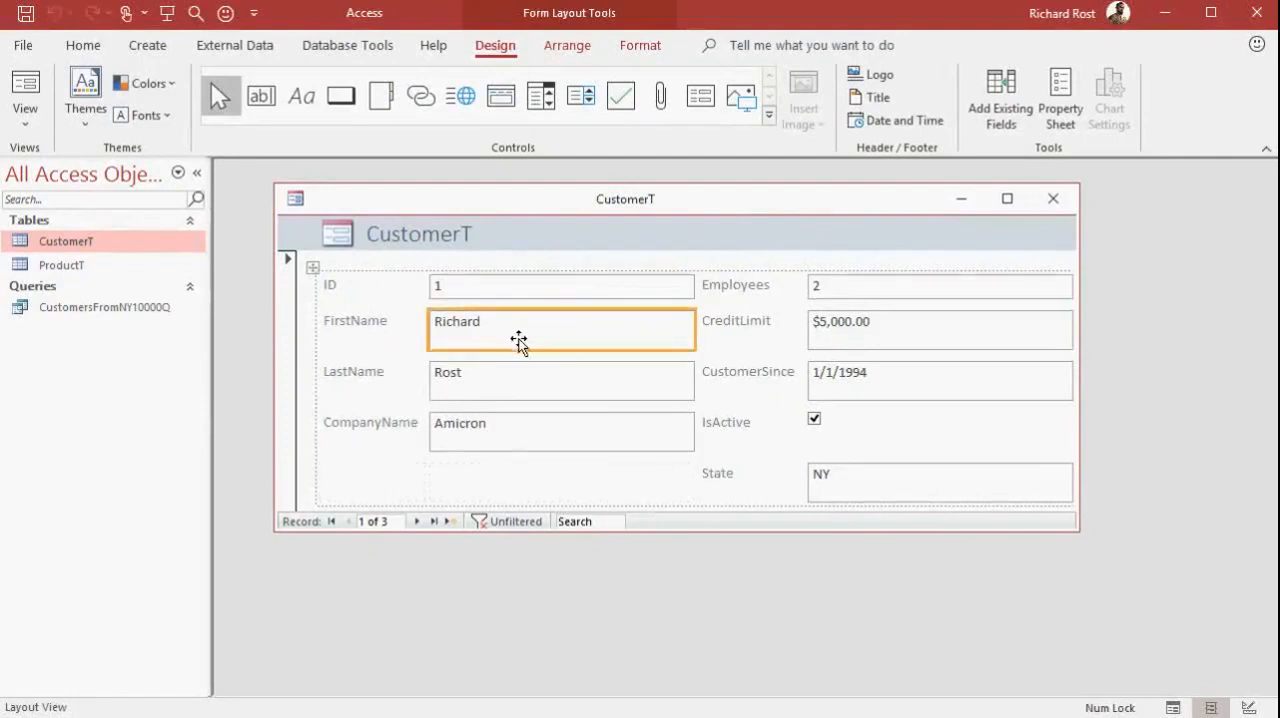
{"action": "left_click_drag", "start_coordinate": [517, 349], "coordinate": [519, 333]}
{"action": "left_click", "coordinate": [518, 362]}
{"action": "left_click_drag", "start_coordinate": [520, 386], "coordinate": [523, 366]}
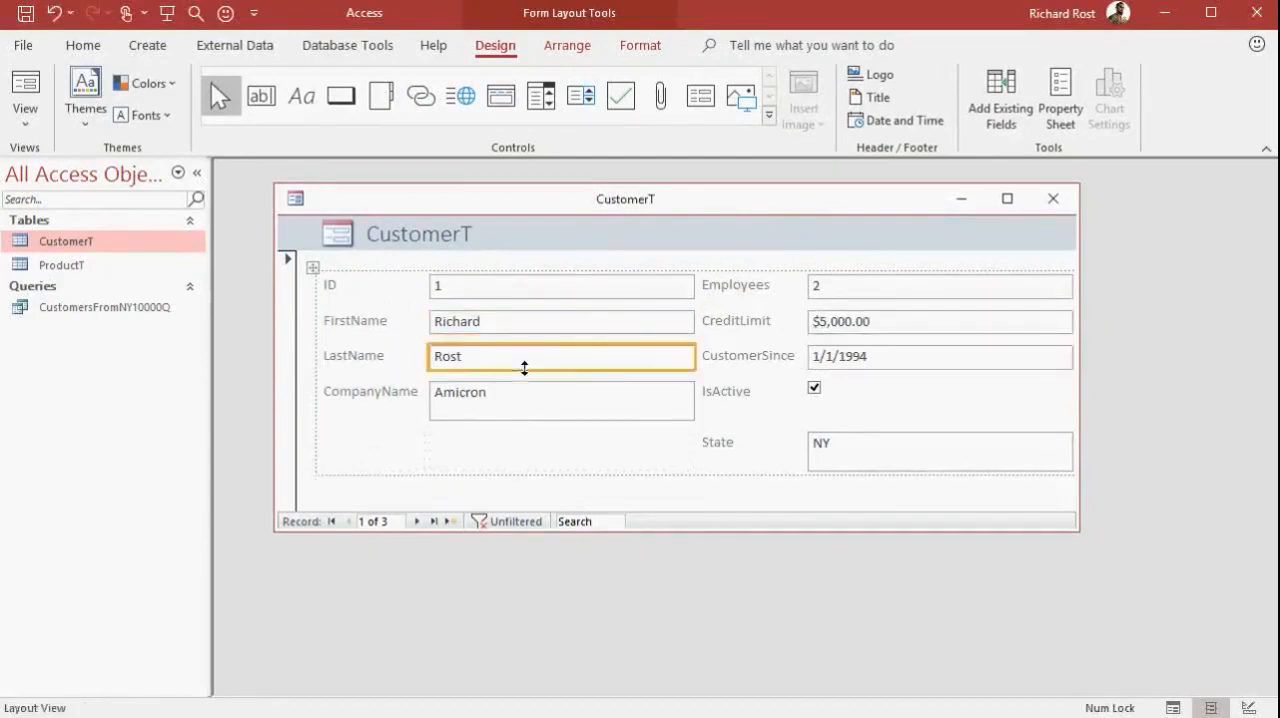
{"action": "left_click", "coordinate": [521, 410]}
{"action": "left_click_drag", "start_coordinate": [520, 420], "coordinate": [525, 404]}
Narrow both columns of text boxes on the form and reduce the State box to single-line height
{"action": "left_click_drag", "start_coordinate": [692, 391], "coordinate": [597, 386]}
{"action": "left_click", "coordinate": [851, 291]}
{"action": "left_click_drag", "start_coordinate": [976, 286], "coordinate": [860, 286]}
{"action": "left_click", "coordinate": [783, 450]}
{"action": "left_click_drag", "start_coordinate": [783, 450], "coordinate": [783, 431]}
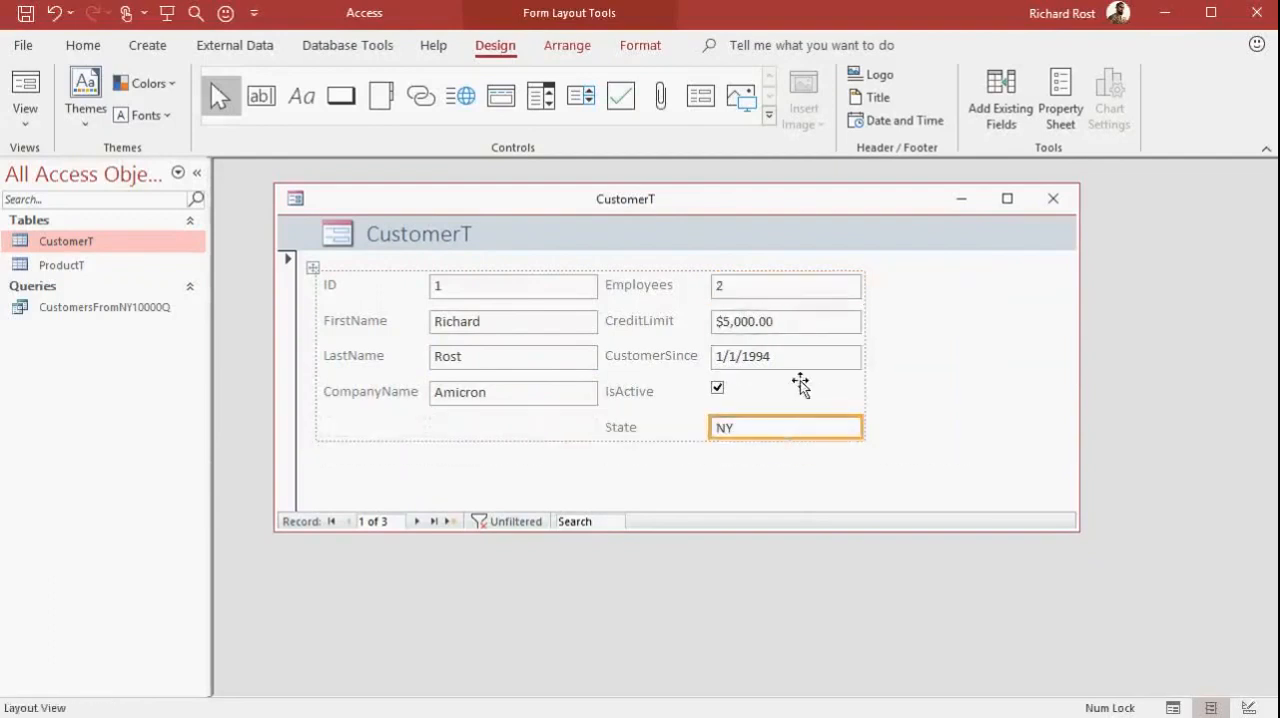
Save the form as CustomerF and close it
{"action": "left_click", "coordinate": [969, 345]}
{"action": "key", "text": "ctrl+s"}
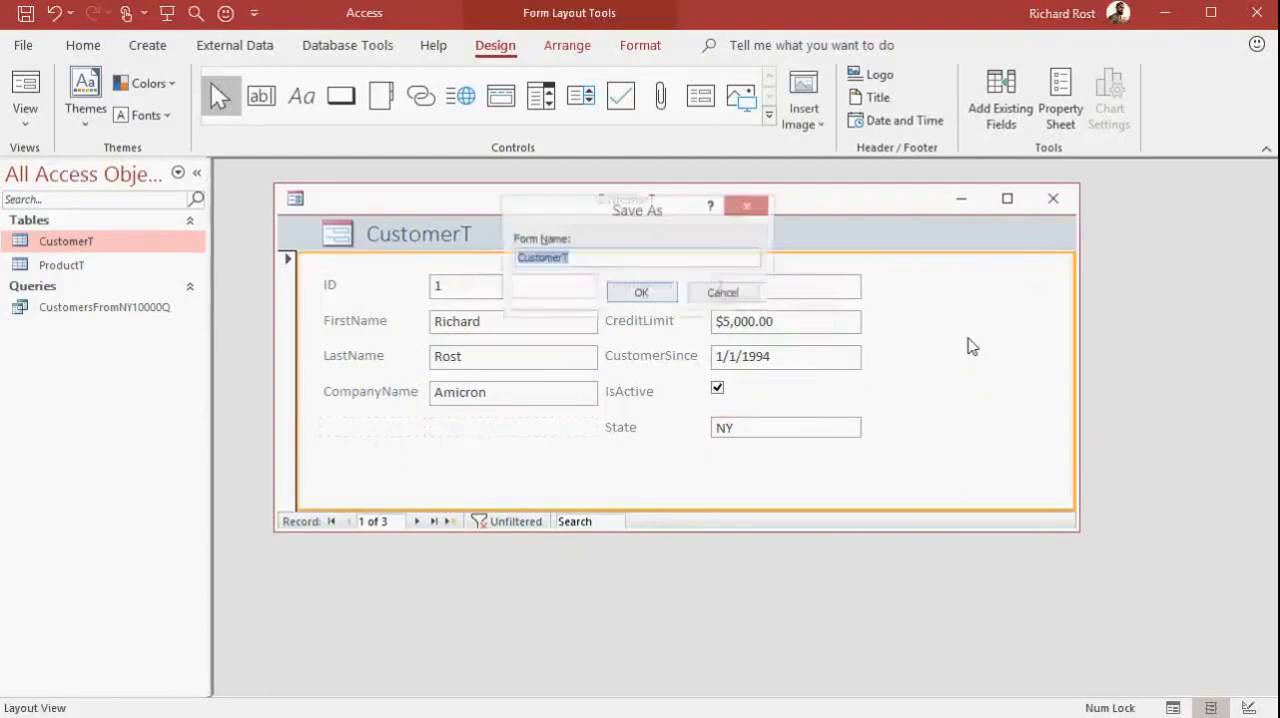
{"action": "key", "text": "End"}
{"action": "key", "text": "BackSpace"}
{"action": "type", "text": "F"}
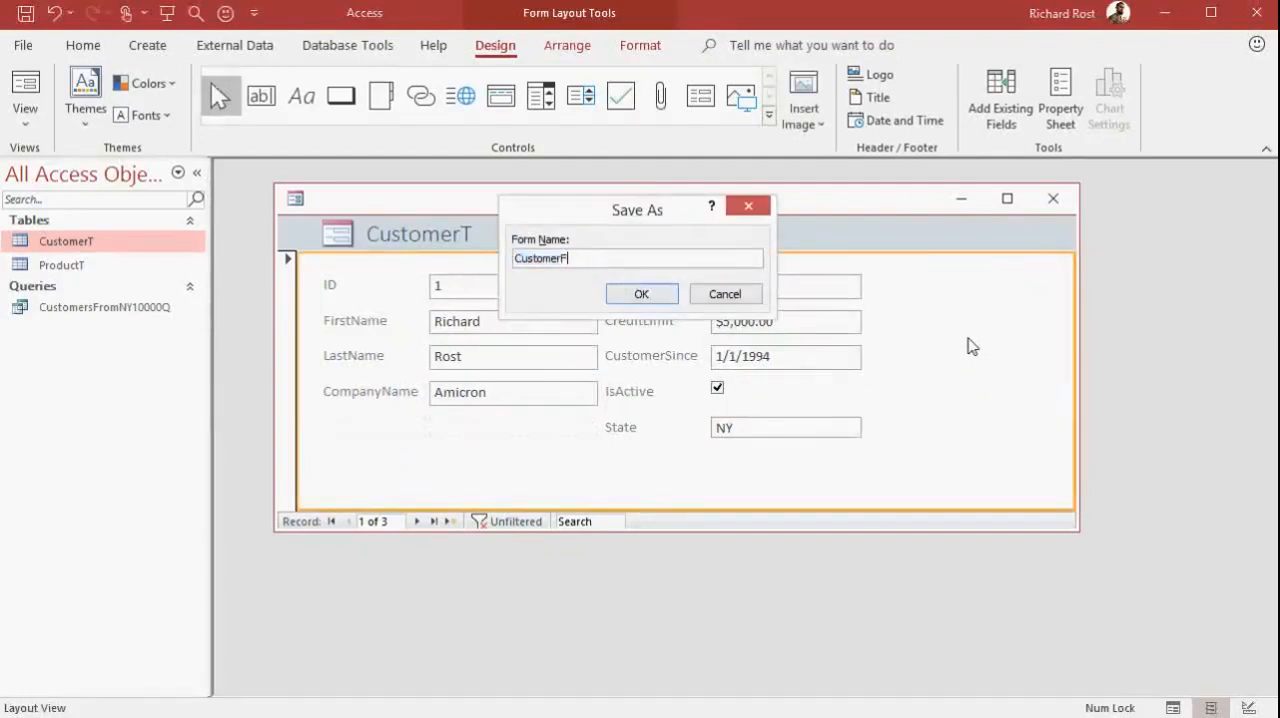
{"action": "left_click", "coordinate": [650, 294]}
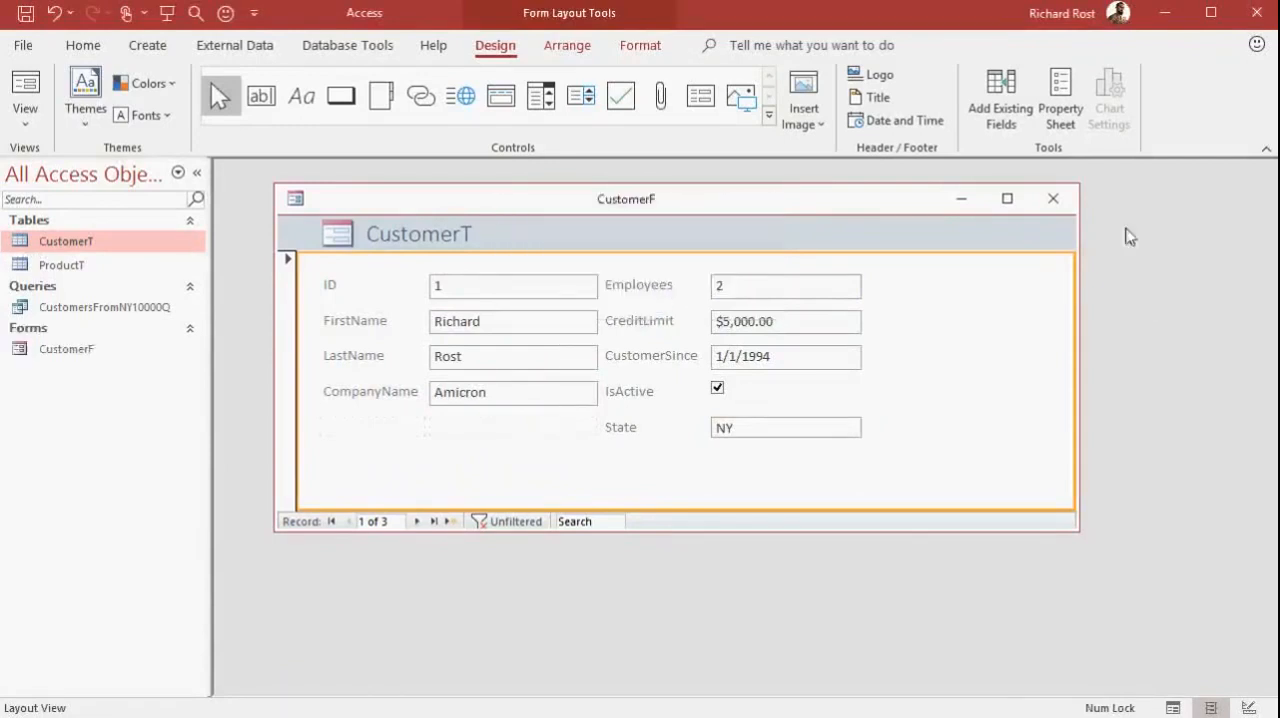
{"action": "left_click", "coordinate": [1058, 196]}
Open the CustomerF form and browse forward, back and to the last customer record
{"action": "double_click", "coordinate": [110, 349]}
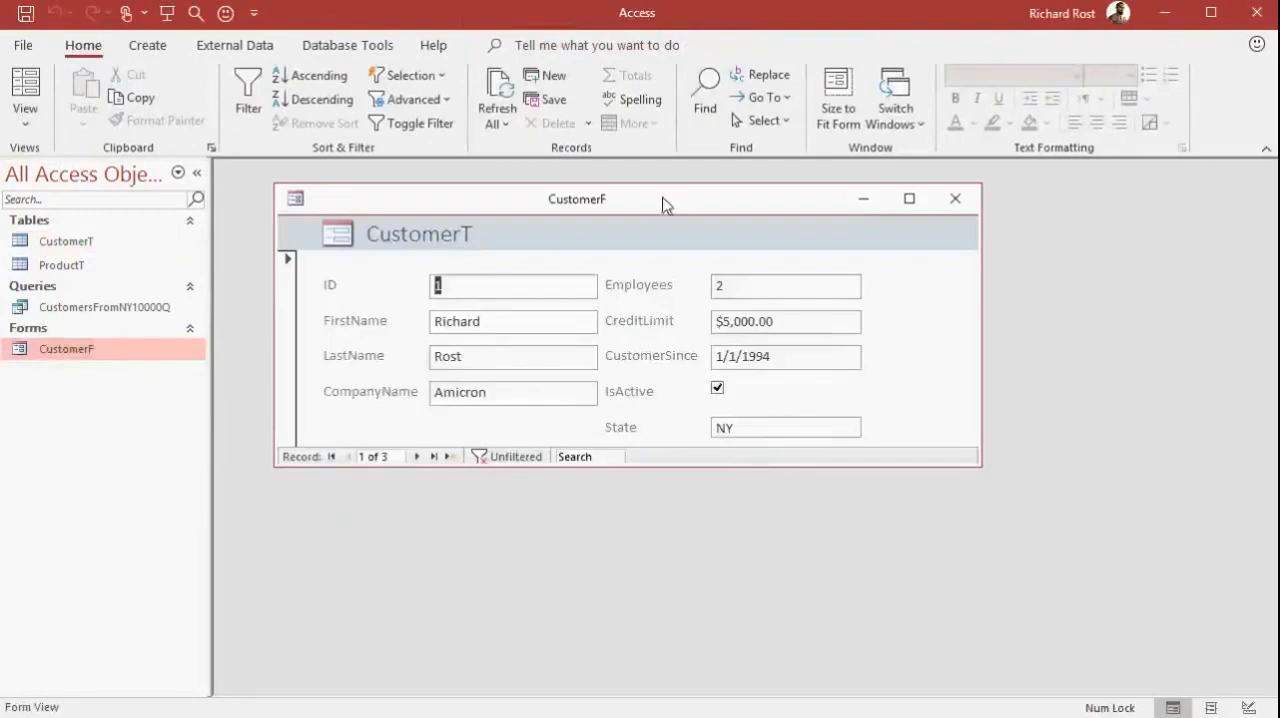
{"action": "left_click", "coordinate": [418, 457]}
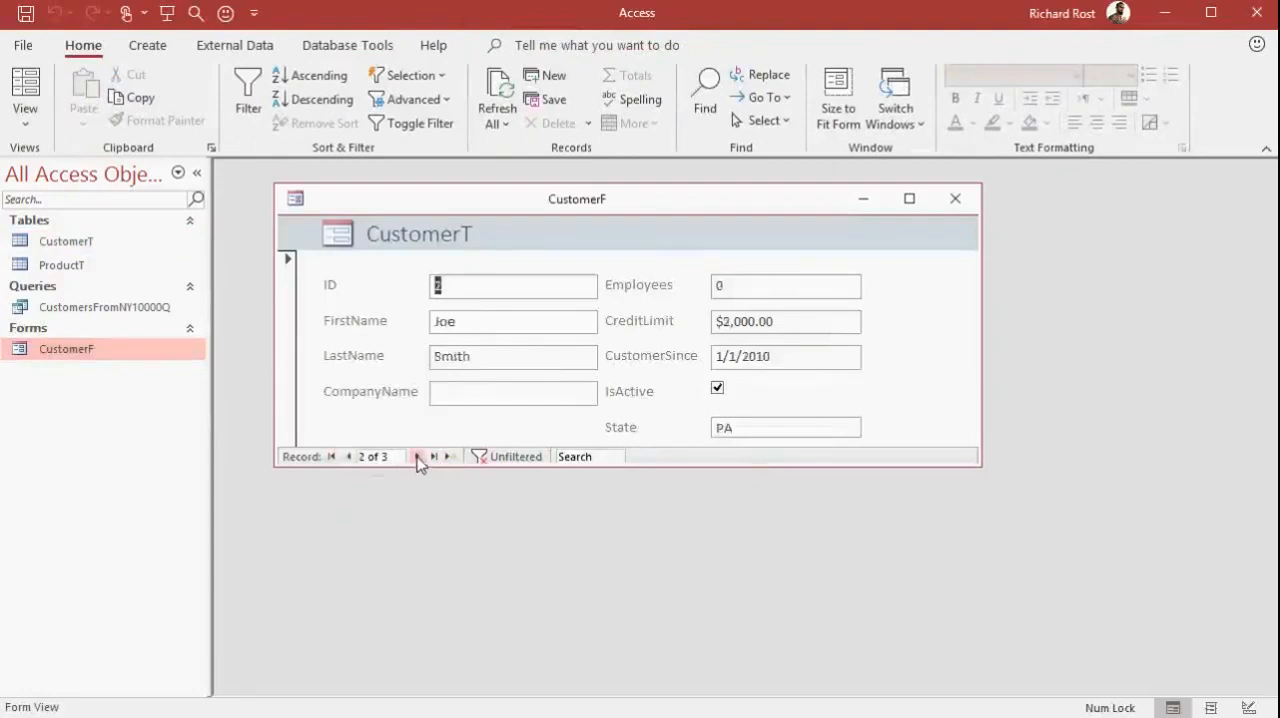
{"action": "left_click", "coordinate": [418, 457]}
{"action": "left_click", "coordinate": [349, 457]}
{"action": "left_click", "coordinate": [349, 457]}
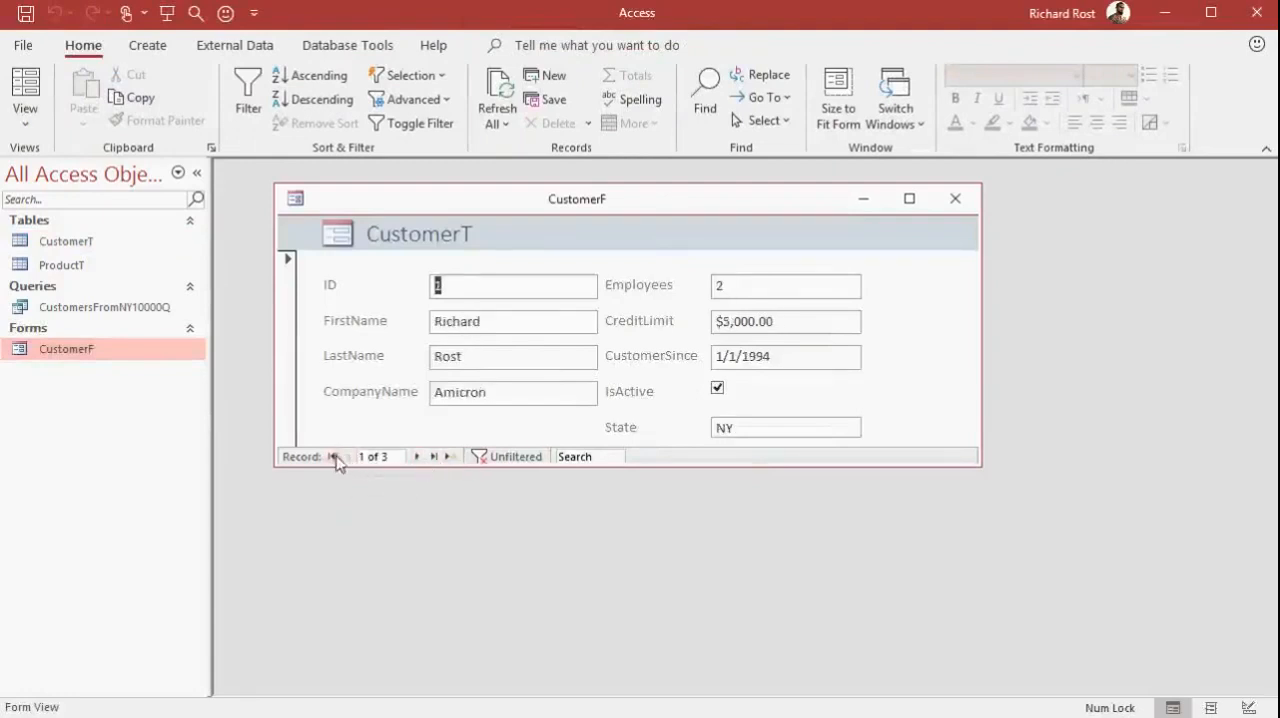
{"action": "left_click", "coordinate": [433, 457]}
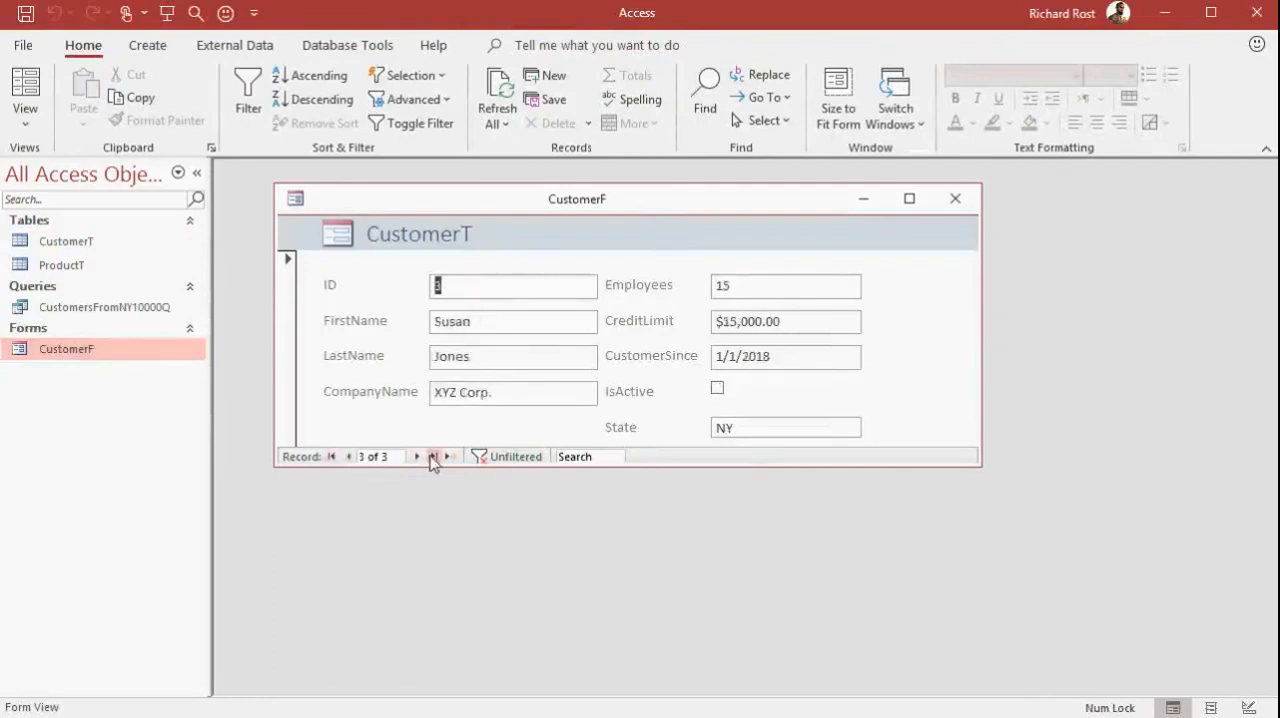
Add a new record in CustomerF with the customer's first name, last name and a credit limit of 10
{"action": "left_click", "coordinate": [451, 457]}
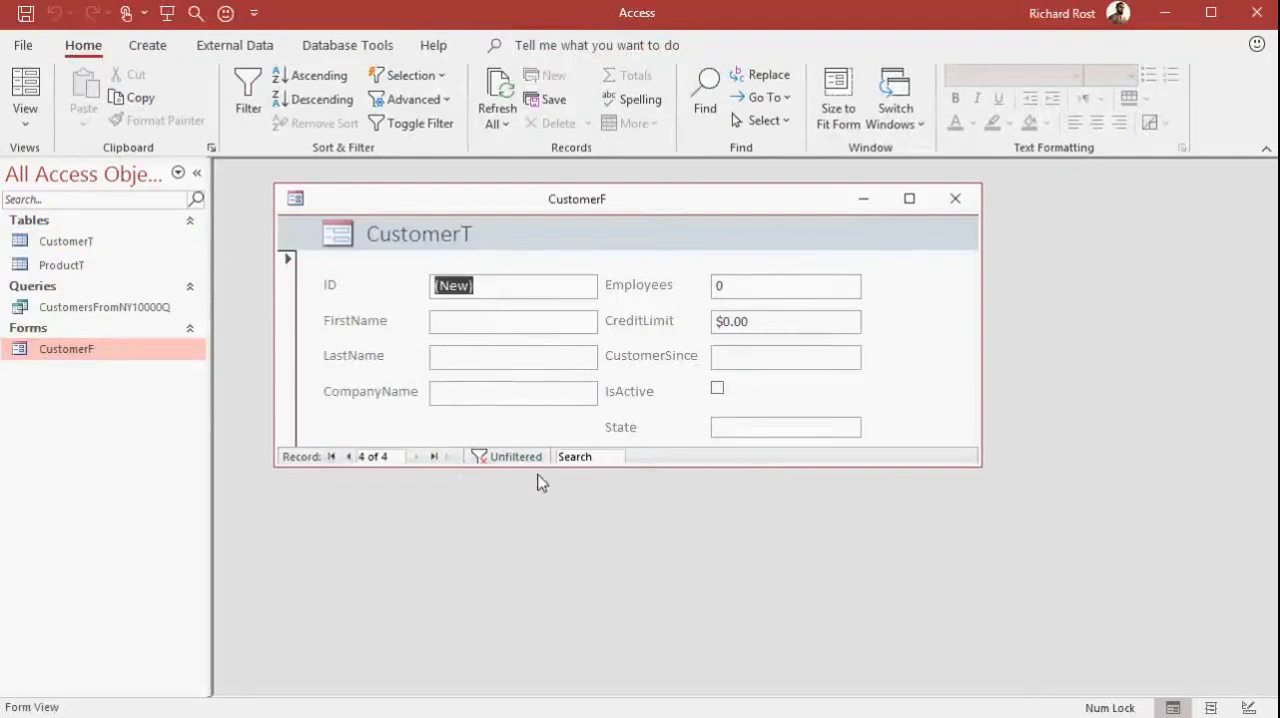
{"action": "key", "text": "Tab"}
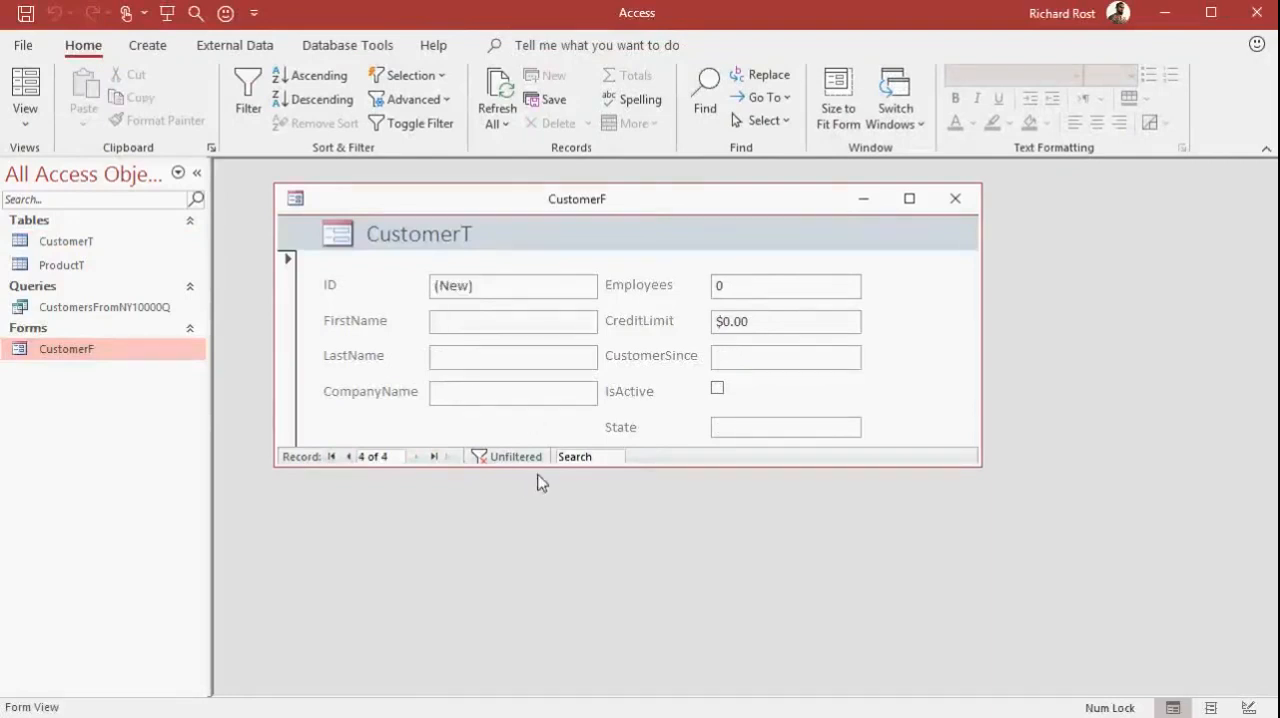
{"action": "type", "text": "Alice"}
{"action": "key", "text": "Tab"}
{"action": "type", "text": "Smith"}
{"action": "key", "text": "Tab"}
{"action": "key", "text": "Tab"}
{"action": "key", "text": "Tab"}
{"action": "type", "text": "10"}
{"action": "key", "text": "Tab"}
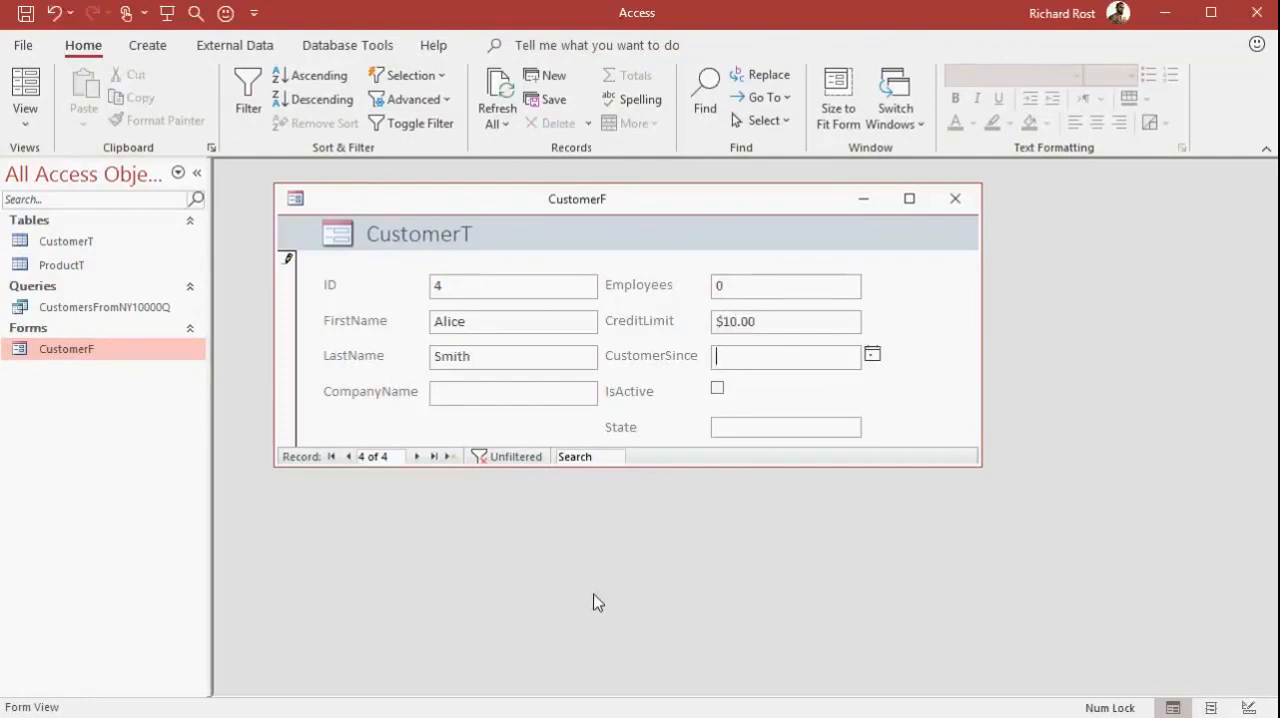
Mark the new customer as active and move past the State field to finish the record
{"action": "key", "text": "Tab"}
{"action": "key", "text": "Tab"}
{"action": "left_click", "coordinate": [717, 387]}
{"action": "left_click", "coordinate": [751, 426]}
{"action": "key", "text": "Tab"}
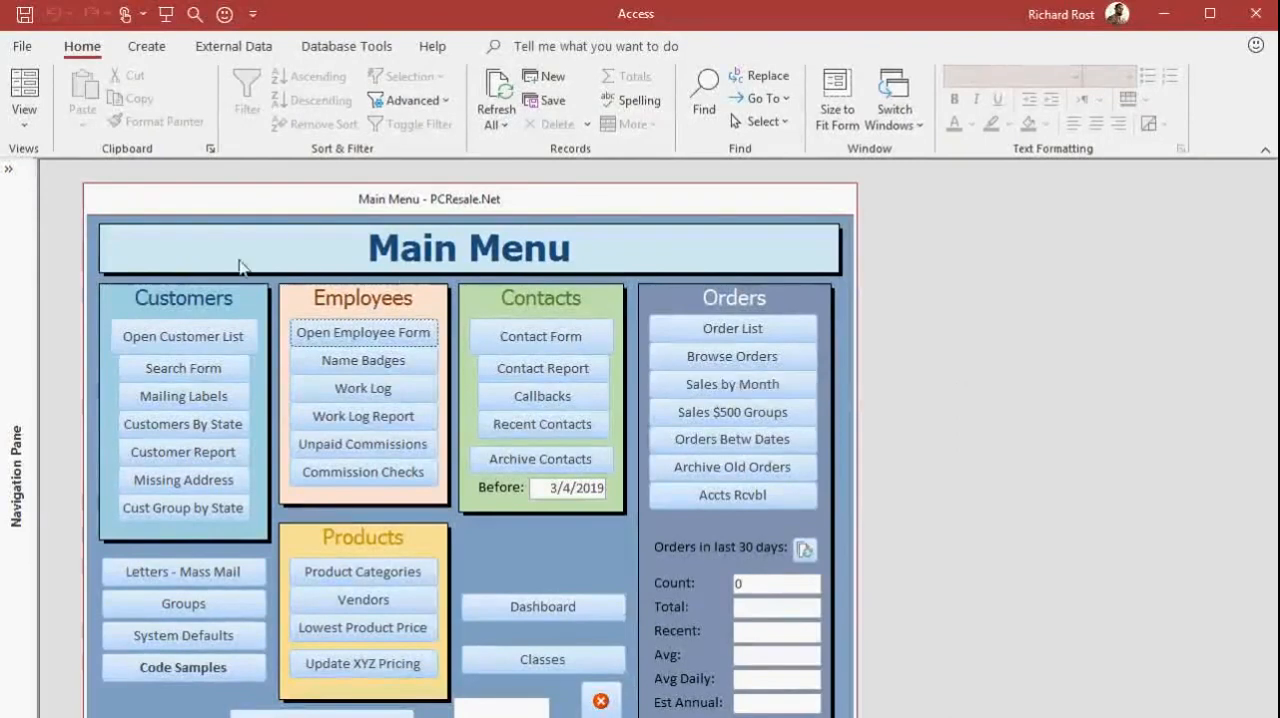
In the PCResale.Net database, open the customer list and view the LMNOP Wholesale customer's form and notes
{"action": "left_click", "coordinate": [187, 339]}
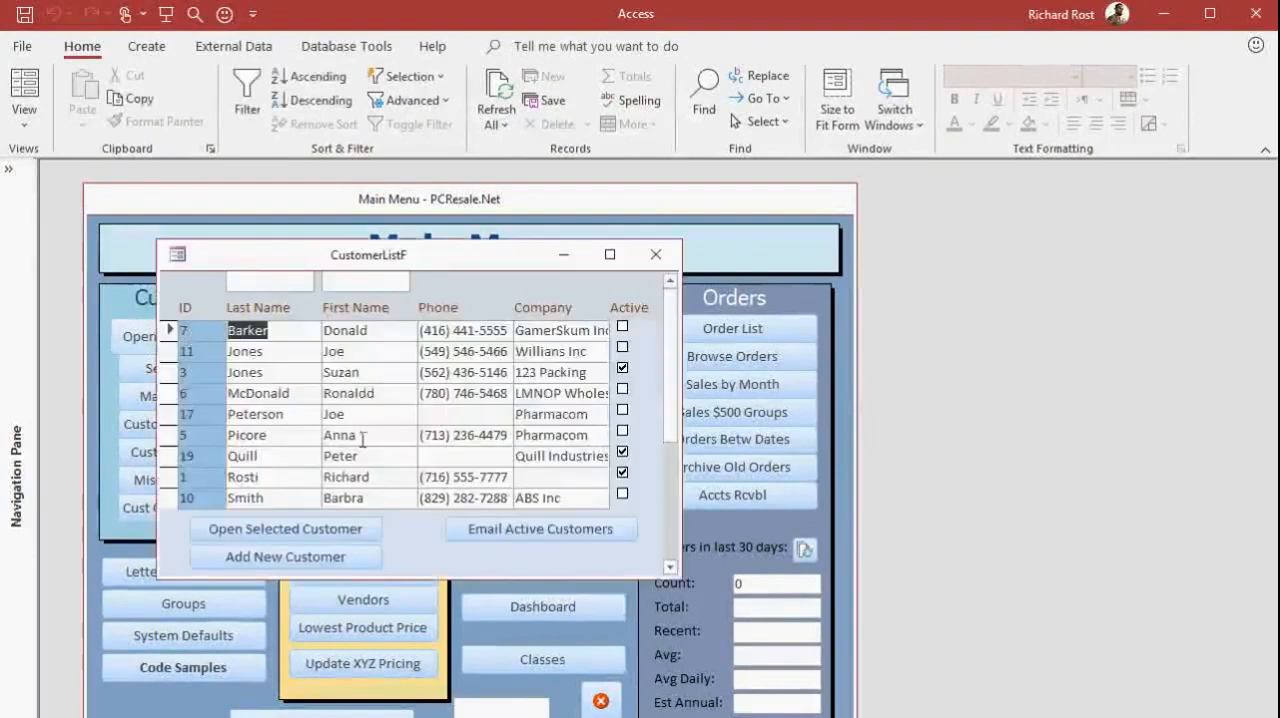
{"action": "double_click", "coordinate": [203, 396]}
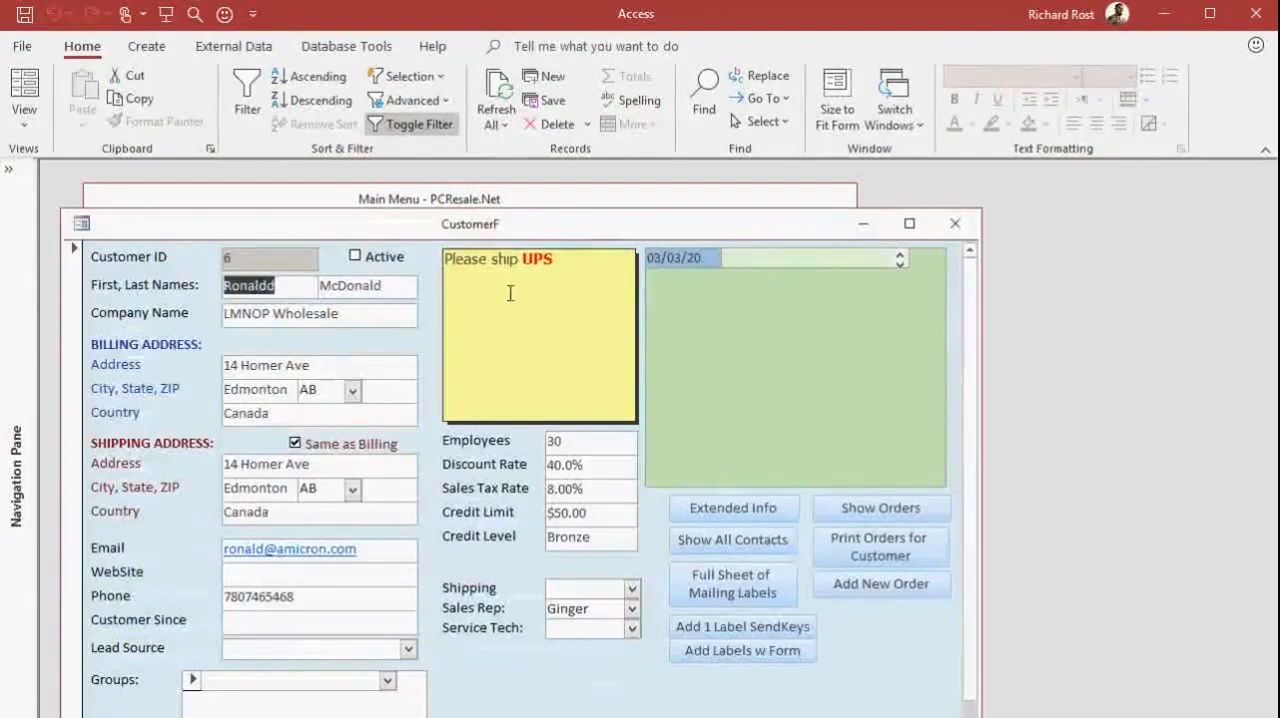
{"action": "left_click", "coordinate": [584, 288]}
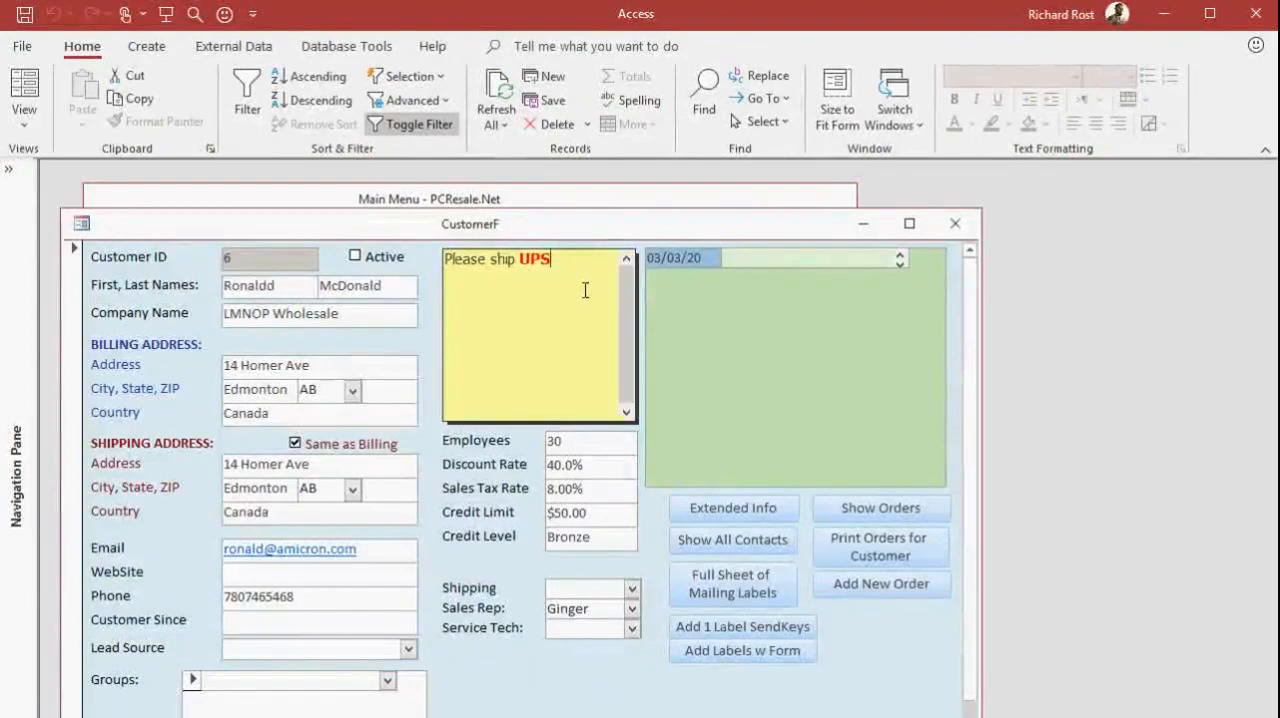
Open the customer's extended information form, reposition it and set the gender option to Female
{"action": "left_click", "coordinate": [745, 508]}
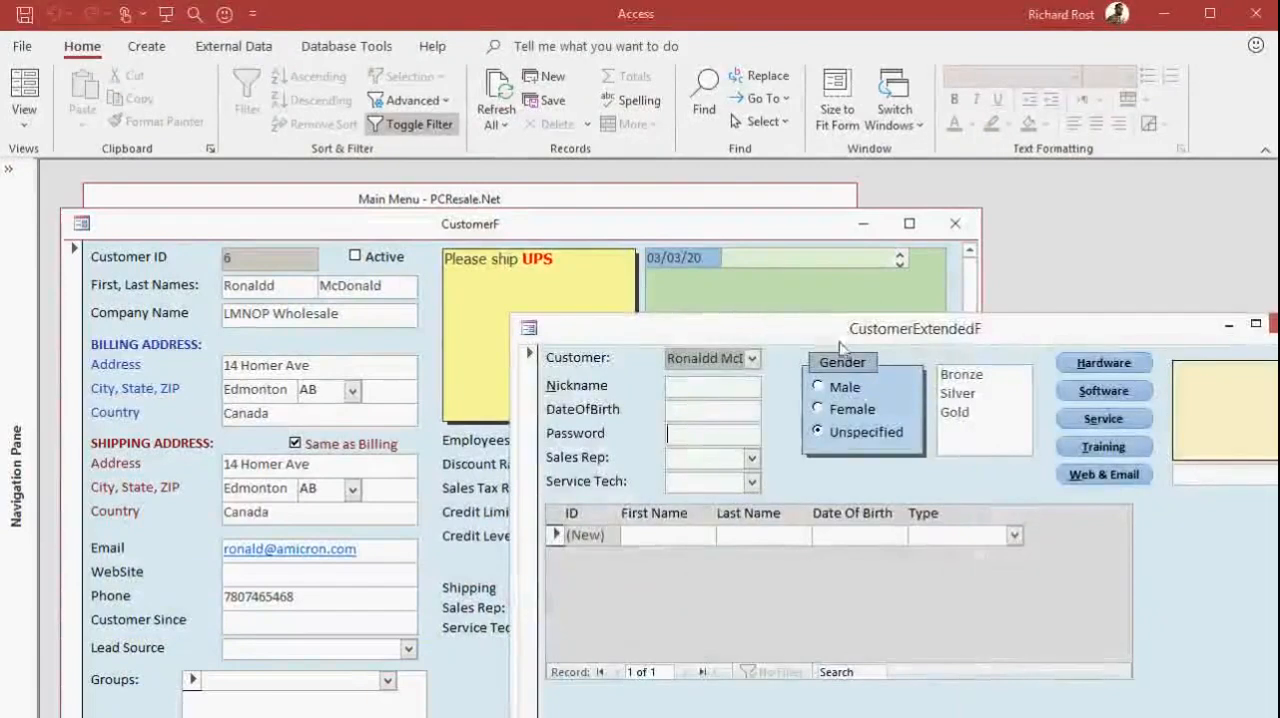
{"action": "left_click_drag", "start_coordinate": [882, 340], "coordinate": [700, 282]}
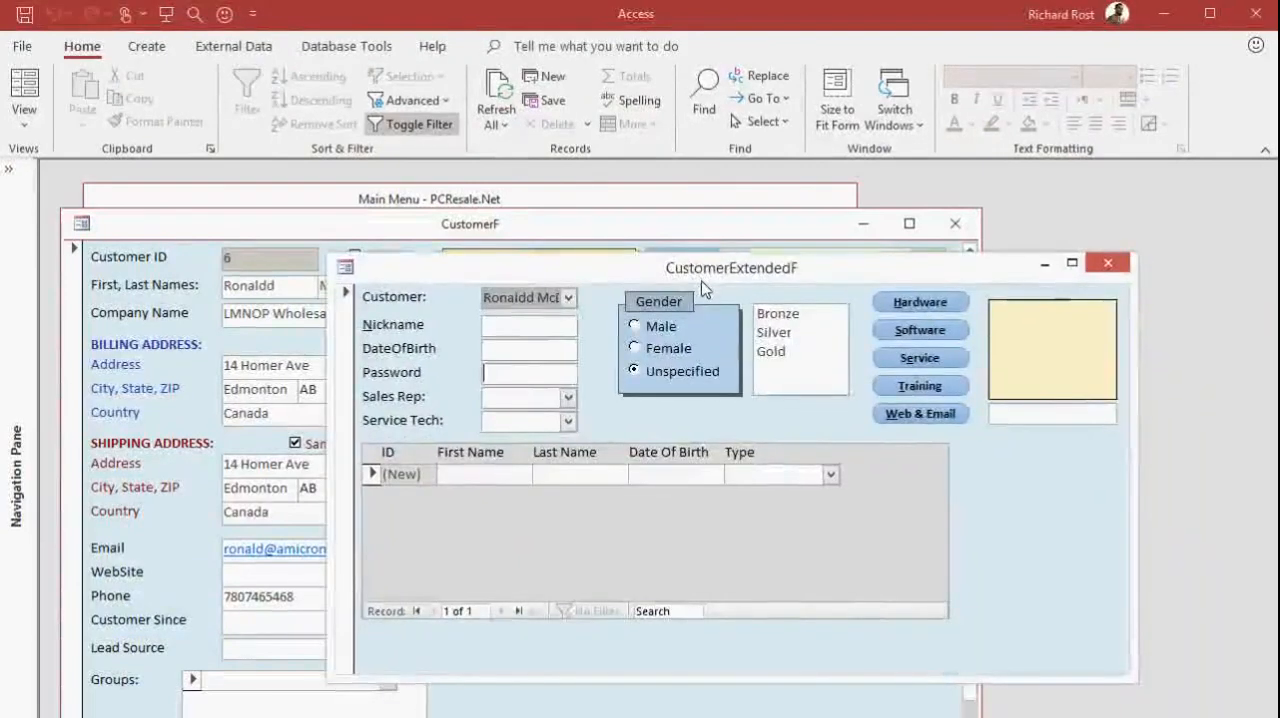
{"action": "left_click", "coordinate": [656, 326]}
{"action": "left_click", "coordinate": [664, 350]}
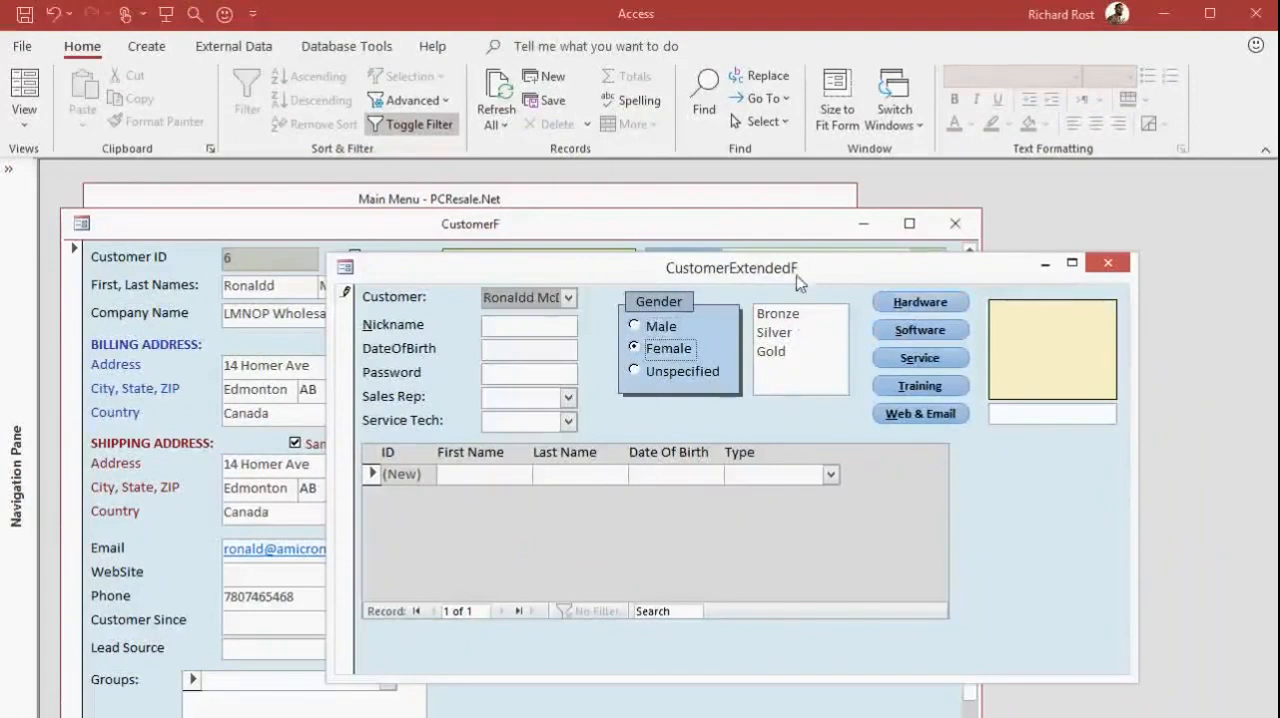
Close the extended information form, the customer form and the customer list
{"action": "left_click", "coordinate": [1108, 262]}
{"action": "left_click", "coordinate": [955, 226]}
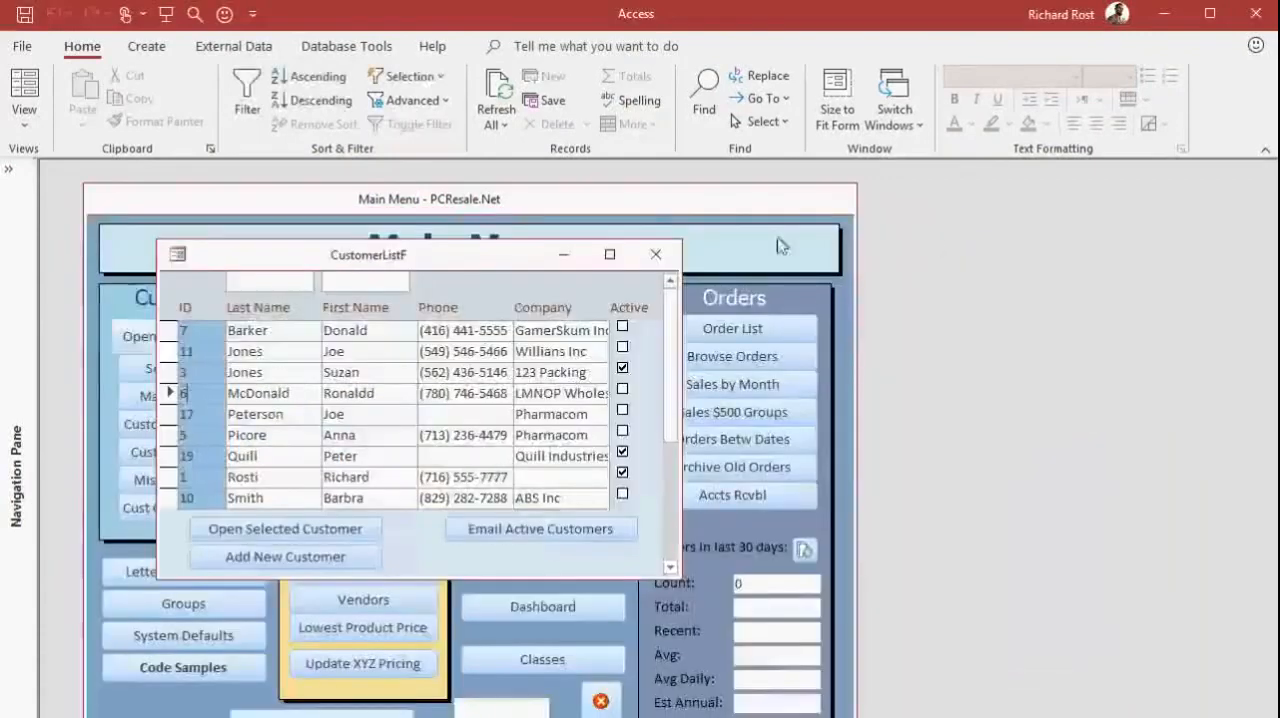
{"action": "left_click", "coordinate": [651, 256]}
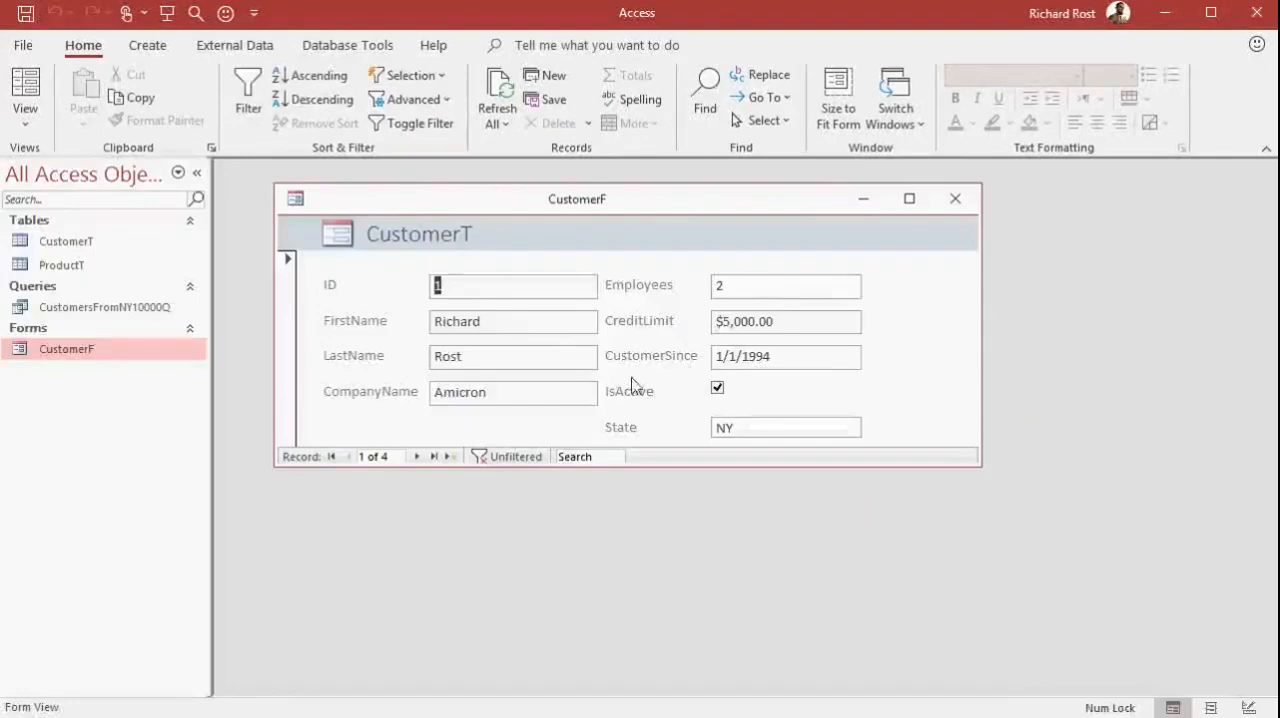
Open CustomerF in design view, enlarge its window and move the LastName field above FirstName
{"action": "right_click", "coordinate": [886, 320]}
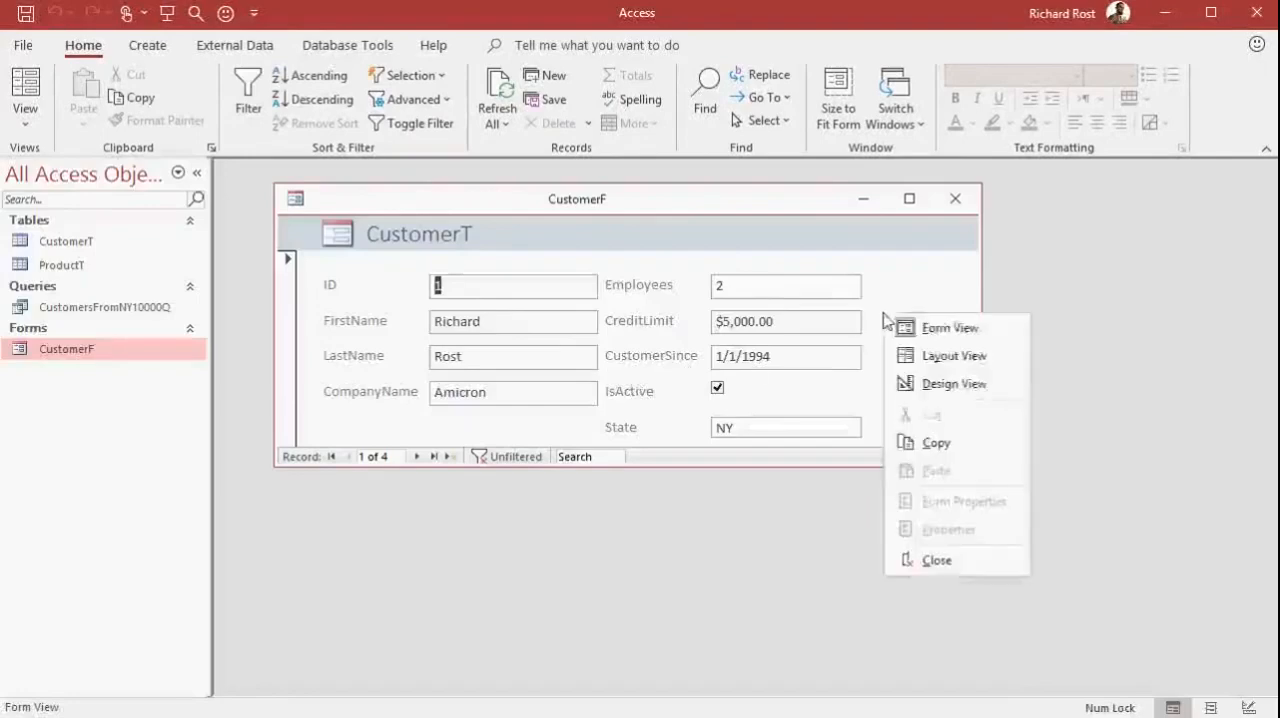
{"action": "left_click", "coordinate": [960, 384]}
{"action": "left_click_drag", "start_coordinate": [975, 461], "coordinate": [1095, 638]}
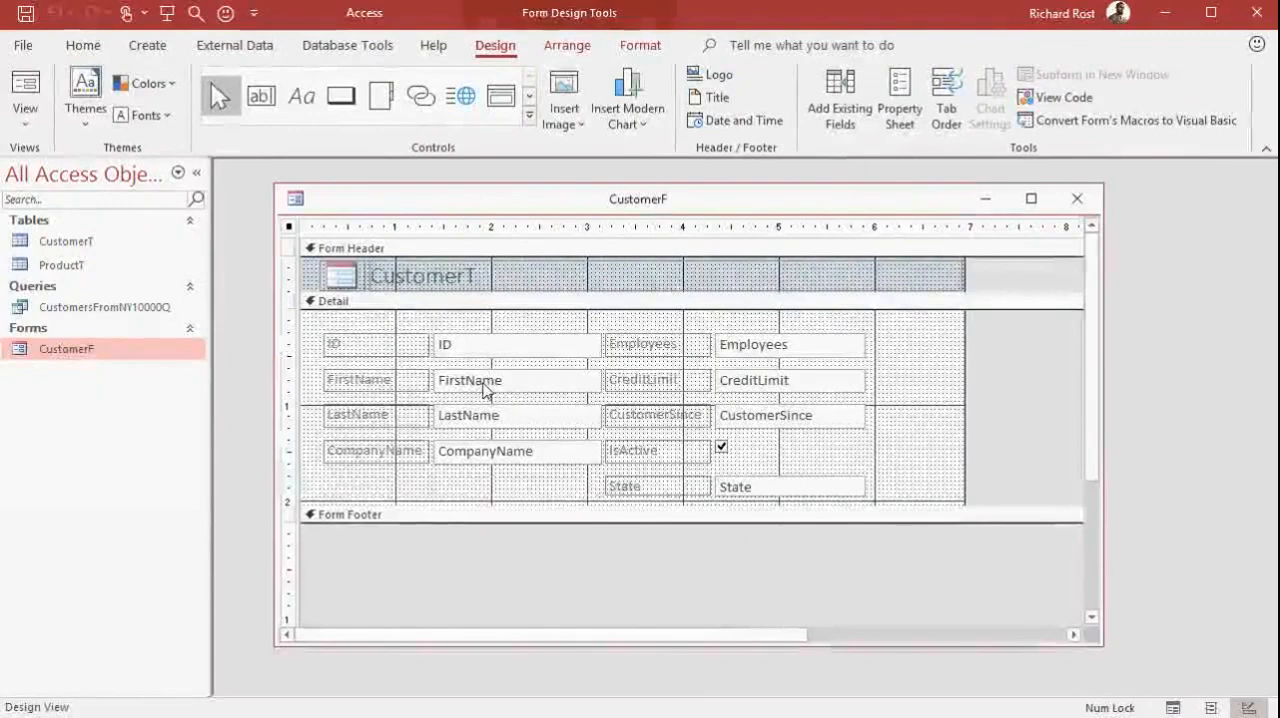
{"action": "left_click", "coordinate": [491, 415]}
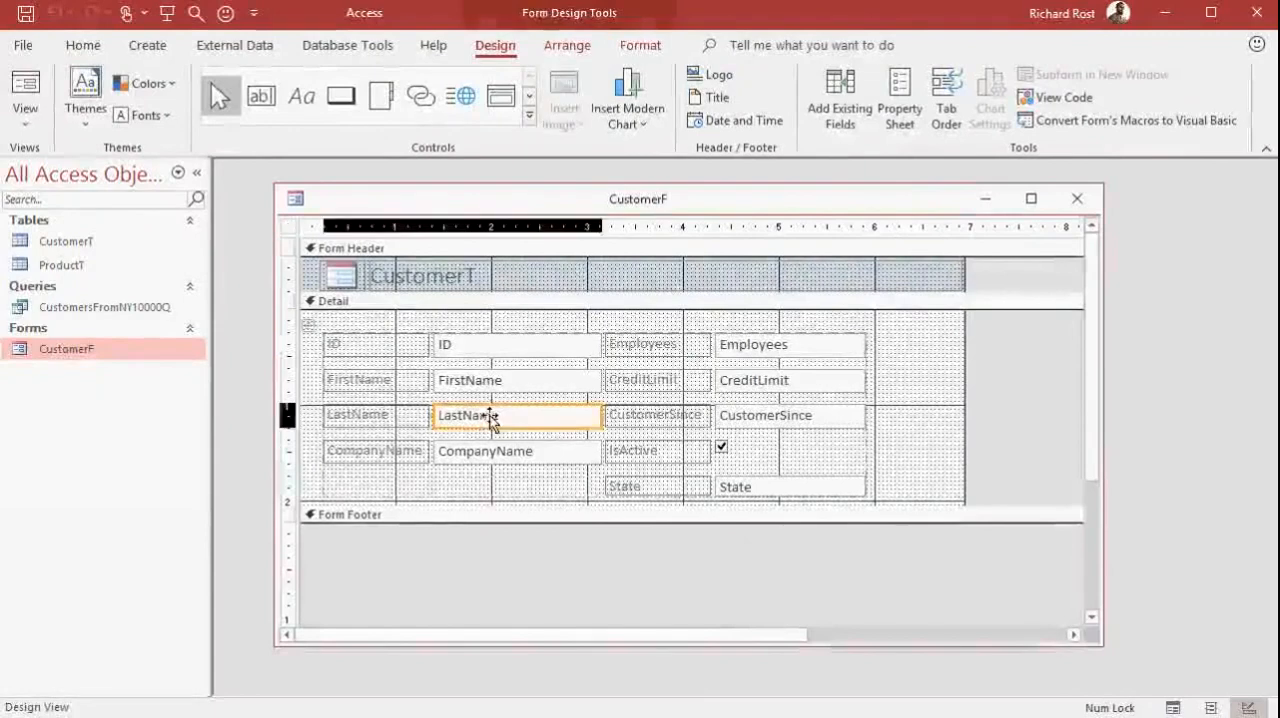
{"action": "left_click_drag", "start_coordinate": [491, 415], "coordinate": [489, 366]}
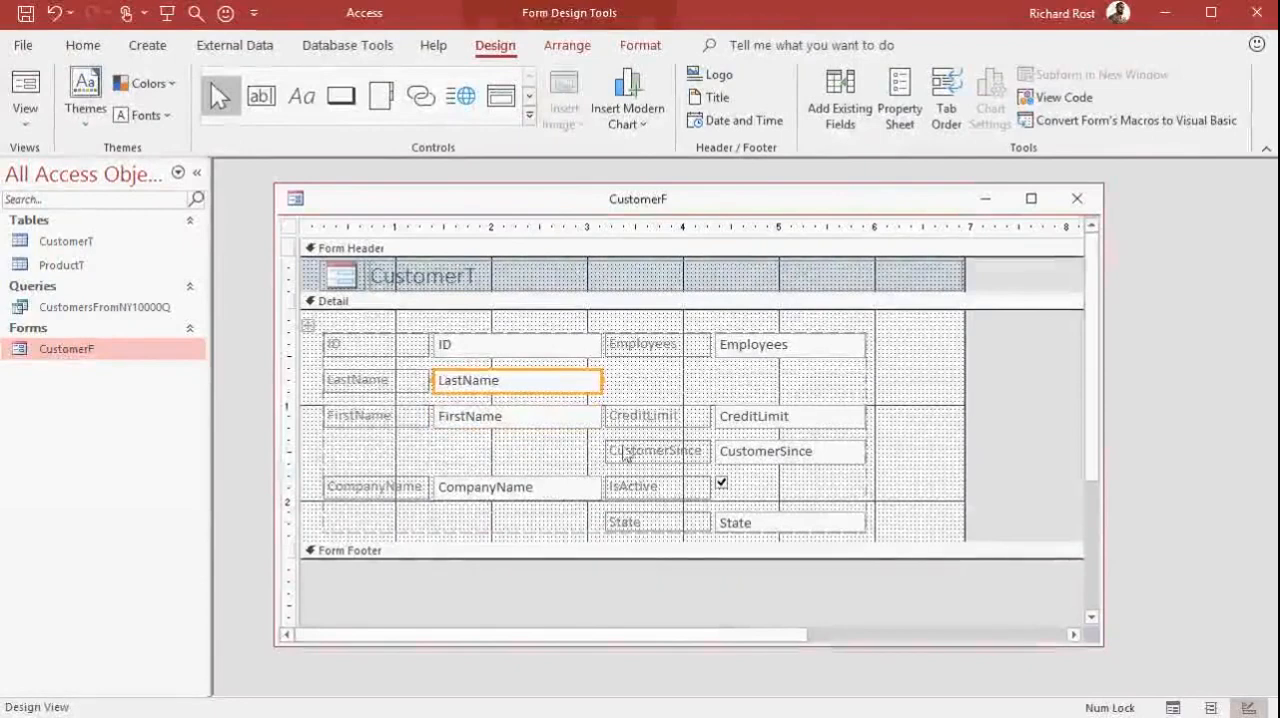
Move the CreditLimit and CustomerSince fields and their labels up one row each in the form's layout
{"action": "left_click_drag", "start_coordinate": [724, 417], "coordinate": [766, 385]}
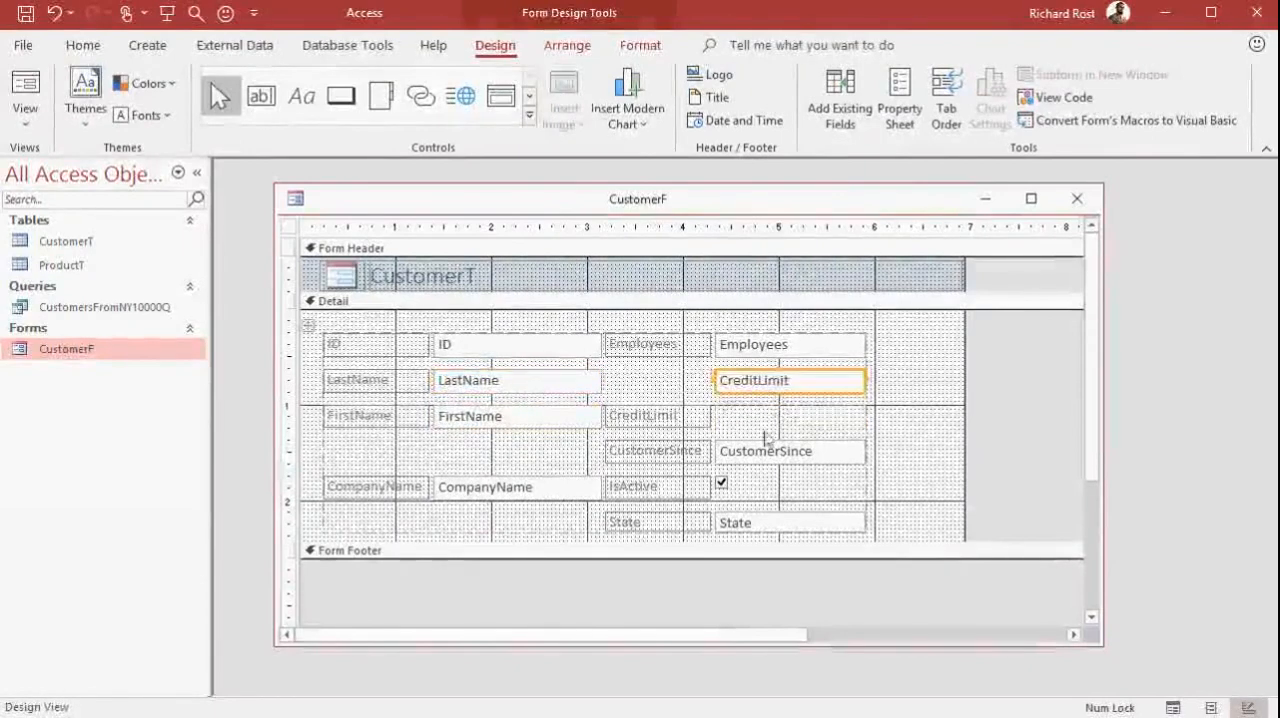
{"action": "left_click_drag", "start_coordinate": [683, 427], "coordinate": [680, 390]}
{"action": "left_click_drag", "start_coordinate": [731, 451], "coordinate": [754, 424]}
{"action": "left_click_drag", "start_coordinate": [680, 455], "coordinate": [678, 421]}
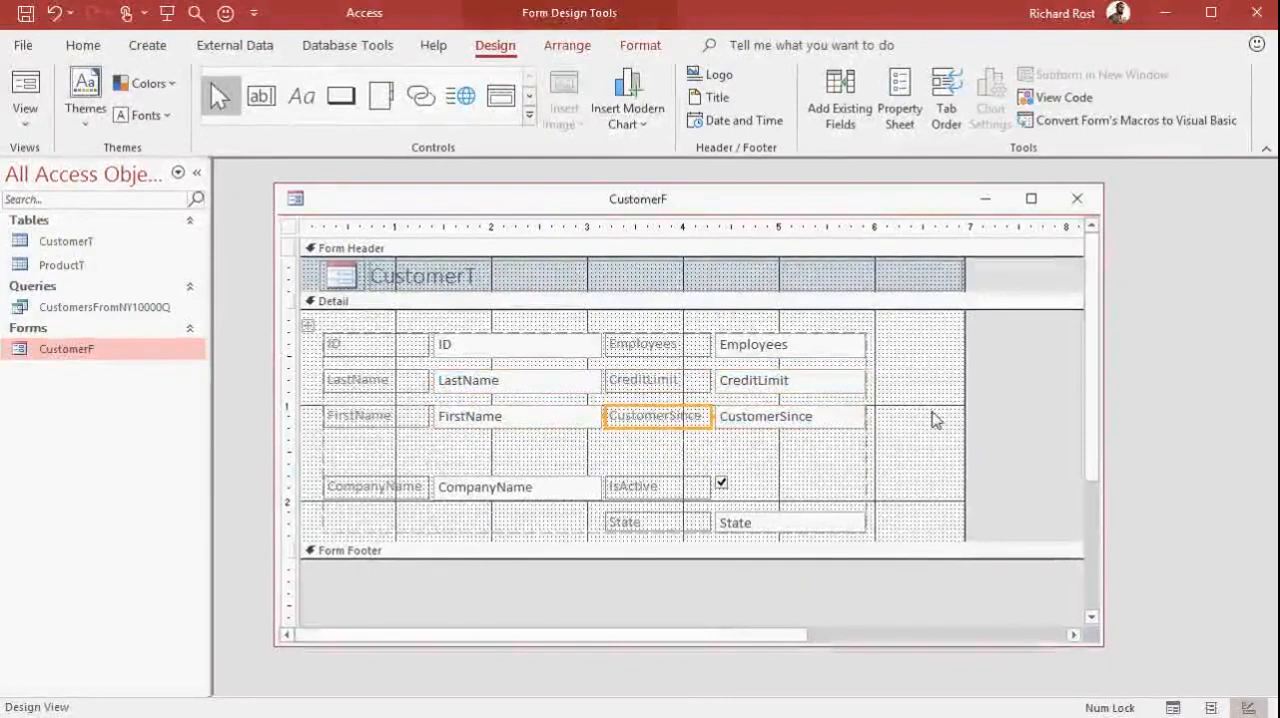
Close CustomerF without saving the design changes, then reopen it to check the layout and close it
{"action": "left_click", "coordinate": [1077, 199]}
{"action": "left_click", "coordinate": [868, 569]}
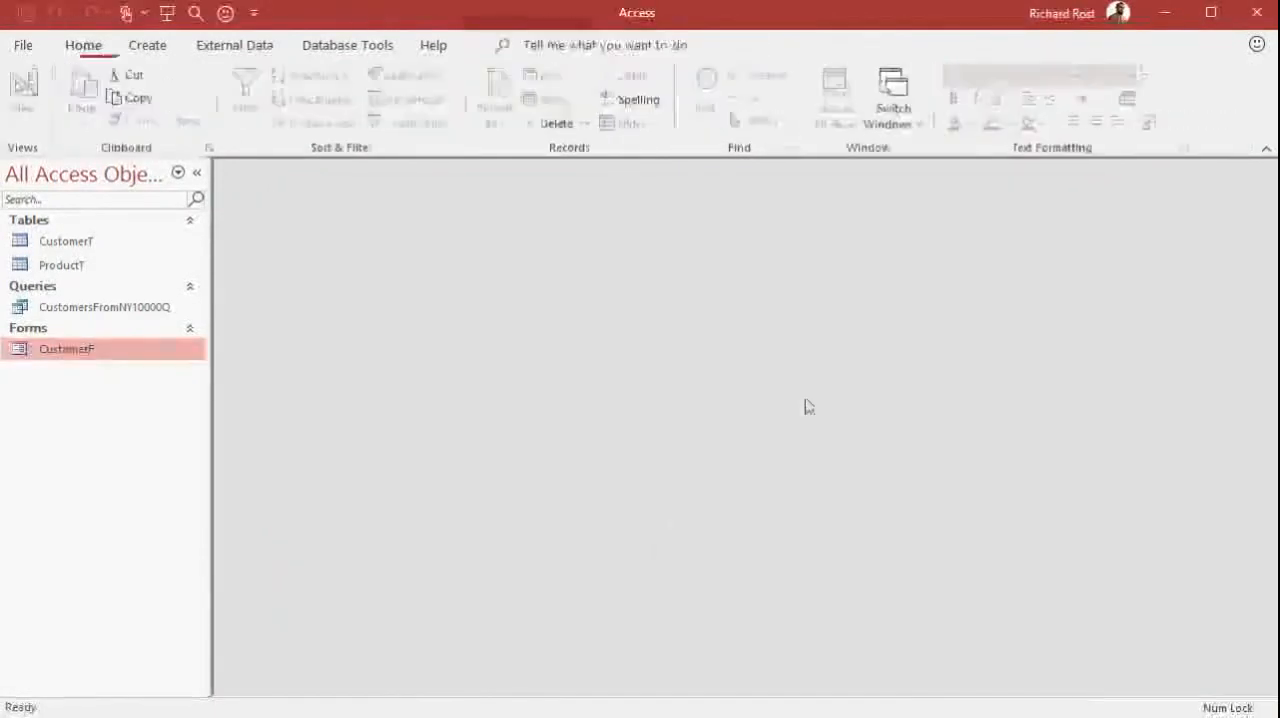
{"action": "double_click", "coordinate": [95, 360]}
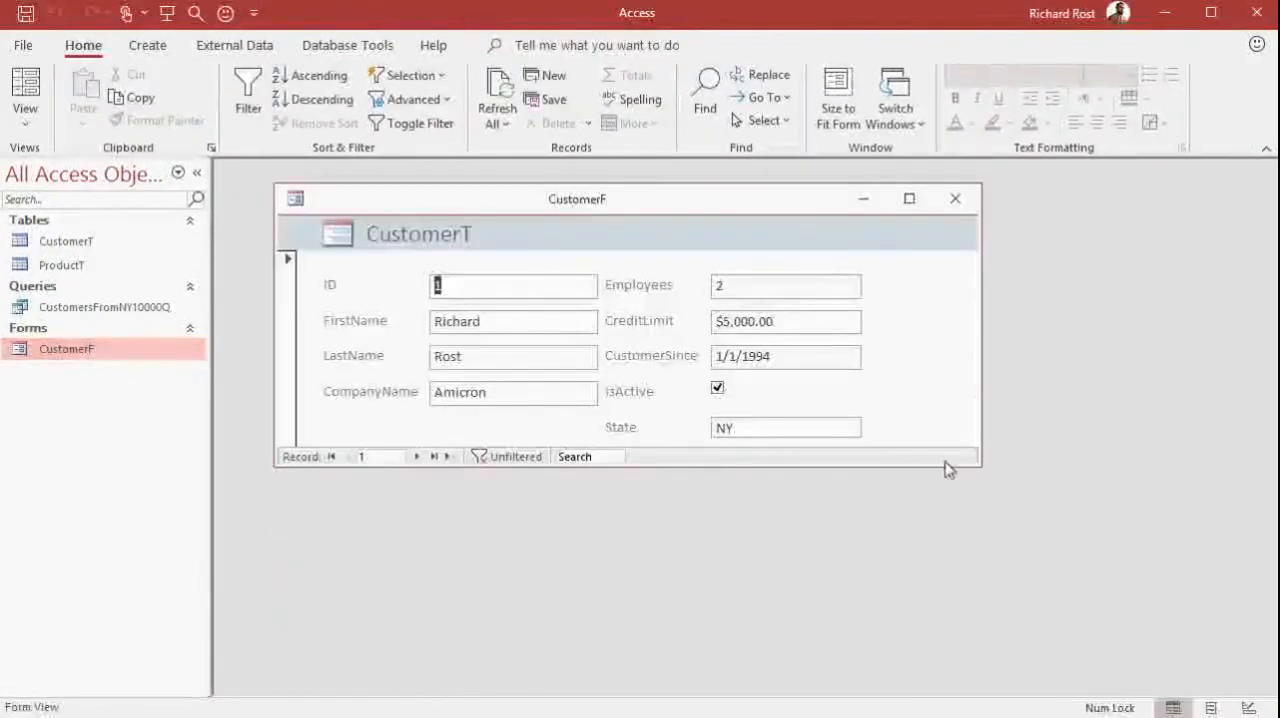
{"action": "left_click", "coordinate": [955, 200]}
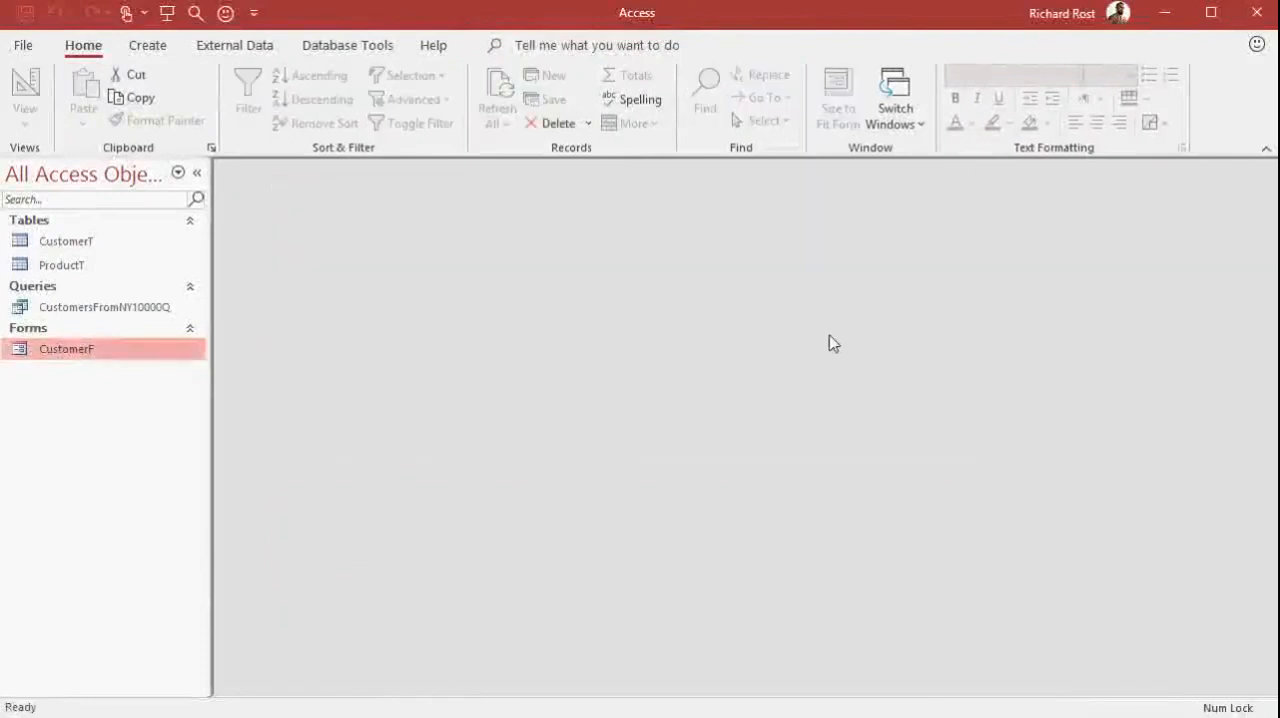
{"action": "left_click", "coordinate": [114, 247]}
{"action": "left_click", "coordinate": [112, 270]}
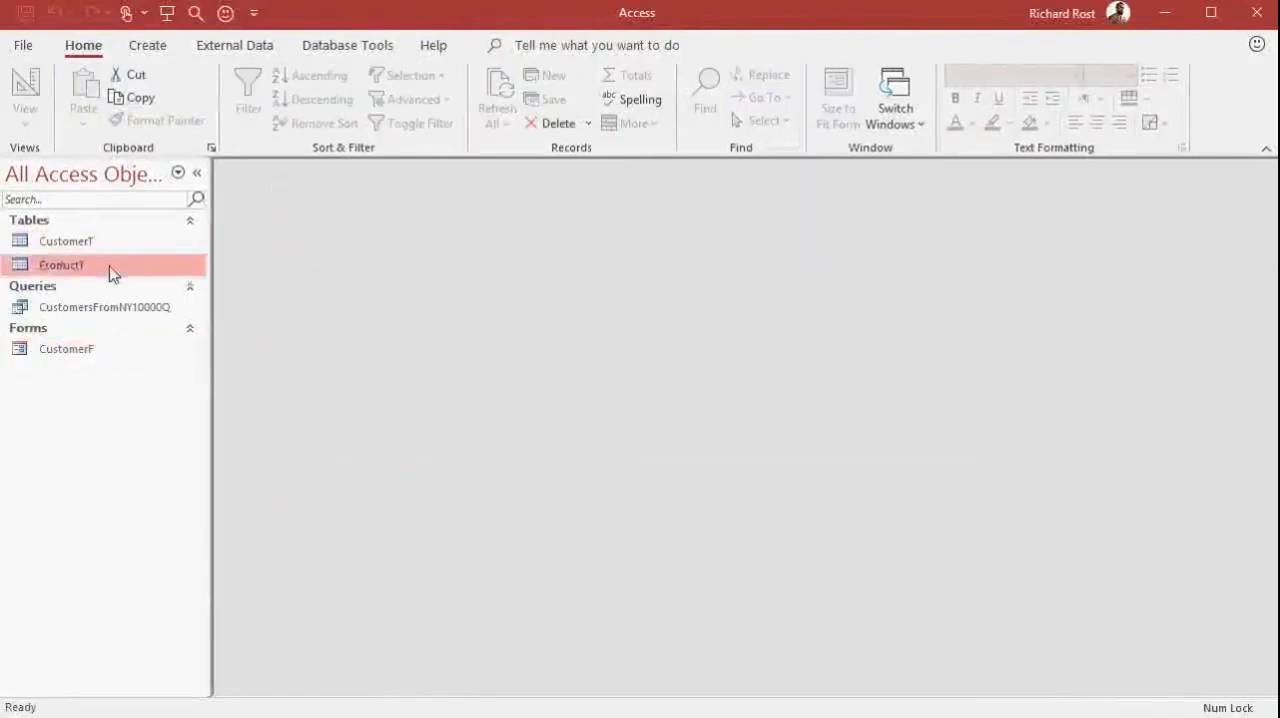
{"action": "left_click", "coordinate": [113, 311]}
{"action": "left_click", "coordinate": [109, 353]}
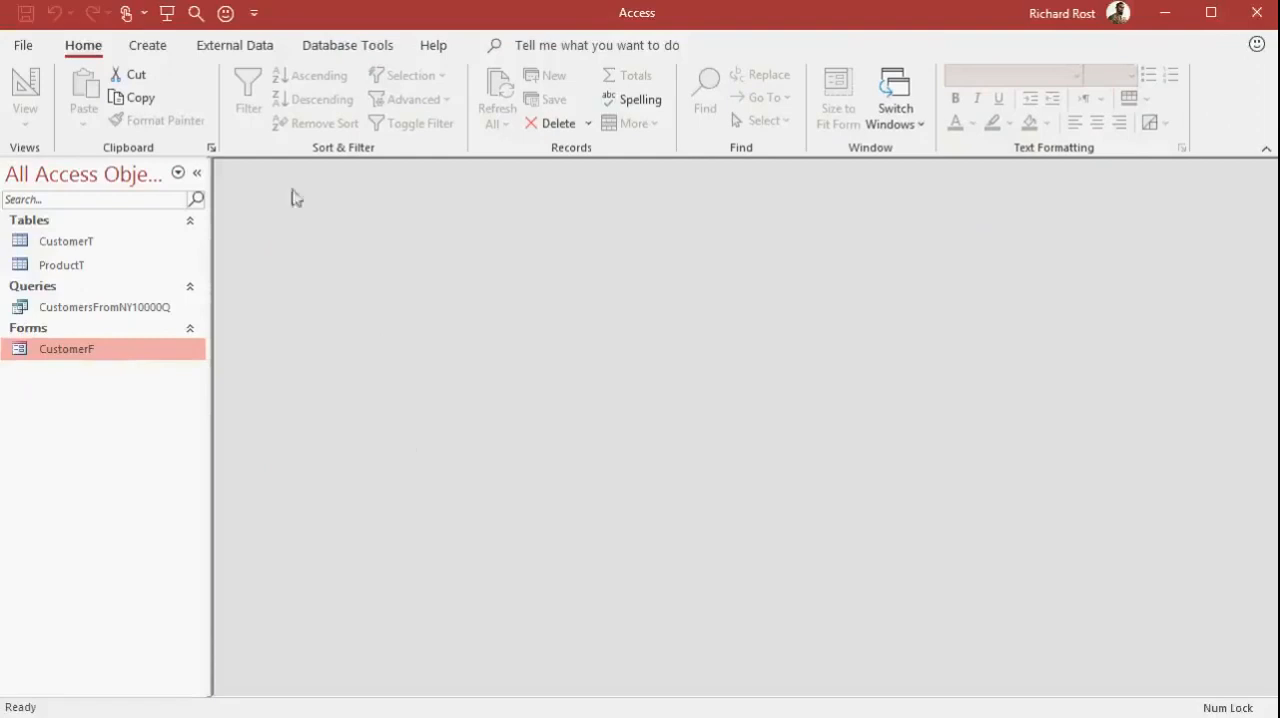
Start mailing labels from CustomerT using Avery 5160 sheet-feed labels and light 8-point Arial text in black
{"action": "left_click", "coordinate": [149, 45]}
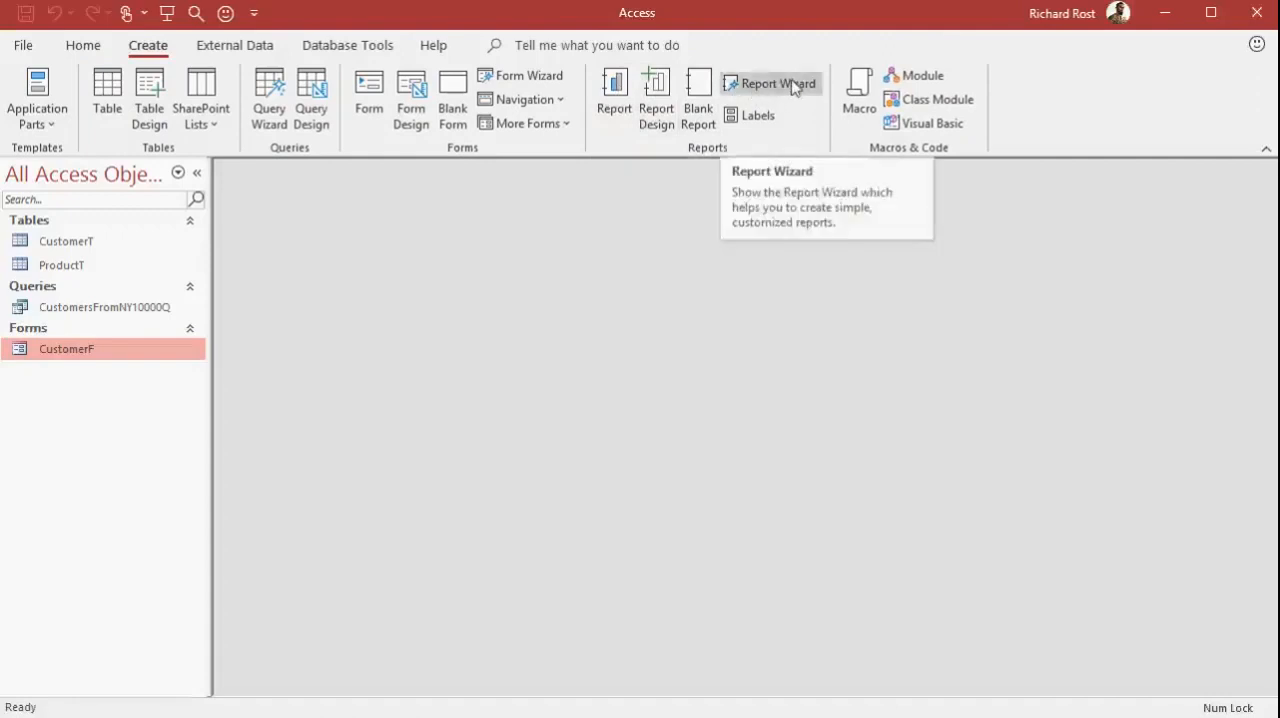
{"action": "left_click", "coordinate": [771, 120]}
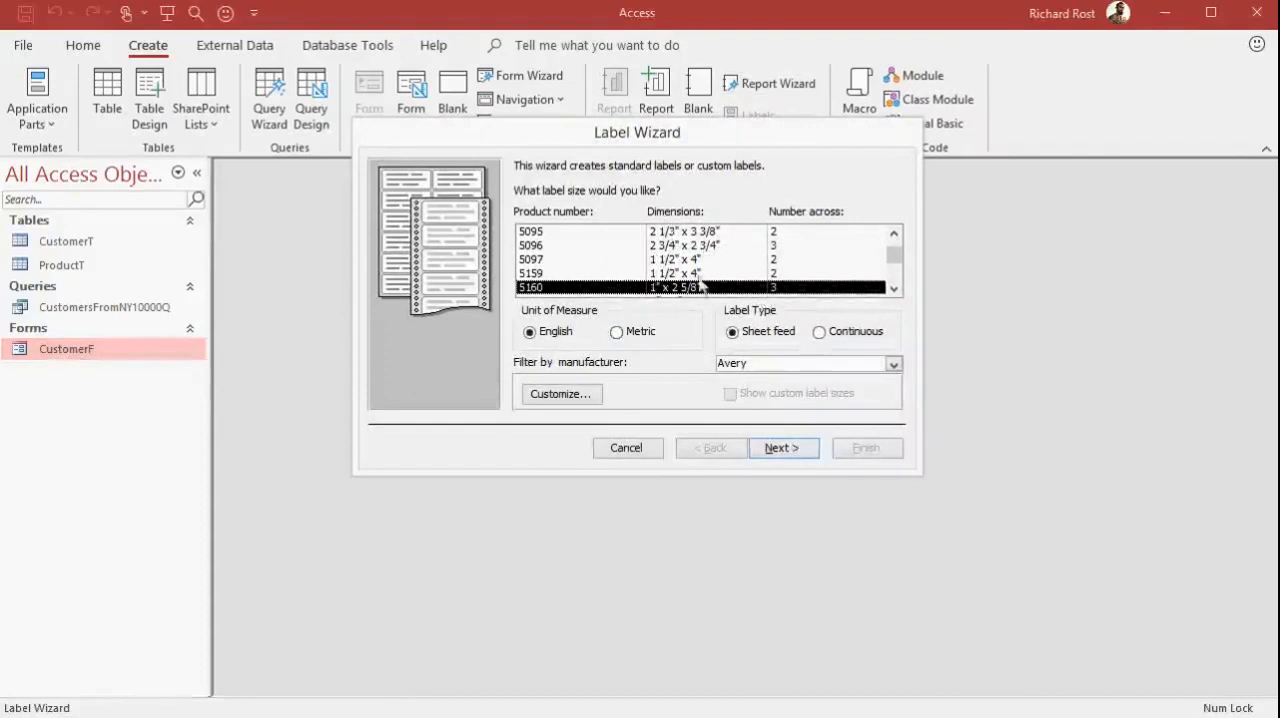
{"action": "left_click", "coordinate": [789, 445]}
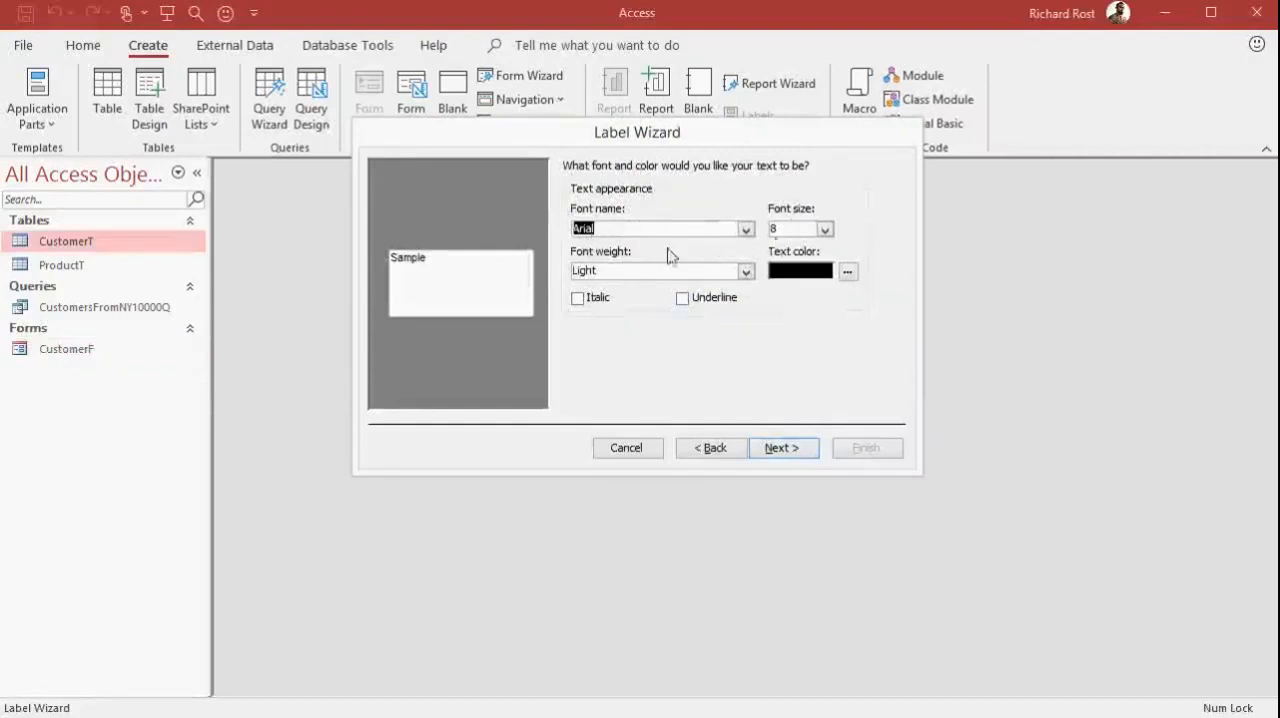
{"action": "left_click", "coordinate": [782, 448]}
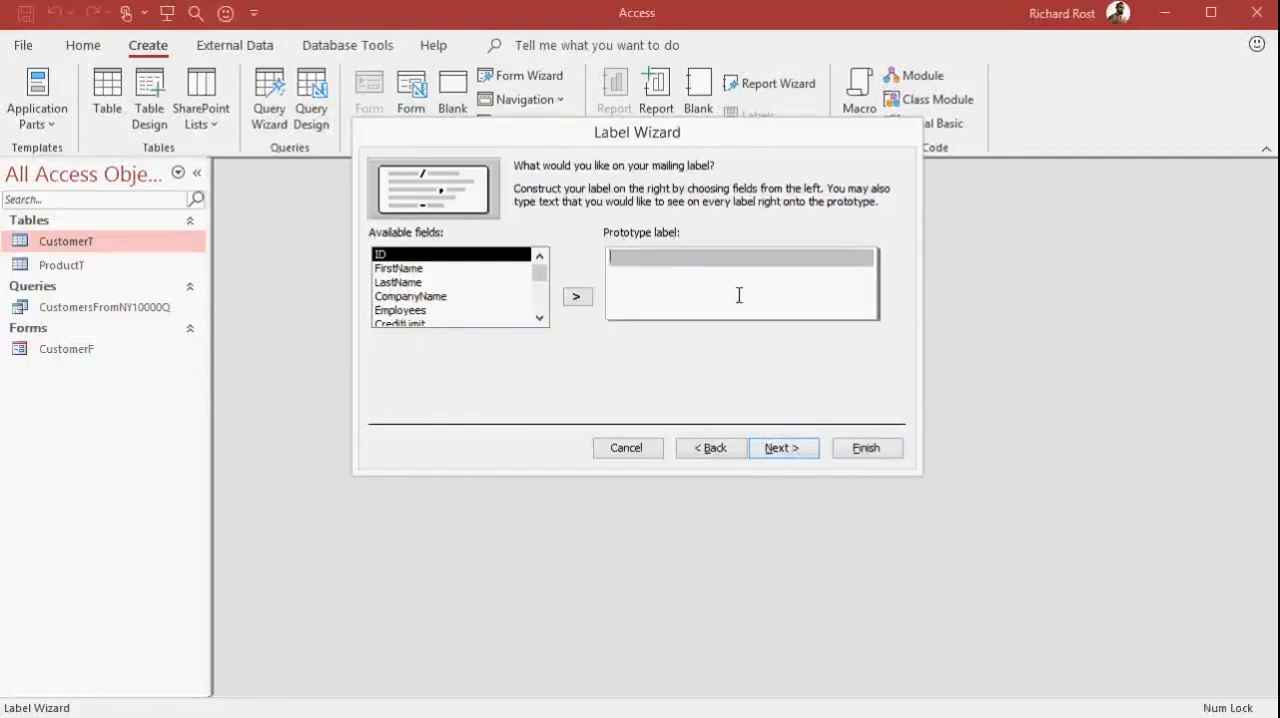
Build the prototype label with FirstName and LastName on line one, CompanyName on line two and State on line three
{"action": "left_click", "coordinate": [450, 270]}
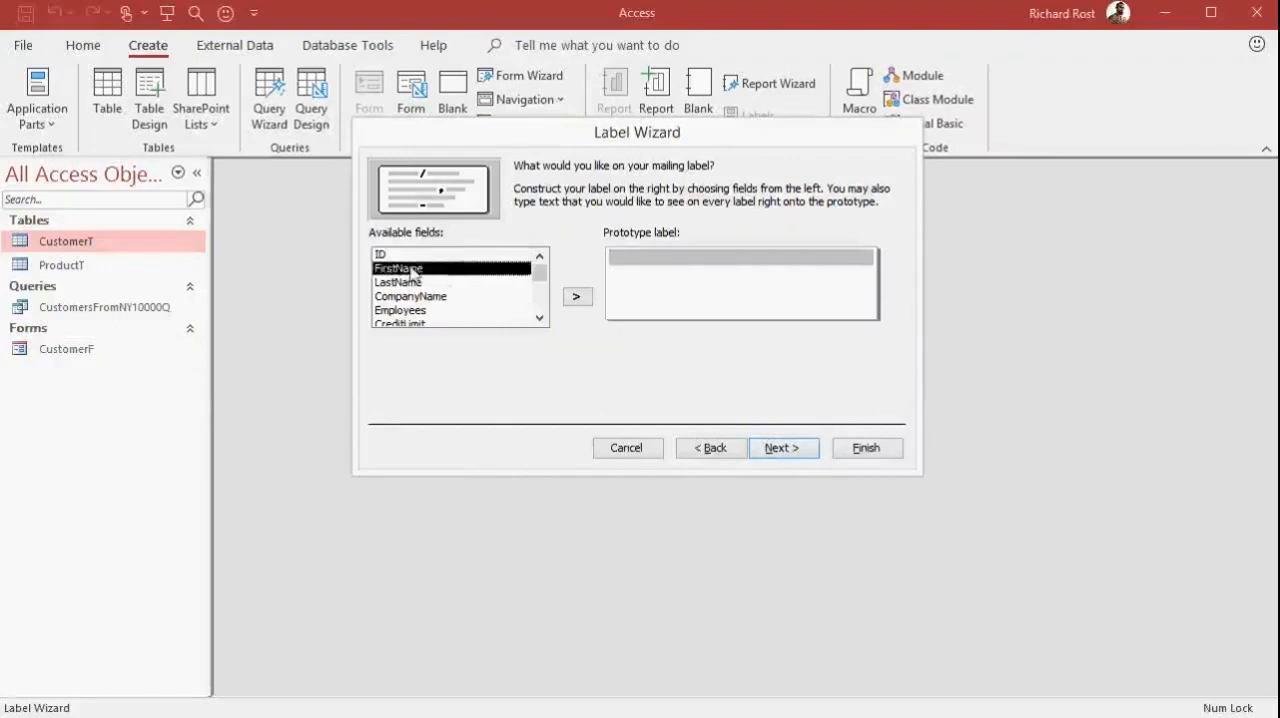
{"action": "left_click", "coordinate": [579, 298]}
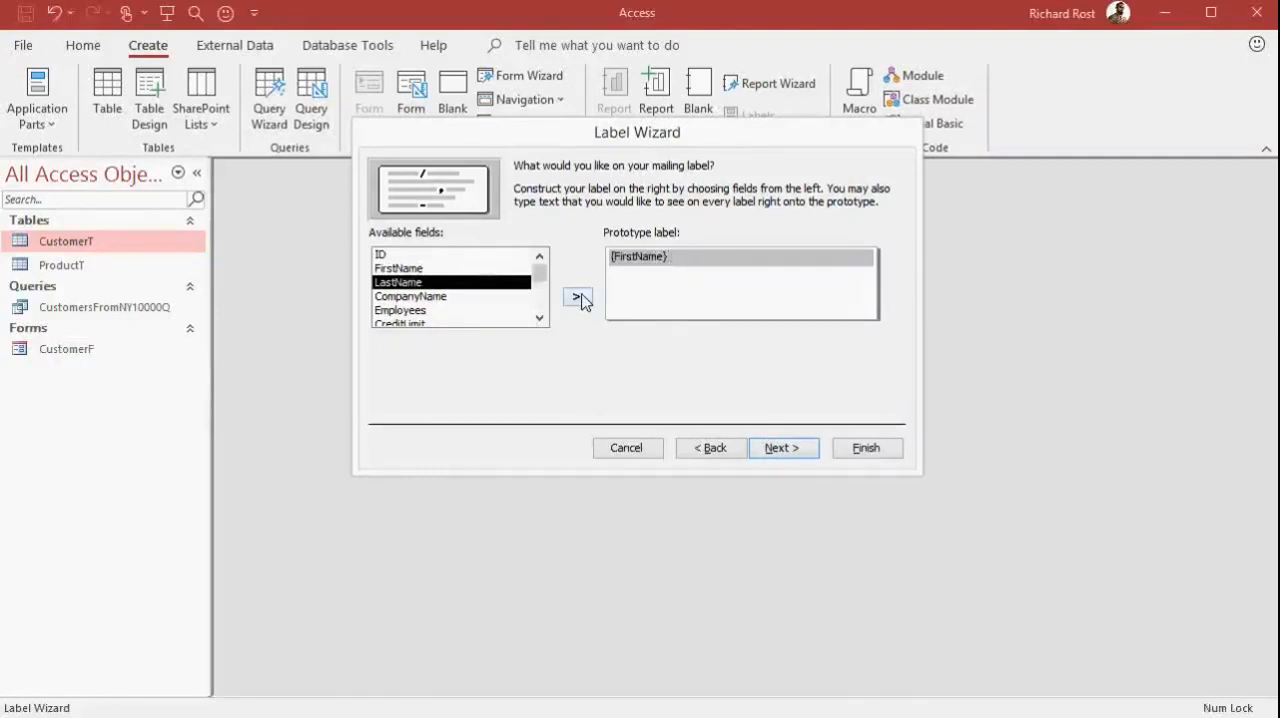
{"action": "double_click", "coordinate": [448, 285]}
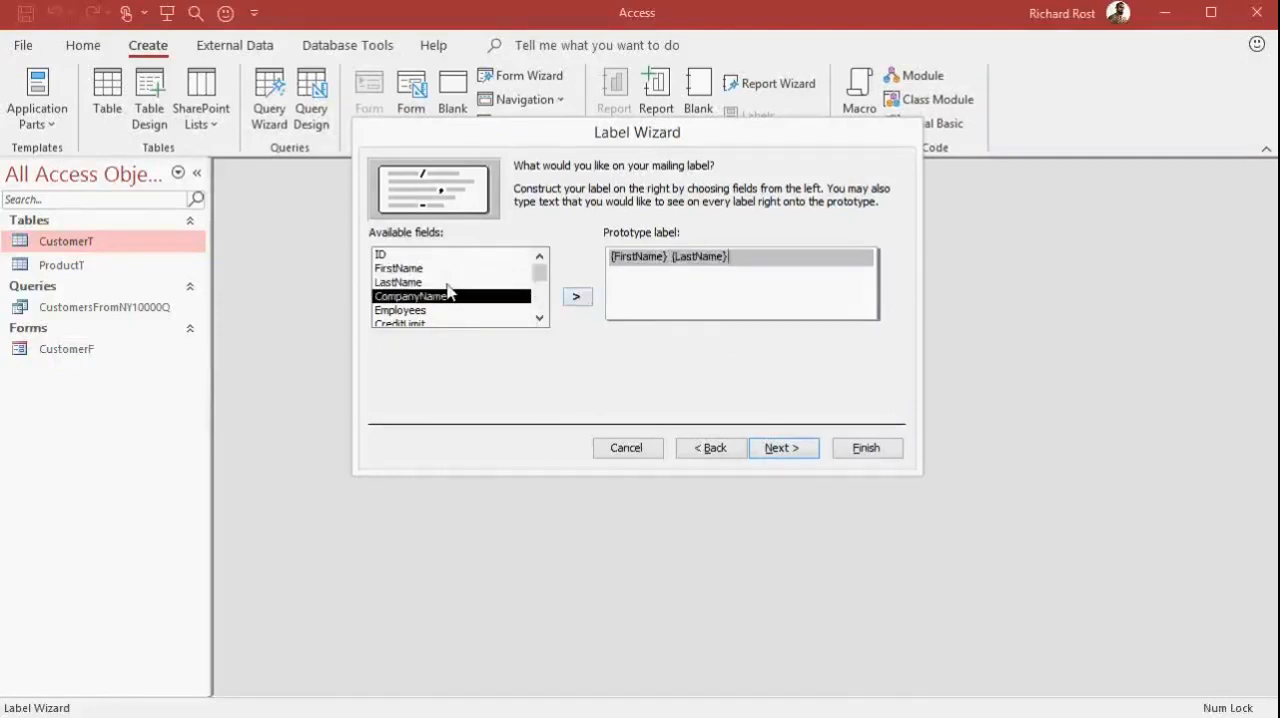
{"action": "key", "text": "Return"}
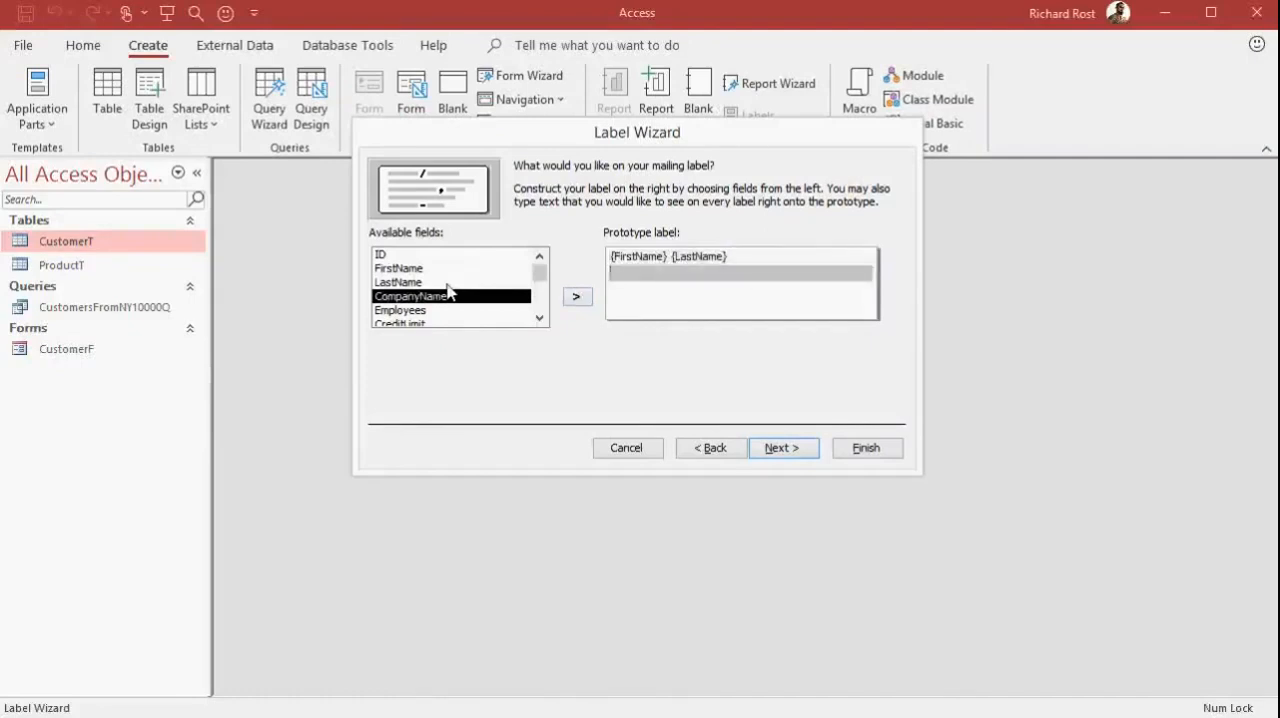
{"action": "double_click", "coordinate": [448, 293]}
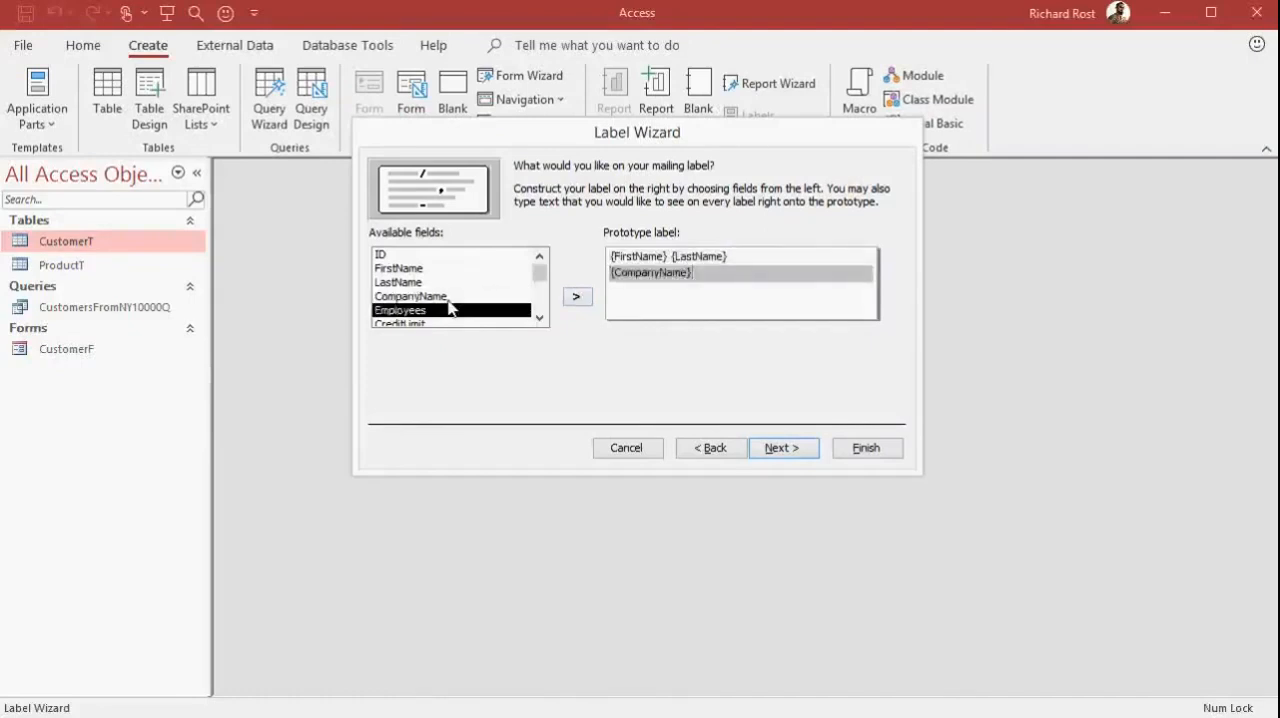
{"action": "key", "text": "Return"}
{"action": "left_click", "coordinate": [540, 319]}
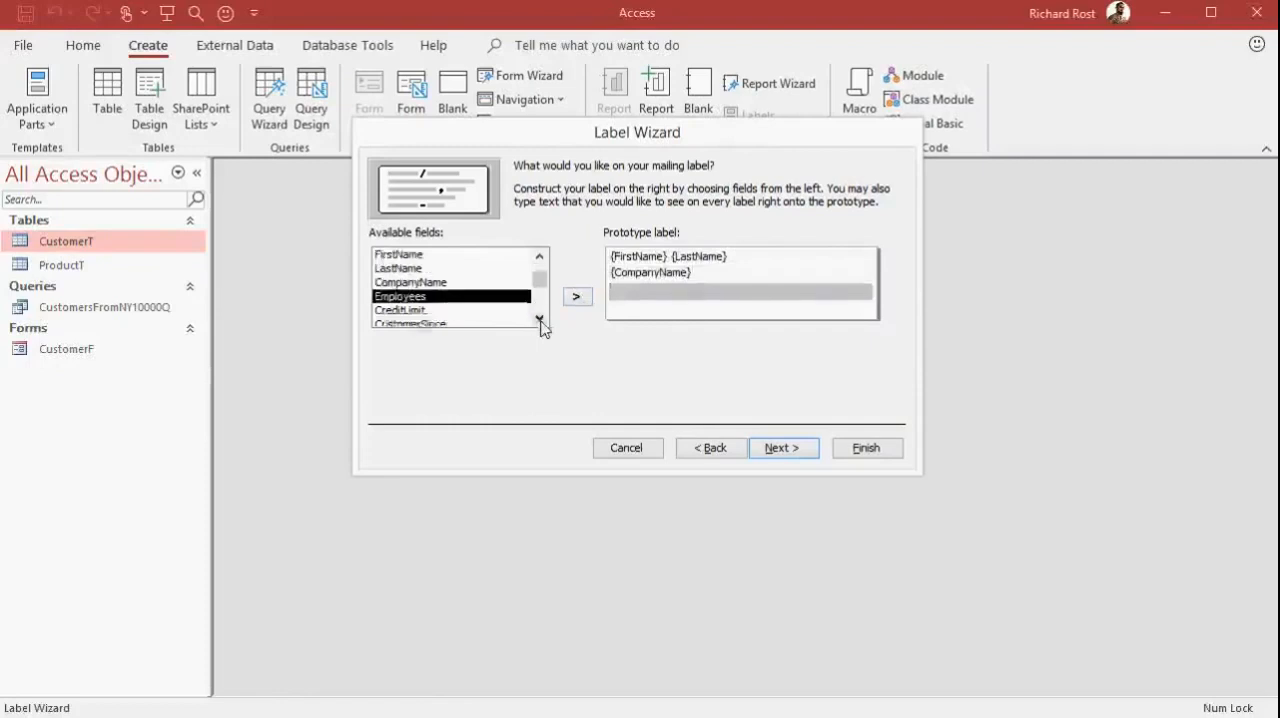
{"action": "left_click", "coordinate": [540, 319]}
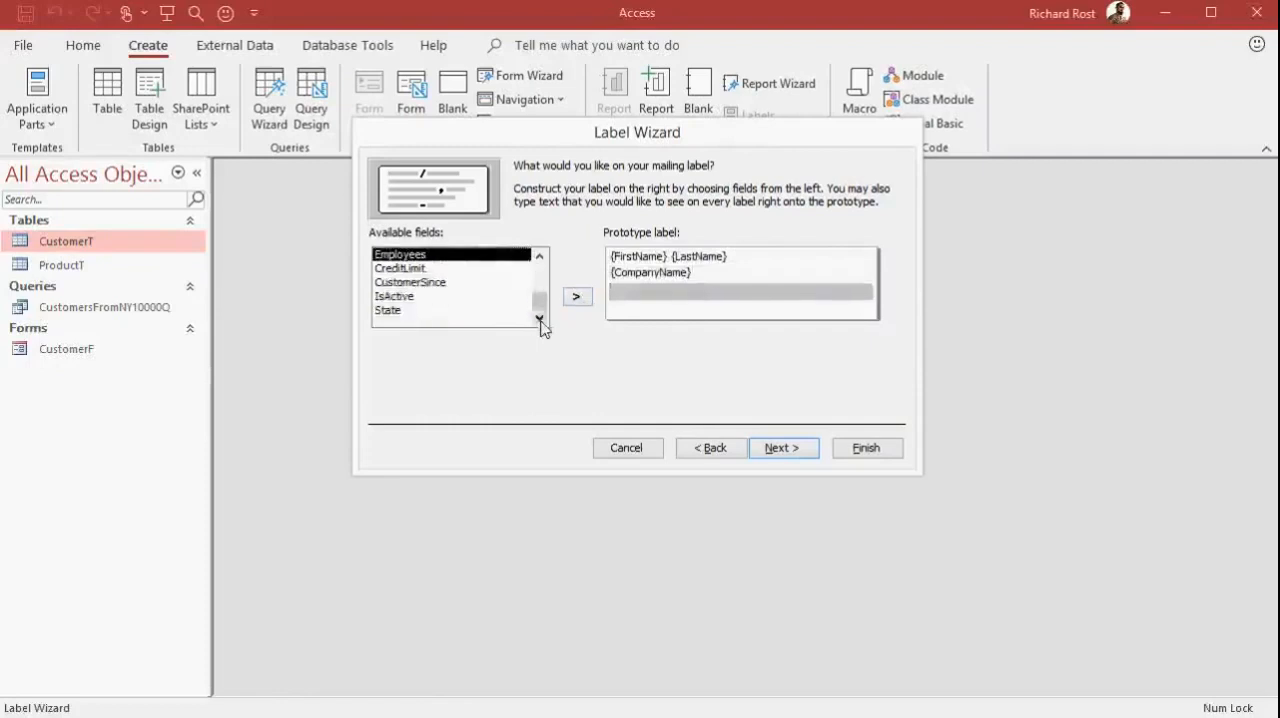
{"action": "left_click", "coordinate": [415, 312]}
{"action": "double_click", "coordinate": [415, 312]}
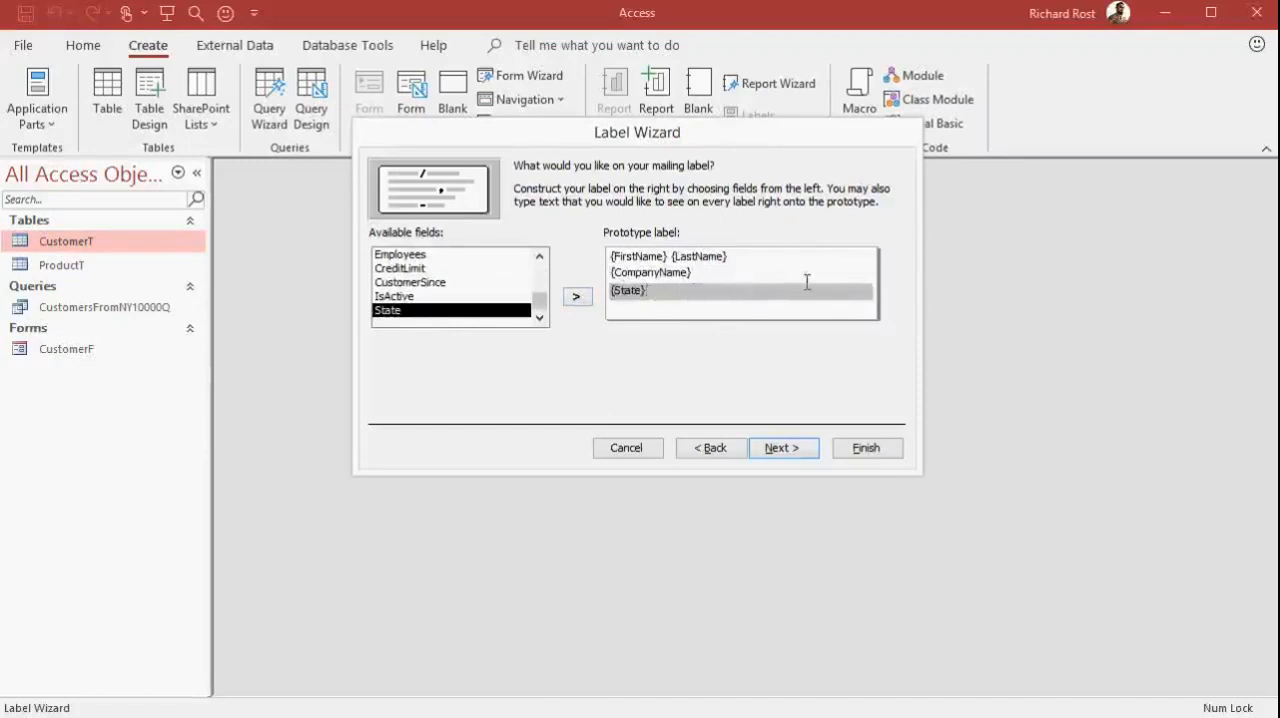
{"action": "left_click", "coordinate": [781, 449]}
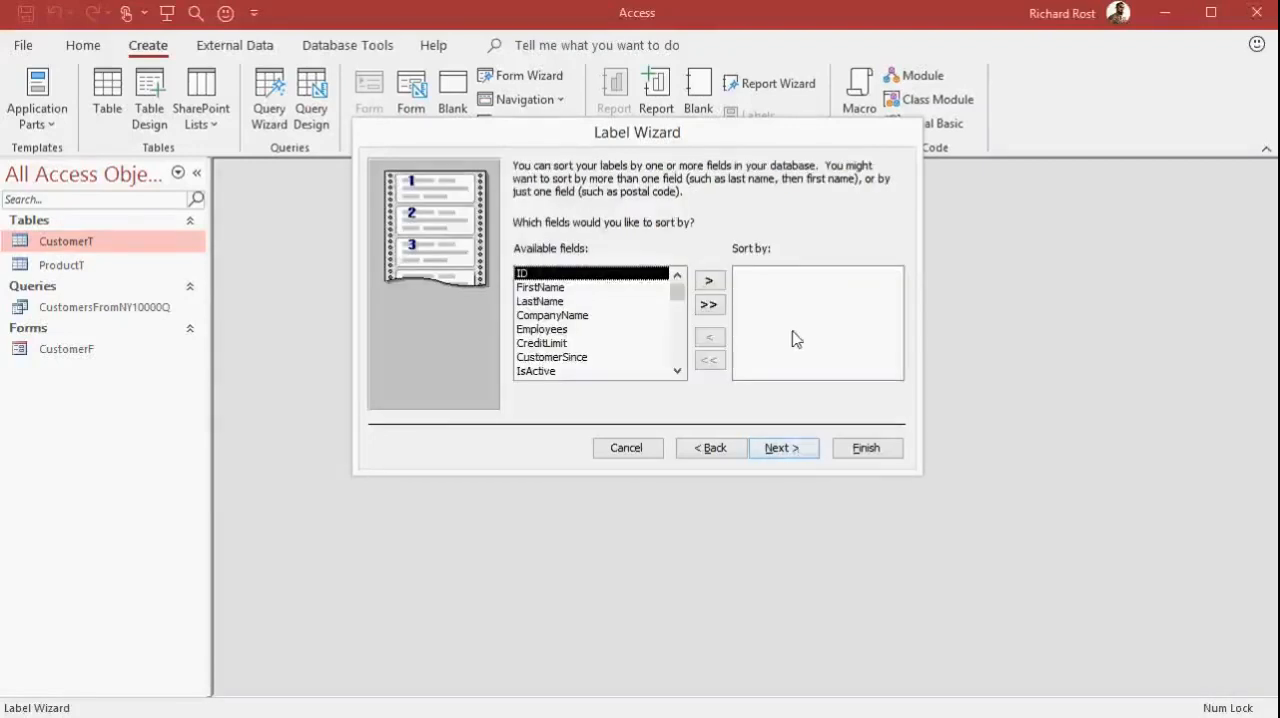
Sort the labels by LastName and then by FirstName
{"action": "double_click", "coordinate": [555, 300]}
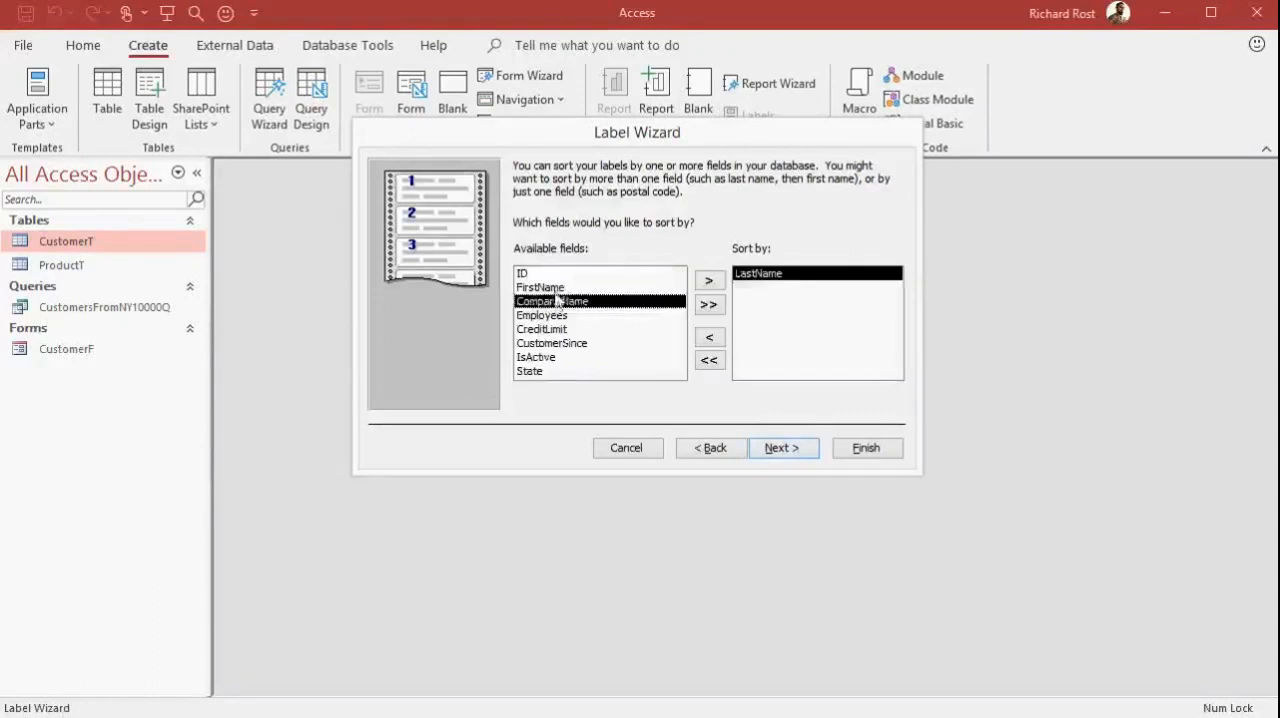
{"action": "double_click", "coordinate": [548, 287]}
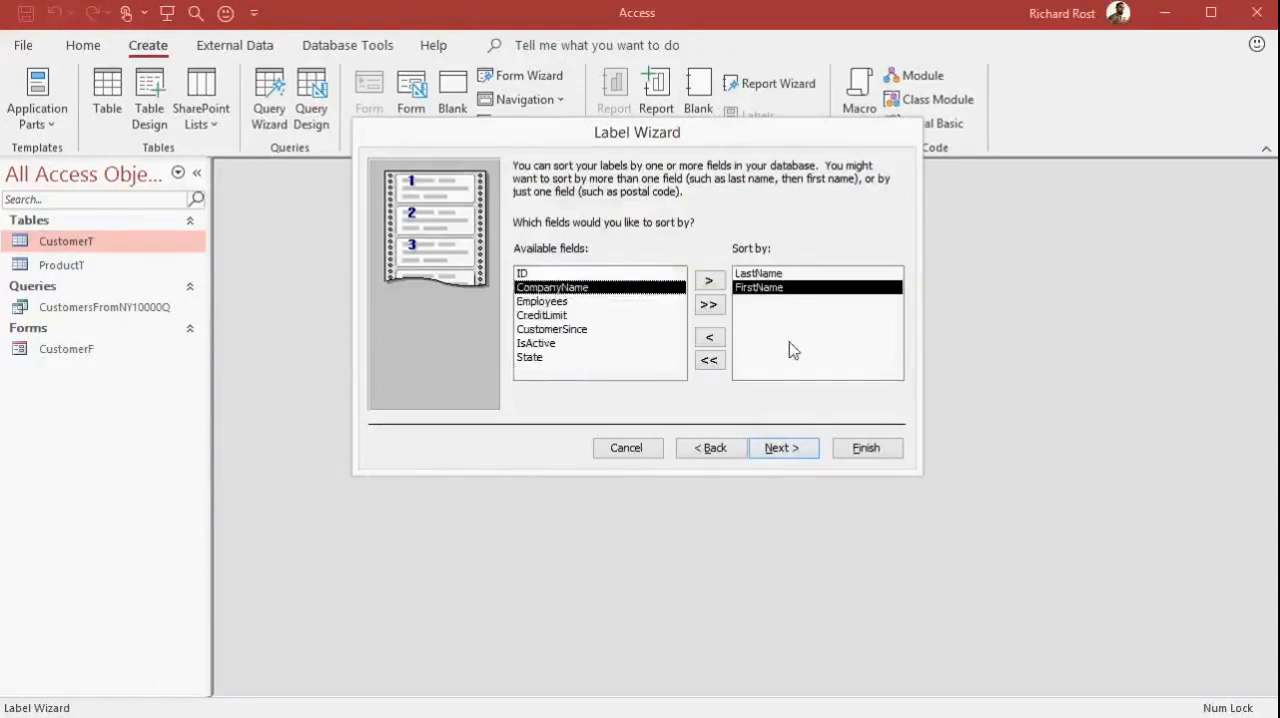
{"action": "left_click", "coordinate": [785, 450]}
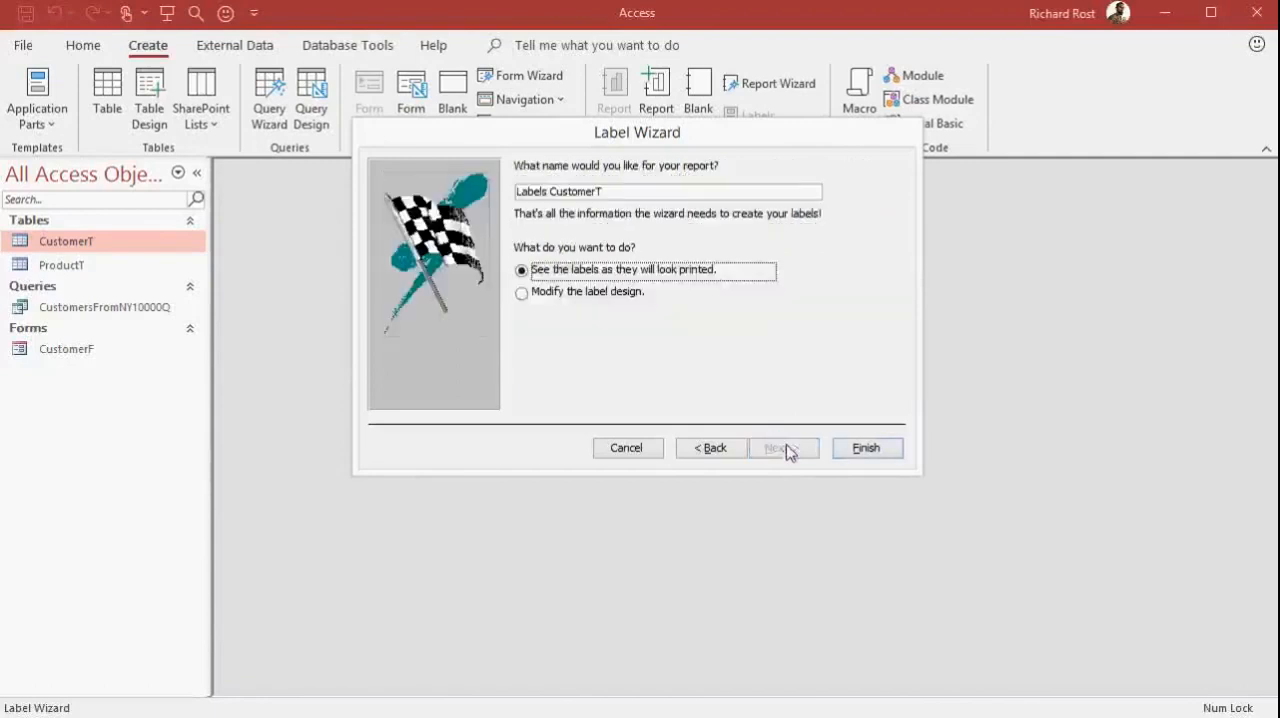
Name the label report CustomerMailingLabelR and finish it with the option to see the labels as they will look printed
{"action": "left_click_drag", "start_coordinate": [625, 191], "coordinate": [507, 190]}
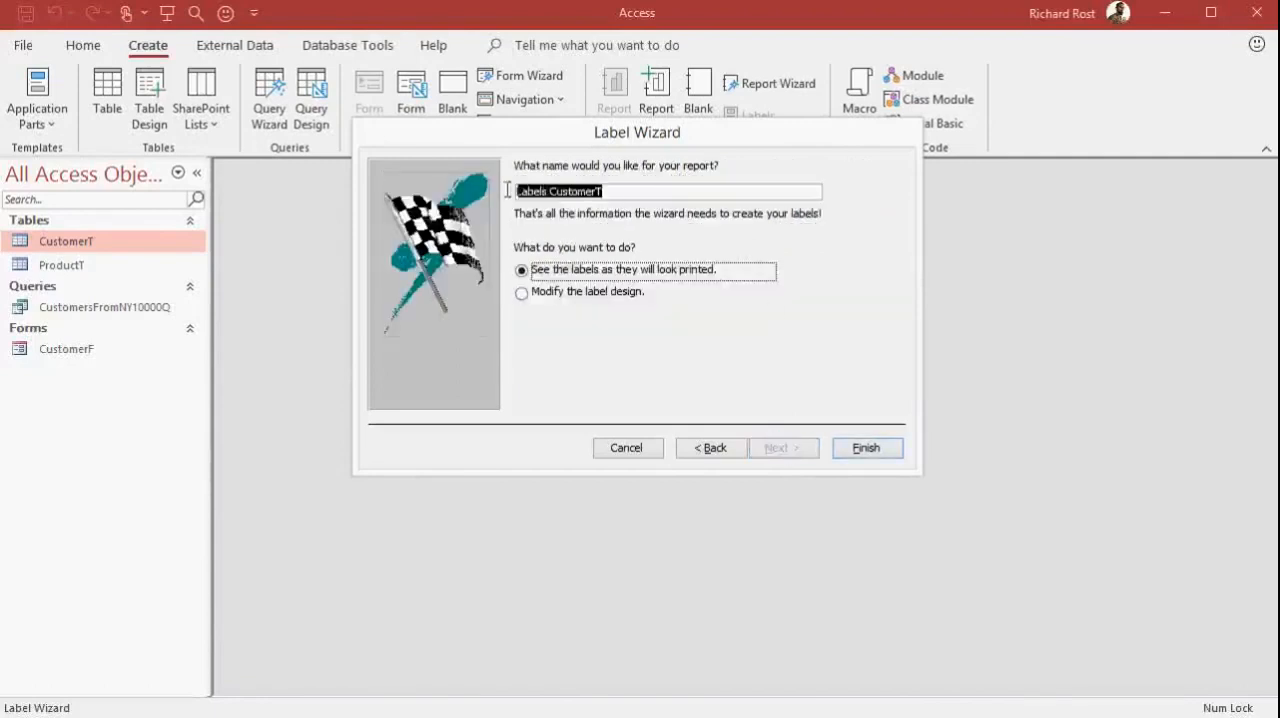
{"action": "type", "text": "MailingLabel"}
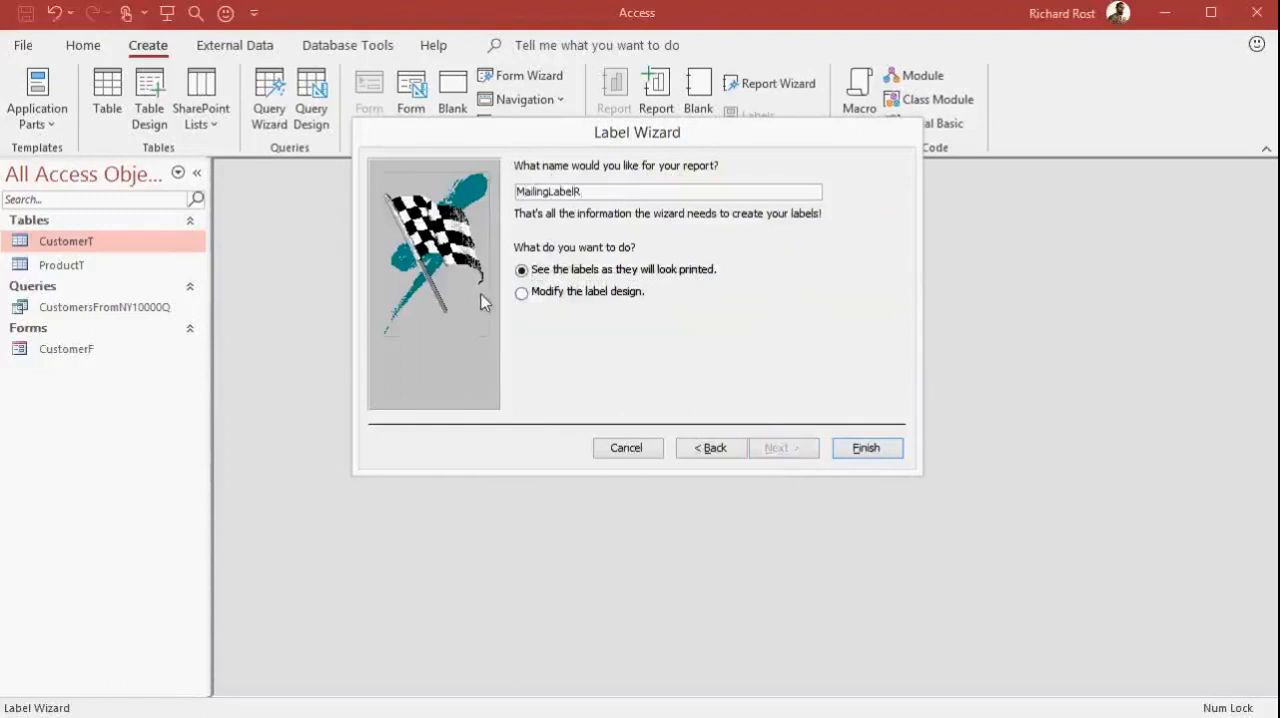
{"action": "type", "text": "R"}
{"action": "key", "text": "Home"}
{"action": "type", "text": "Customer"}
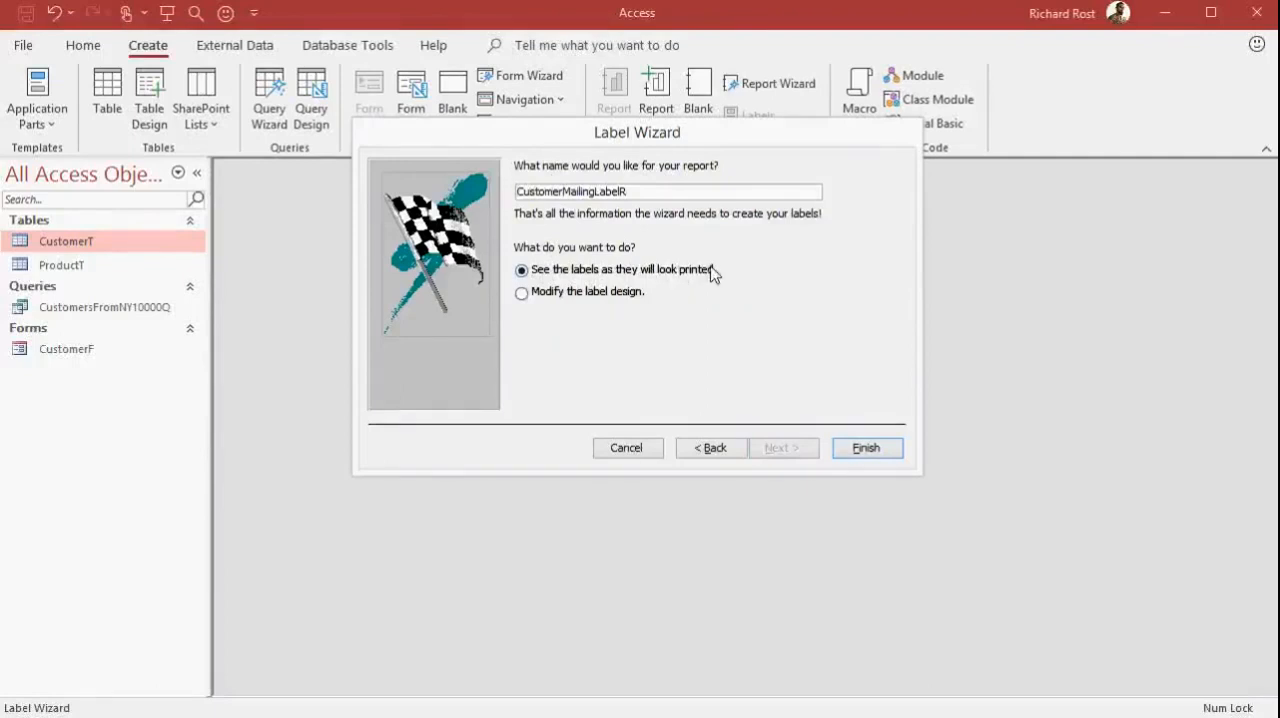
{"action": "left_click", "coordinate": [889, 451]}
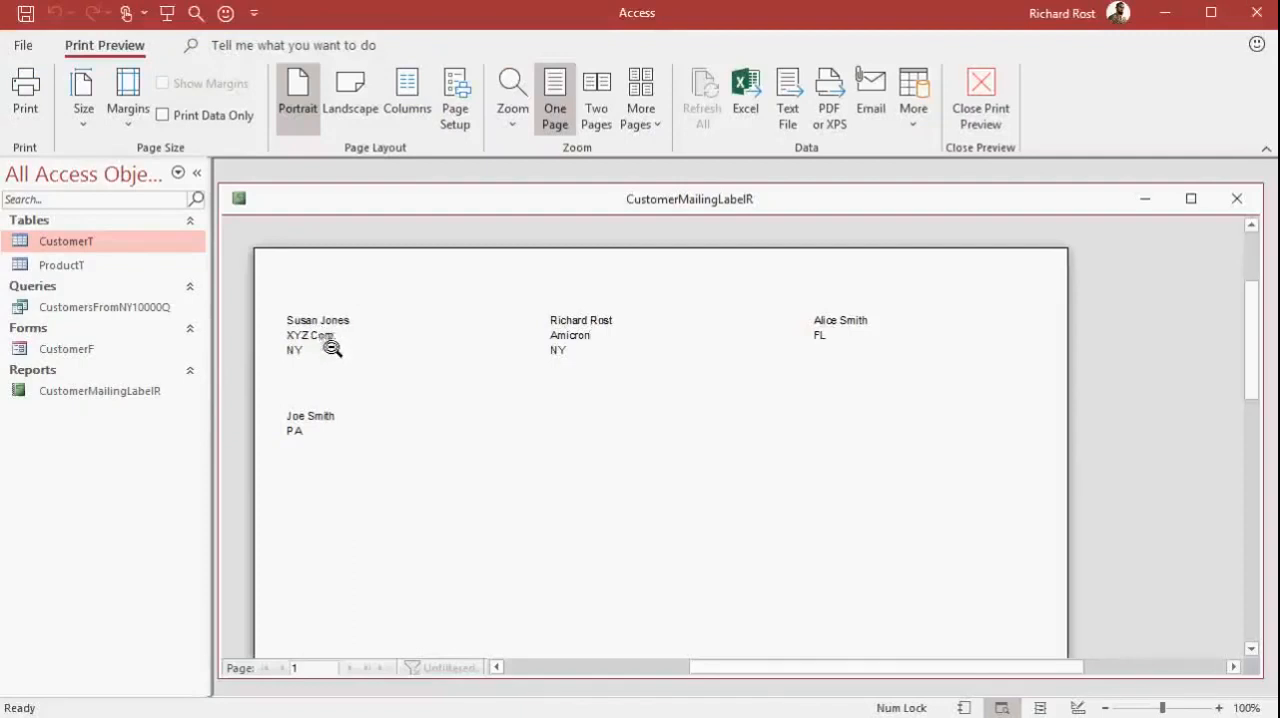
Inspect the label sheet in print preview at full-page and close-up zoom, and close the report
{"action": "left_click", "coordinate": [629, 398]}
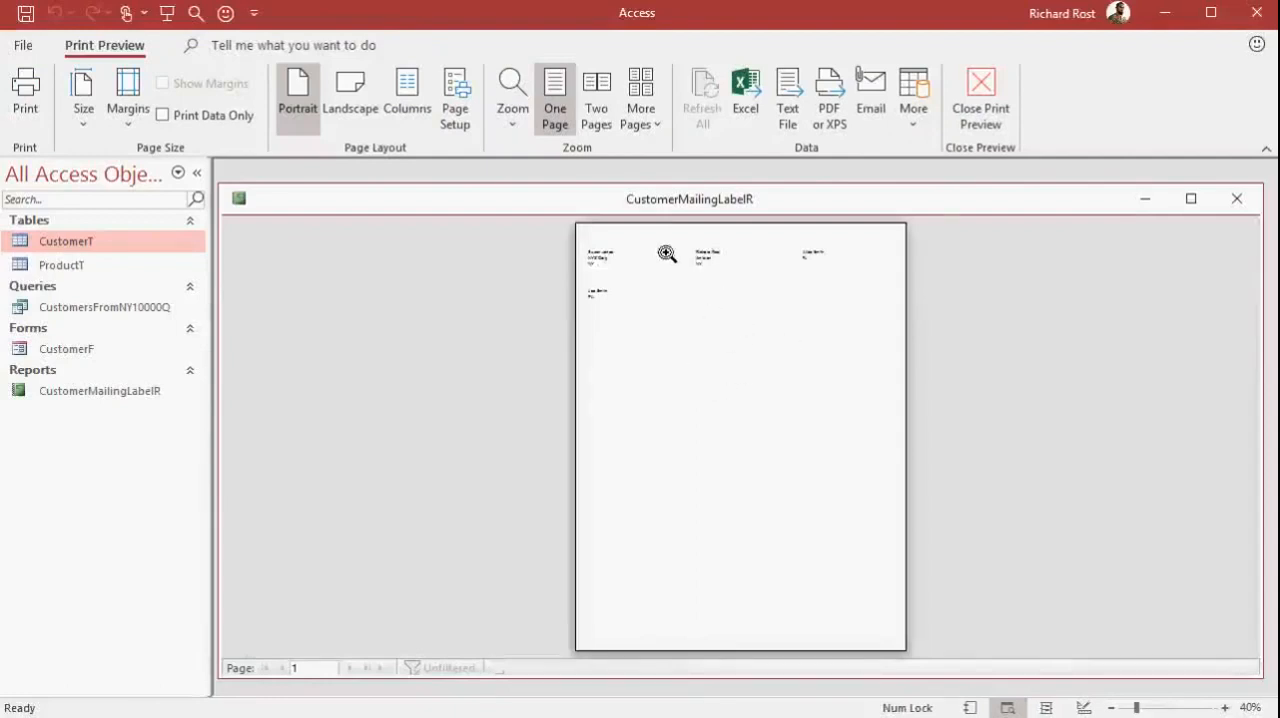
{"action": "left_click", "coordinate": [635, 262]}
{"action": "left_click", "coordinate": [783, 302]}
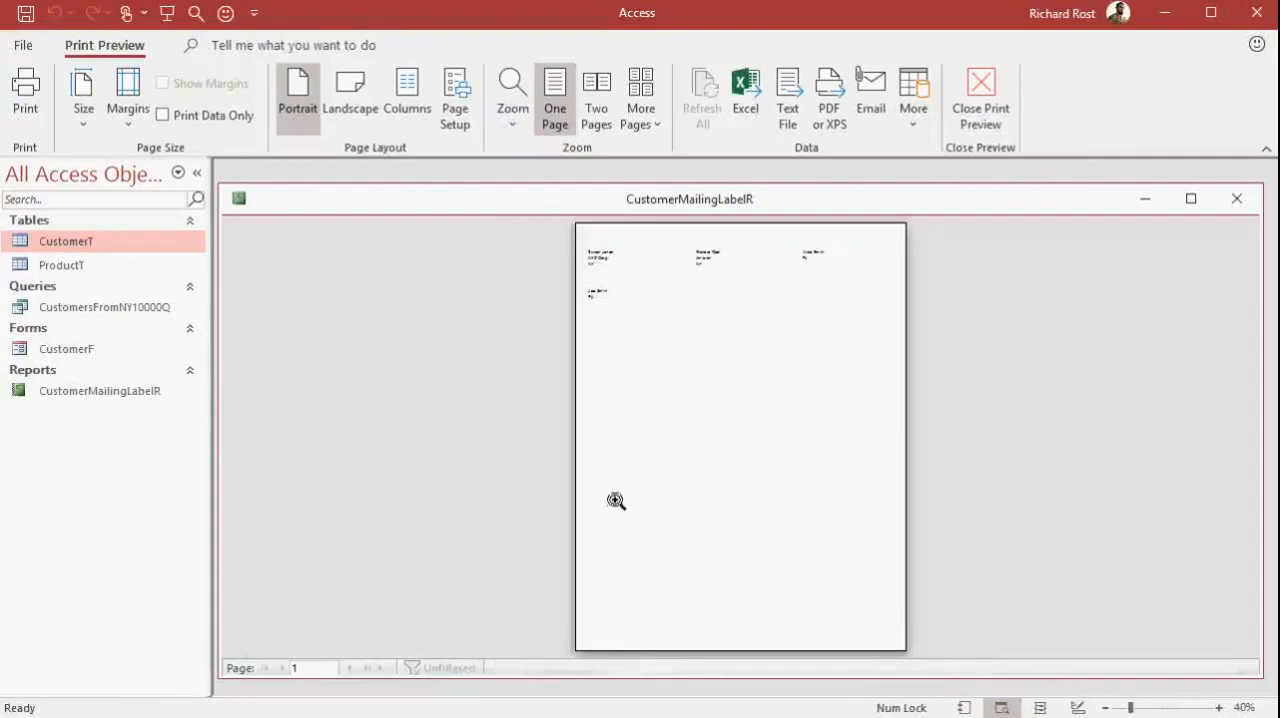
{"action": "right_click", "coordinate": [694, 301]}
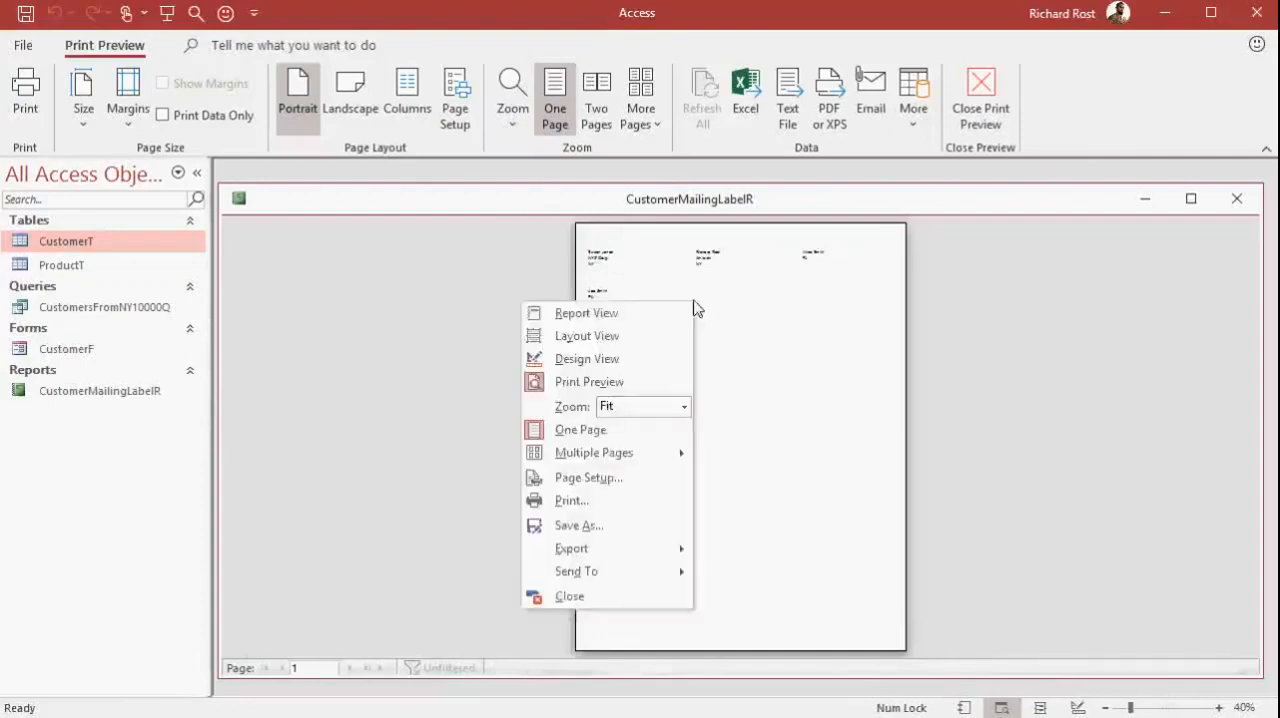
{"action": "left_click", "coordinate": [753, 207]}
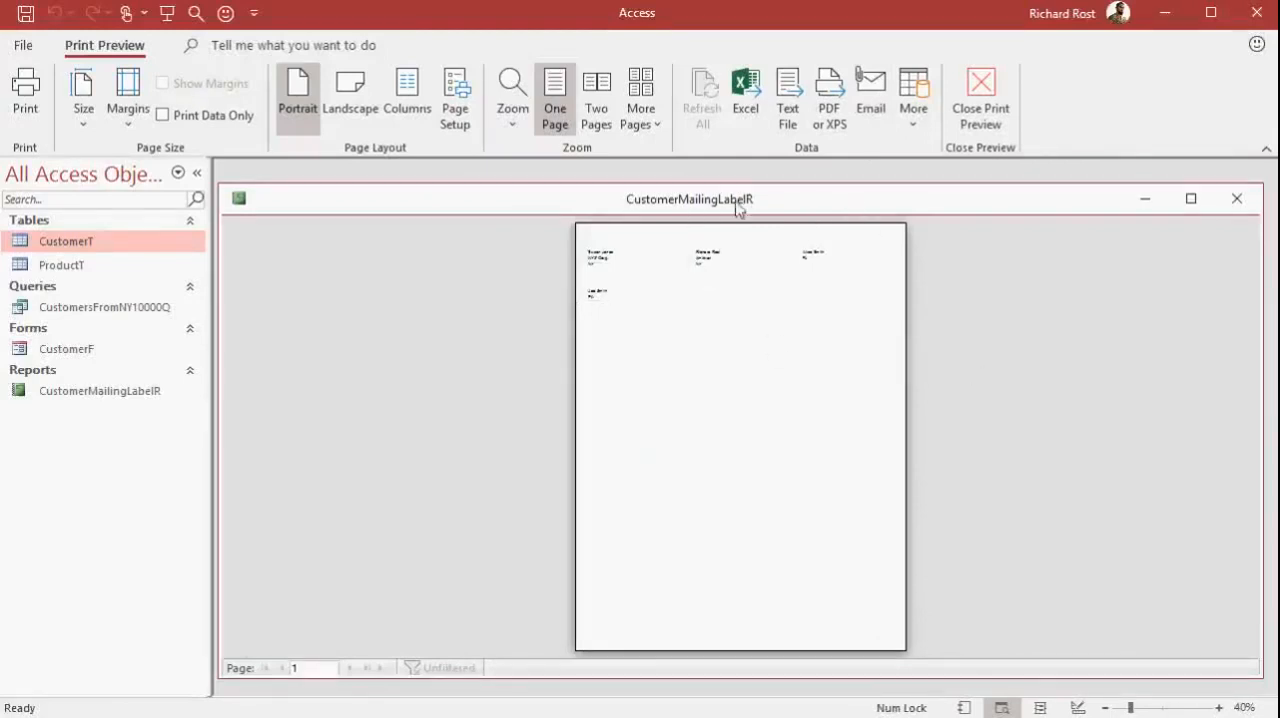
{"action": "left_click", "coordinate": [1236, 199]}
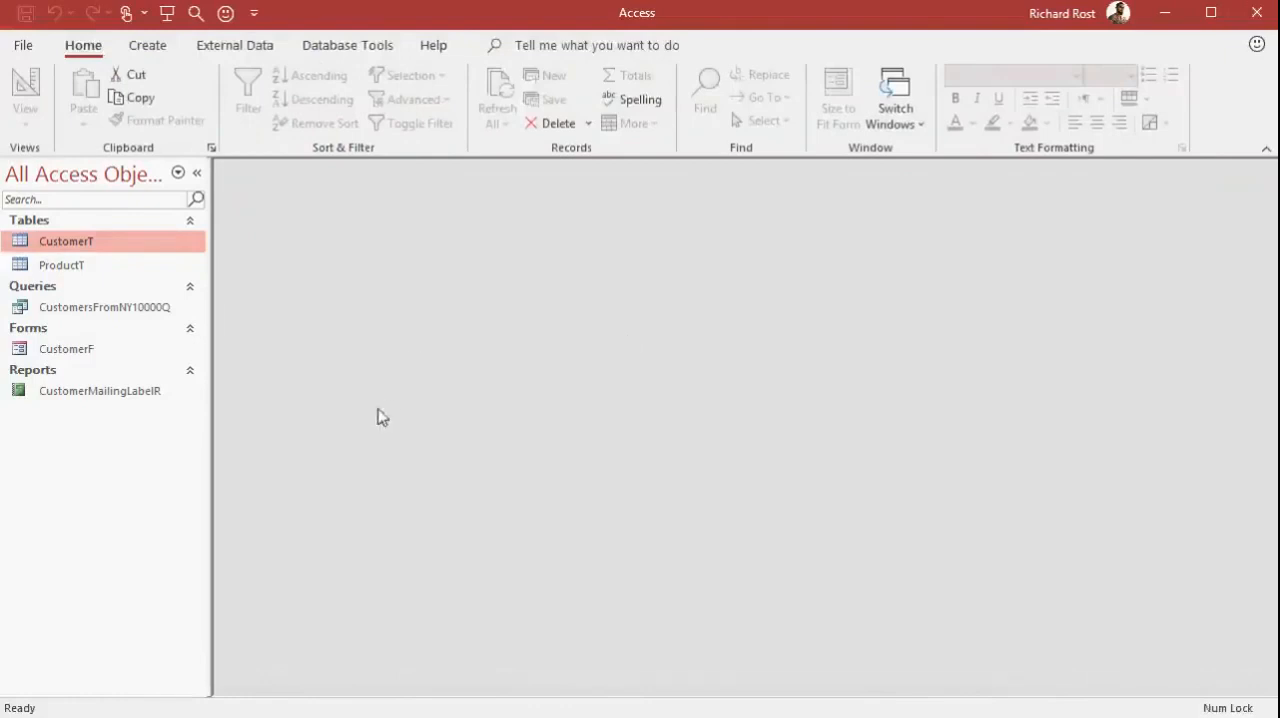
Try moving the State field down and back up in the design of CustomerMailingLabelR, and close the report without saving
{"action": "left_click", "coordinate": [108, 395]}
{"action": "right_click", "coordinate": [110, 400]}
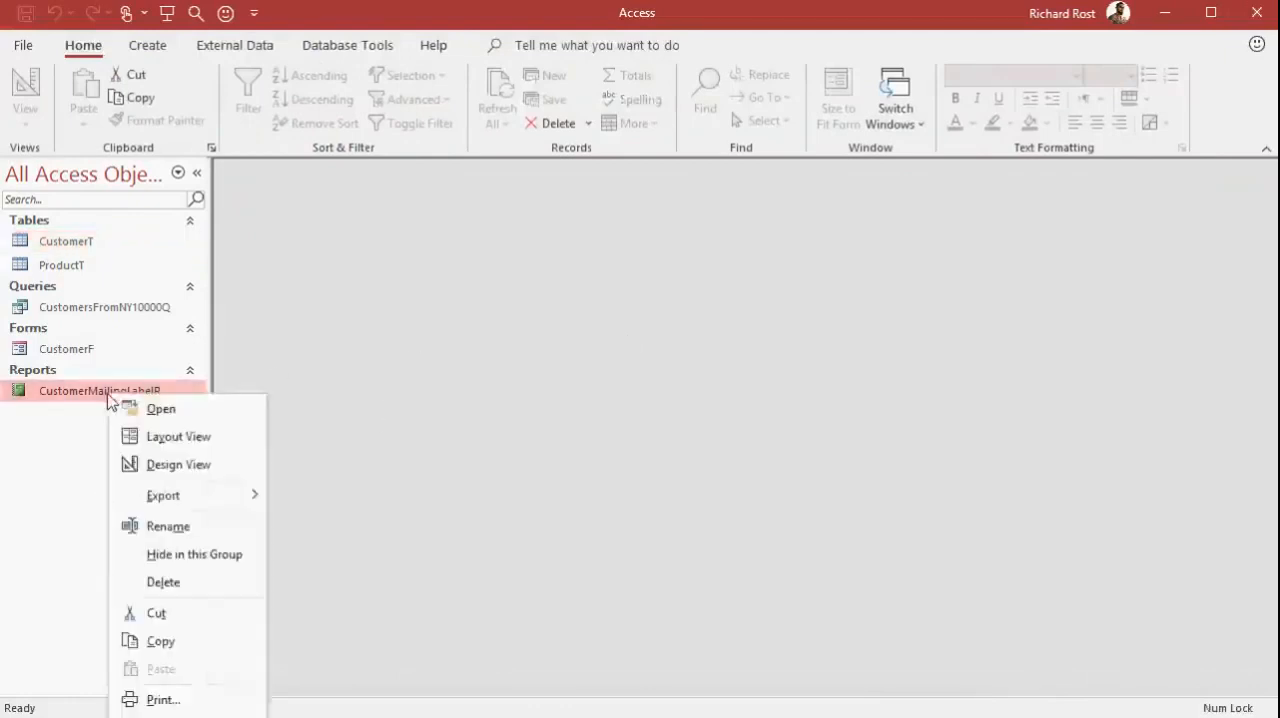
{"action": "left_click", "coordinate": [155, 465]}
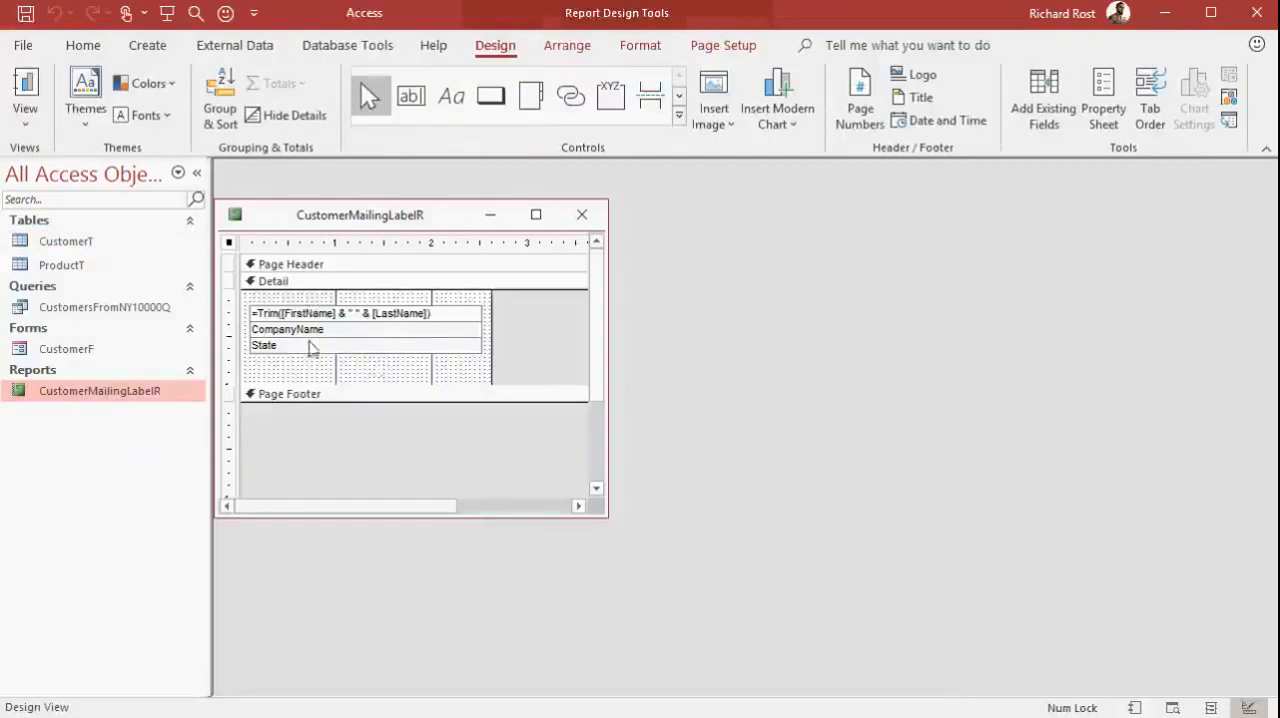
{"action": "left_click", "coordinate": [330, 350]}
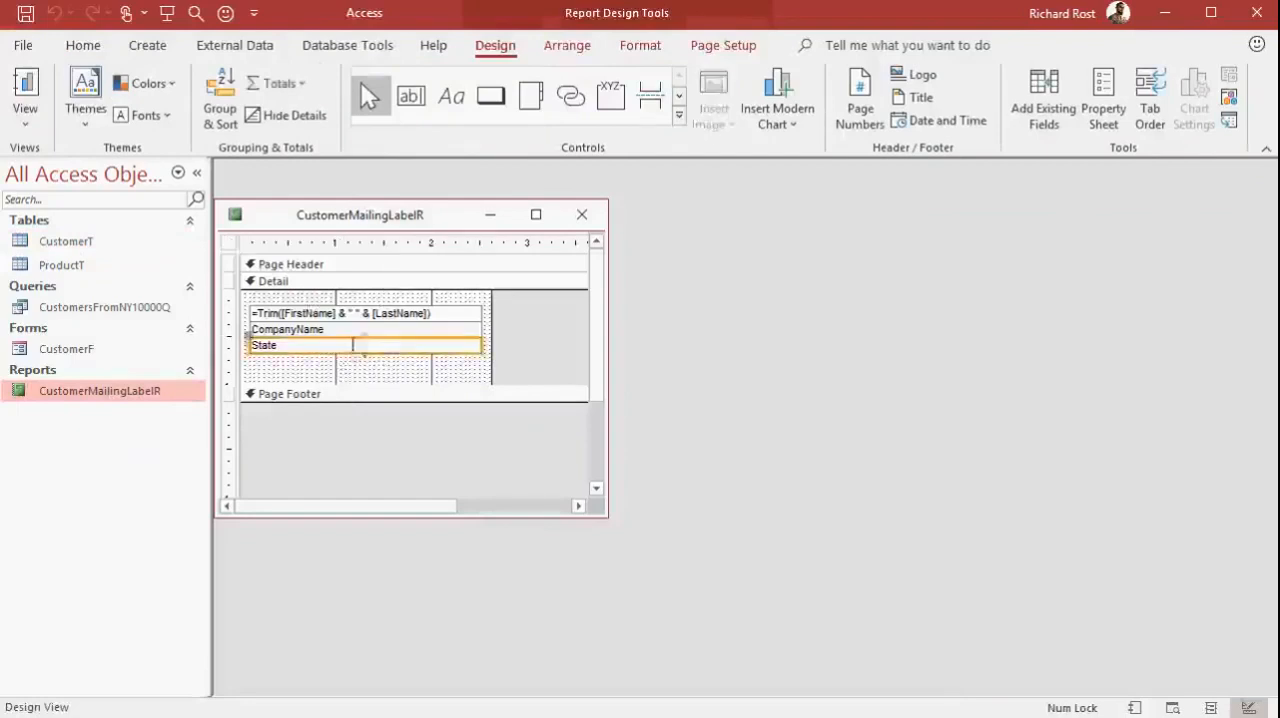
{"action": "left_click_drag", "start_coordinate": [386, 354], "coordinate": [387, 370]}
{"action": "left_click", "coordinate": [533, 334]}
{"action": "left_click_drag", "start_coordinate": [395, 366], "coordinate": [398, 347]}
{"action": "left_click", "coordinate": [582, 214]}
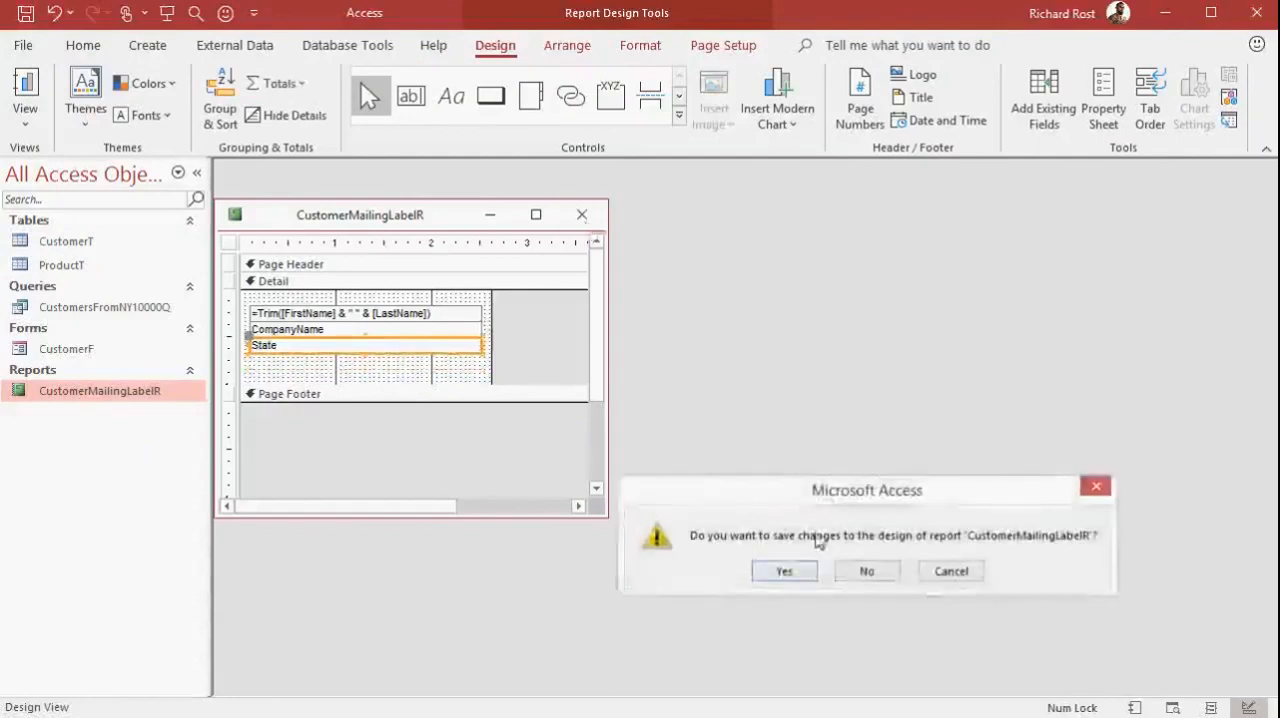
{"action": "left_click", "coordinate": [867, 569]}
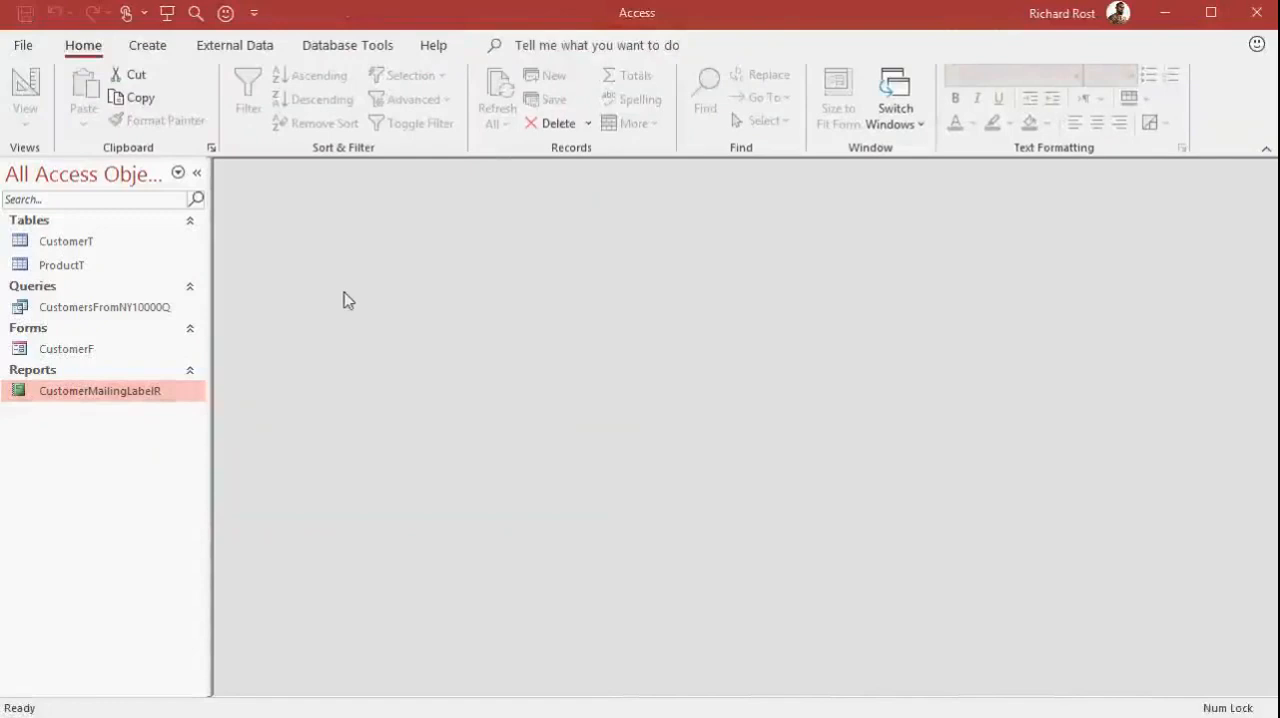
{"action": "left_click", "coordinate": [87, 245]}
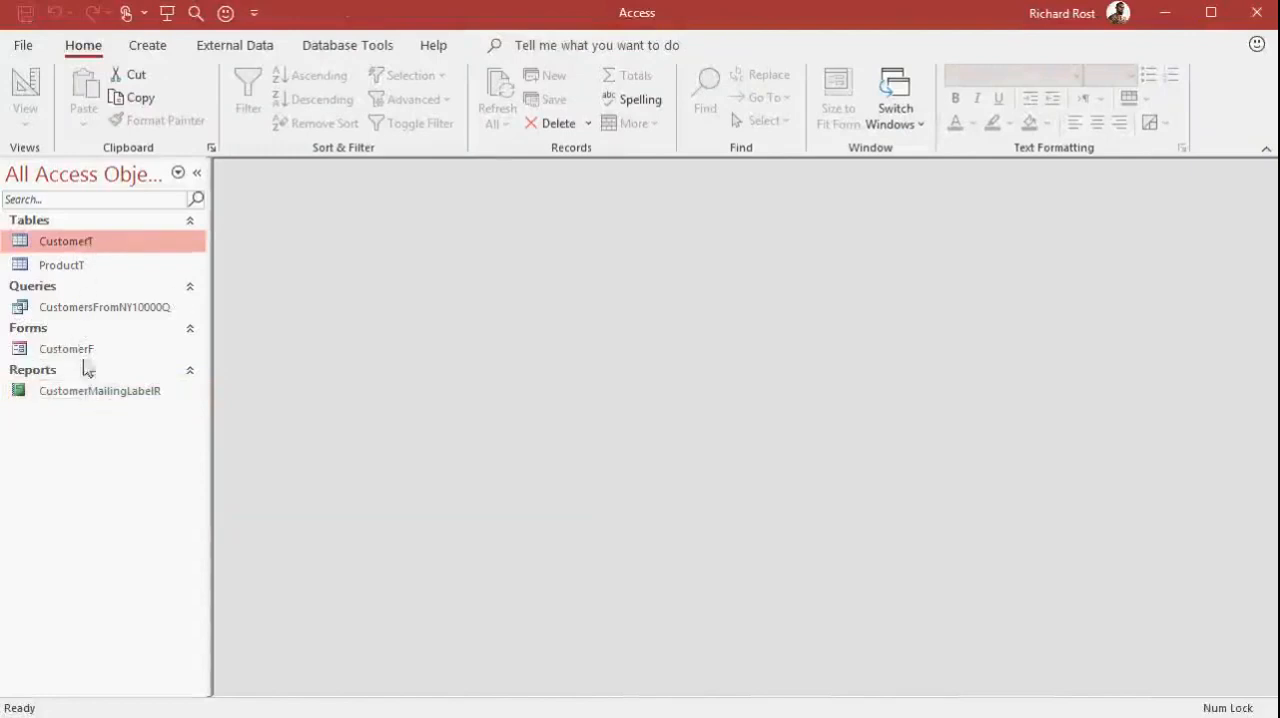
{"action": "left_click", "coordinate": [115, 312]}
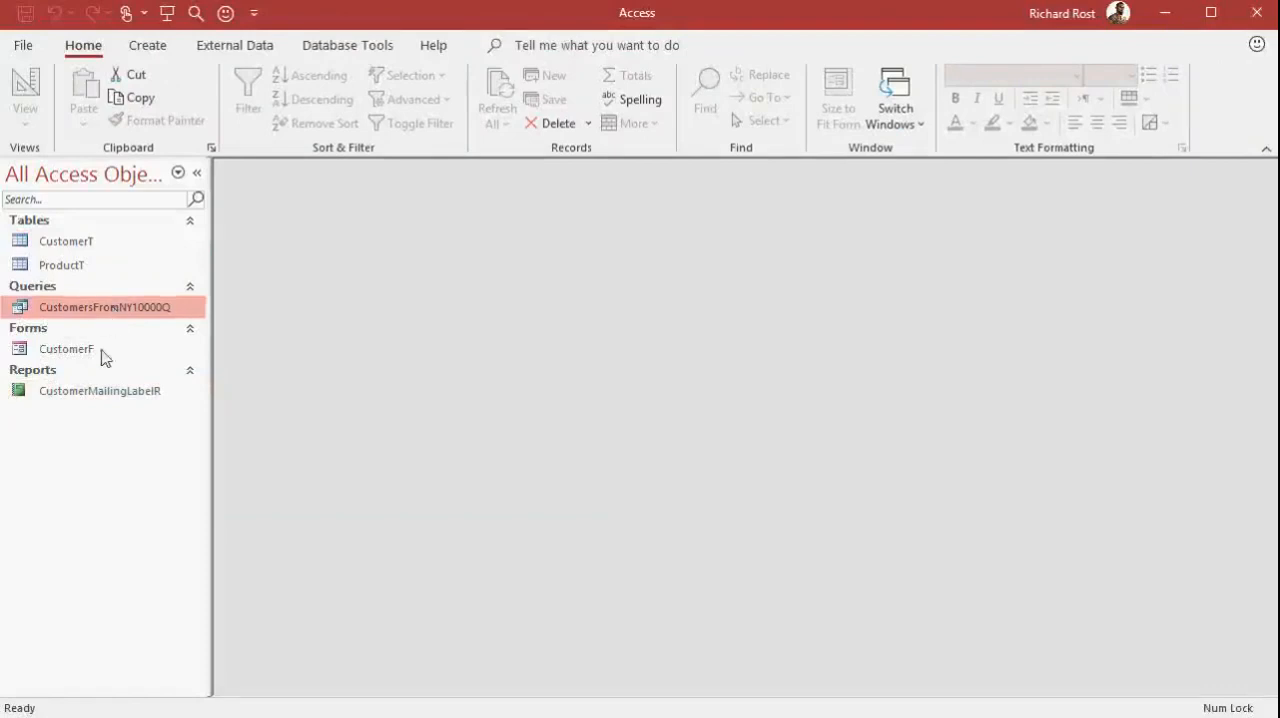
{"action": "left_click", "coordinate": [104, 356]}
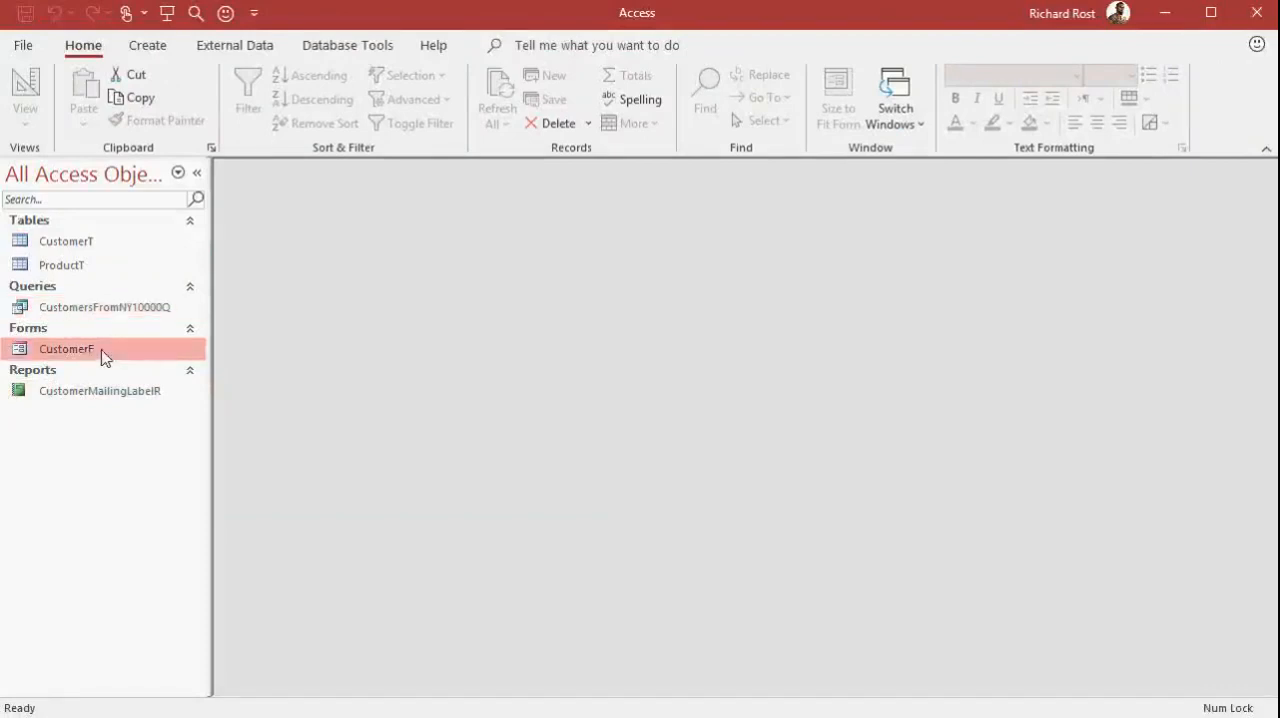
{"action": "left_click", "coordinate": [106, 398]}
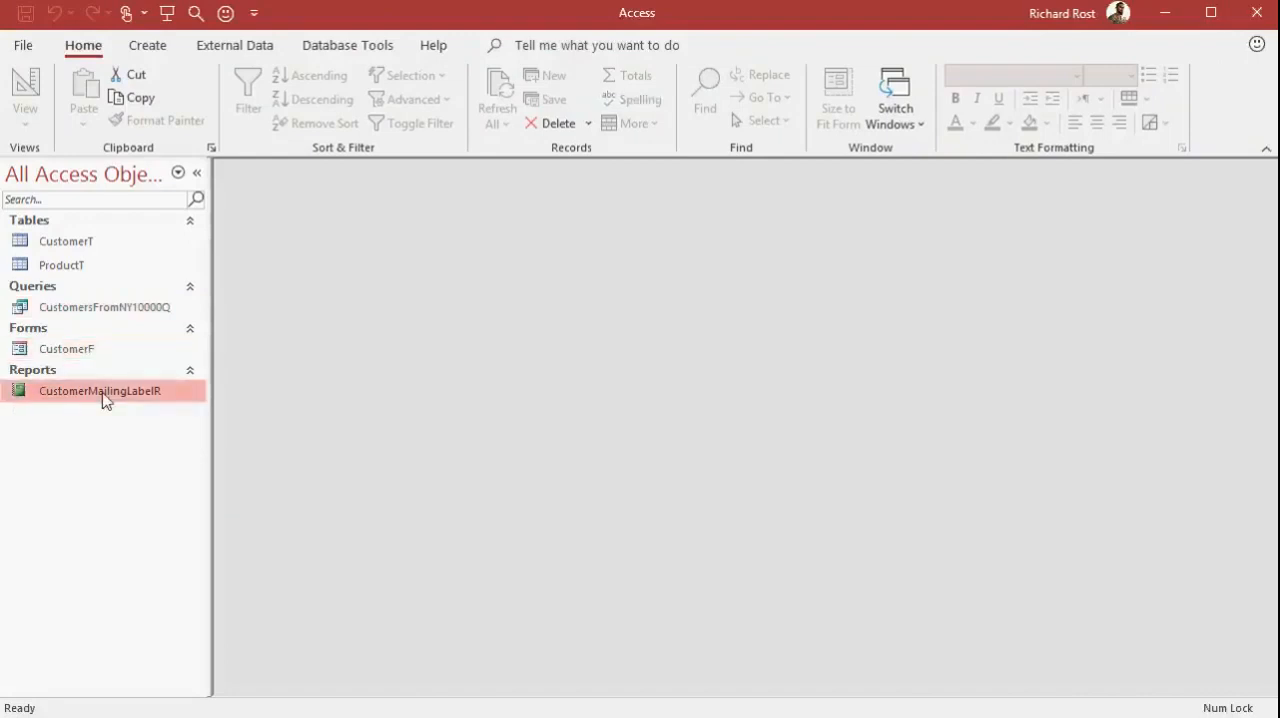
{"action": "left_click", "coordinate": [150, 47]}
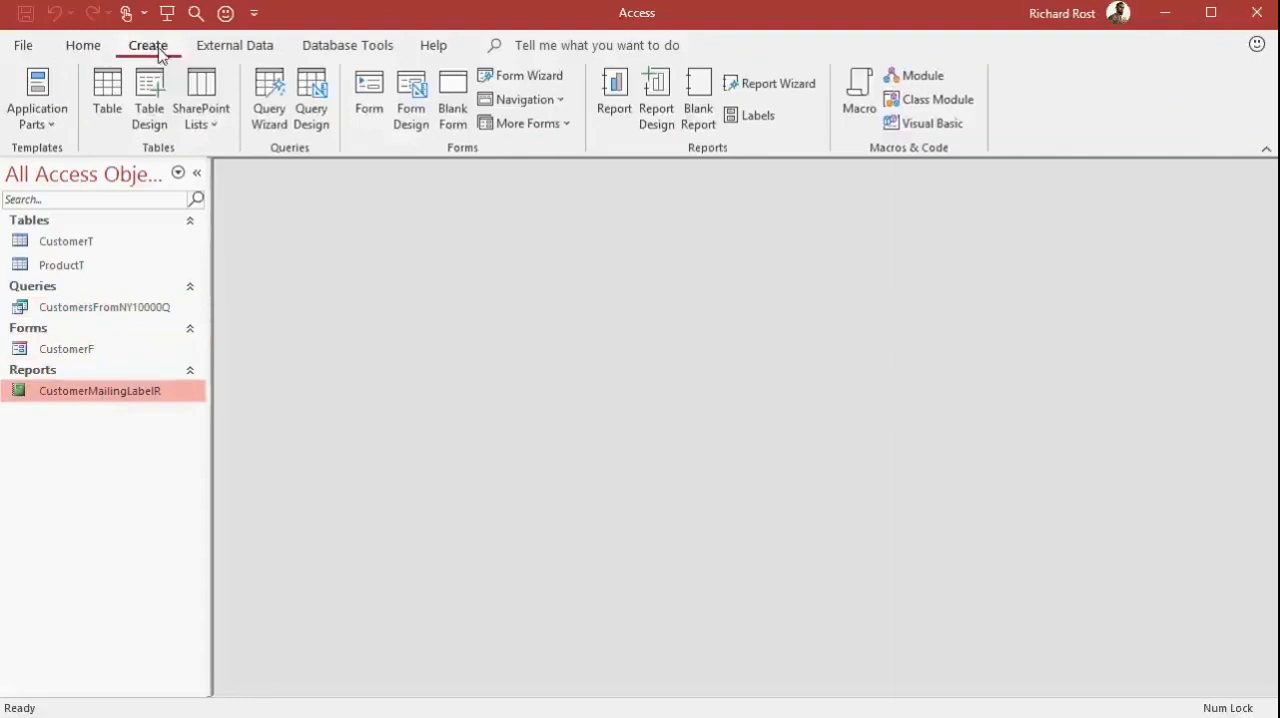